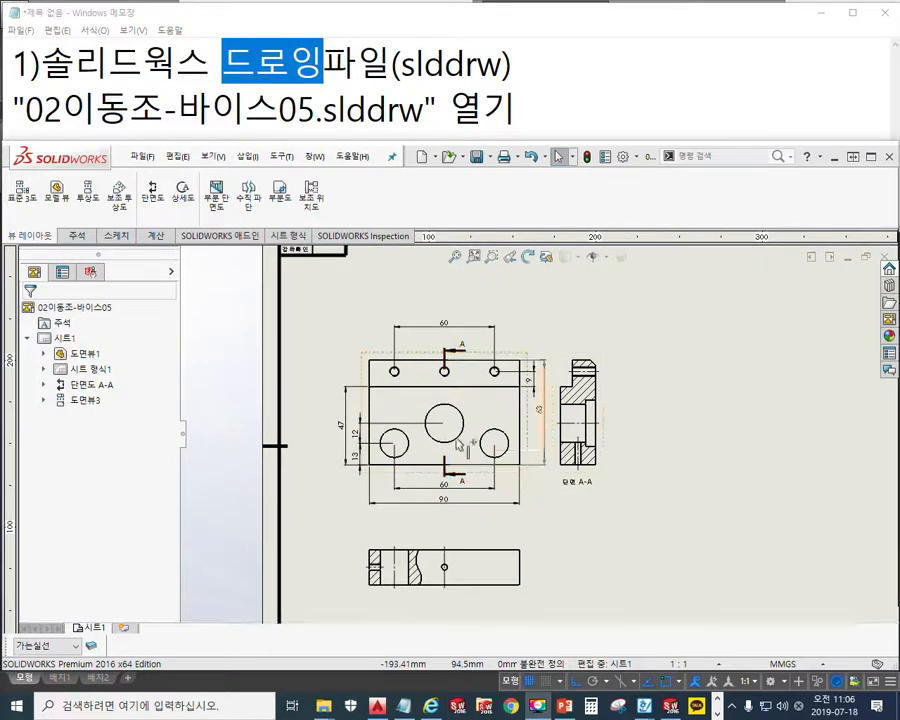
Try to bring model items from selected features into the main view on Sheet1 (시트1).
left_click(364, 363)
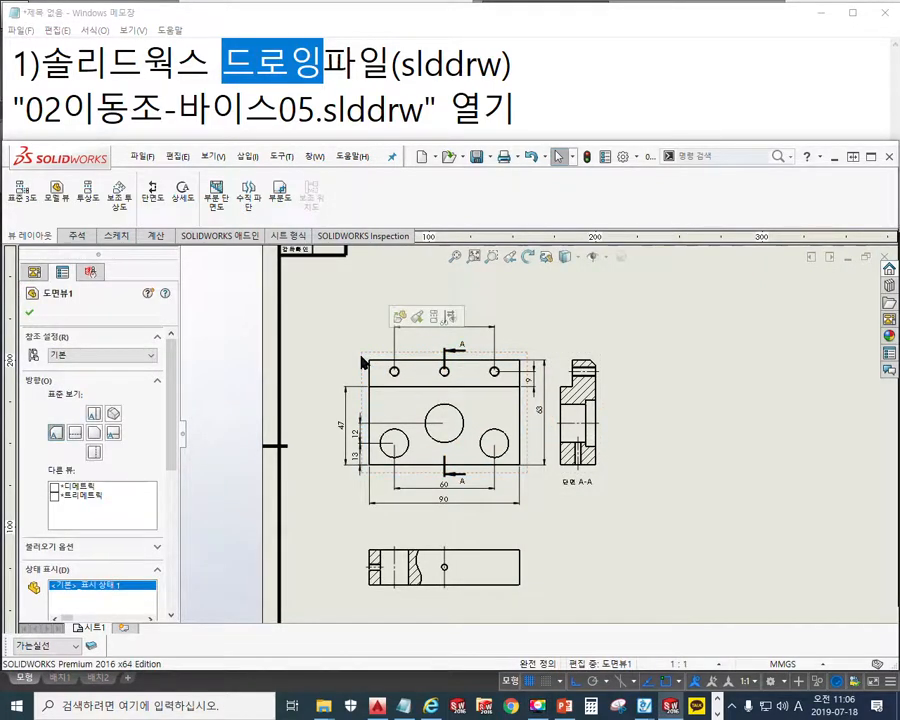
left_click(80, 238)
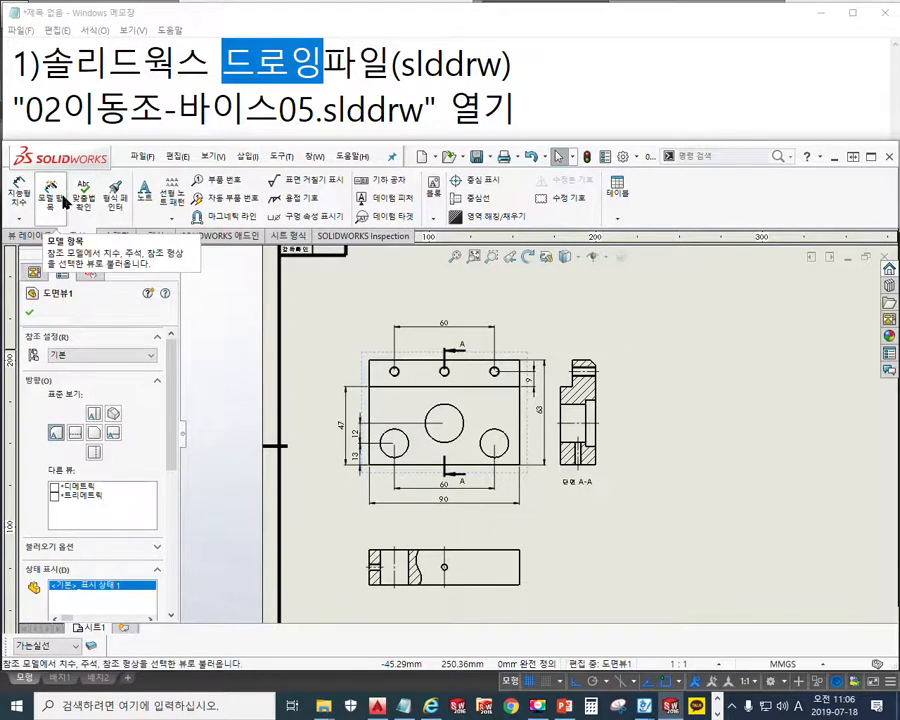
left_click(50, 190)
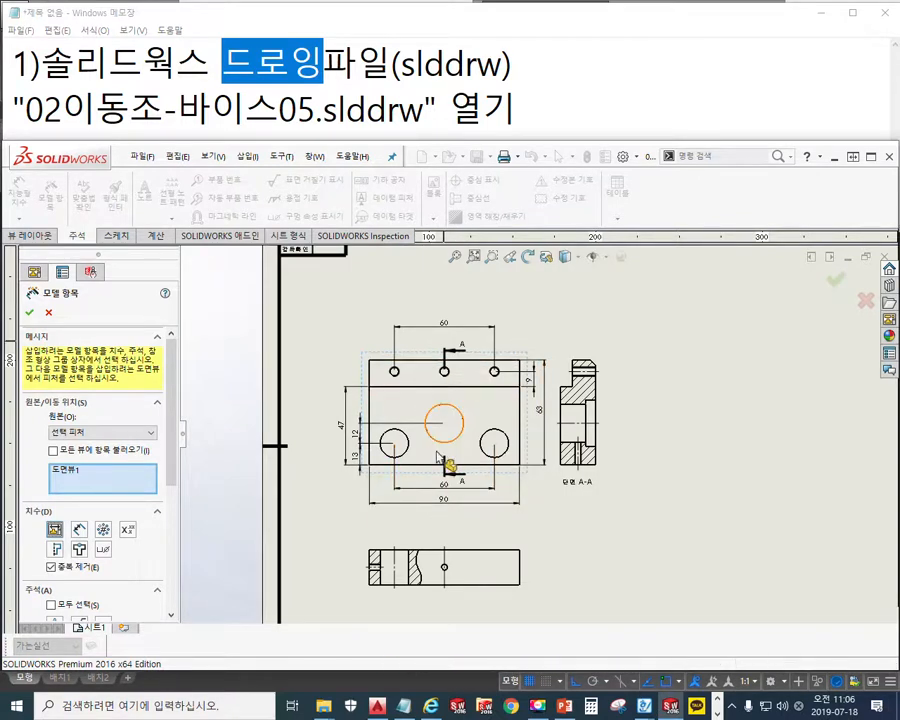
left_click(29, 312)
left_click(688, 471)
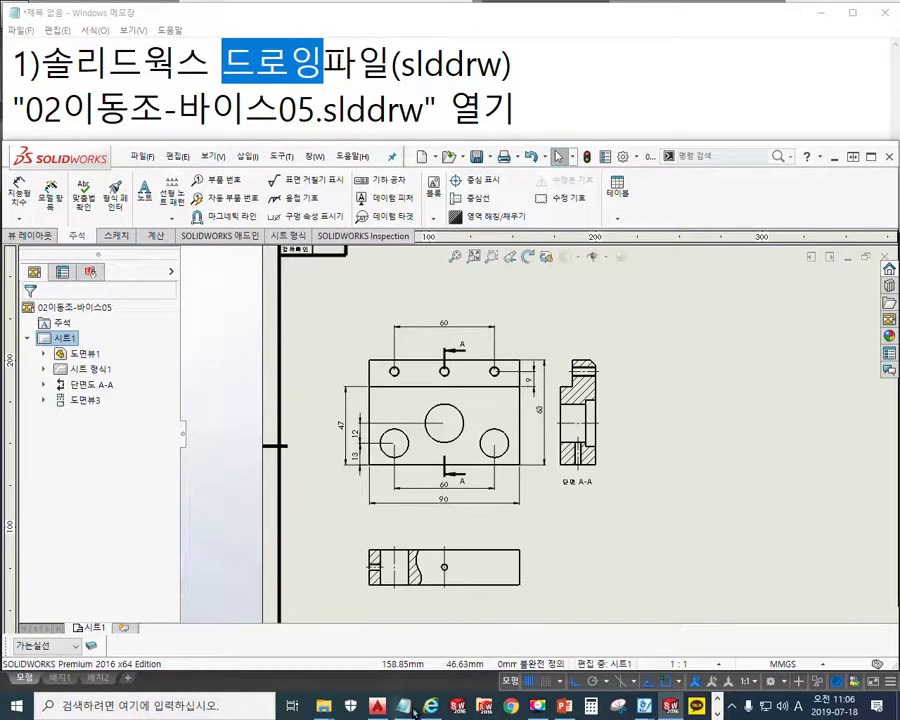
Switch to AutoCAD and examine the dimensioned views of the 02-바이스05 reference drawing.
left_click(378, 707)
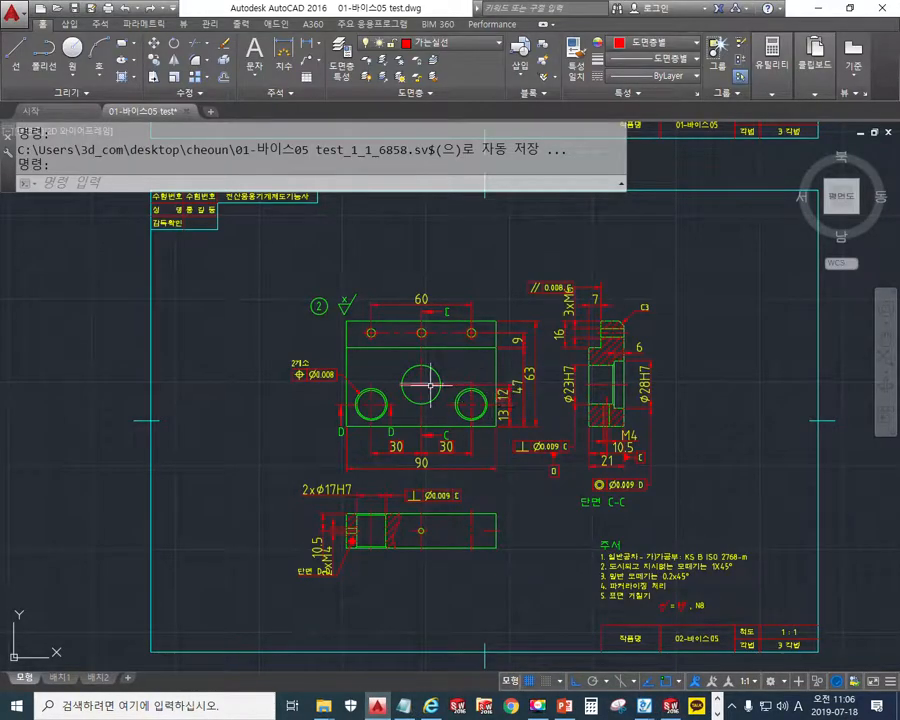
scroll(448, 413, "up", 2)
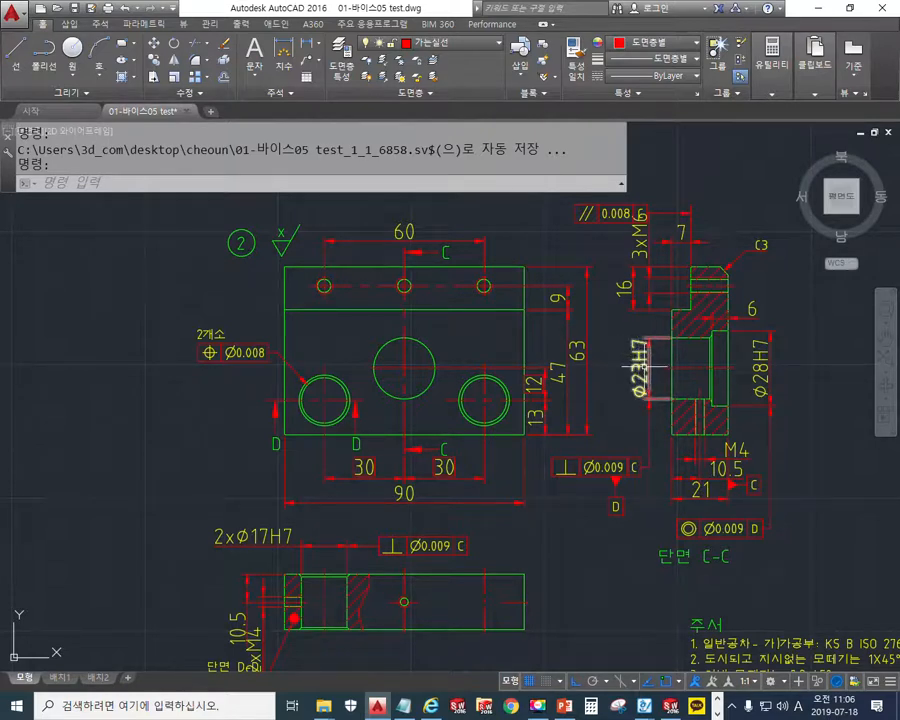
mouse_move(636, 367)
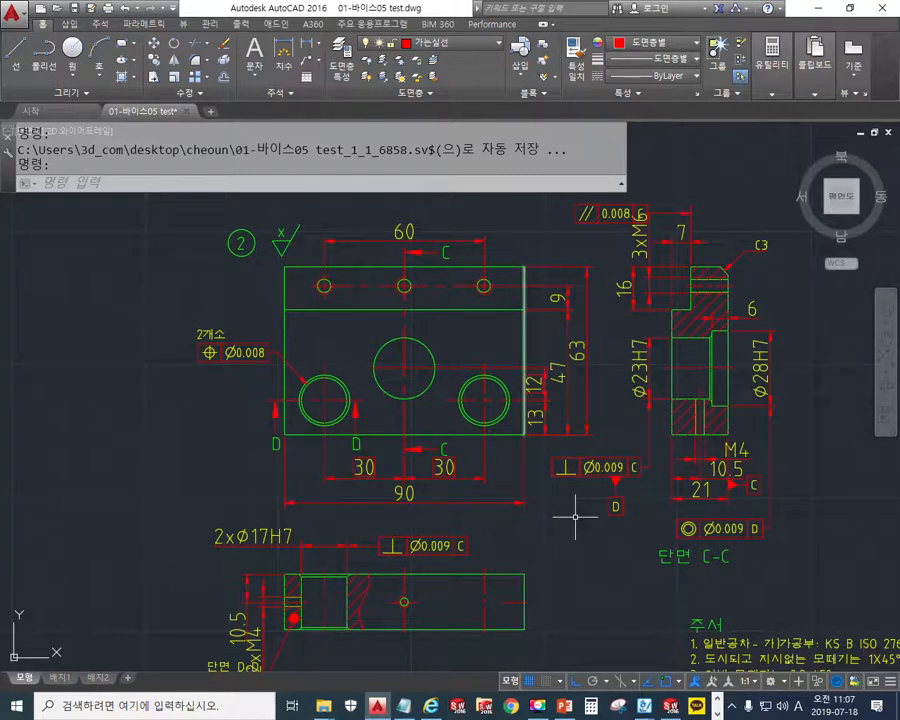
Return to SOLIDWORKS and add a new sheet to the 02이동조-바이스05 drawing.
left_click(671, 707)
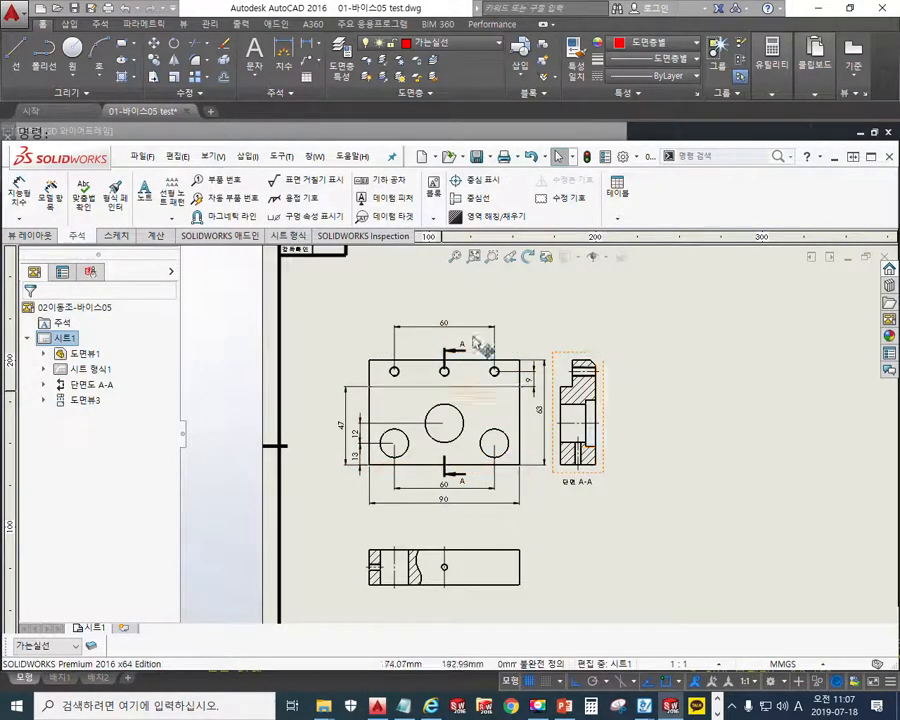
key("f")
mouse_move(659, 425)
middle_mouse_down()
mouse_move(579, 414)
mouse_move(578, 440)
middle_mouse_up()
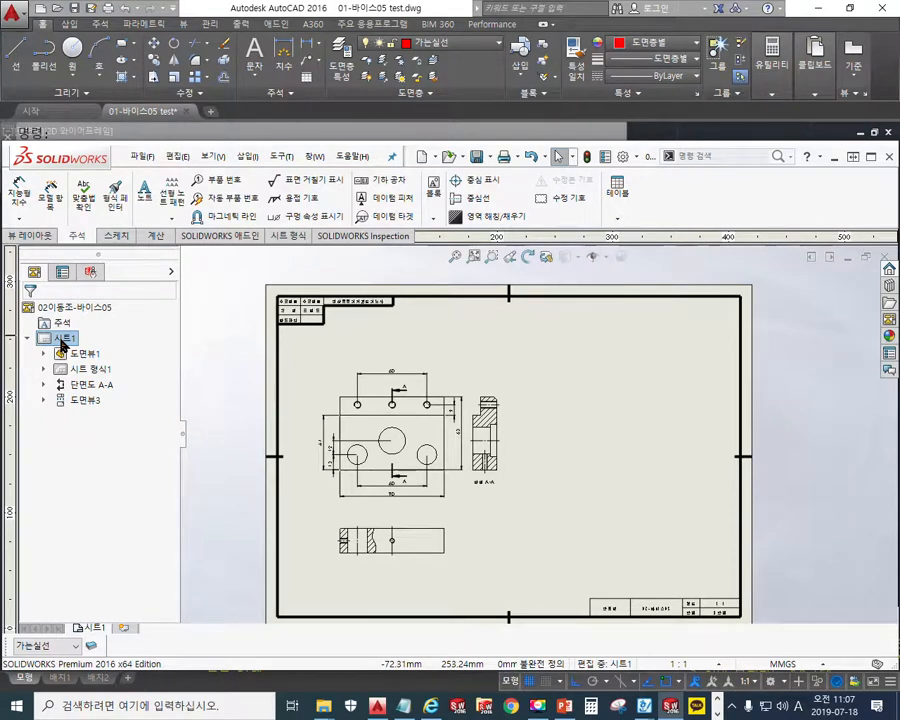
right_click(64, 343)
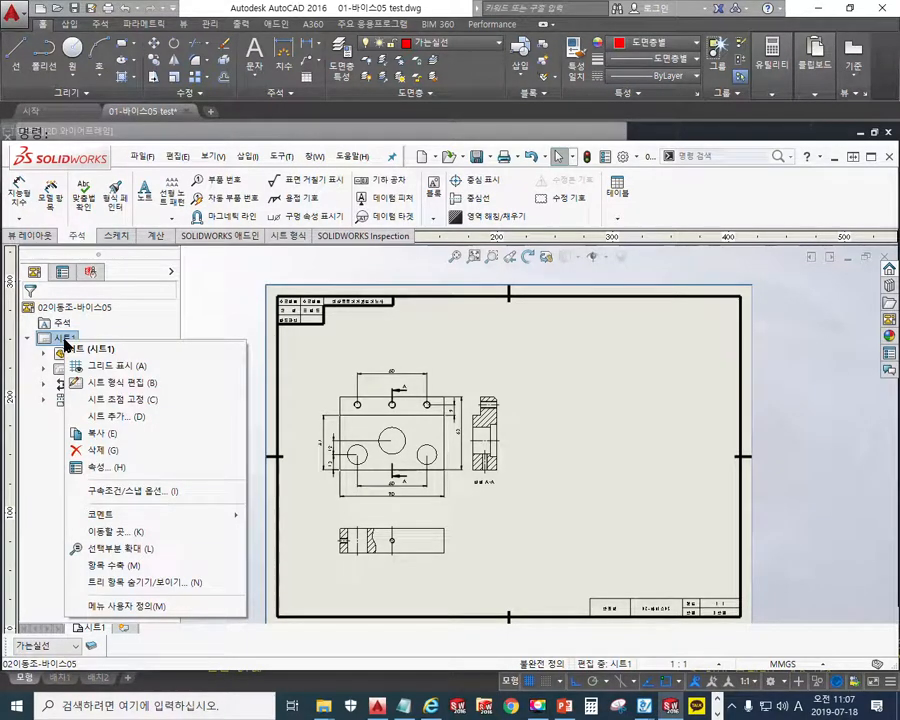
left_click(117, 418)
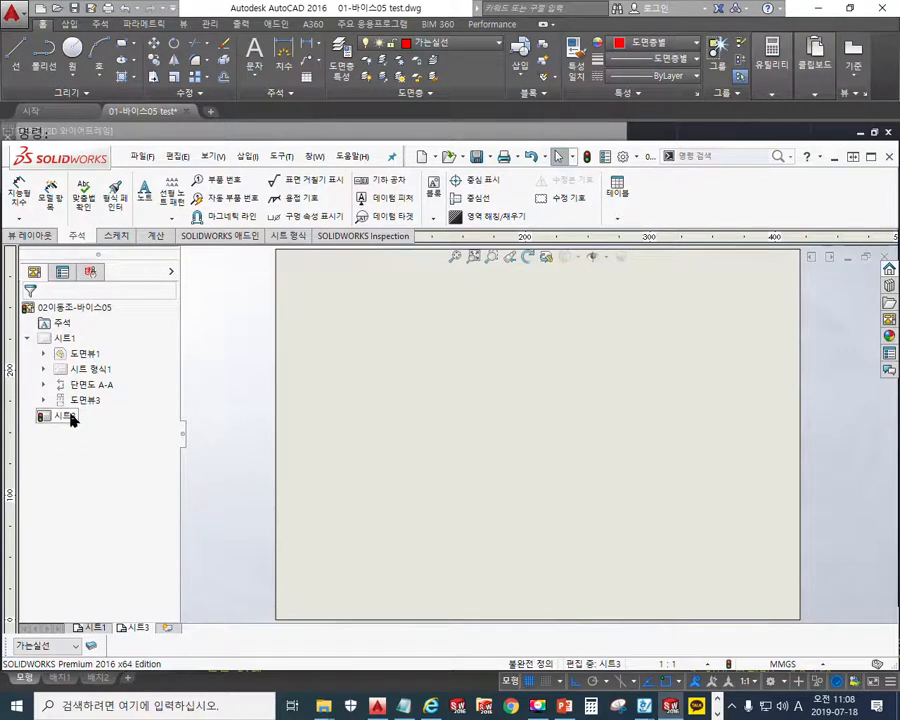
Review the scale and custom sheet size in the new sheet's properties.
right_click(67, 422)
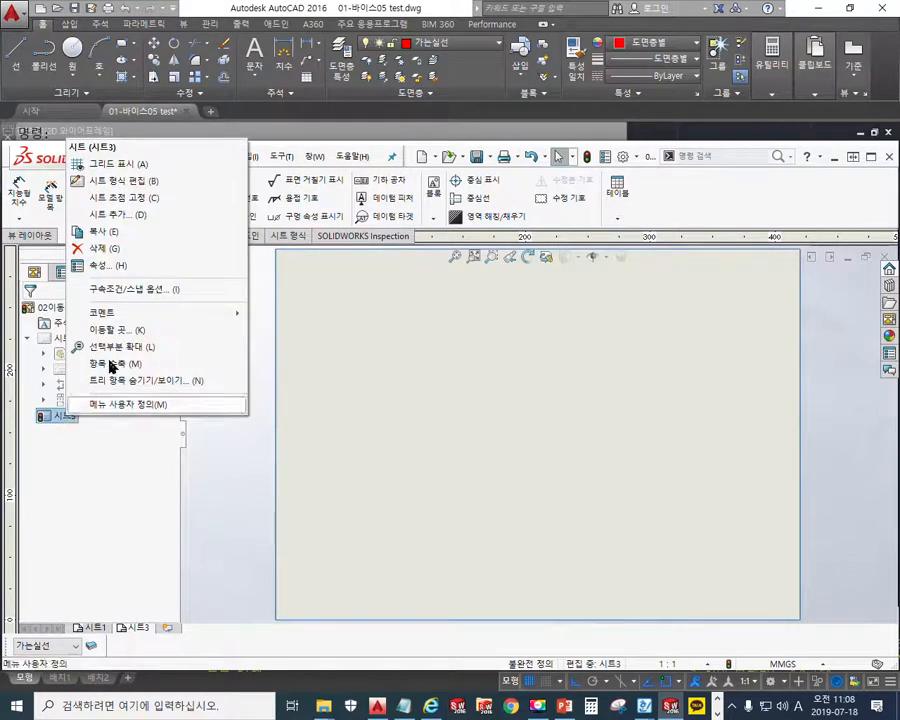
left_click(143, 266)
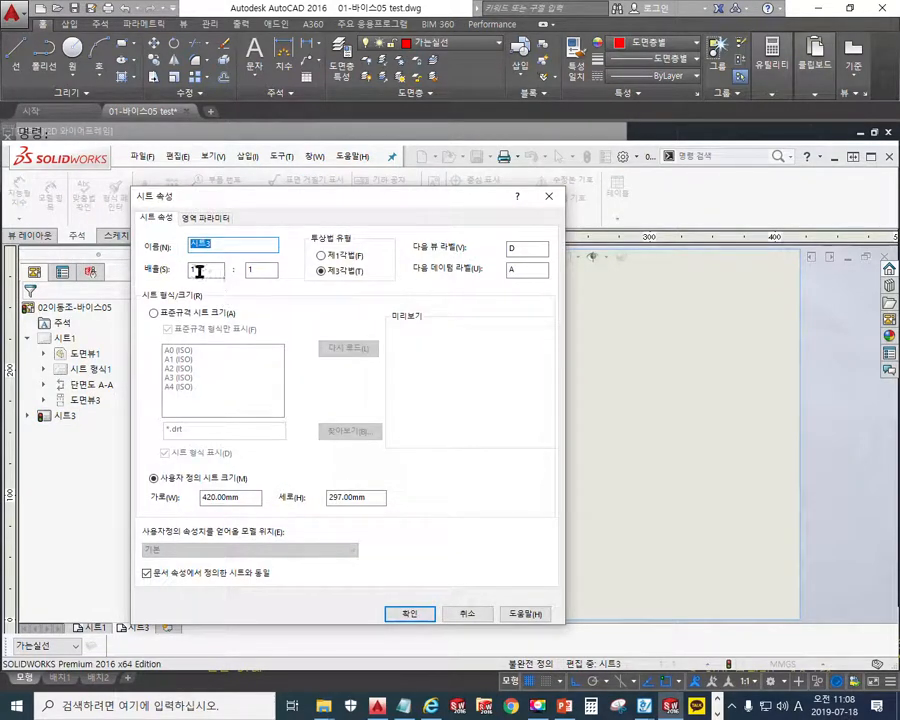
key("Tab")
key("Tab")
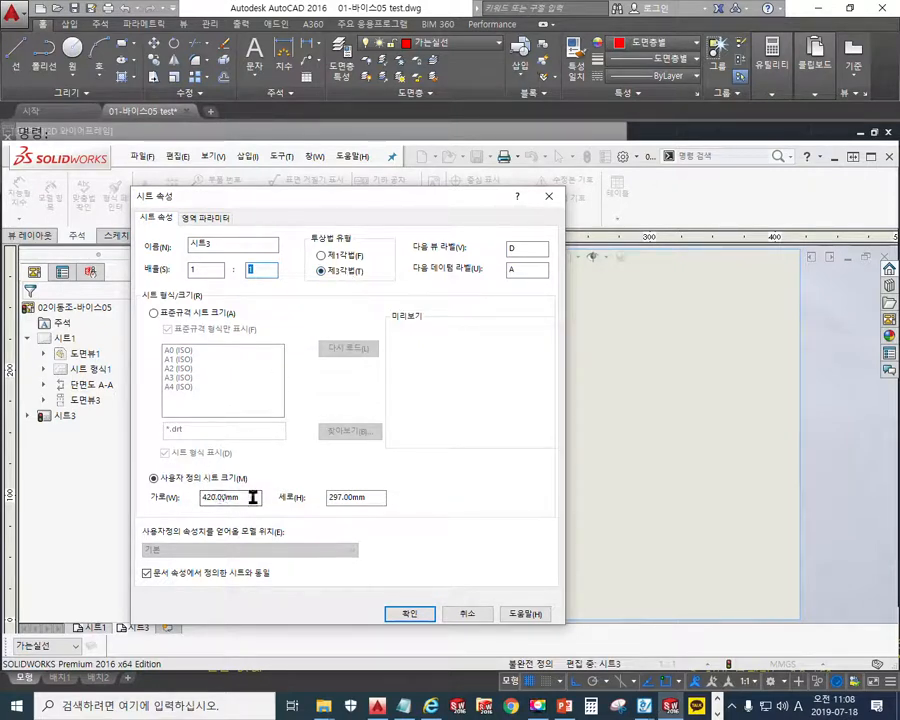
left_click_drag(250, 496, 147, 499)
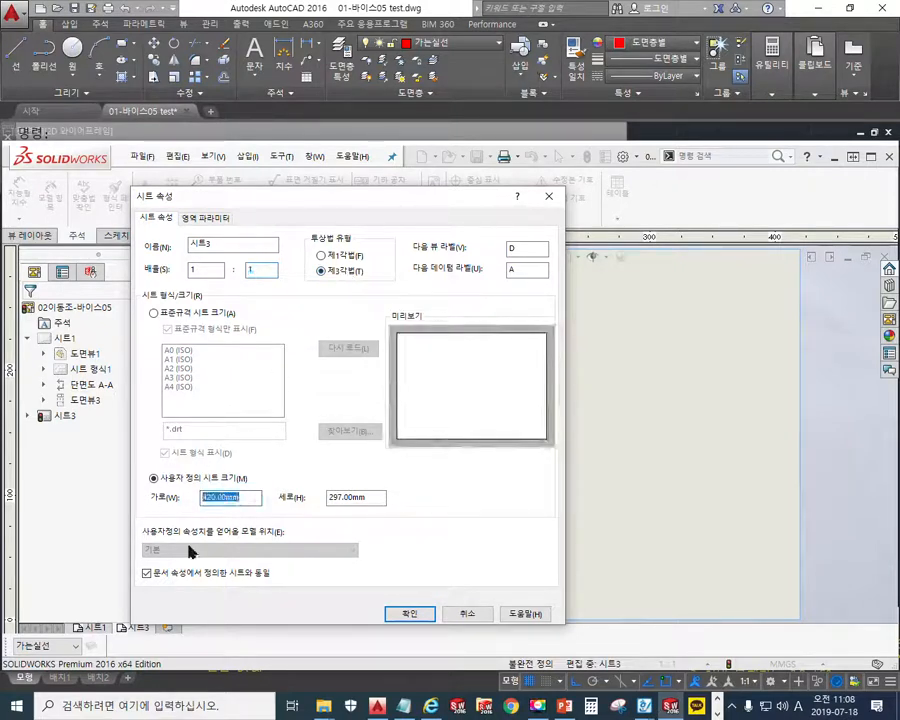
double_click(376, 498)
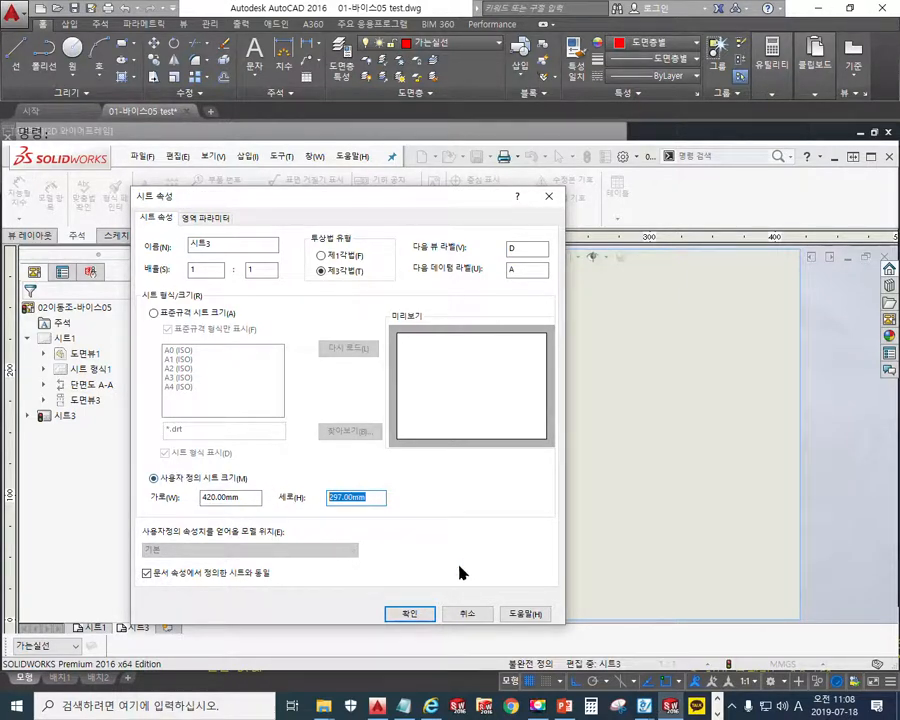
left_click(407, 615)
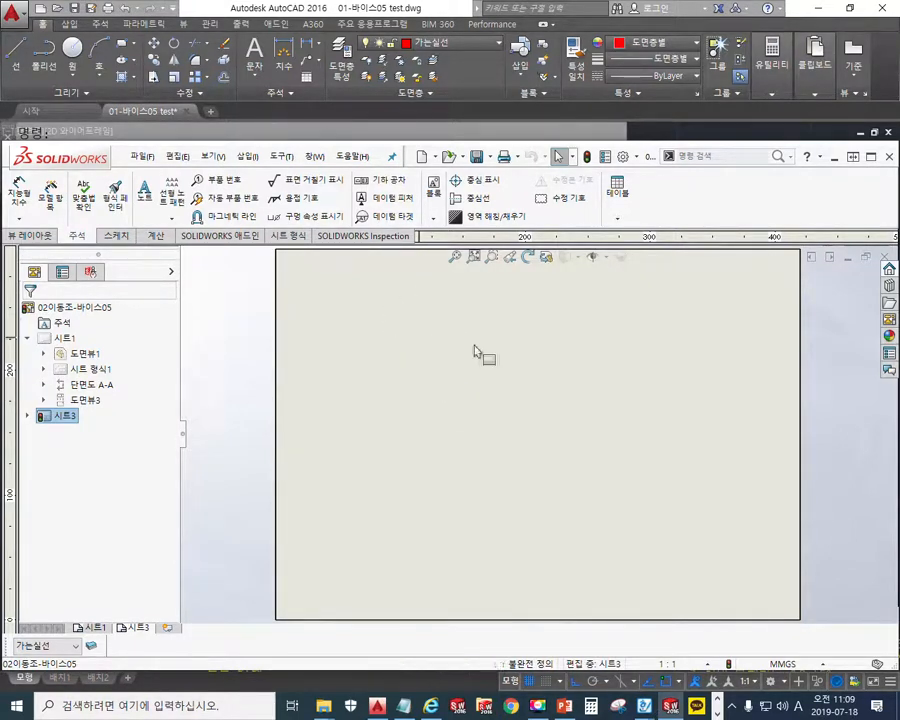
Refresh the view palette for the 02이동조-바이스05 model and place only its rear view (후면) on the new sheet, without projected views.
left_click(889, 320)
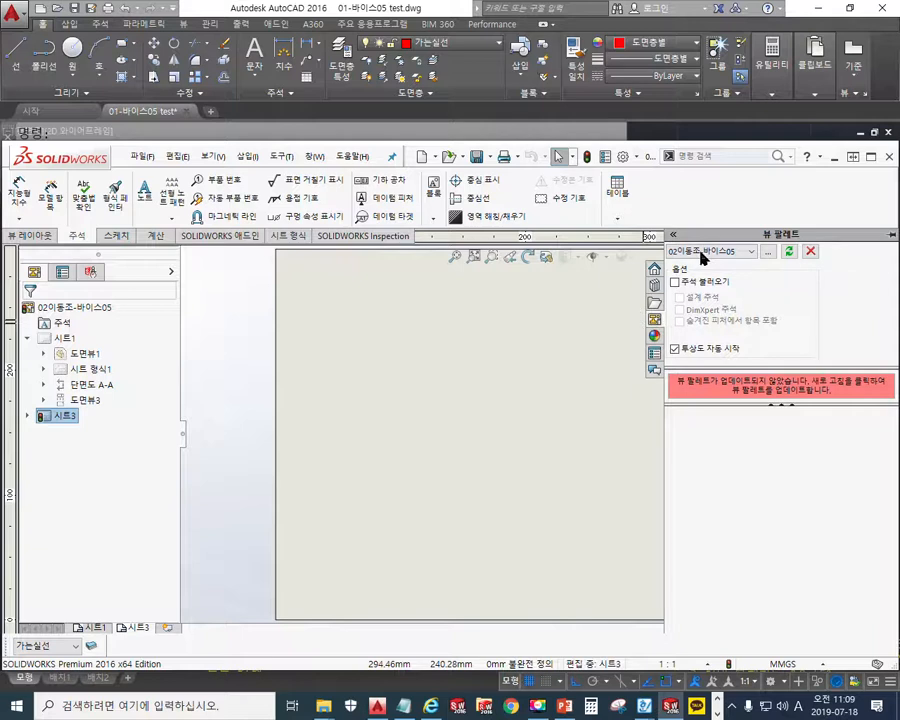
left_click(769, 253)
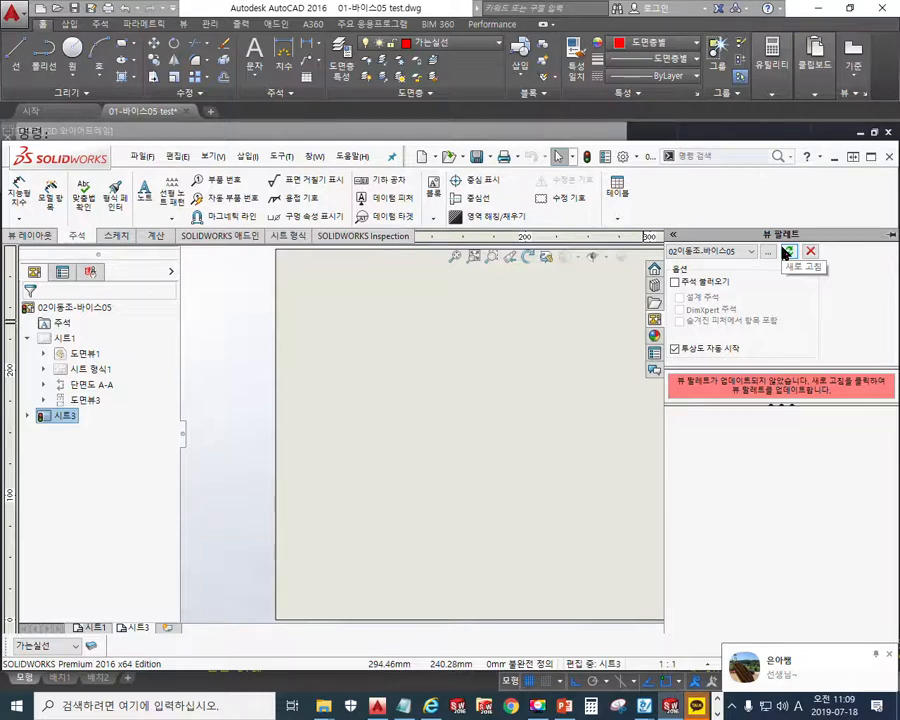
left_click(790, 254)
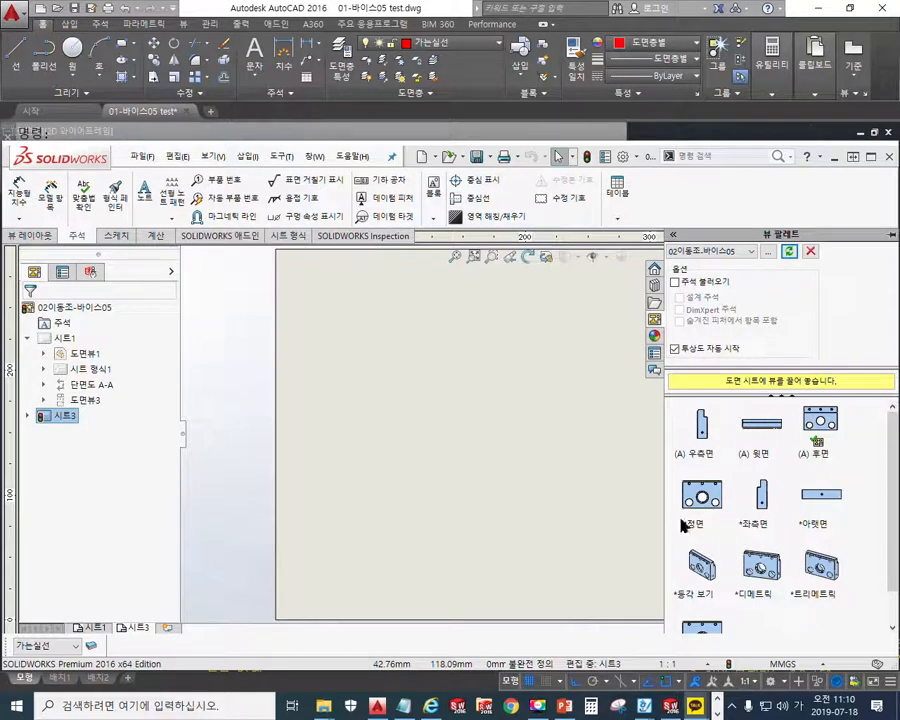
left_click(820, 424)
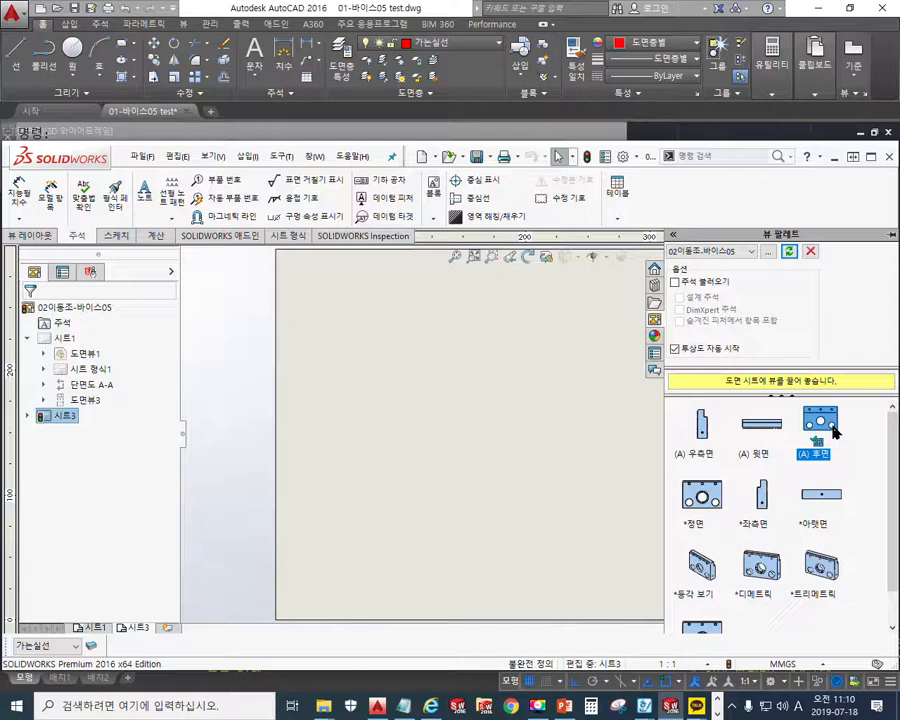
mouse_move(831, 429)
left_mouse_down()
mouse_move(726, 432)
mouse_move(522, 393)
mouse_move(431, 393)
left_mouse_up()
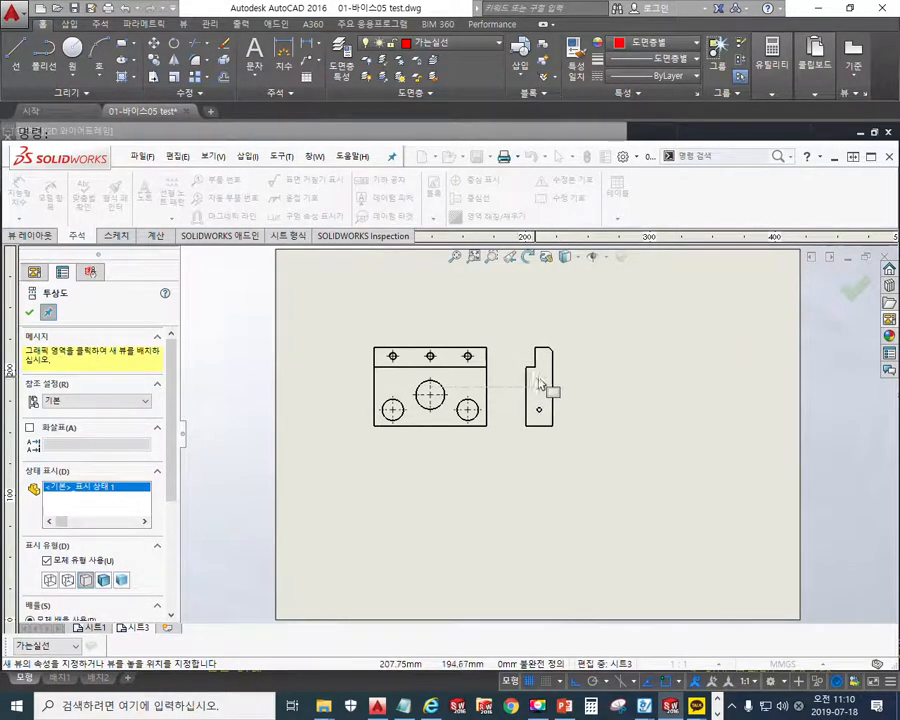
left_click(522, 378)
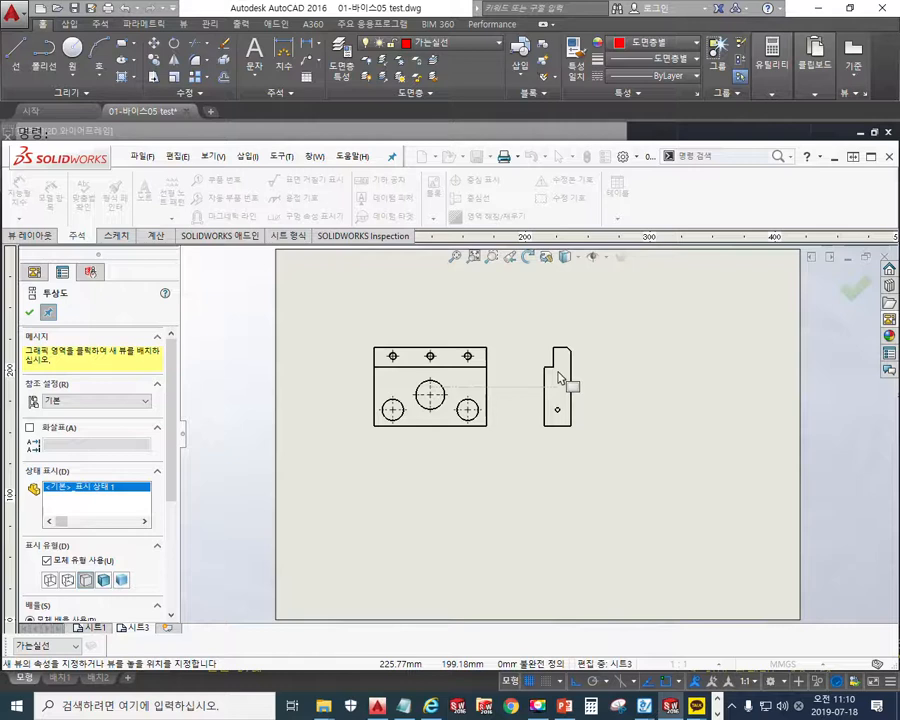
key("Escape")
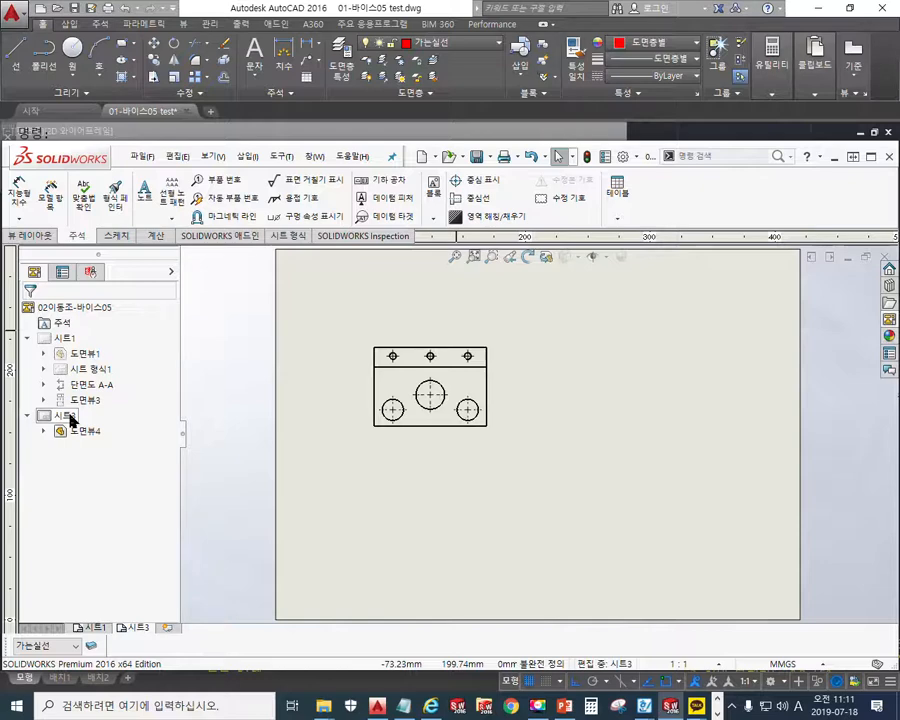
Check the scale ratio in the properties of the sheet that holds the rear view.
right_click(70, 420)
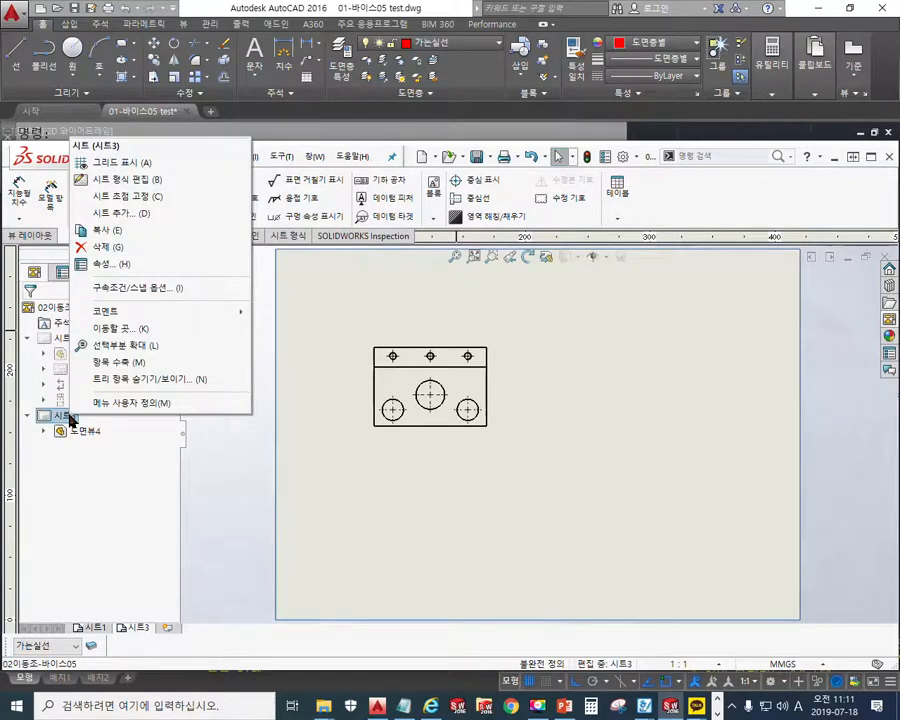
left_click(140, 265)
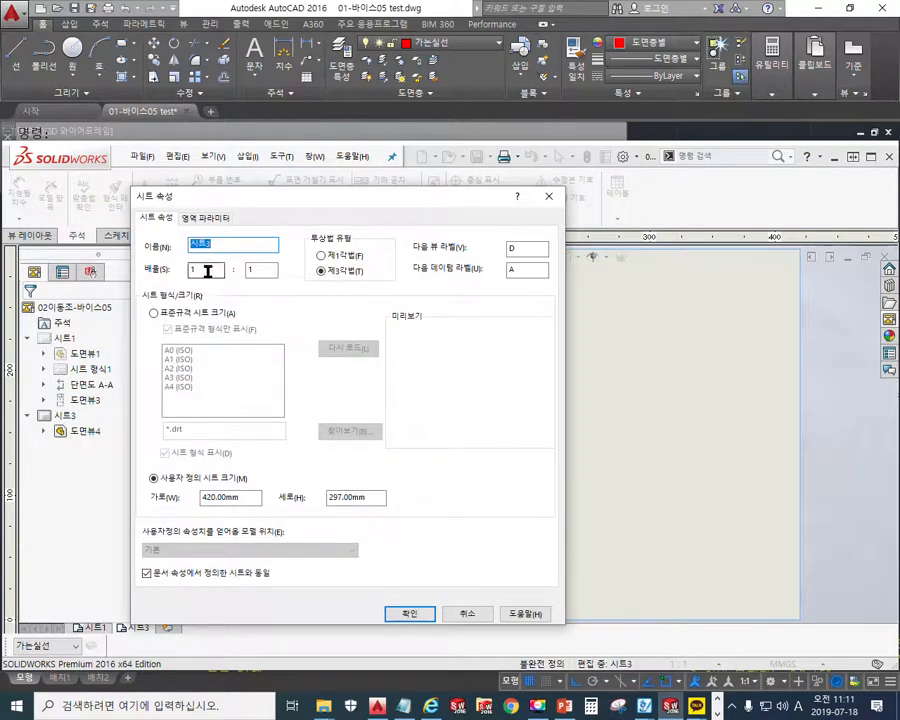
left_click_drag(206, 270, 147, 273)
double_click(266, 271)
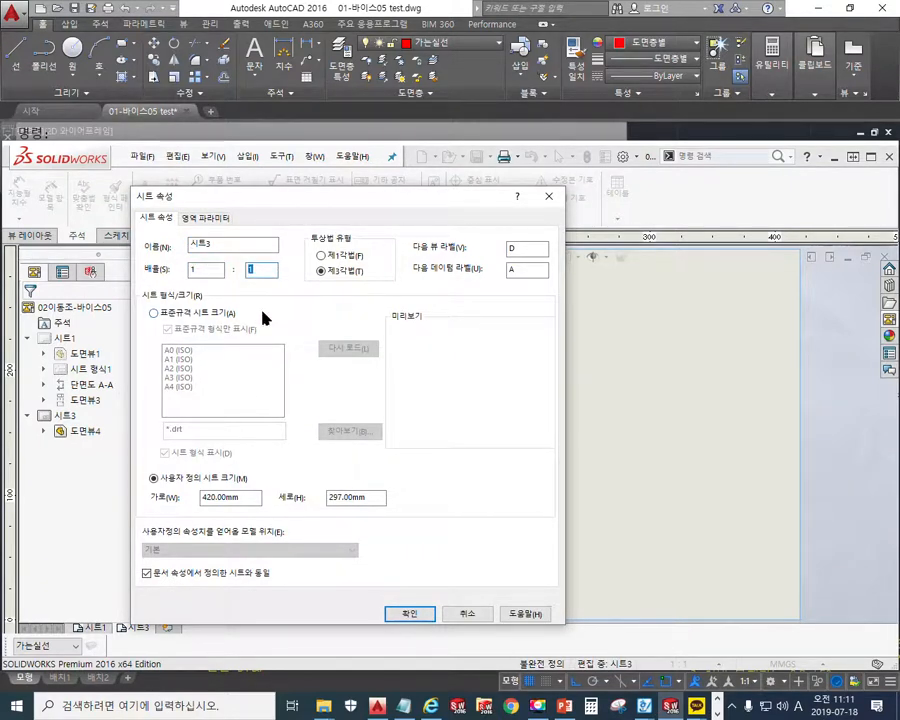
left_click(412, 614)
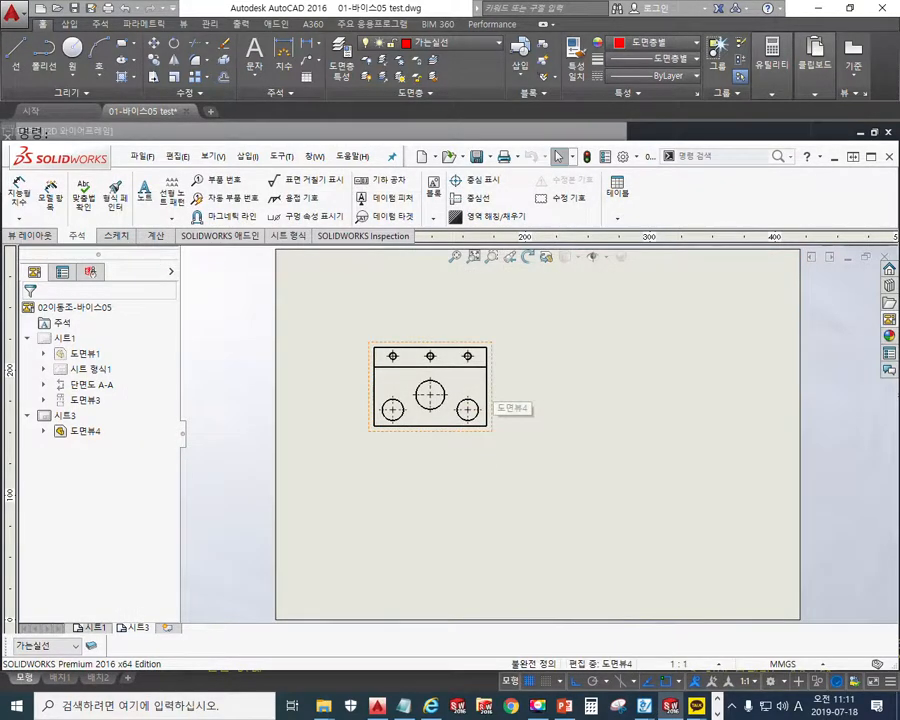
Hide the tangent edges (접선 숨기기) in the placed rear view.
left_click(492, 385)
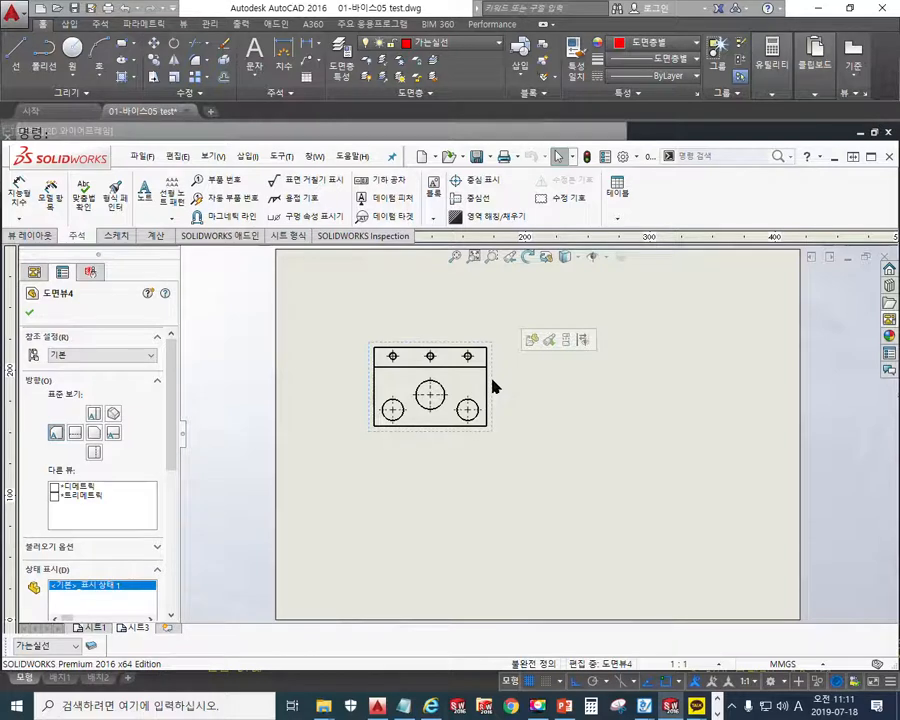
right_click(492, 386)
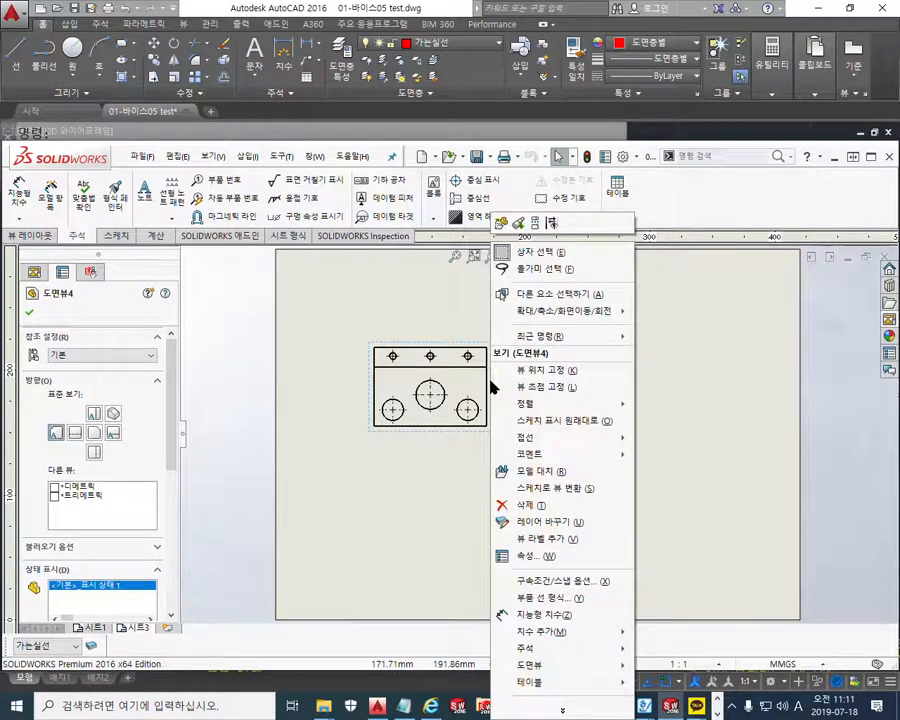
mouse_move(541, 447)
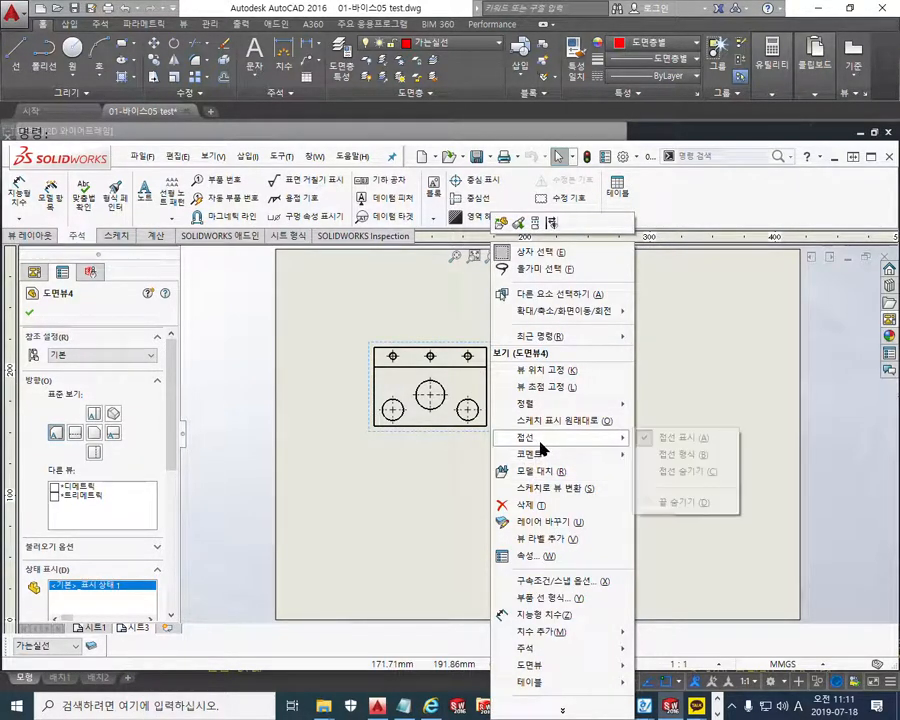
left_click(680, 471)
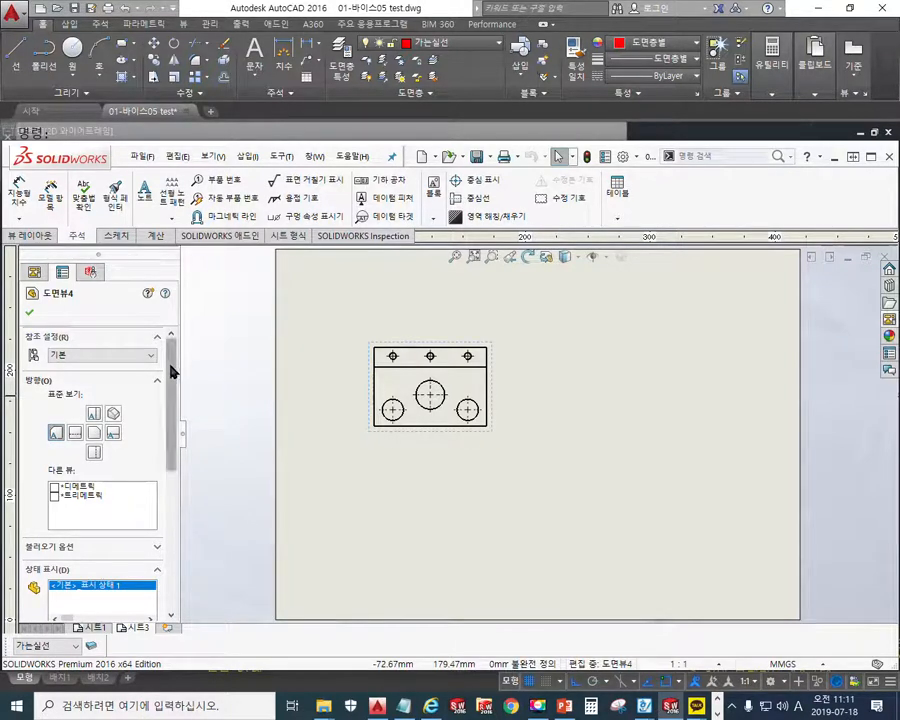
Set the rear view's cosmetic thread display to high quality (고품질).
left_click_drag(172, 371, 179, 518)
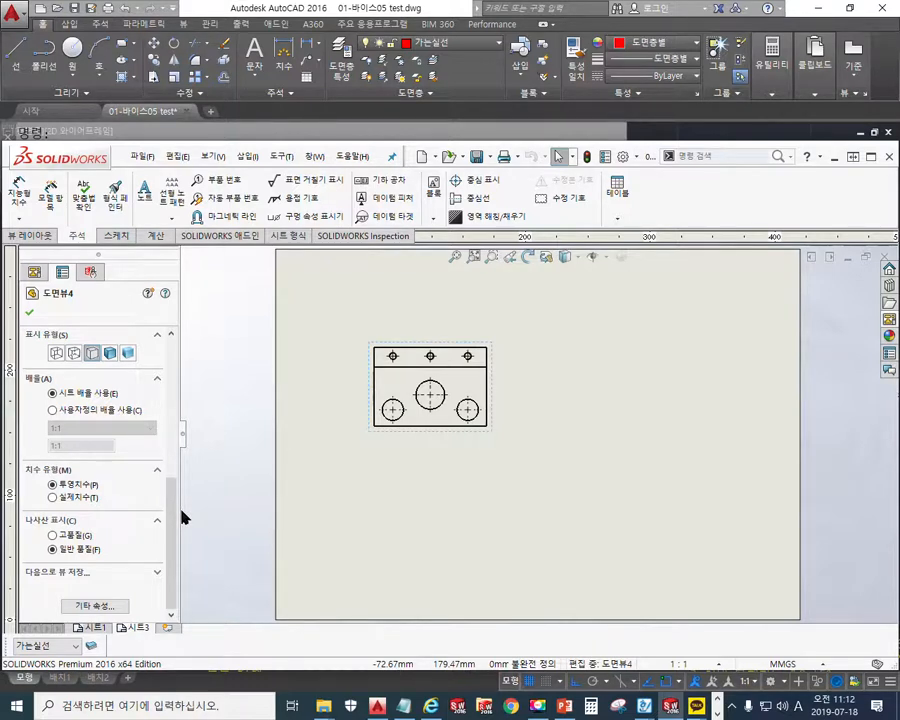
left_click(54, 538)
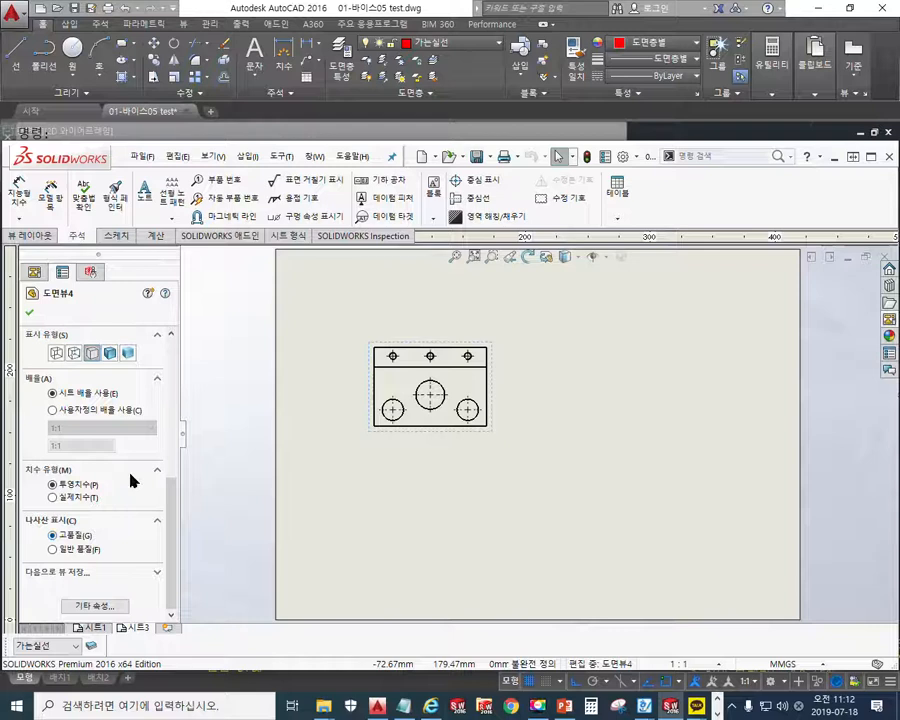
left_click(31, 315)
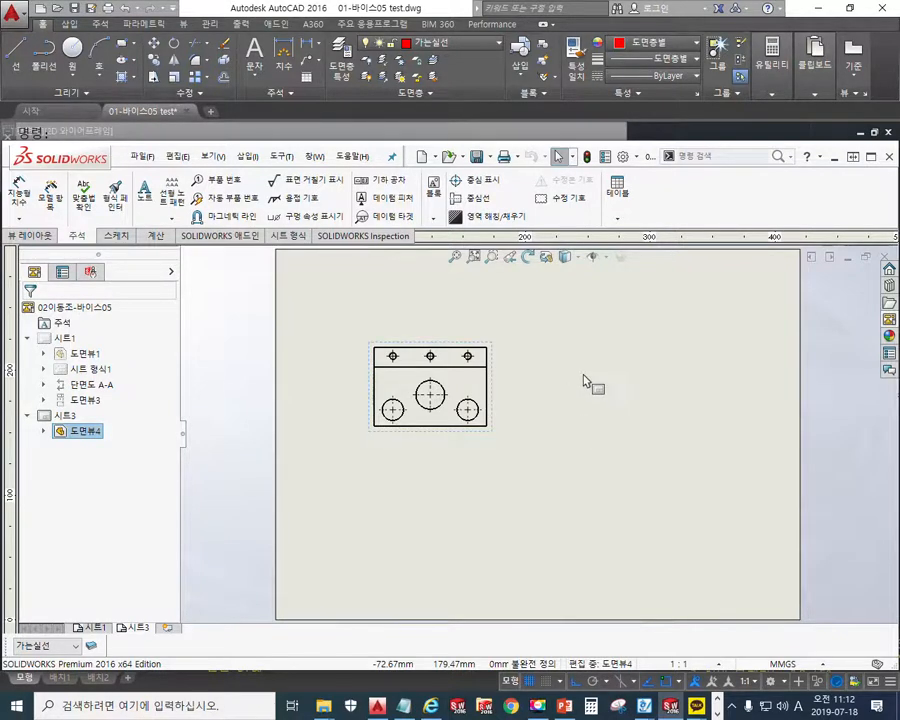
Delete the center marks from all six holes in the rear view.
left_click(570, 378)
scroll(428, 412, "down", 7)
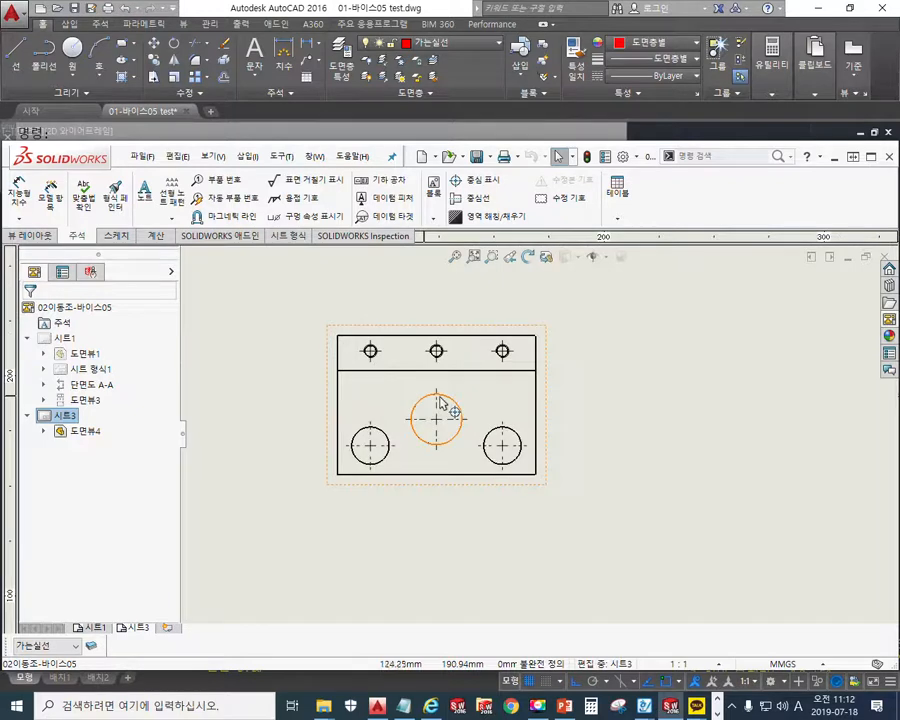
scroll(374, 321, "up", 3)
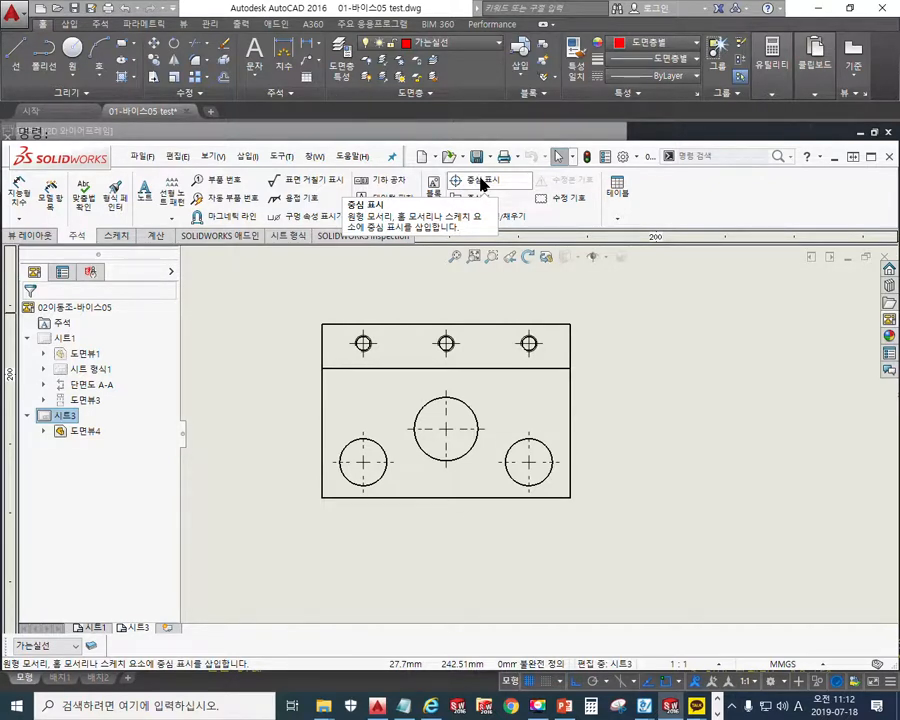
left_click_drag(252, 284, 641, 567)
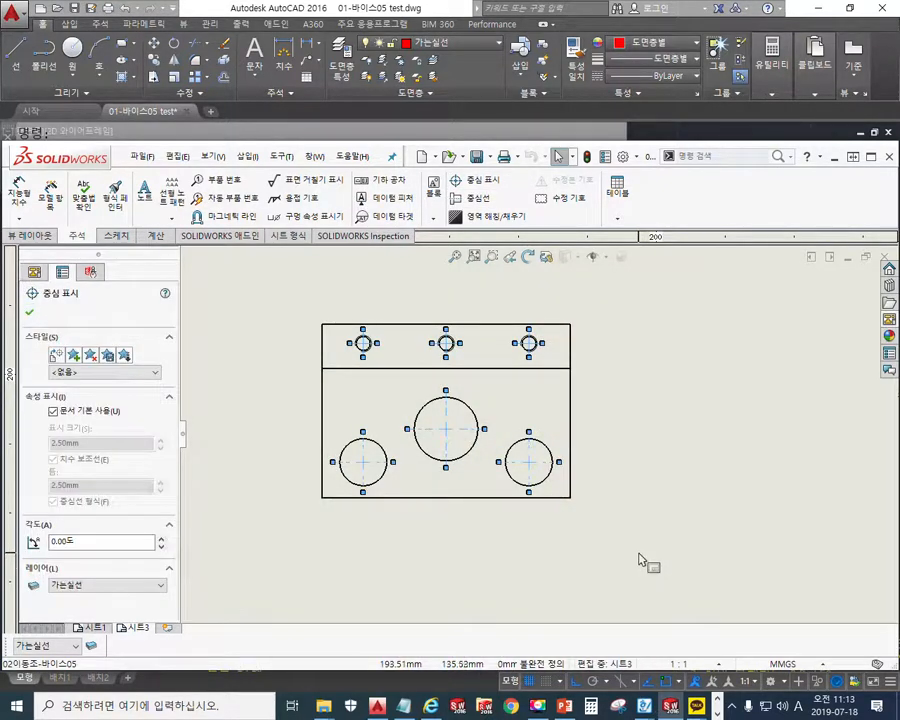
left_click(238, 300)
mouse_move(219, 264)
left_mouse_down()
mouse_move(647, 562)
mouse_move(664, 561)
left_mouse_up()
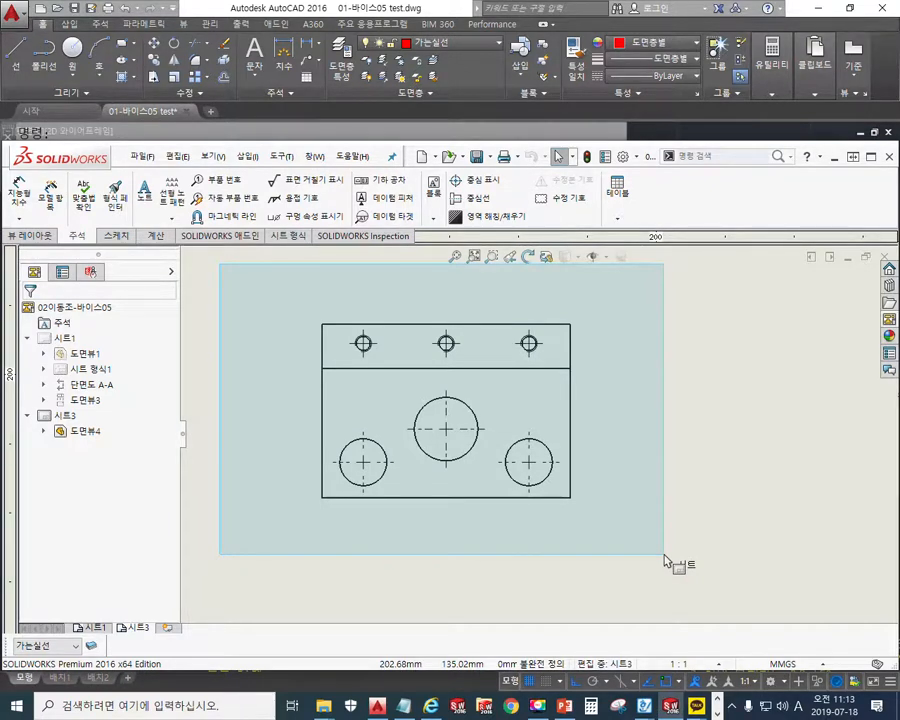
left_click_drag(664, 561, 627, 533)
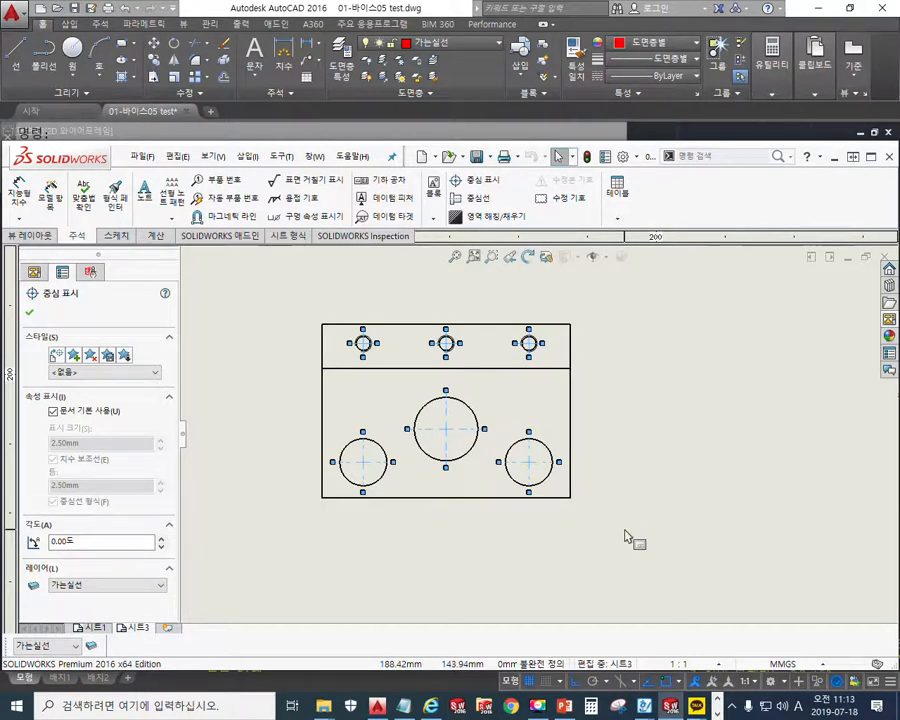
key("Delete")
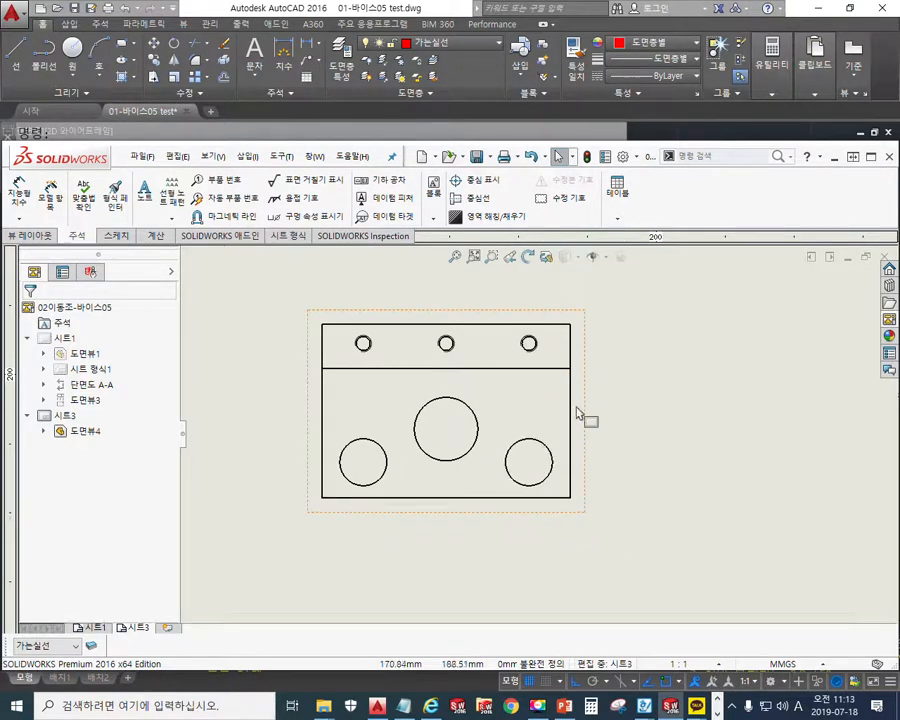
middle_click_drag(634, 405, 596, 422, "ctrl")
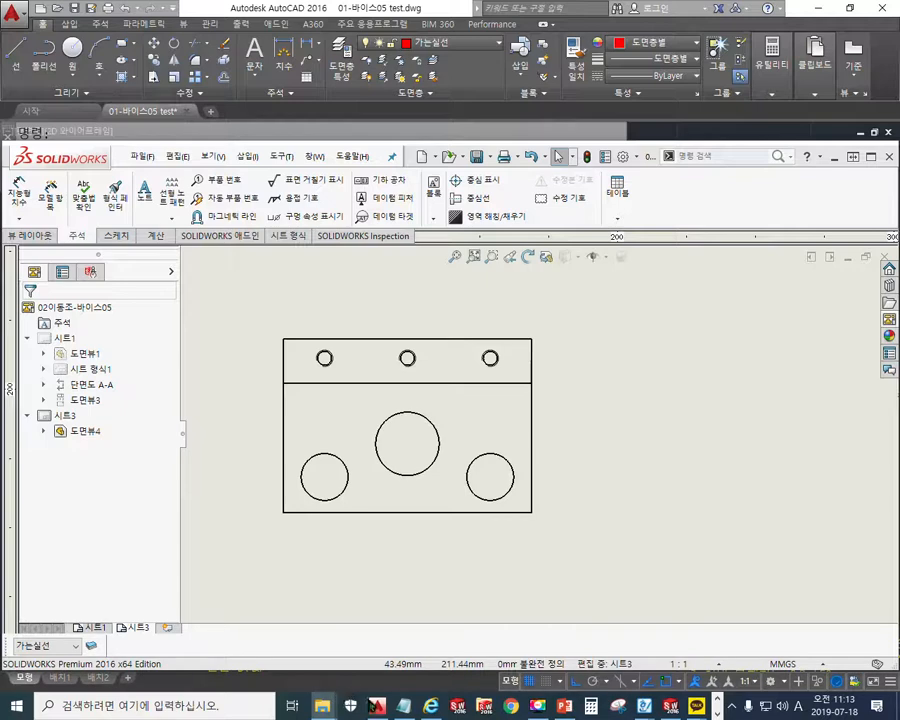
Switch to the AutoCAD reference drawing and examine section C-C and the holes its cutting line passes through.
left_click(378, 706)
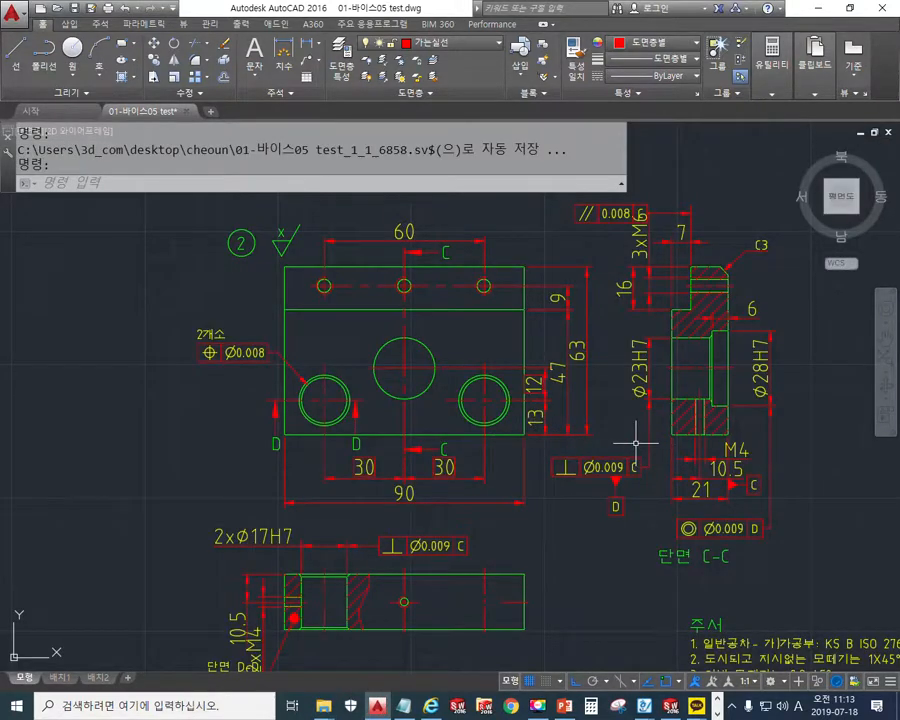
key("F12")
mouse_move(785, 447)
left_mouse_down()
mouse_move(613, 388)
mouse_move(790, 458)
left_mouse_up()
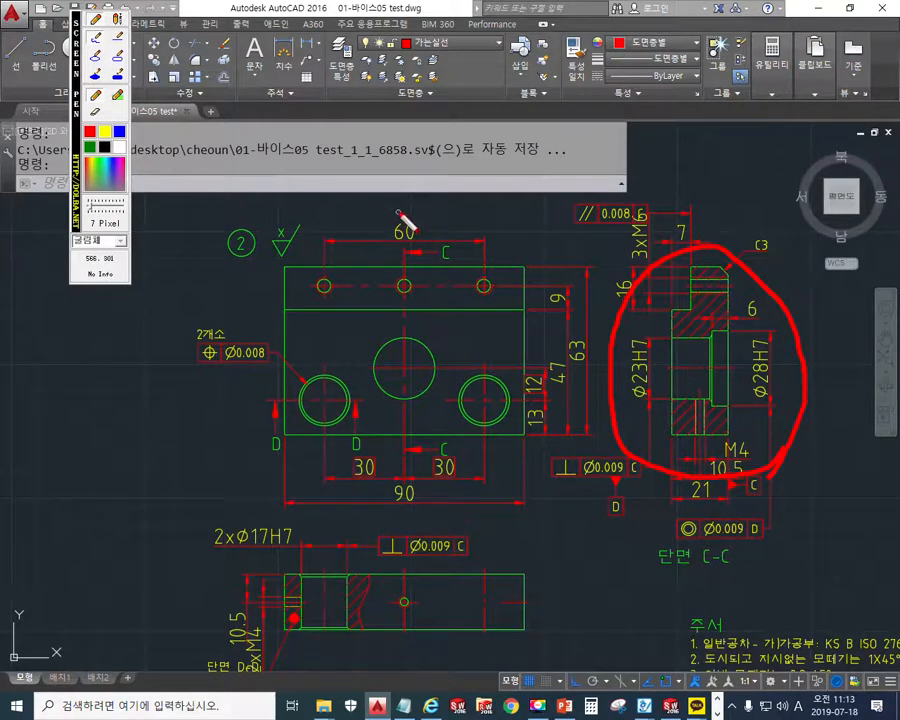
left_click_drag(414, 308, 430, 425)
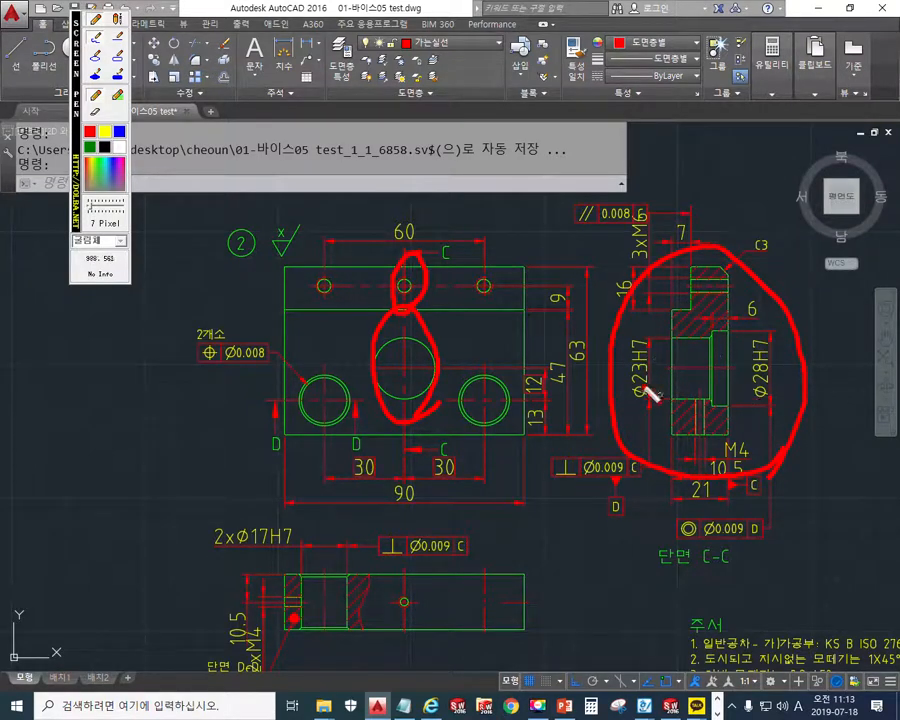
key("Escape")
Turn on the lineweight display (선가중치 표시) in the AutoCAD reference drawing.
type("lw")
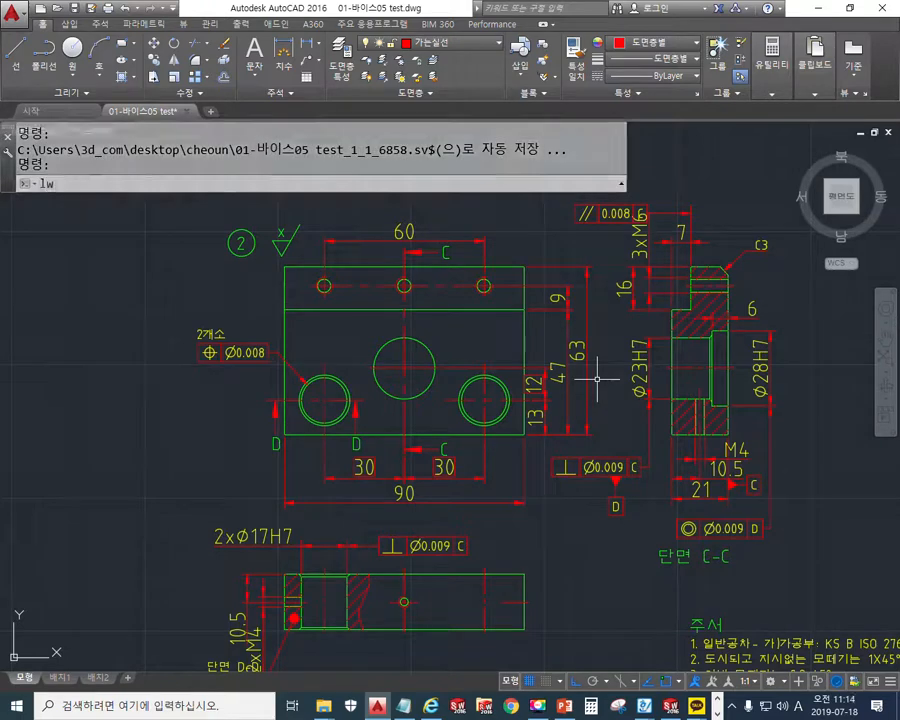
key("Return")
left_click(442, 317)
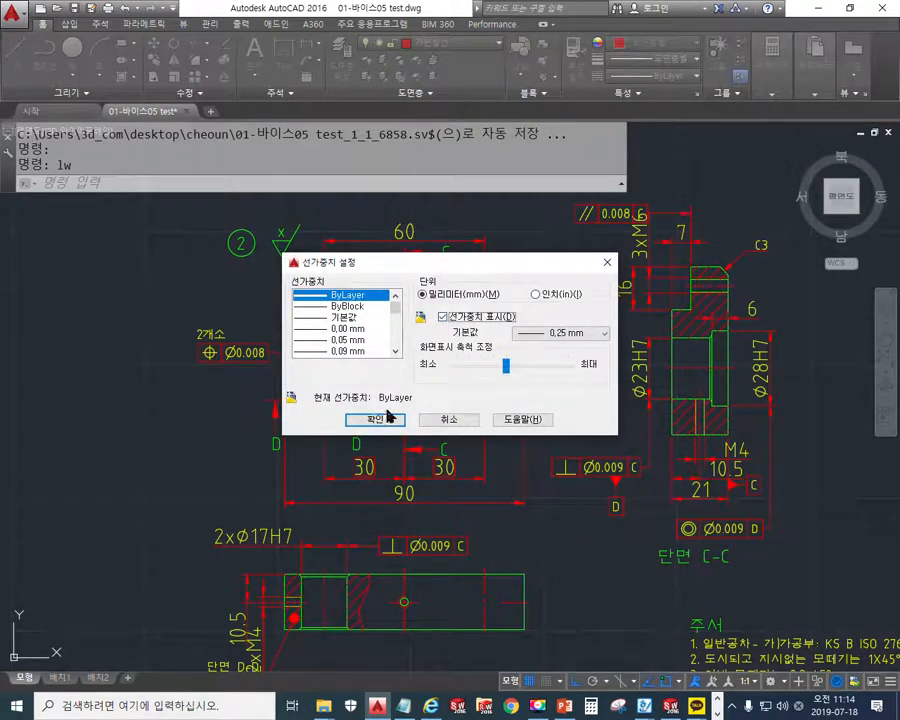
left_click(388, 419)
Switch to SOLIDWORKS and create a vertical section view through the midpoint of the rear view's upper edge, placed to its right.
left_click(670, 707)
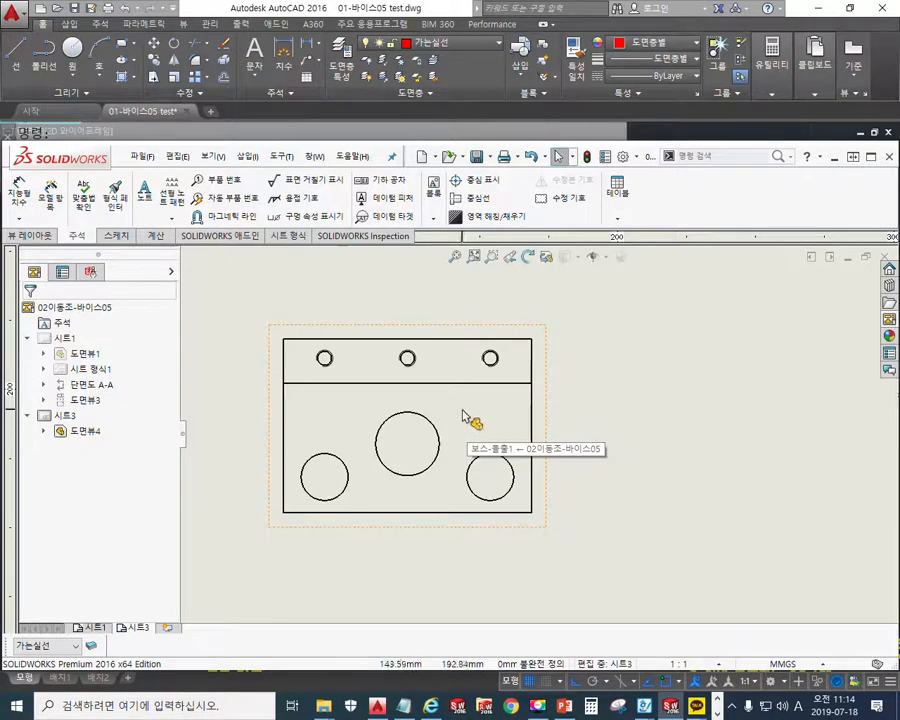
left_click(30, 235)
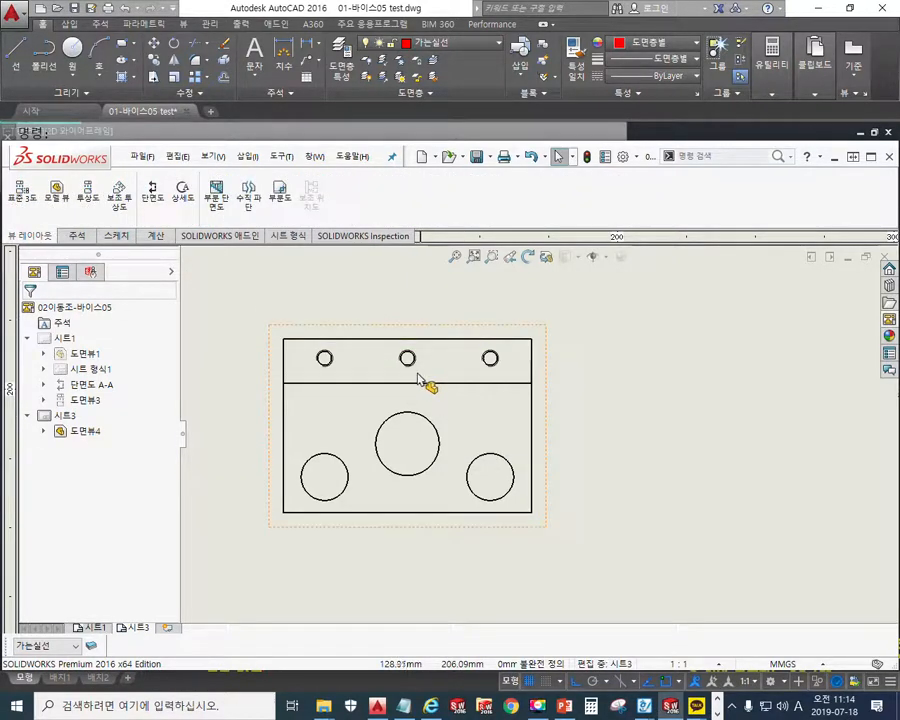
left_click(155, 216)
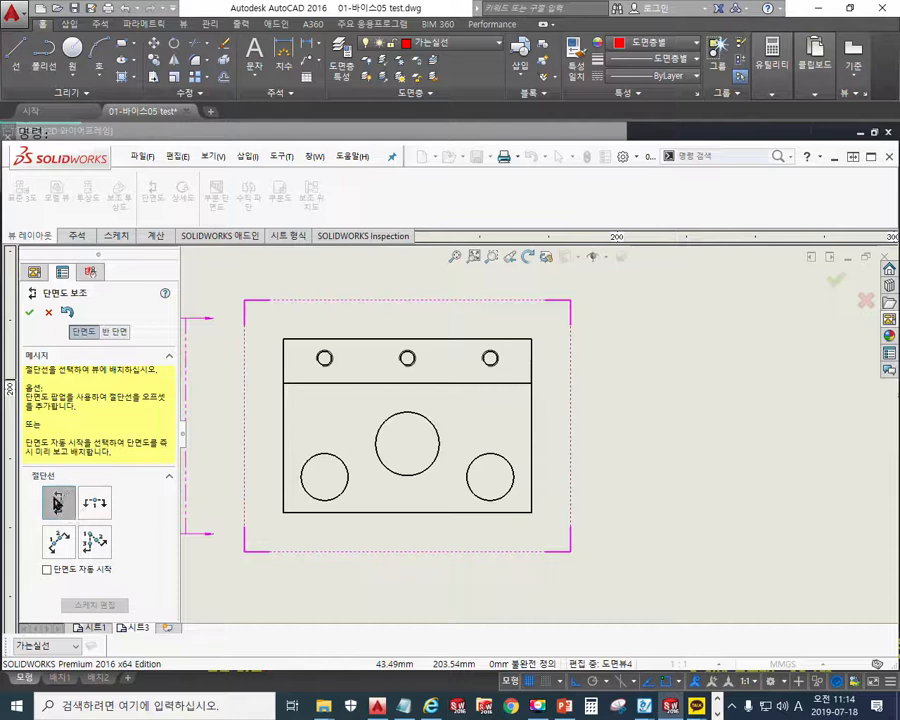
left_click(408, 340)
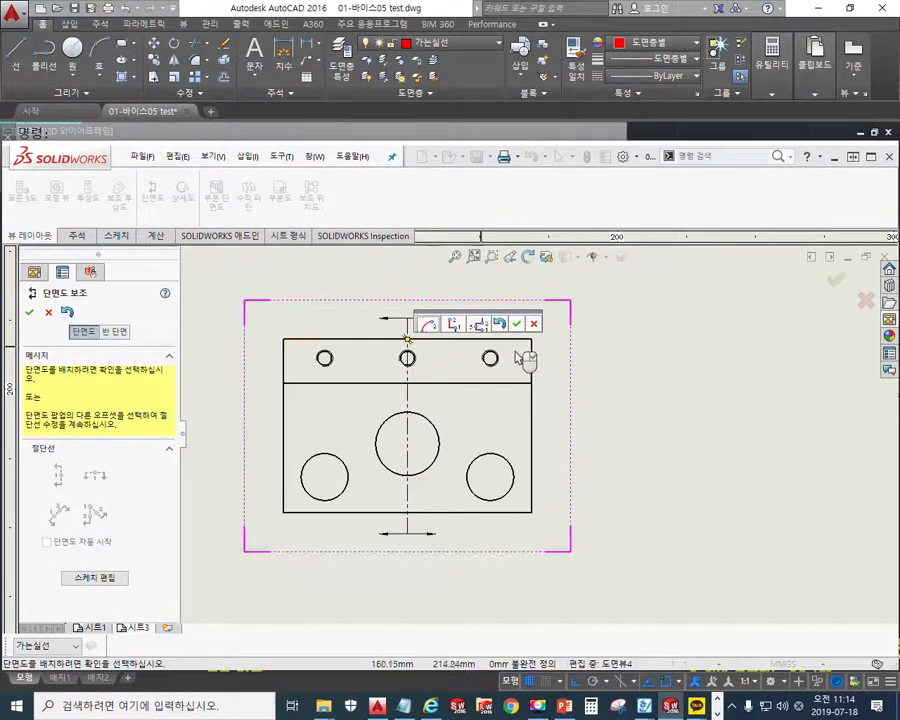
mouse_move(516, 326)
left_mouse_down()
mouse_move(520, 354)
mouse_move(552, 366)
mouse_move(528, 334)
mouse_move(527, 314)
left_mouse_up()
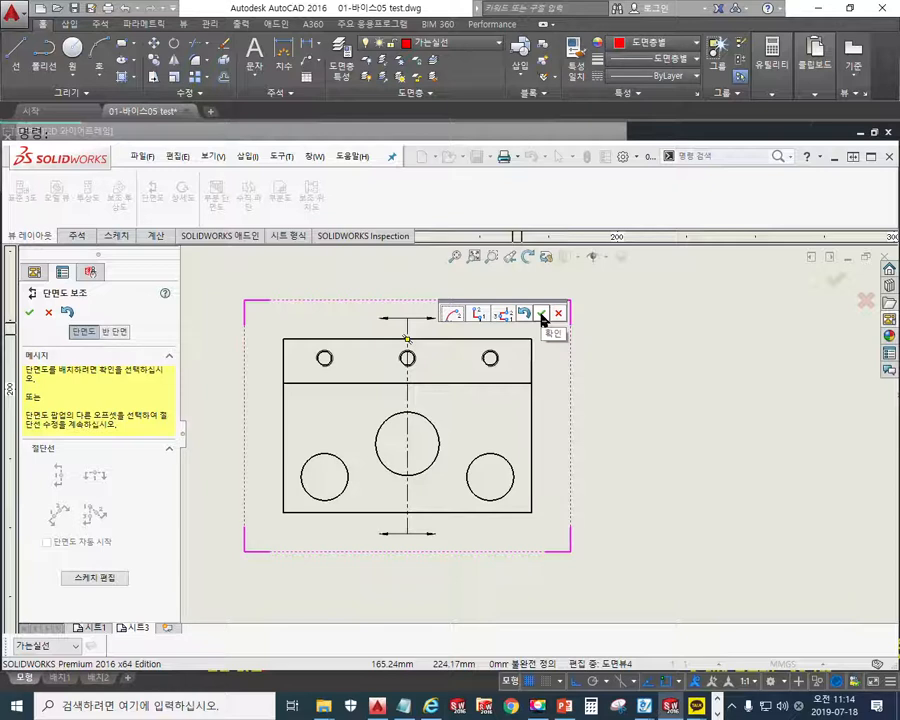
left_click(542, 318)
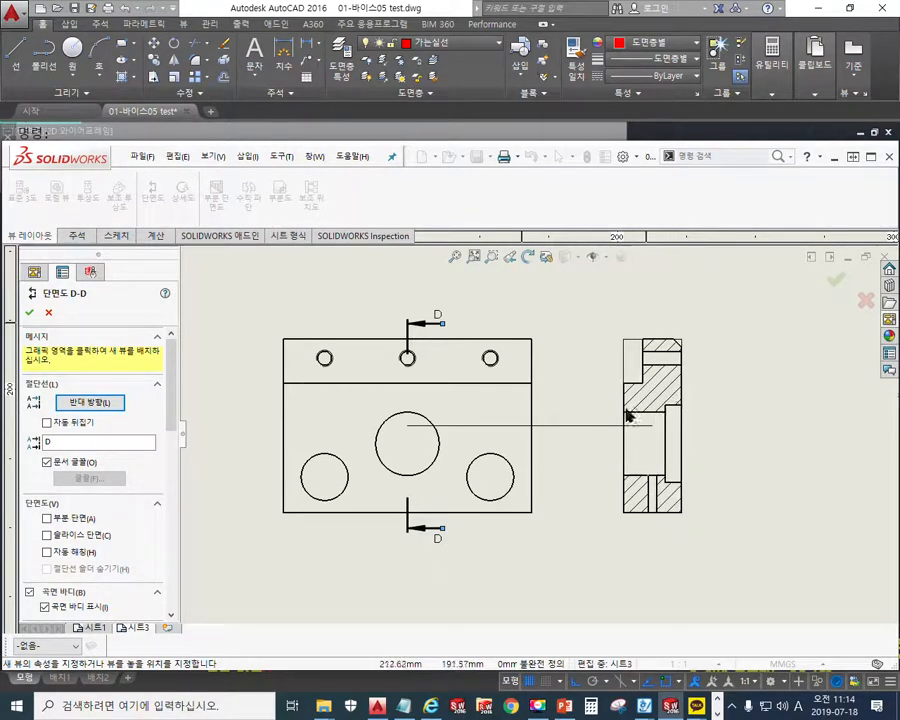
left_click(632, 416)
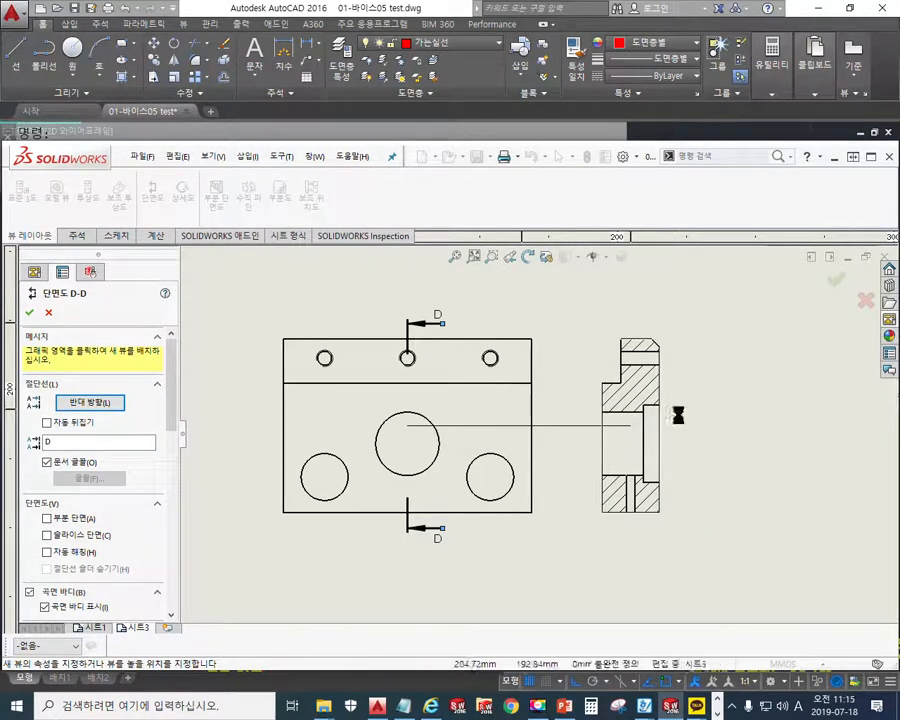
Examine the new section view, the direction of its cutting-line arrows and its label letter.
mouse_move(480, 321)
left_mouse_down()
mouse_move(409, 323)
mouse_move(433, 340)
left_mouse_up()
mouse_move(655, 560)
left_mouse_down()
mouse_move(636, 315)
mouse_move(676, 560)
mouse_move(682, 548)
left_mouse_up()
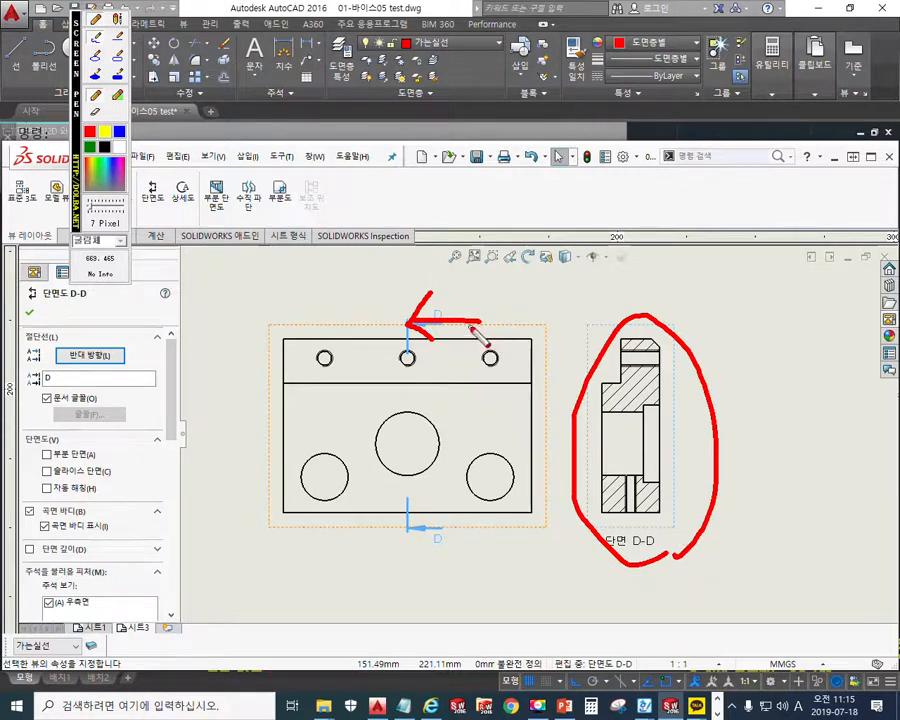
mouse_move(490, 337)
left_mouse_down()
mouse_move(514, 272)
mouse_move(498, 337)
left_mouse_up()
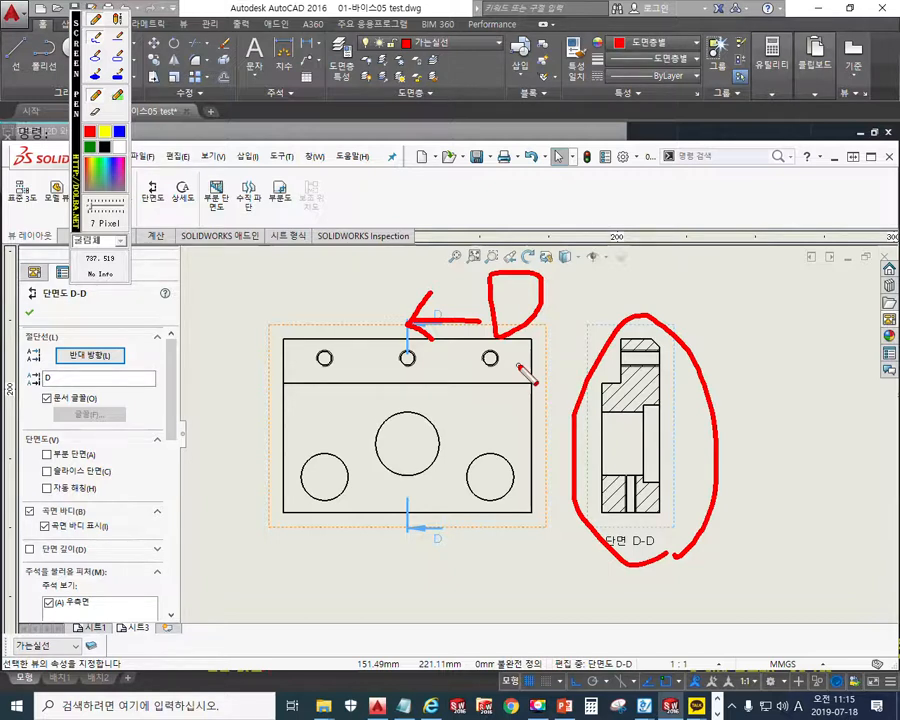
mouse_move(82, 392)
left_mouse_down()
mouse_move(32, 381)
mouse_move(82, 378)
mouse_move(70, 389)
mouse_move(110, 405)
left_mouse_up()
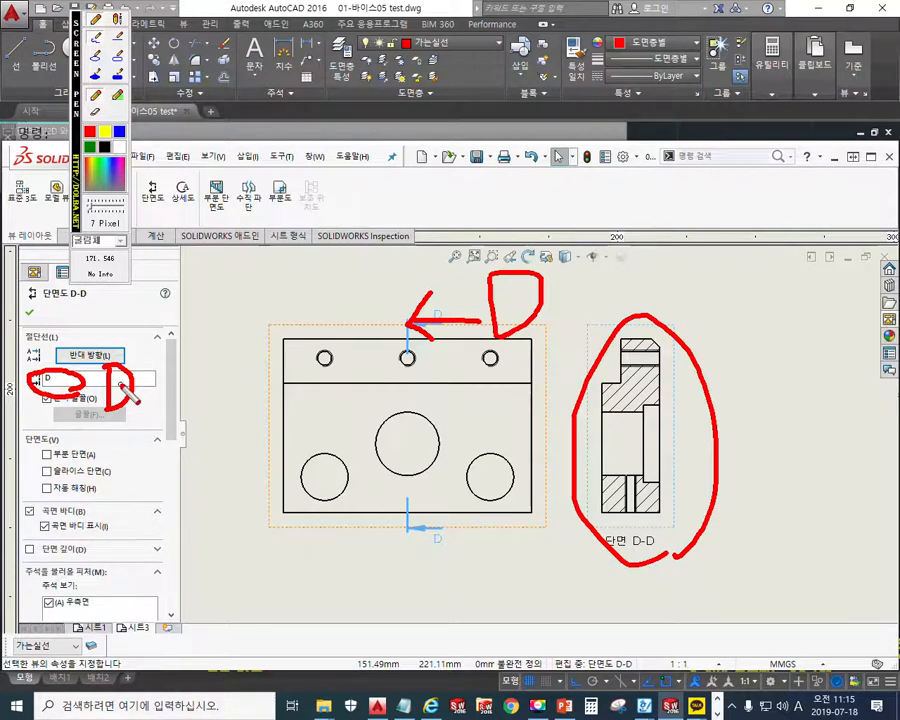
mouse_move(144, 364)
left_mouse_down()
mouse_move(97, 403)
mouse_move(138, 405)
left_mouse_up()
mouse_move(184, 345)
left_mouse_down()
mouse_move(158, 398)
mouse_move(198, 399)
mouse_move(192, 378)
left_mouse_up()
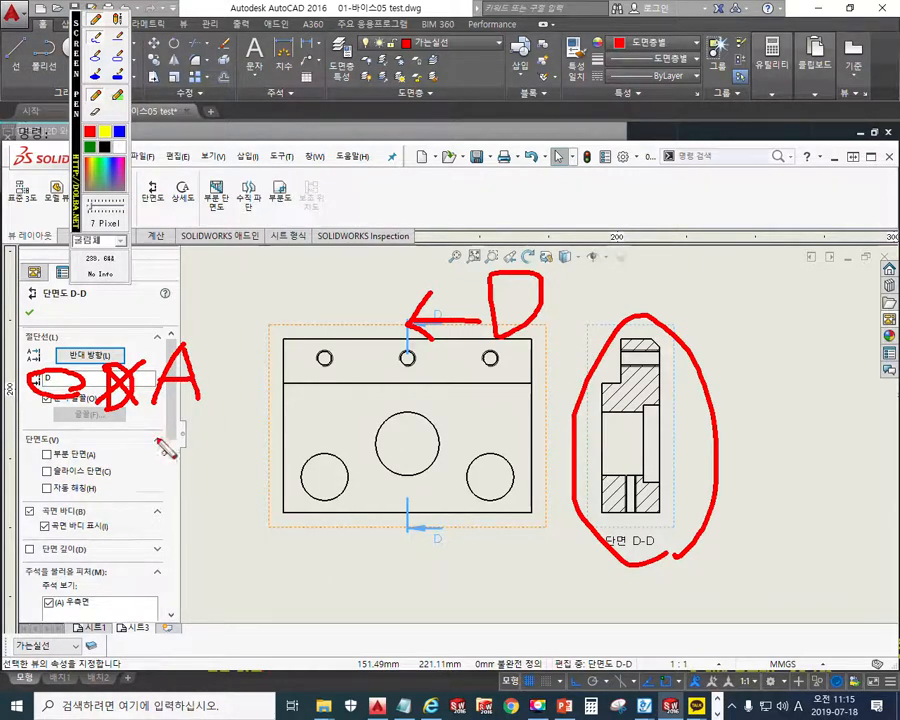
key("Escape")
Change the section view's label to A'.
left_click_drag(72, 380, 11, 376)
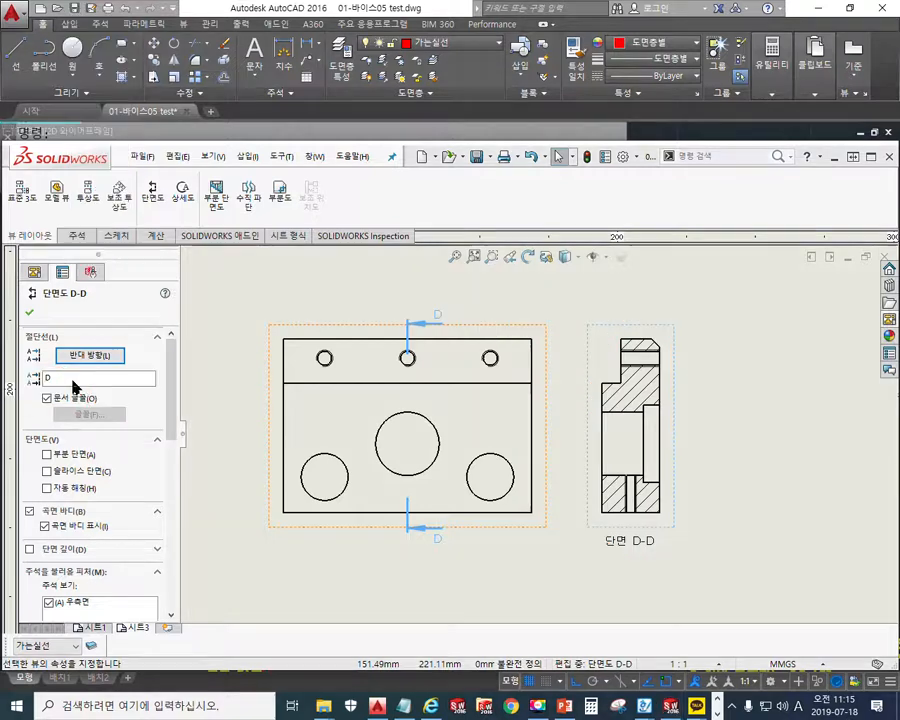
type("A")
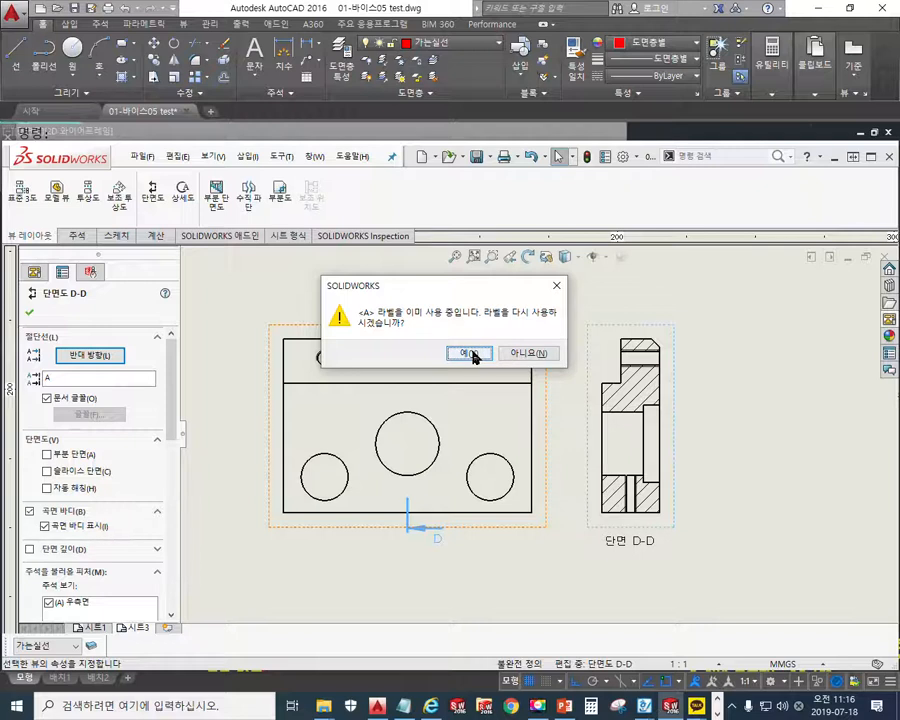
left_click(557, 290)
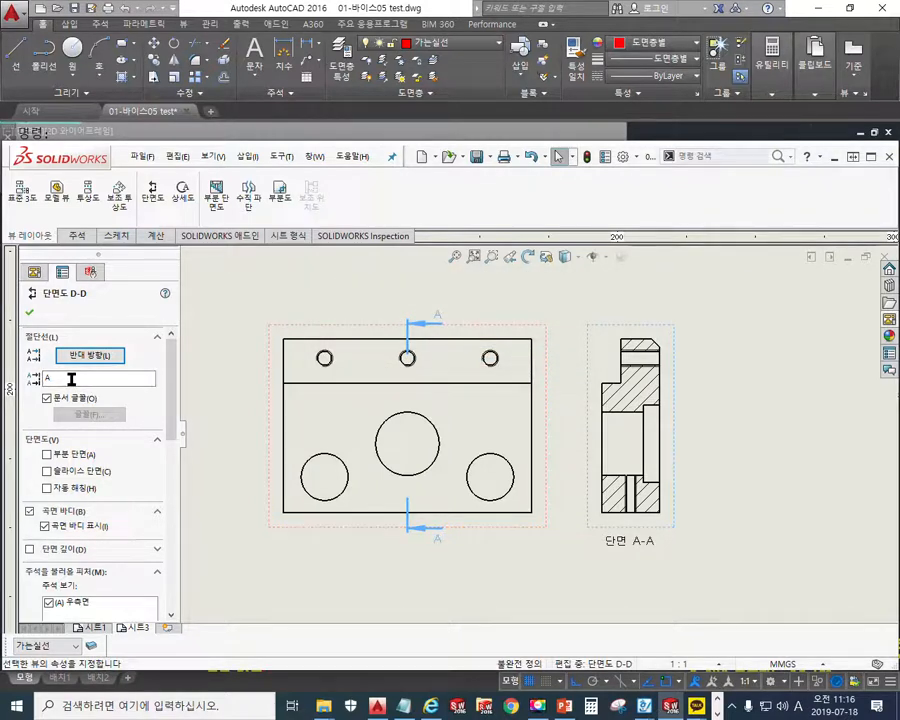
left_click_drag(71, 379, 24, 376)
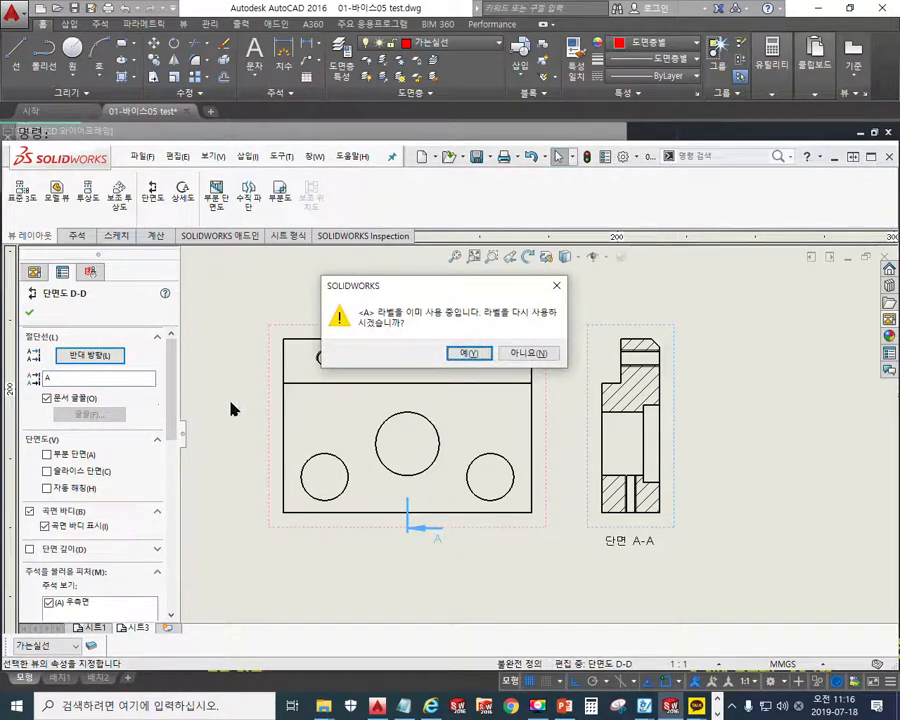
left_click(527, 353)
left_click(76, 376)
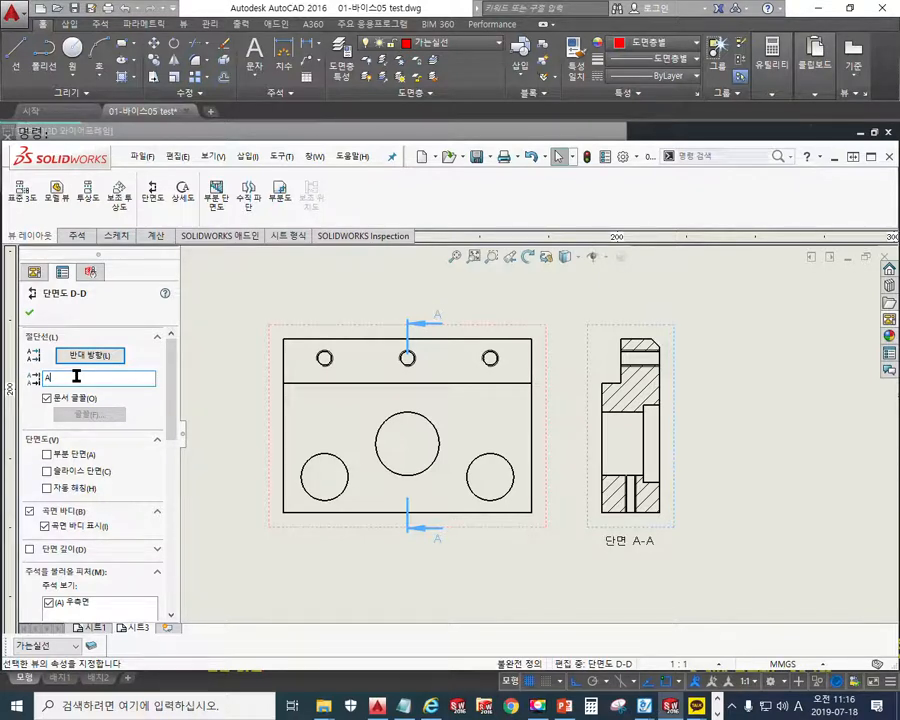
type("'")
key("F12")
mouse_move(655, 190)
left_mouse_down()
mouse_move(661, 261)
mouse_move(556, 272)
mouse_move(738, 345)
mouse_move(740, 182)
mouse_move(637, 183)
left_mouse_up()
mouse_move(697, 218)
left_mouse_down()
mouse_move(697, 278)
mouse_move(648, 296)
left_mouse_up()
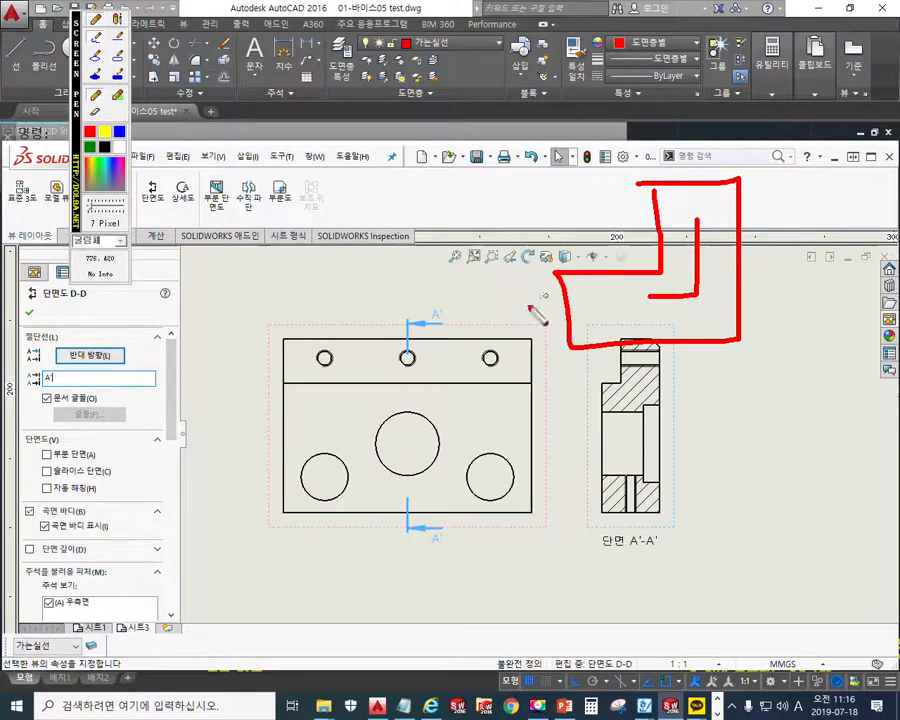
mouse_move(490, 279)
left_mouse_down()
mouse_move(508, 346)
mouse_move(542, 273)
mouse_move(491, 271)
left_mouse_up()
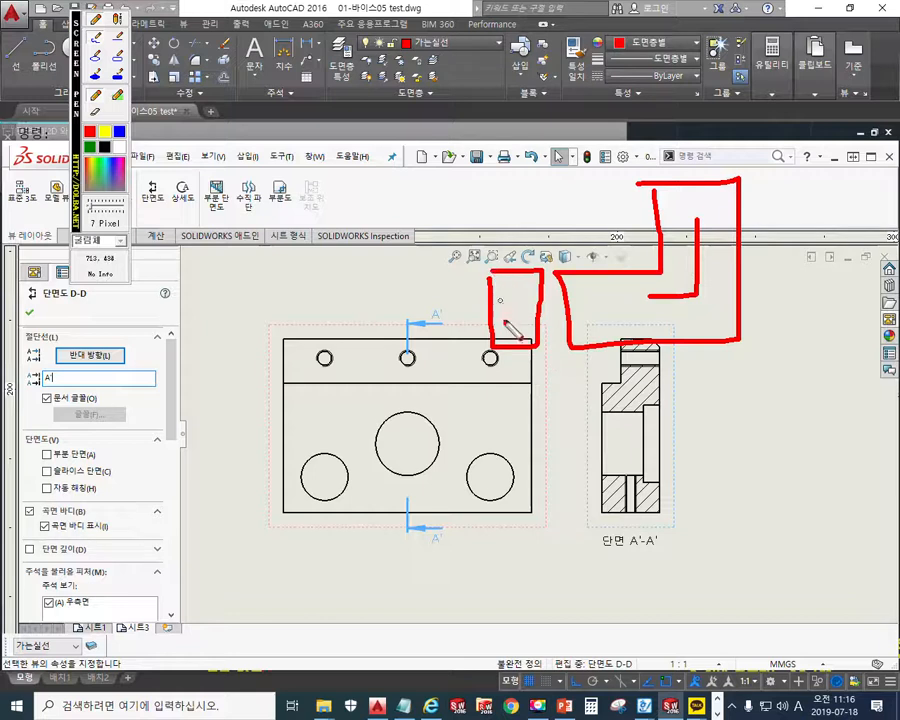
mouse_move(508, 322)
left_mouse_down()
mouse_move(518, 305)
mouse_move(505, 296)
mouse_move(508, 330)
mouse_move(522, 300)
left_mouse_up()
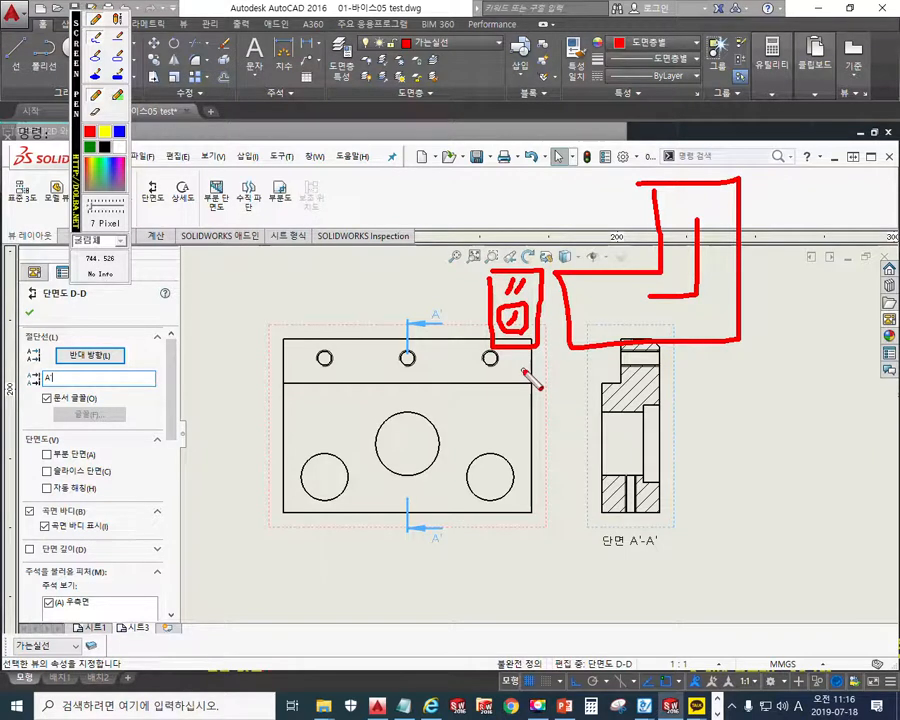
mouse_move(277, 346)
left_mouse_down()
mouse_move(333, 290)
mouse_move(345, 338)
left_mouse_up()
left_click_drag(294, 315, 340, 310)
left_click_drag(378, 250, 367, 270)
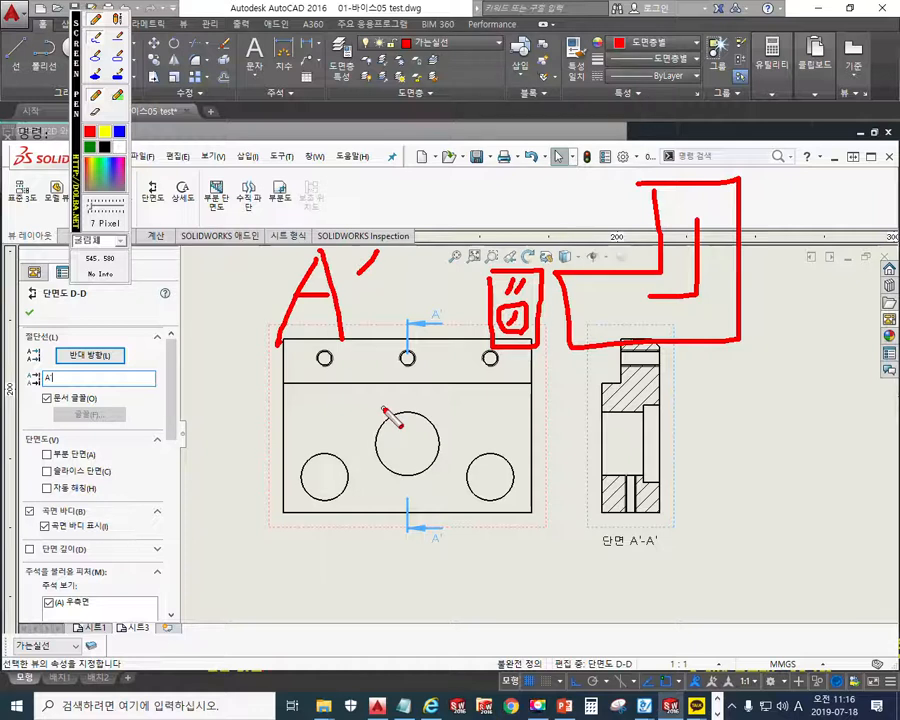
key("Escape")
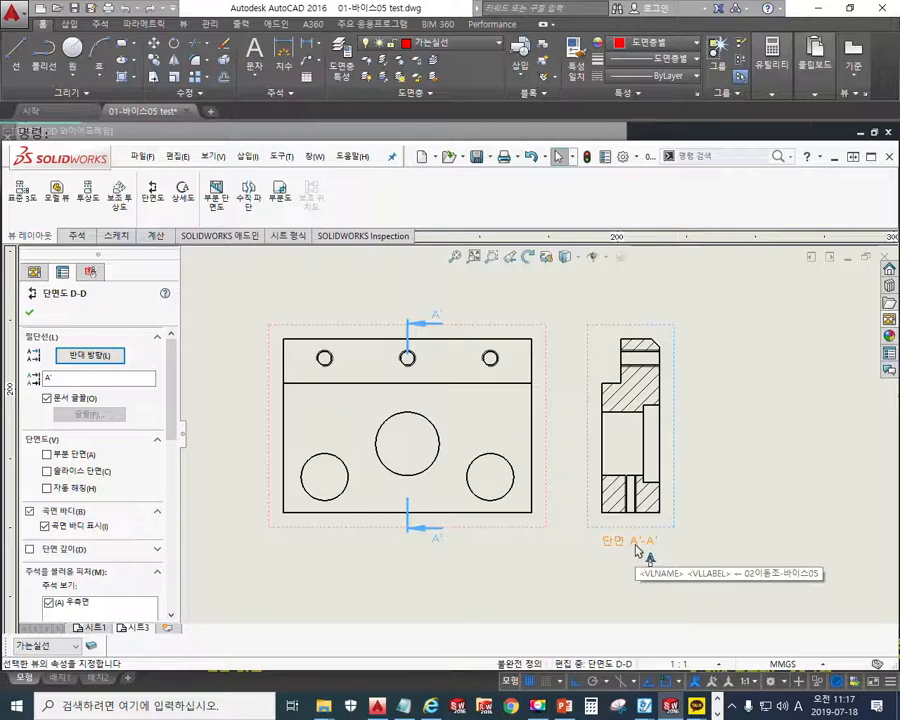
Examine the caption under the section view and the matching label letter at the cutting line's arrow.
scroll(636, 548, "down", 4)
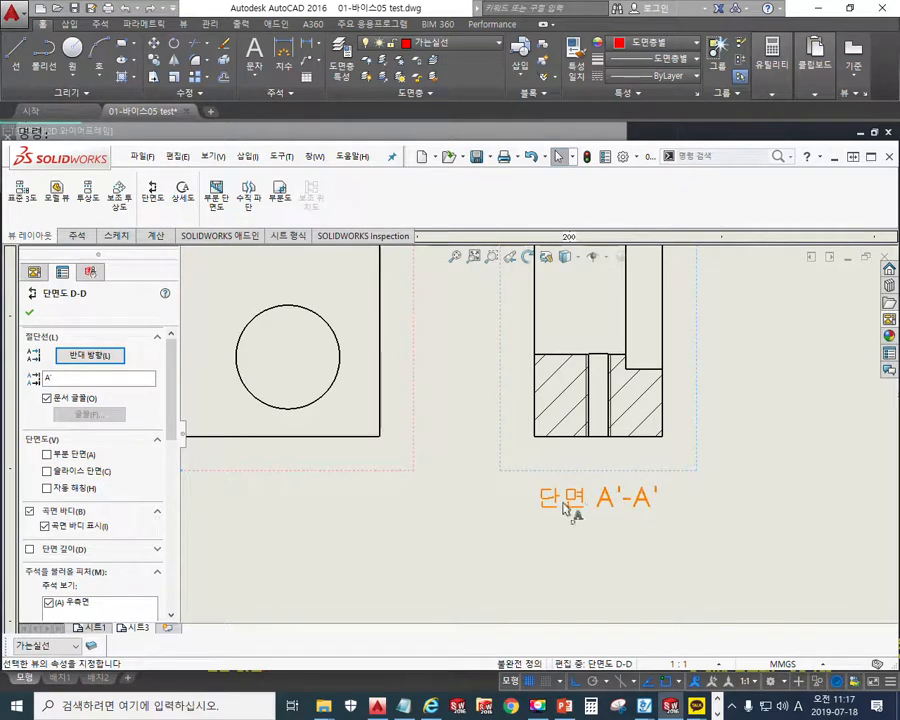
mouse_move(413, 471)
middle_mouse_down()
mouse_move(583, 526)
mouse_move(598, 492)
middle_mouse_up()
key("F12")
mouse_move(851, 542)
left_mouse_down()
mouse_move(697, 524)
mouse_move(860, 516)
mouse_move(843, 549)
left_mouse_up()
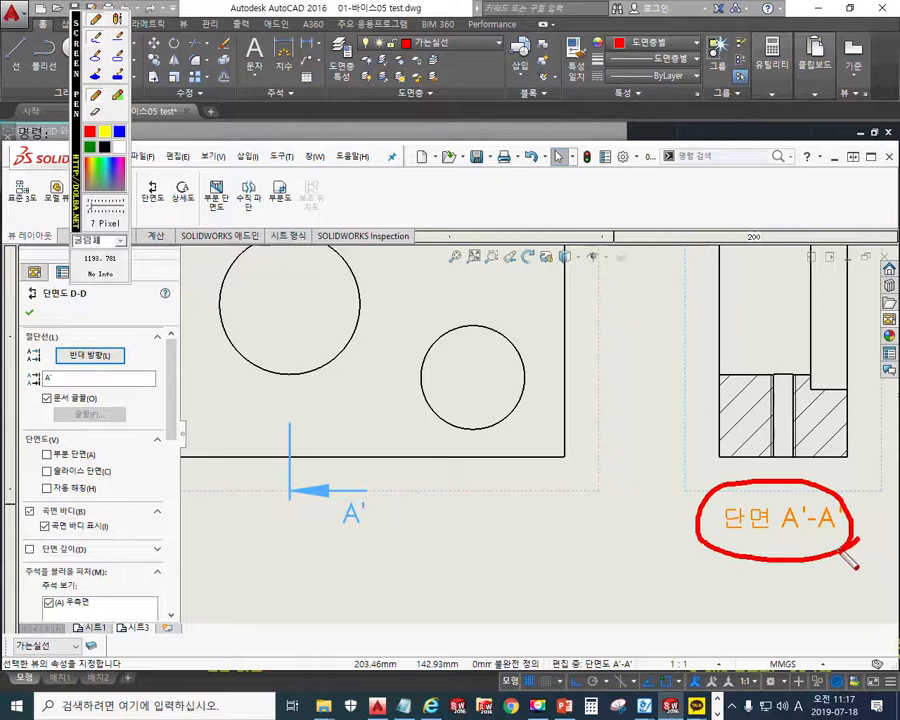
mouse_move(636, 553)
left_mouse_down()
mouse_move(636, 572)
mouse_move(677, 583)
mouse_move(699, 583)
mouse_move(711, 565)
mouse_move(723, 580)
mouse_move(736, 565)
mouse_move(714, 591)
mouse_move(760, 581)
mouse_move(755, 587)
mouse_move(772, 596)
mouse_move(820, 586)
mouse_move(812, 614)
left_mouse_up()
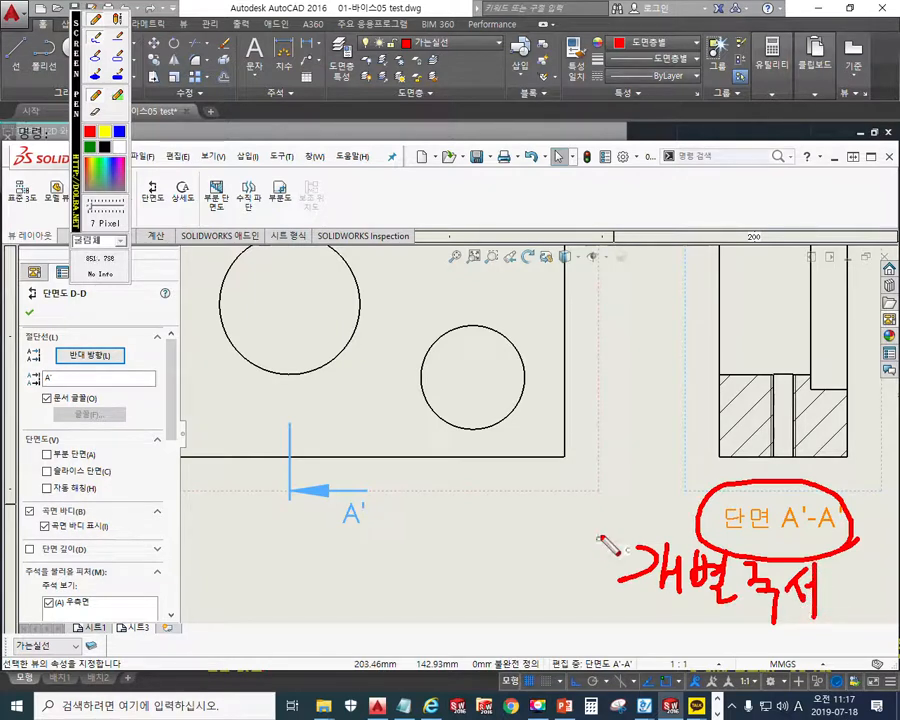
mouse_move(352, 552)
left_mouse_down()
mouse_move(385, 492)
mouse_move(380, 545)
left_mouse_up()
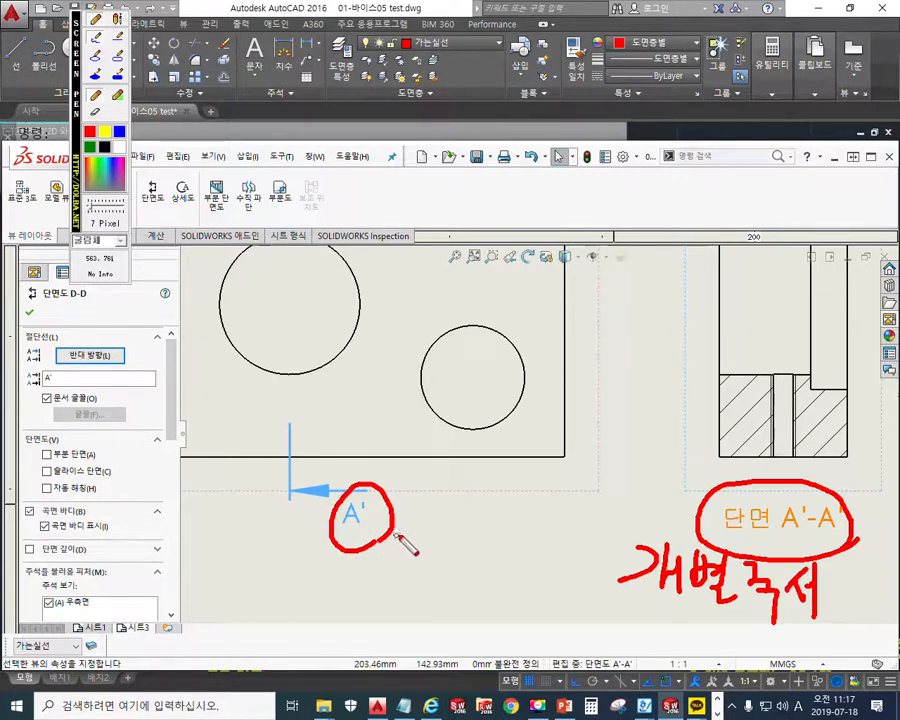
mouse_move(588, 580)
left_mouse_down()
mouse_move(432, 510)
mouse_move(430, 569)
left_mouse_up()
mouse_move(661, 537)
left_mouse_down()
mouse_move(687, 512)
mouse_move(698, 515)
left_mouse_up()
mouse_move(692, 488)
left_mouse_down()
mouse_move(700, 511)
mouse_move(682, 529)
left_mouse_up()
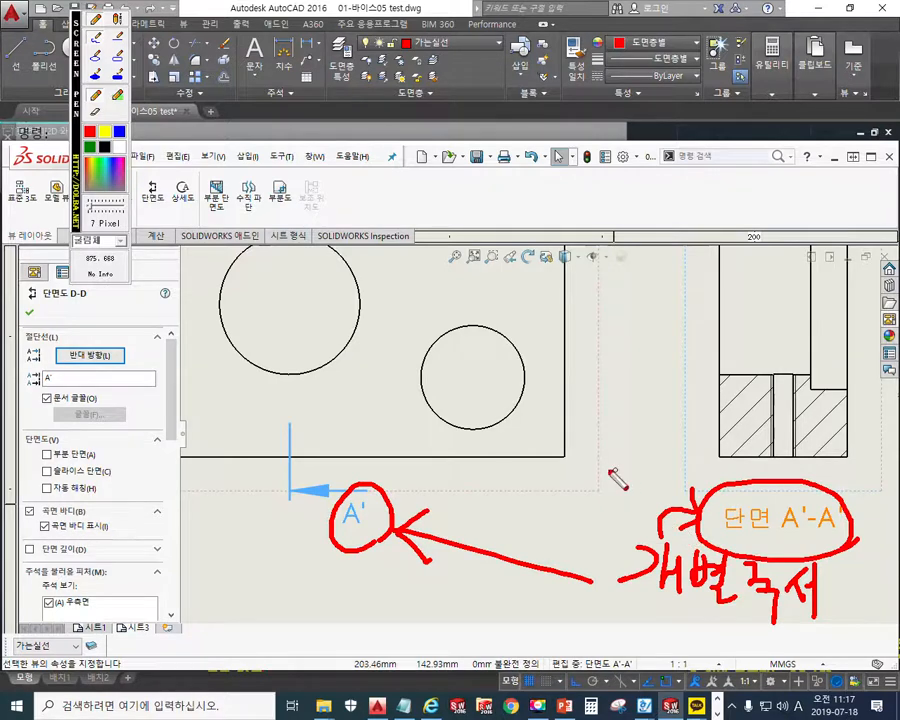
key("Escape")
scroll(602, 474, "down", 2)
scroll(600, 450, "up", 6)
middle_click_drag(592, 349, 602, 489)
middle_click_drag(396, 393, 382, 348)
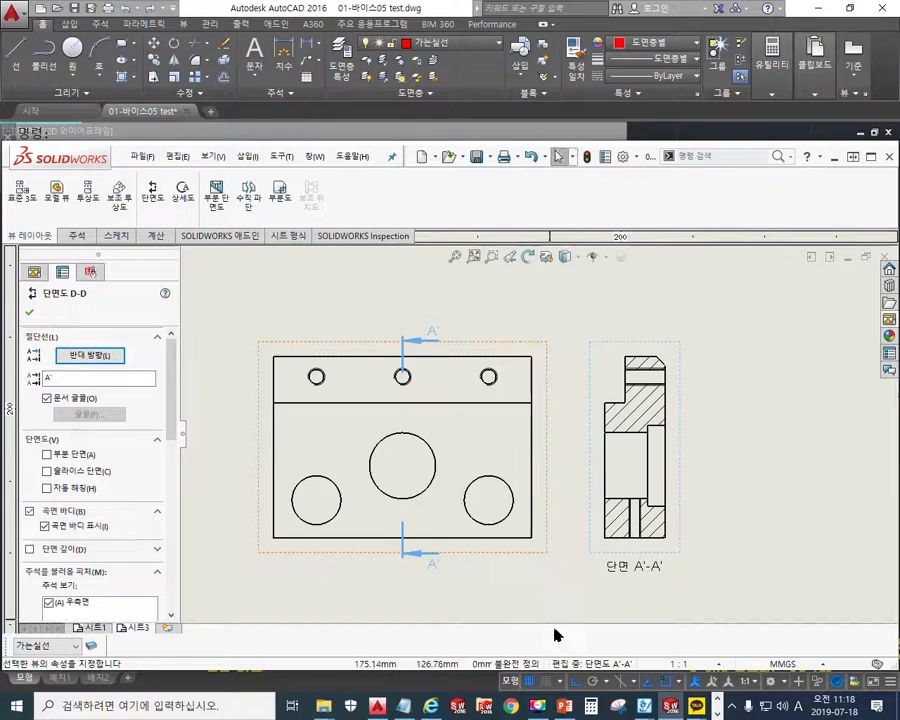
Switch to the AutoCAD reference drawing and examine the part number balloon and surface finish symbol above the front view.
left_click(377, 705)
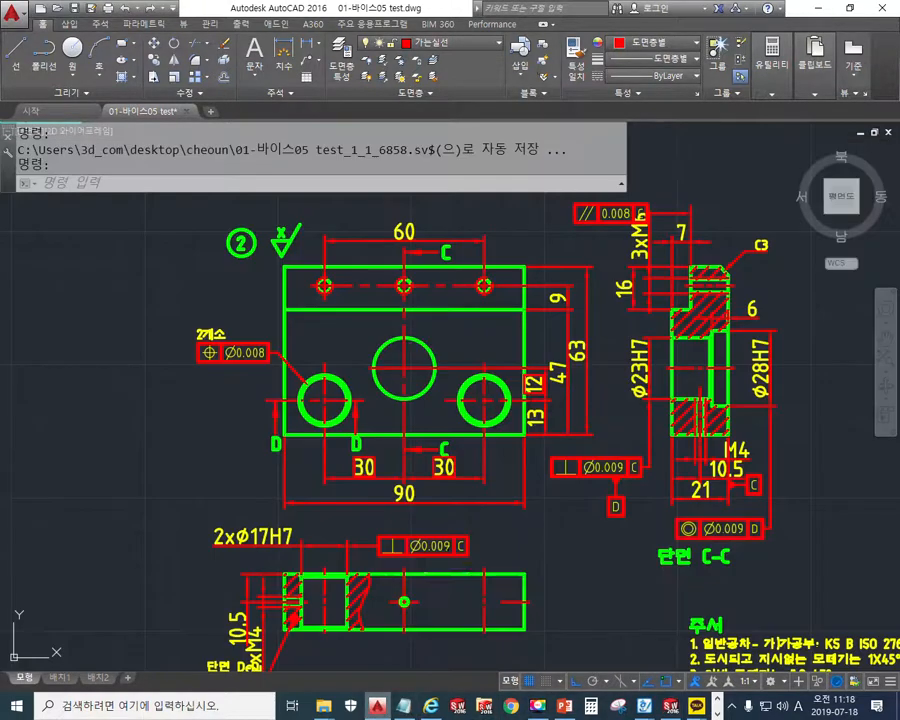
middle_click_drag(419, 332, 464, 374)
scroll(297, 238, "up", 4)
key("F12")
mouse_move(443, 380)
left_mouse_down()
mouse_move(258, 405)
mouse_move(420, 292)
mouse_move(420, 404)
left_mouse_up()
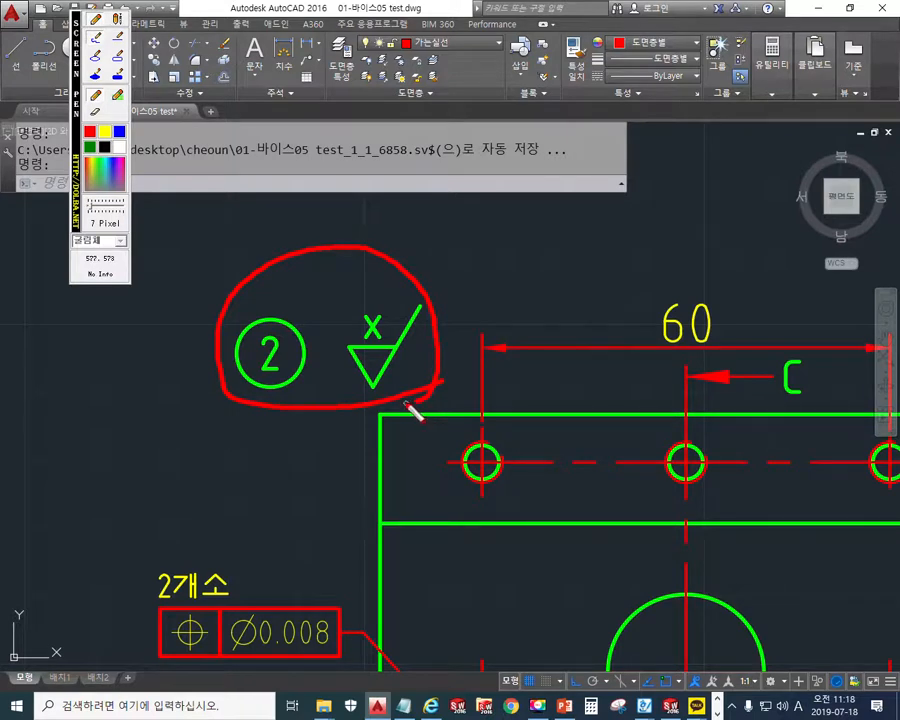
mouse_move(432, 262)
left_mouse_down()
mouse_move(456, 294)
mouse_move(480, 297)
left_mouse_up()
left_click_drag(510, 250, 514, 299)
mouse_move(545, 258)
left_mouse_down()
mouse_move(547, 285)
mouse_move(566, 284)
mouse_move(588, 262)
mouse_move(578, 295)
mouse_move(599, 313)
left_mouse_up()
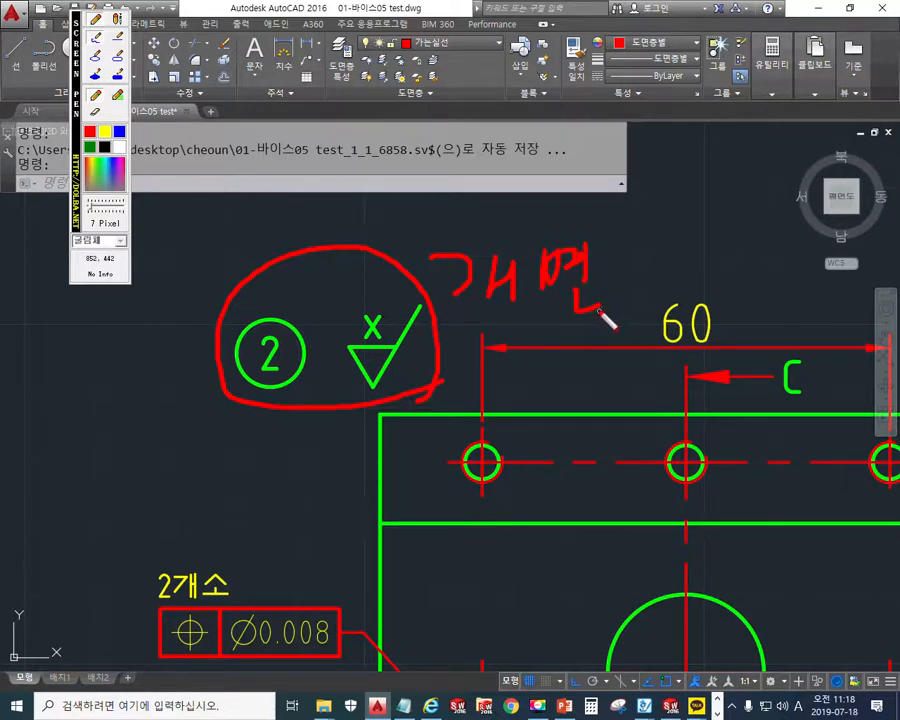
key("Escape")
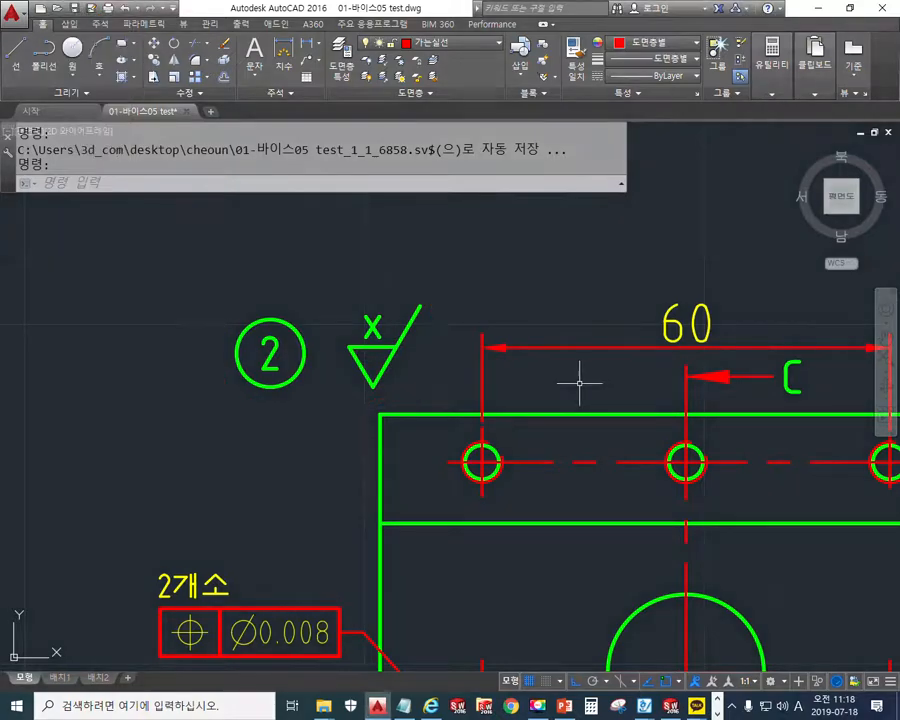
Examine the notes (주서) heading and its list beside the reference views, including how the text is sized.
scroll(583, 388, "down", 5)
middle_click_drag(731, 486, 385, 342)
middle_click_drag(659, 484, 561, 342)
scroll(491, 498, "up", 6)
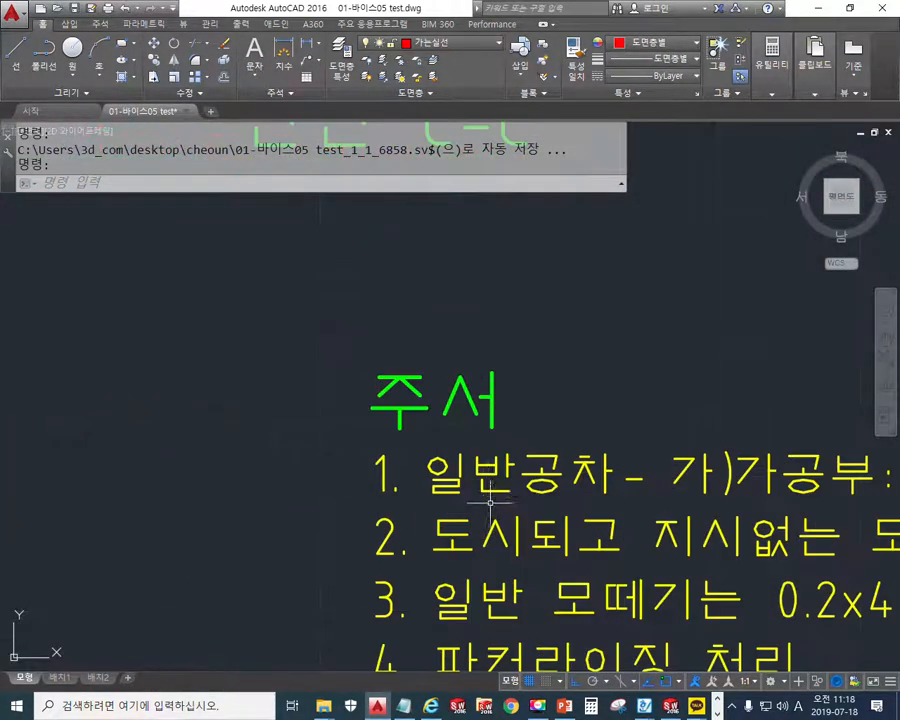
key("F12")
mouse_move(549, 421)
left_mouse_down()
mouse_move(464, 320)
mouse_move(521, 437)
left_mouse_up()
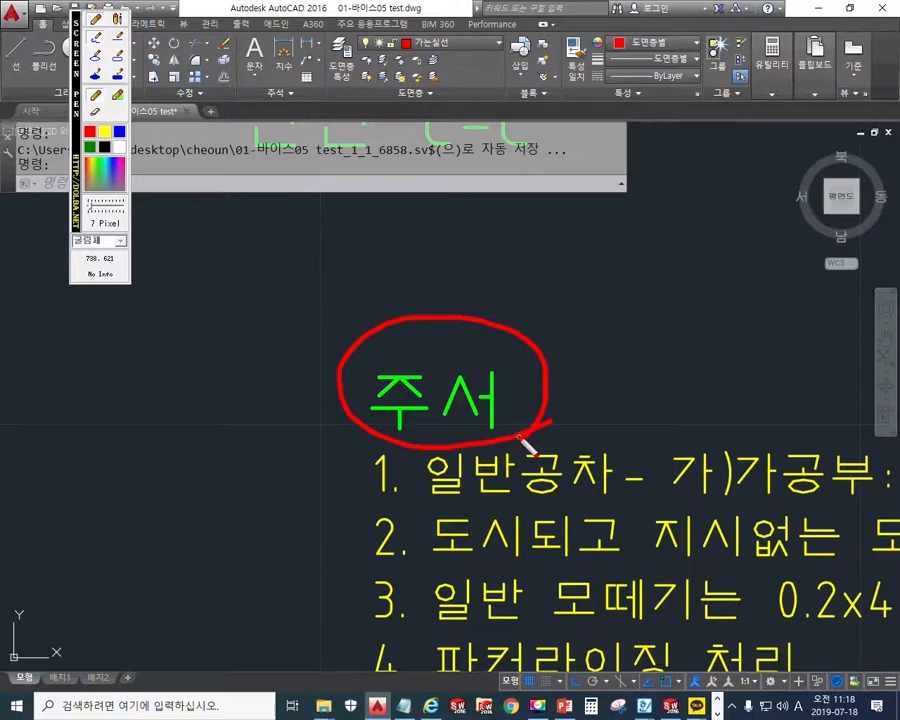
key("F12")
scroll(518, 412, "down", 6)
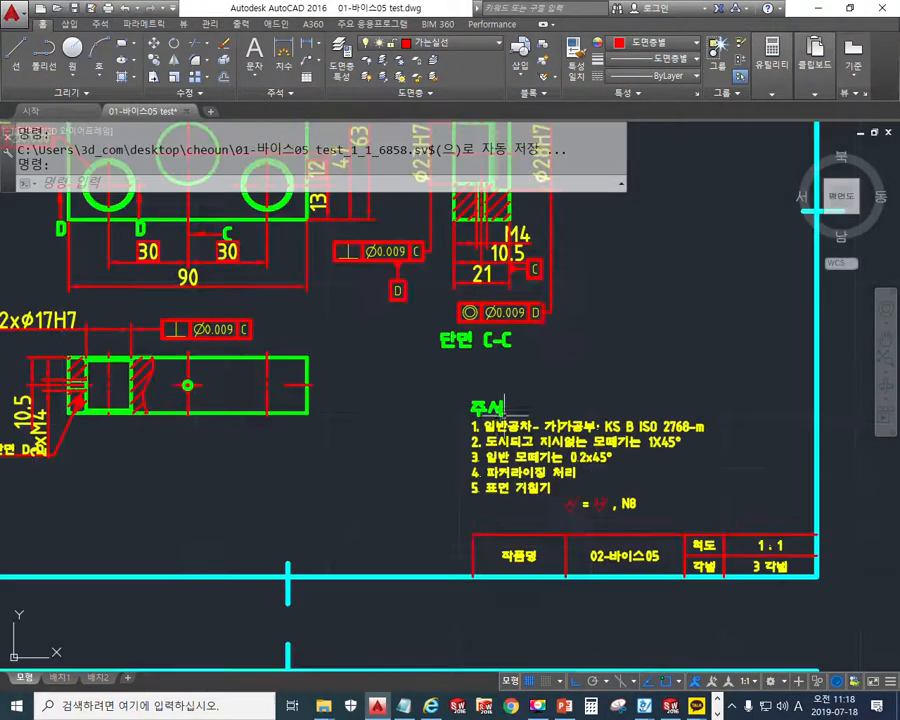
middle_click_drag(351, 347, 423, 476)
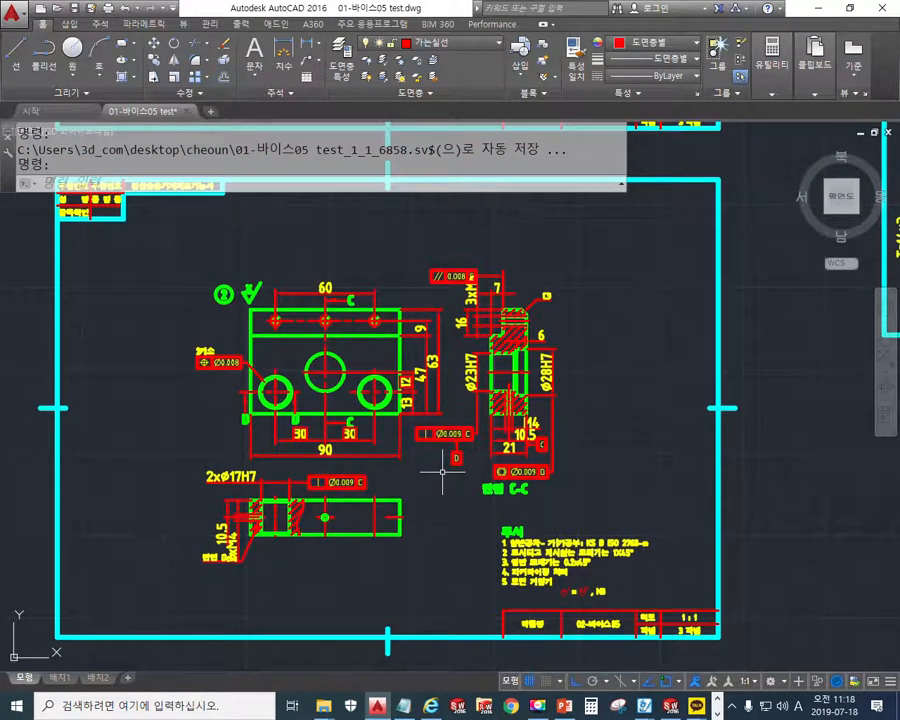
Switch to SOLIDWORKS and examine the section view's reverse direction option (반대 방향) and the cutting-line arrows it controls.
key("alt+Tab")
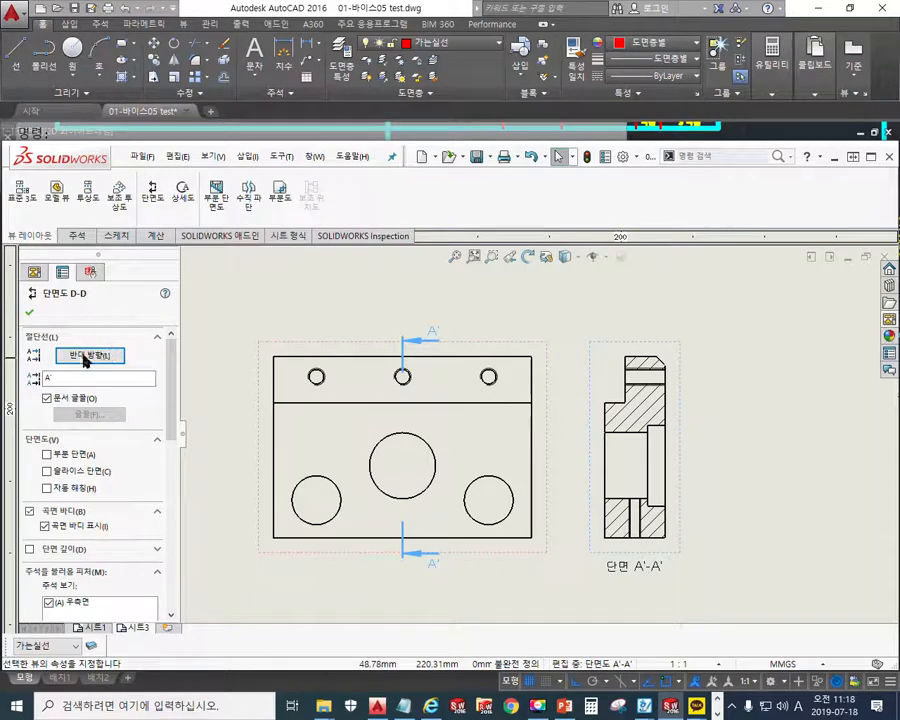
key("F9")
mouse_move(132, 363)
left_mouse_down()
mouse_move(56, 362)
mouse_move(141, 345)
mouse_move(122, 377)
left_mouse_up()
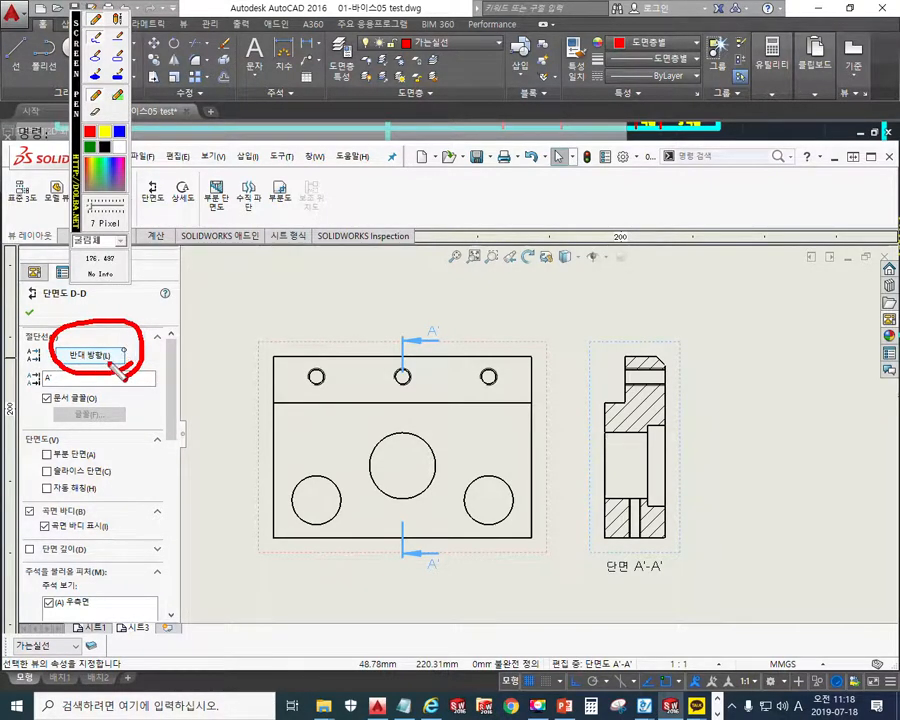
mouse_move(458, 340)
left_mouse_down()
mouse_move(404, 340)
mouse_move(424, 359)
left_mouse_up()
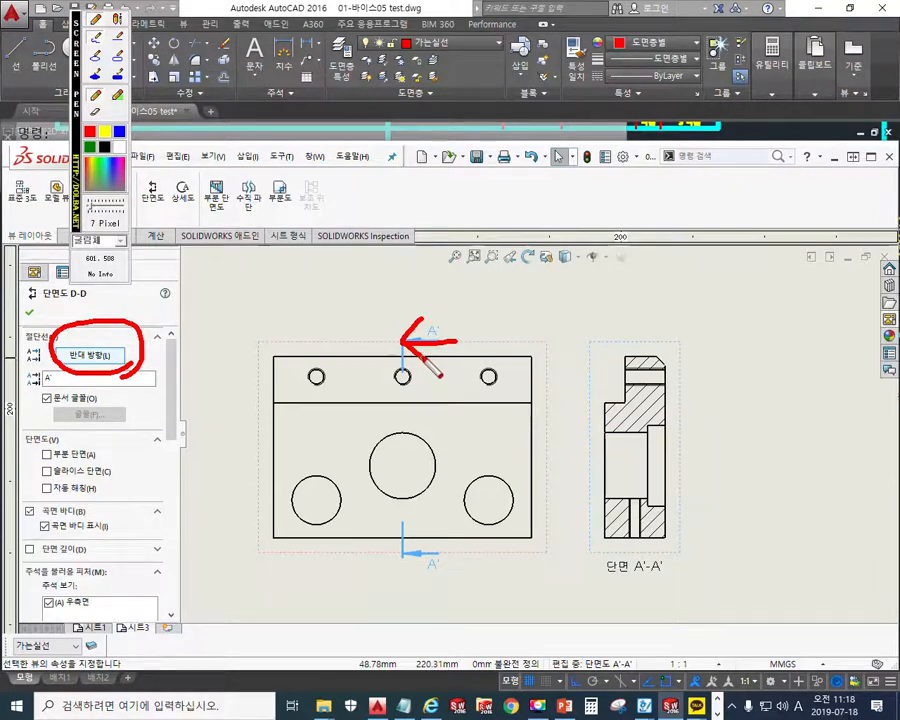
left_click_drag(349, 338, 398, 338)
mouse_move(365, 312)
left_mouse_down()
mouse_move(398, 338)
mouse_move(368, 360)
left_mouse_up()
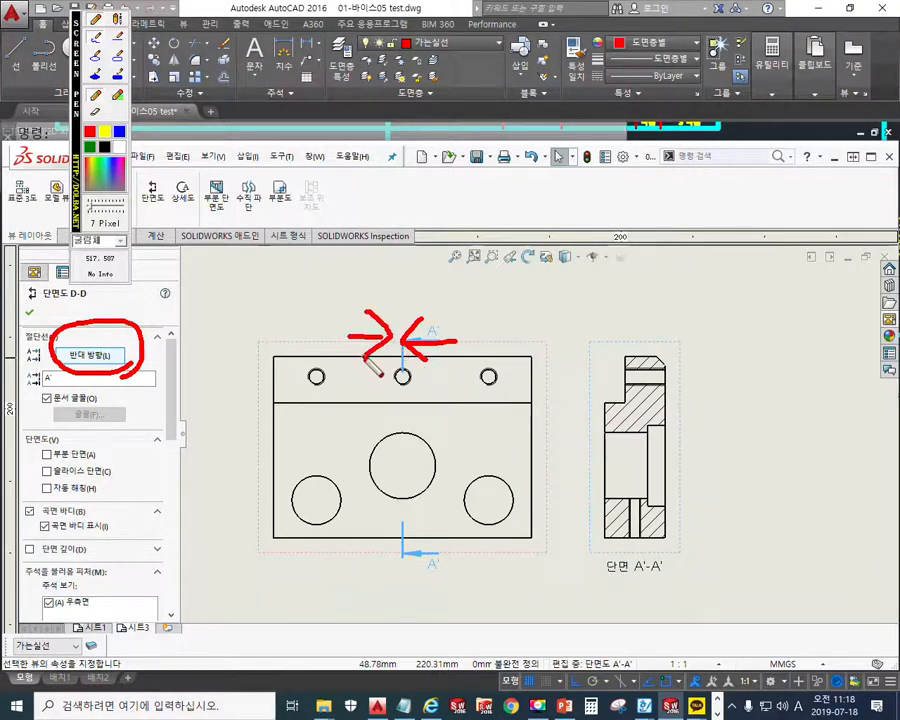
key("Escape")
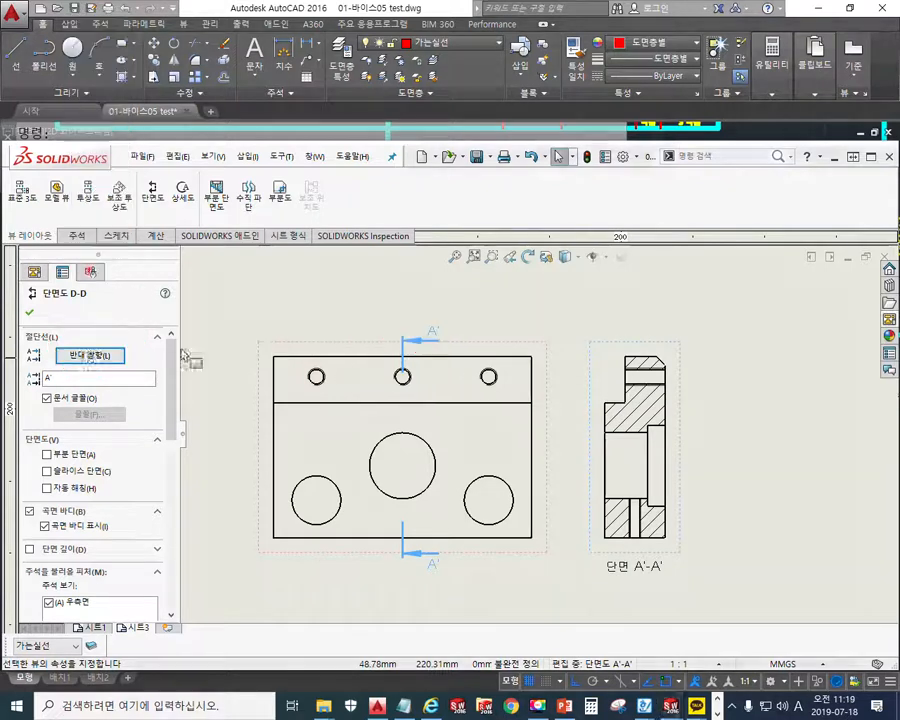
Flip the section view's cutting direction back and forth, ending with the arrows pointing left.
left_click(90, 356)
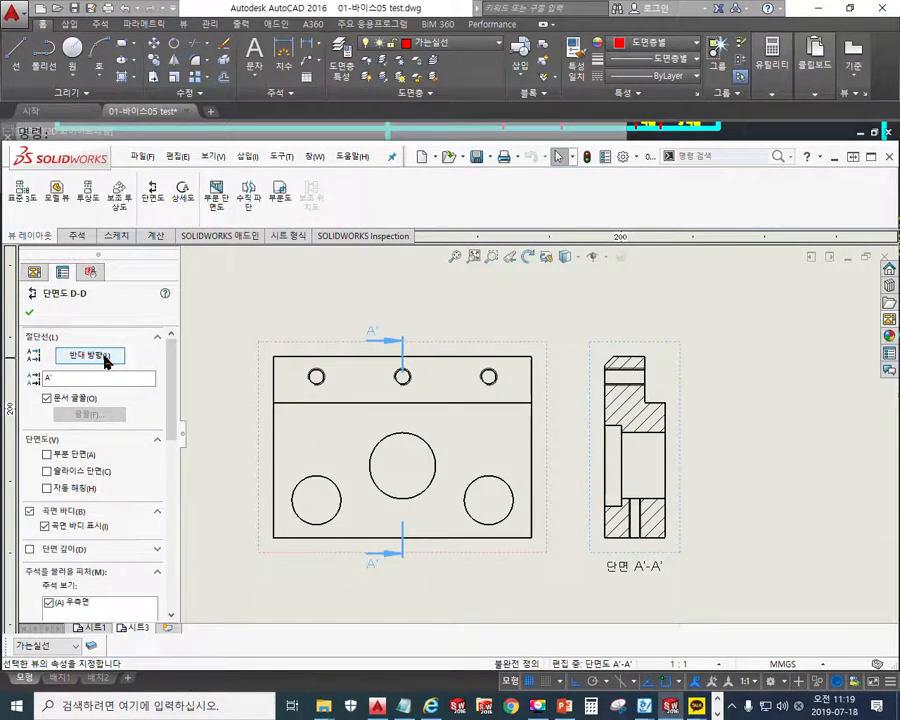
left_click(106, 361)
left_click(106, 361)
left_click(107, 362)
left_click(107, 362)
left_click(107, 362)
left_click(107, 362)
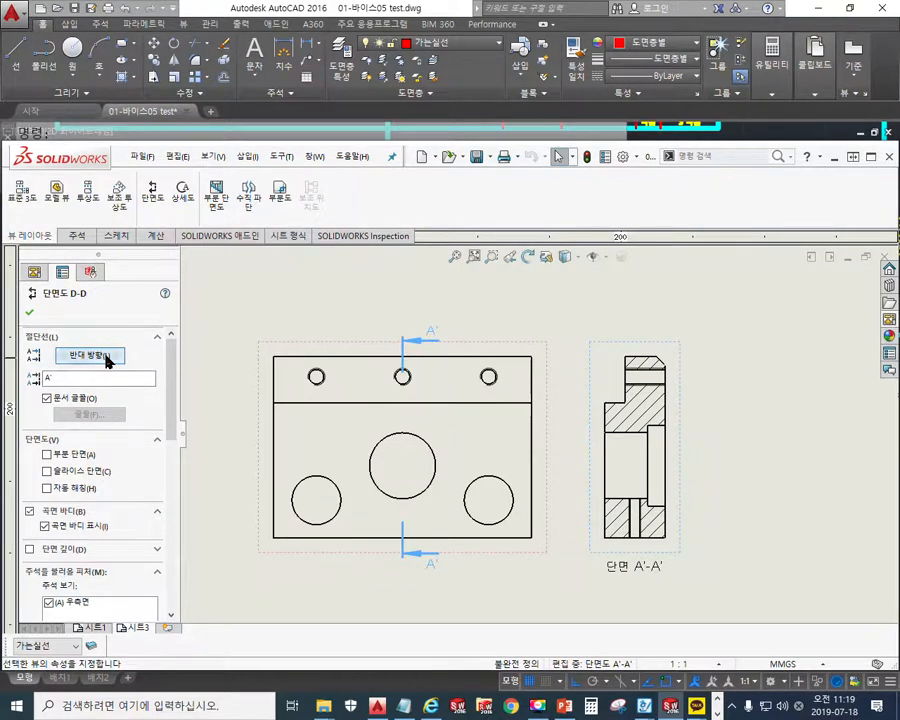
left_click(107, 362)
left_click(107, 362)
left_click(107, 362)
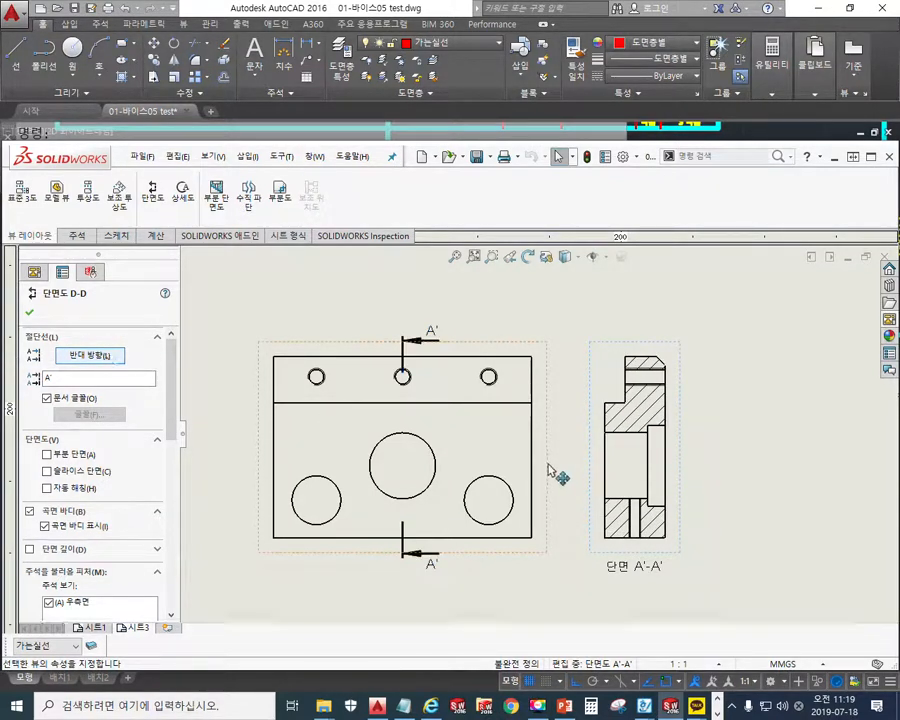
left_click(211, 469)
Examine the main view on 시트3 and the empty area below it as the place for a projected view.
scroll(548, 447, "up", 3)
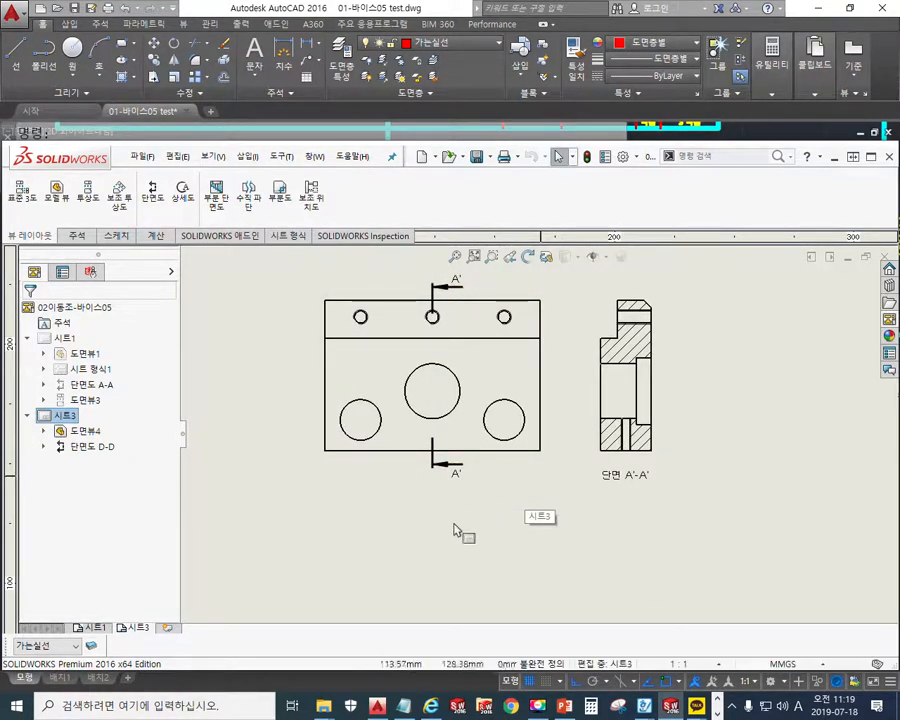
key("F9")
mouse_move(548, 585)
left_mouse_down()
mouse_move(355, 589)
mouse_move(555, 572)
mouse_move(513, 592)
left_mouse_up()
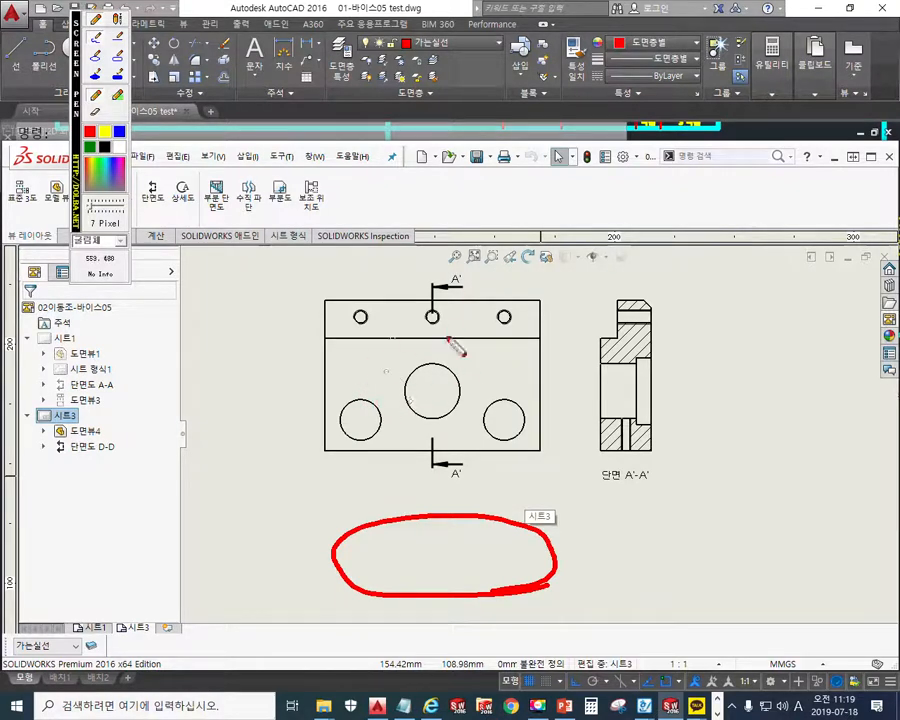
mouse_move(233, 300)
left_mouse_down()
mouse_move(297, 318)
mouse_move(232, 324)
mouse_move(240, 394)
mouse_move(297, 389)
mouse_move(283, 348)
mouse_move(248, 350)
mouse_move(281, 342)
left_mouse_up()
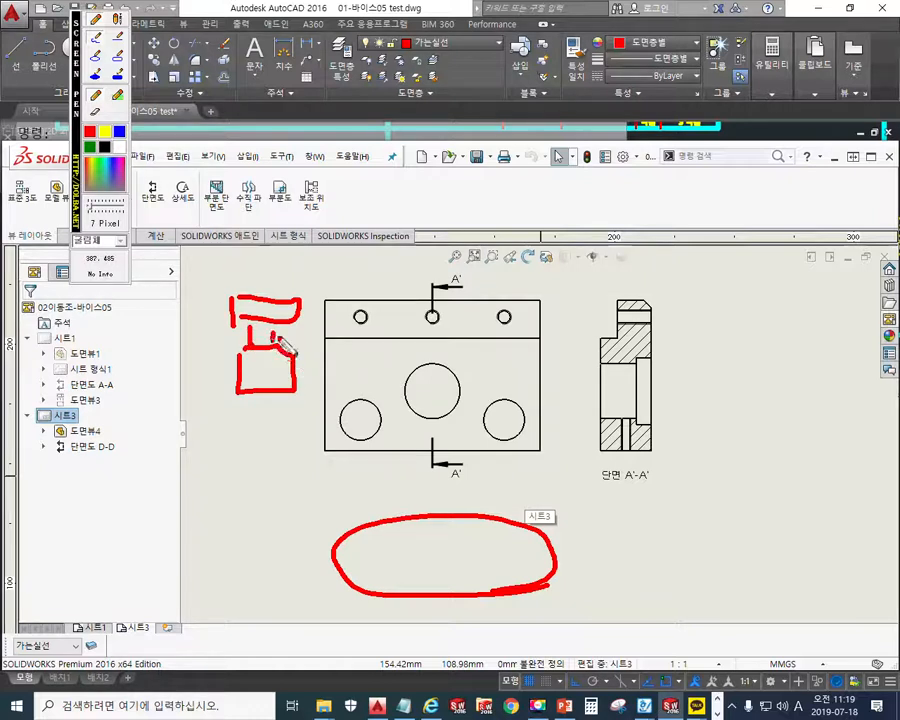
mouse_move(318, 290)
left_mouse_down()
mouse_move(318, 390)
mouse_move(538, 458)
mouse_move(368, 285)
mouse_move(331, 327)
mouse_move(322, 390)
left_mouse_up()
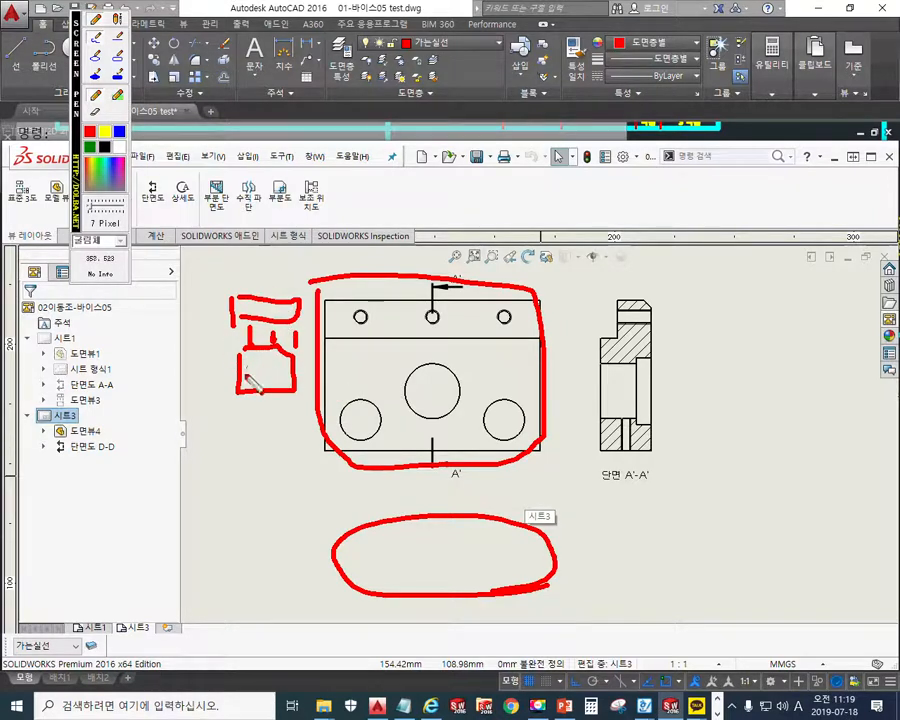
left_click_drag(441, 486, 432, 560)
left_click_drag(422, 535, 448, 540)
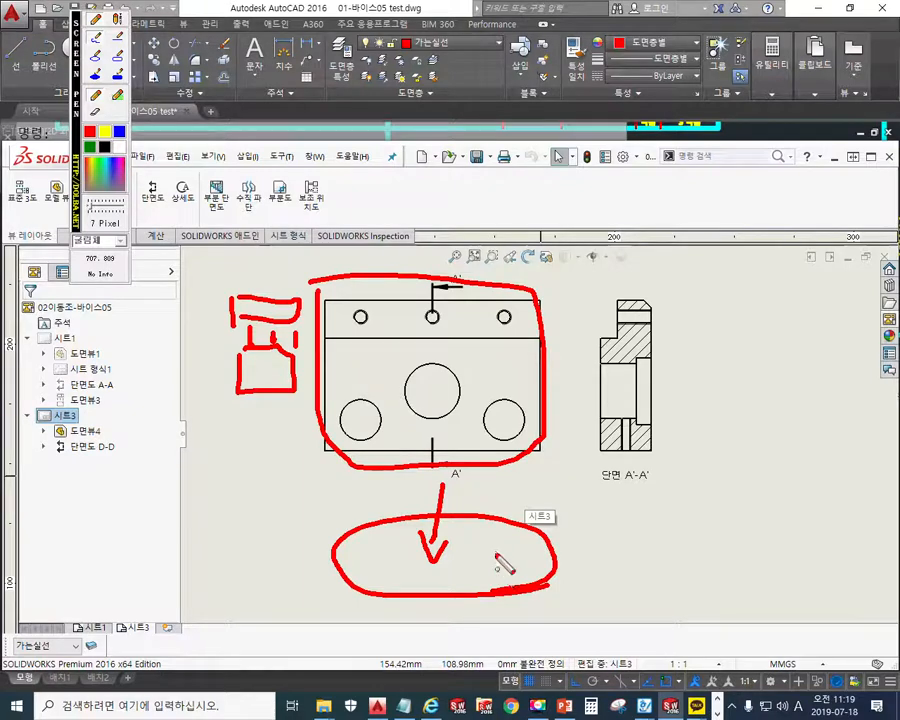
key("Escape")
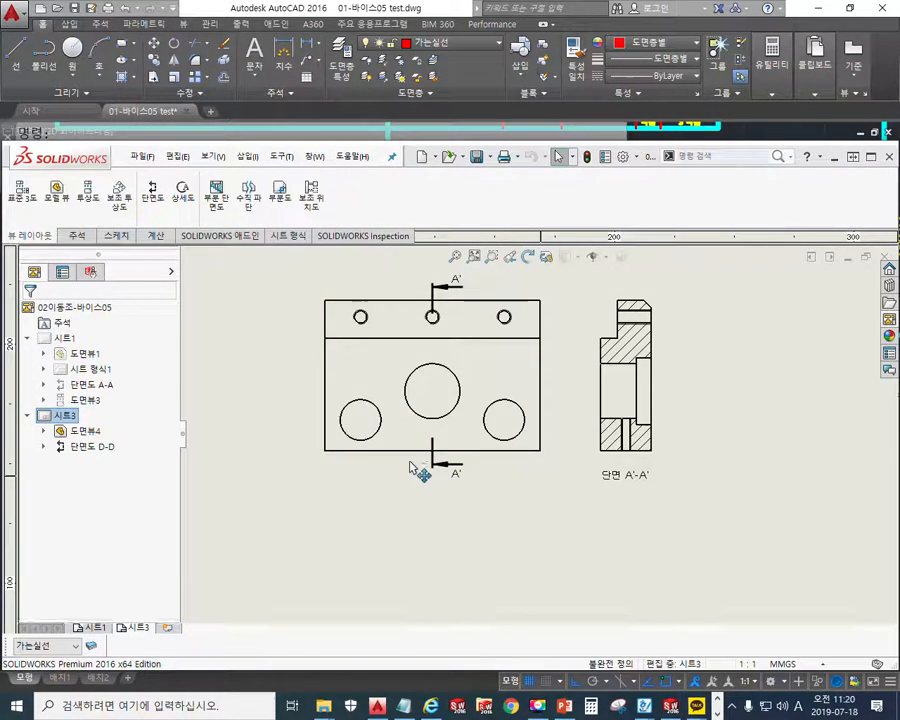
Create a projected view of the main view on 시트3 and place it directly below.
left_click(408, 462)
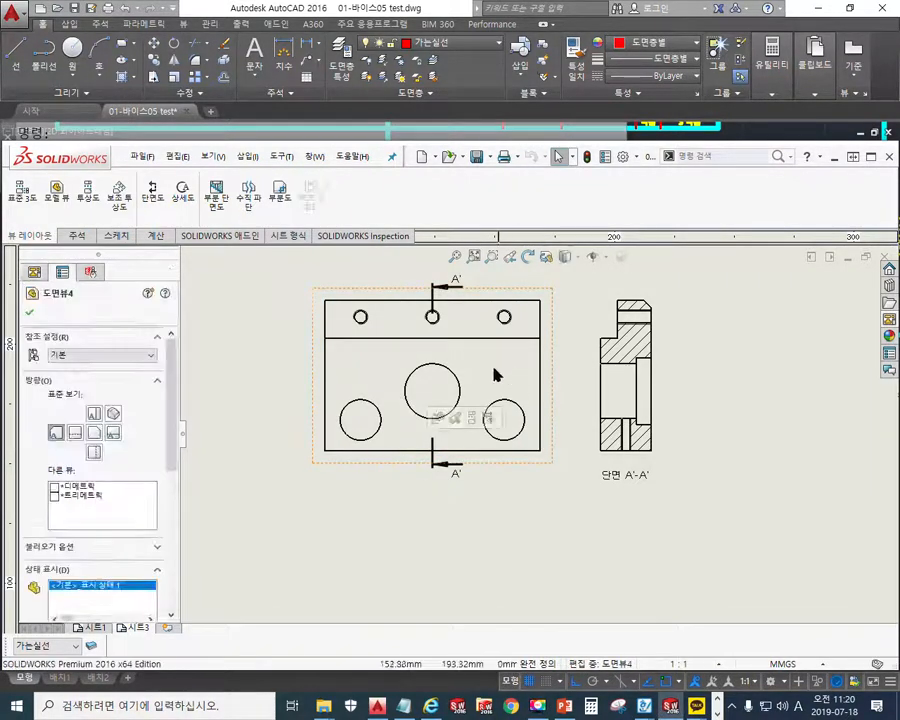
left_click(472, 417)
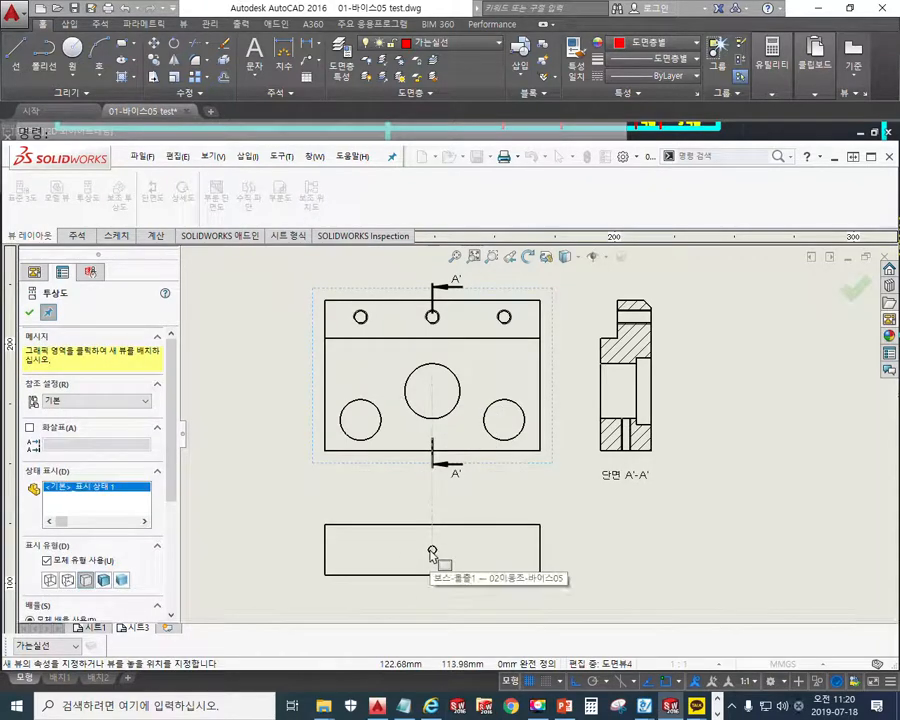
left_click(439, 553)
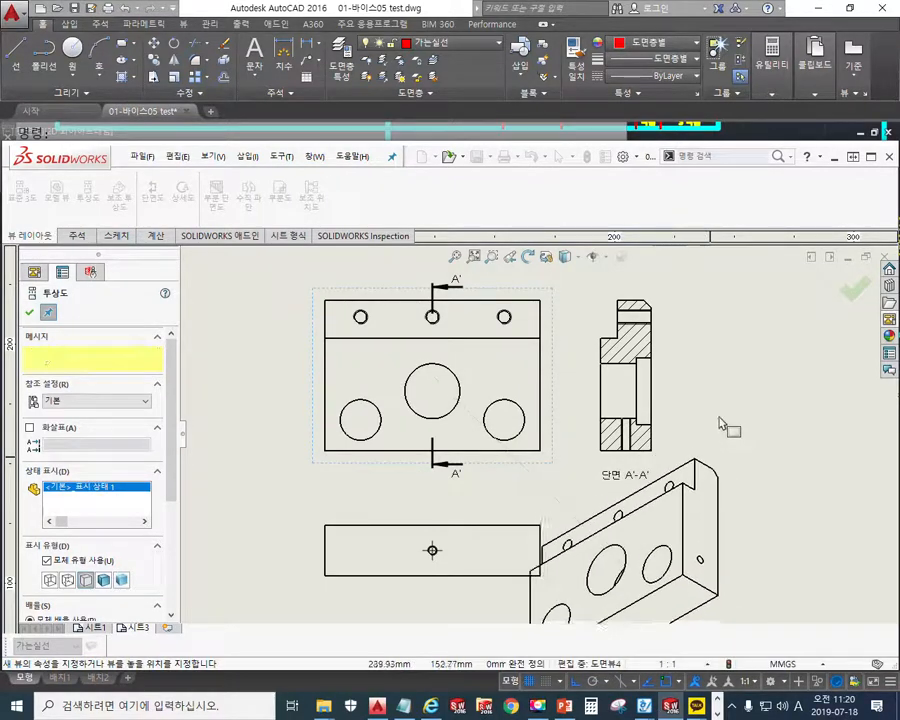
left_click(855, 290)
Delete the centre mark on the small hole in the new projected view.
scroll(571, 510, "down", 4)
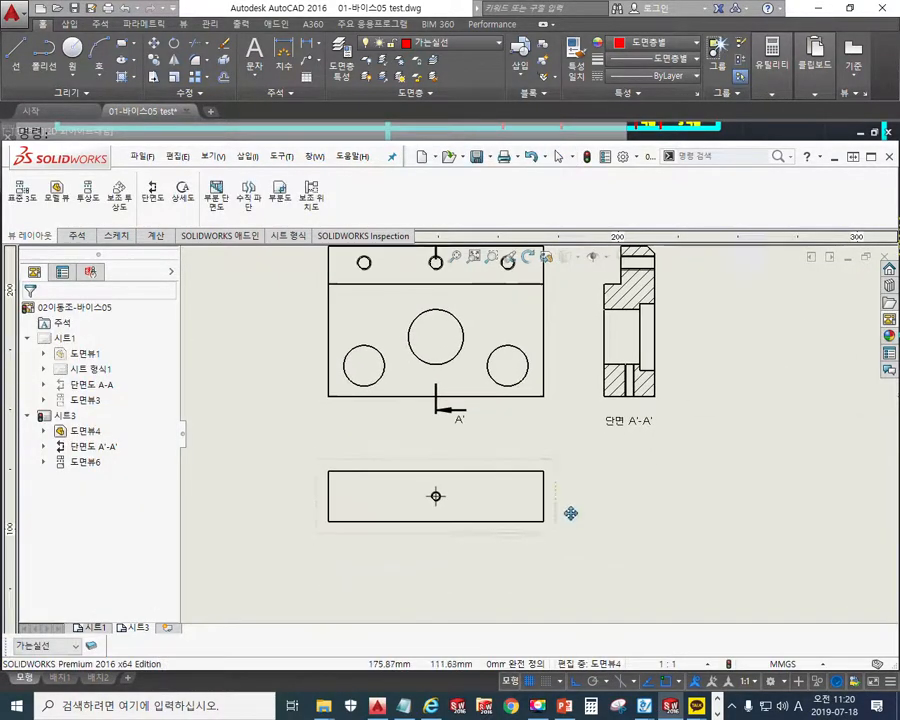
mouse_move(243, 389)
left_mouse_down()
mouse_move(711, 538)
mouse_move(717, 562)
left_mouse_up()
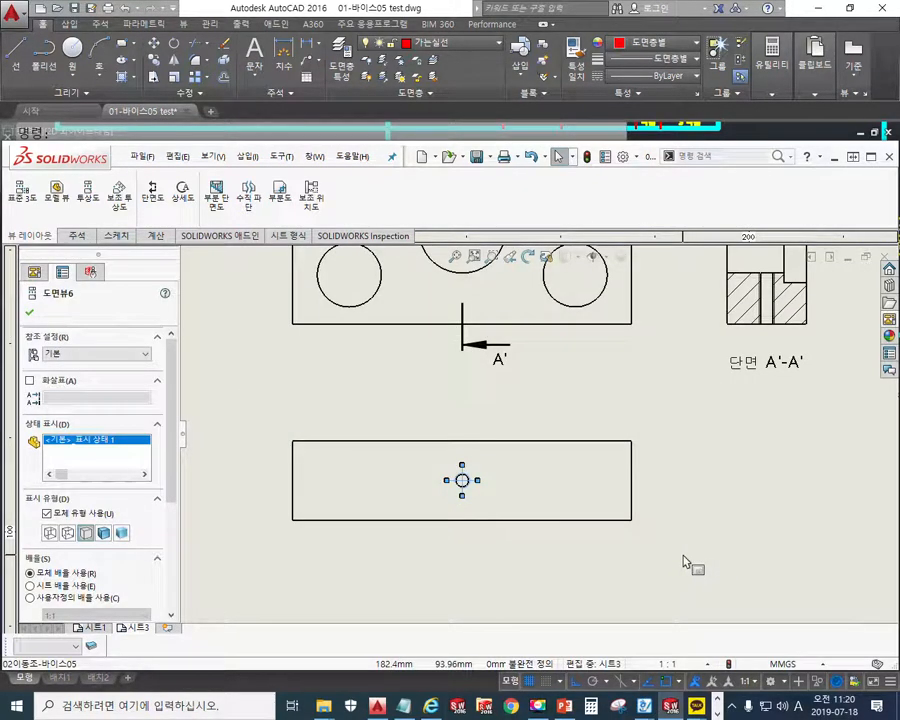
key("Escape")
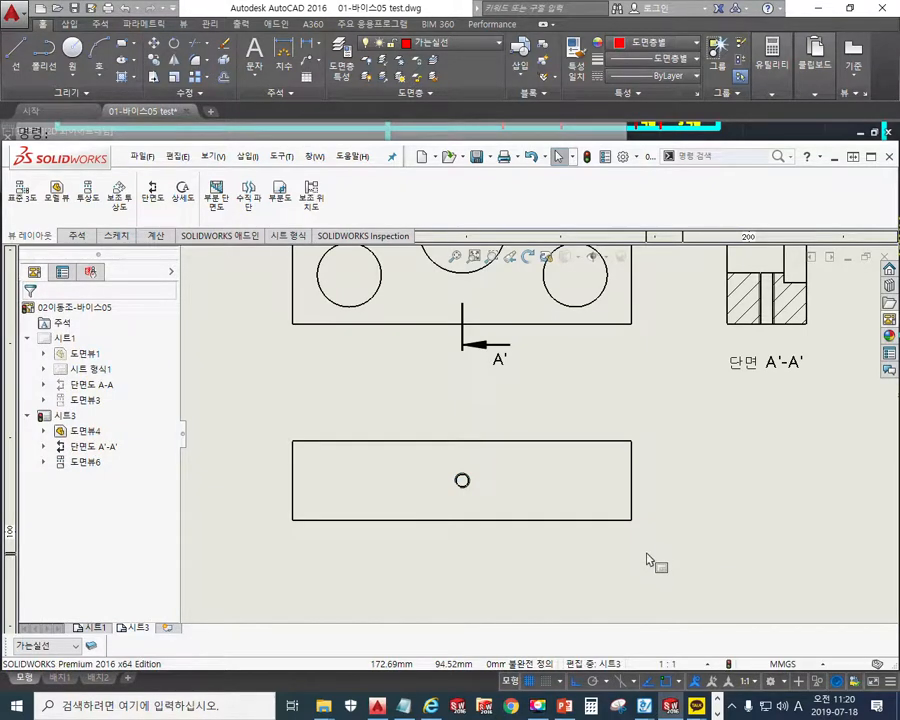
scroll(530, 450, "up", 1)
middle_click_drag(433, 447, 452, 488)
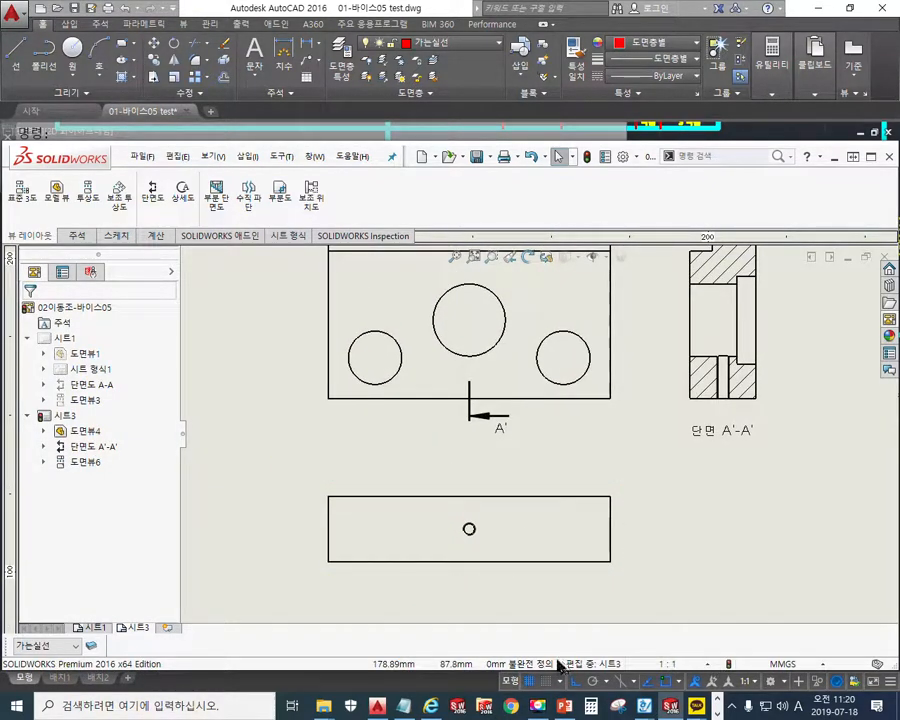
key("F2")
mouse_move(390, 395)
left_mouse_down()
mouse_move(399, 352)
mouse_move(390, 396)
left_mouse_up()
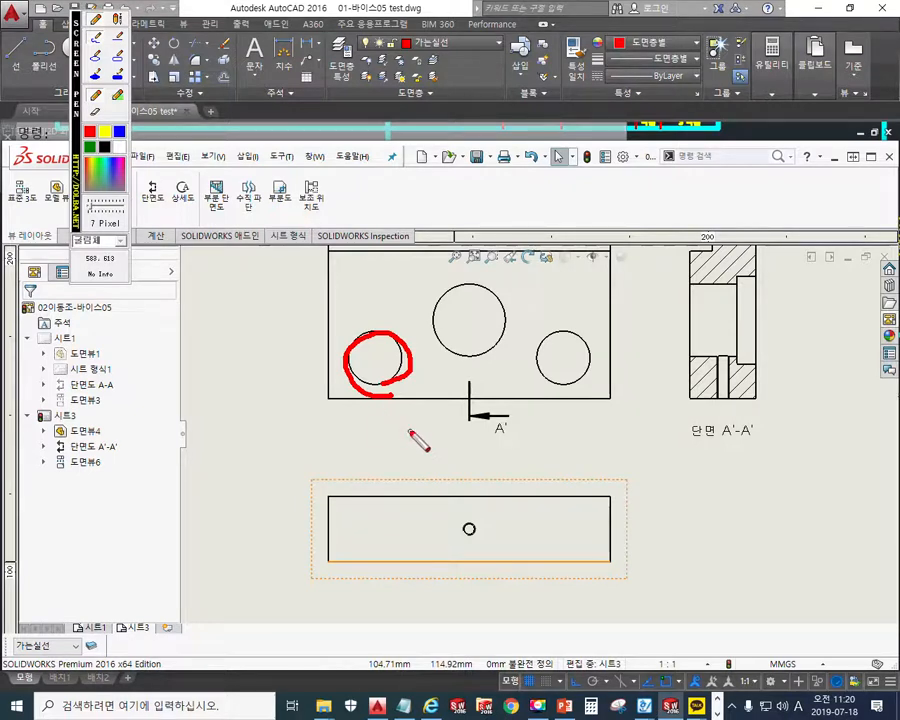
mouse_move(433, 462)
left_mouse_down()
mouse_move(388, 595)
mouse_move(350, 435)
mouse_move(436, 475)
left_mouse_up()
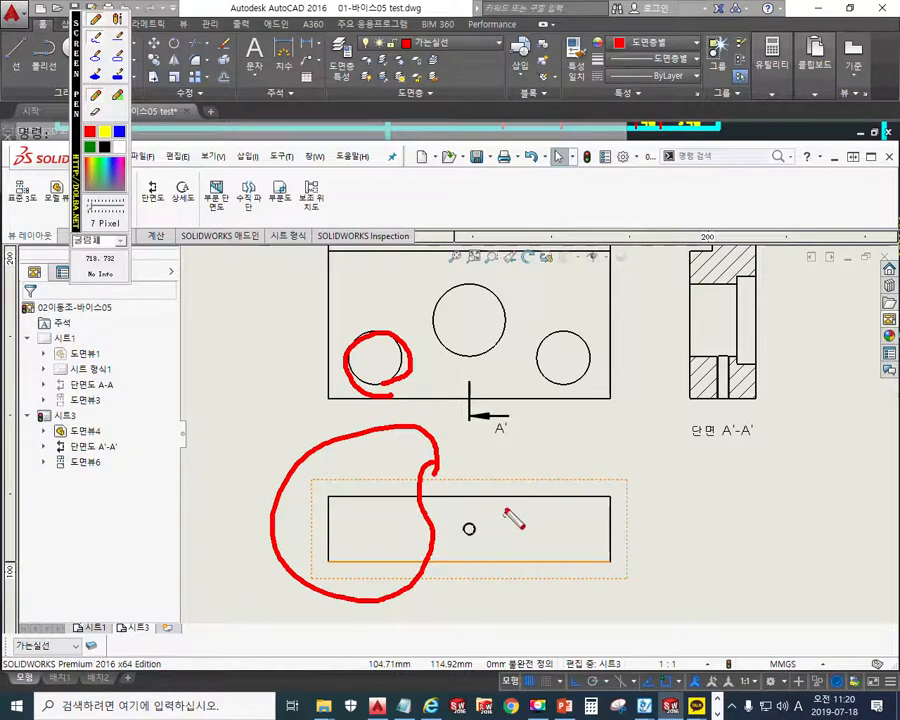
mouse_move(310, 405)
left_mouse_down()
mouse_move(310, 377)
mouse_move(322, 376)
mouse_move(292, 378)
mouse_move(342, 351)
mouse_move(630, 350)
left_mouse_up()
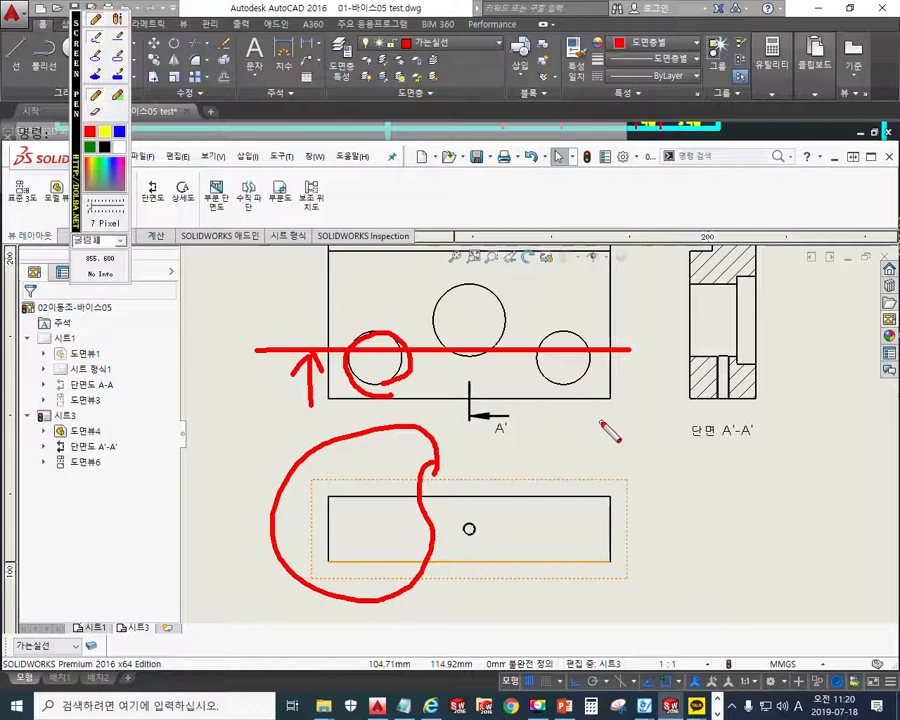
key("Escape")
Measure the vertical distance from the main view's bottom edge to the lower-left hole's centre with a trial Smart Dimension, without keeping it.
scroll(360, 342, "up", 2)
scroll(430, 378, "down", 2)
scroll(437, 388, "down", 3)
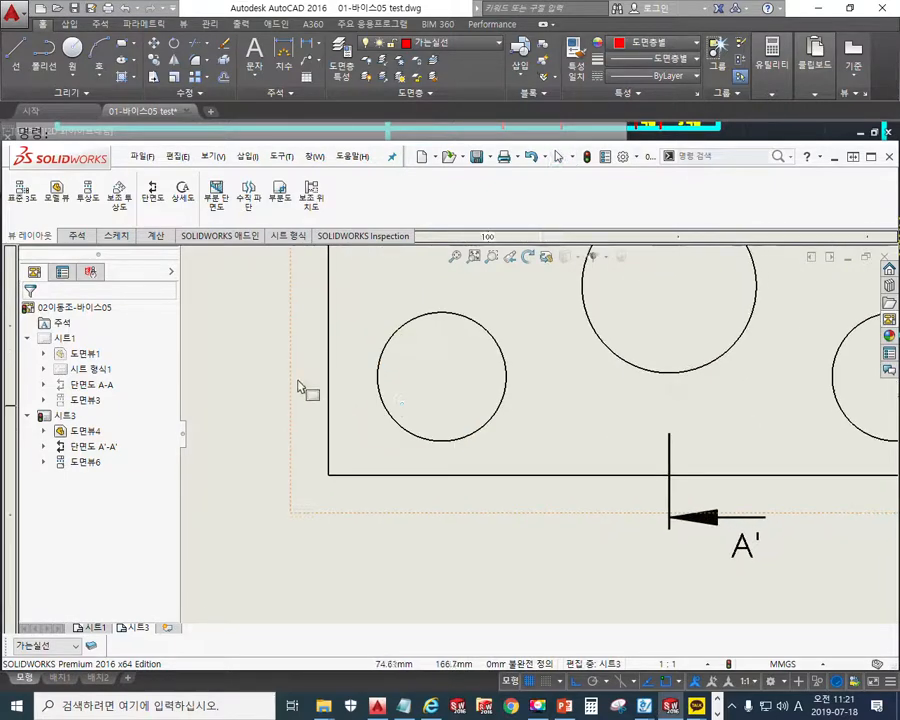
right_click(313, 390)
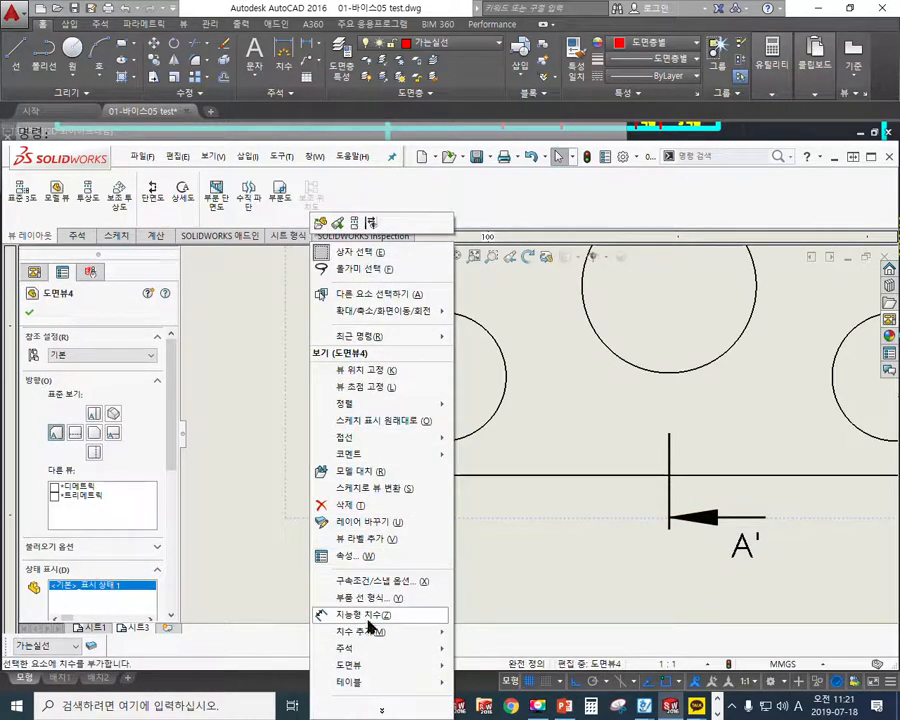
left_click(367, 524)
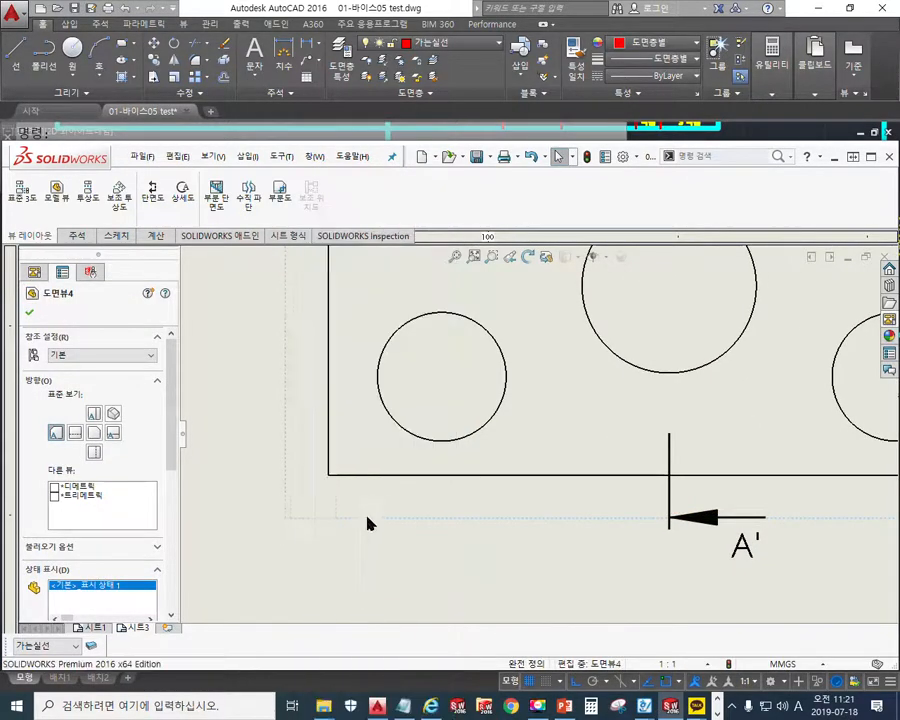
left_click(406, 476)
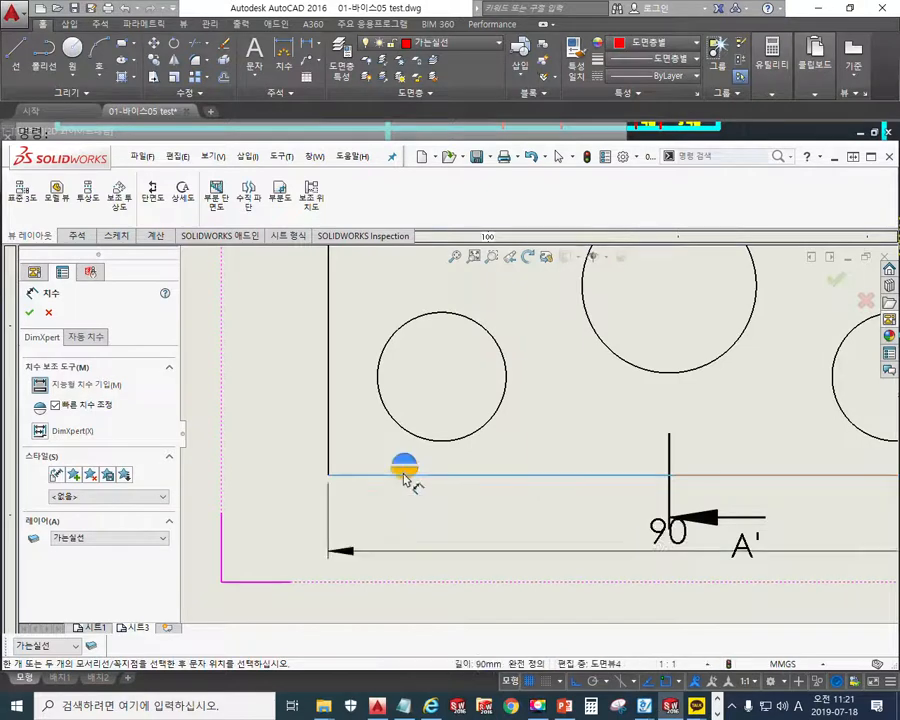
left_click(392, 422)
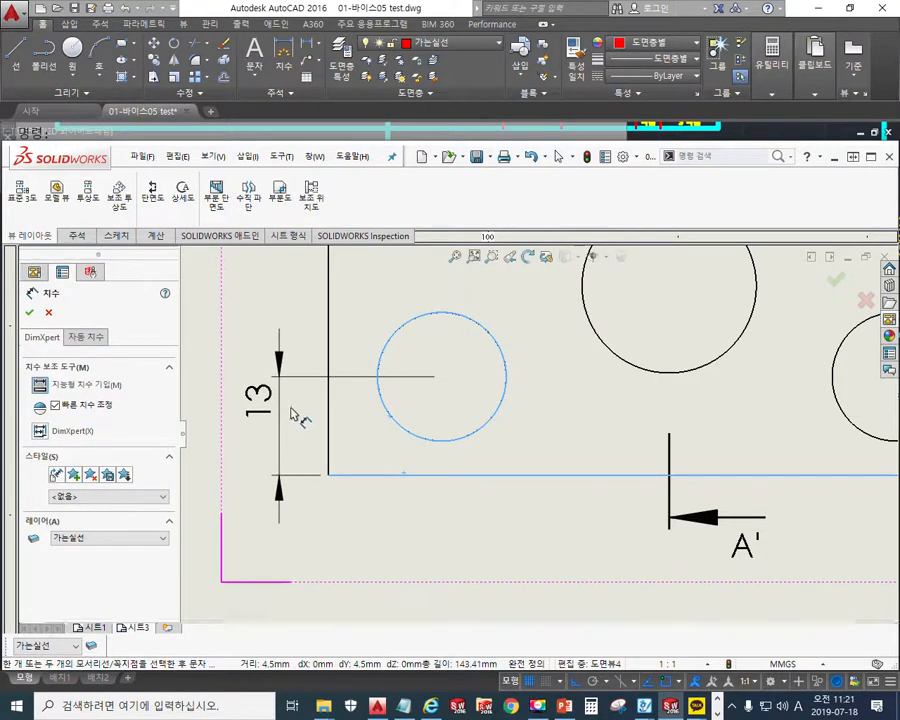
left_click(248, 418)
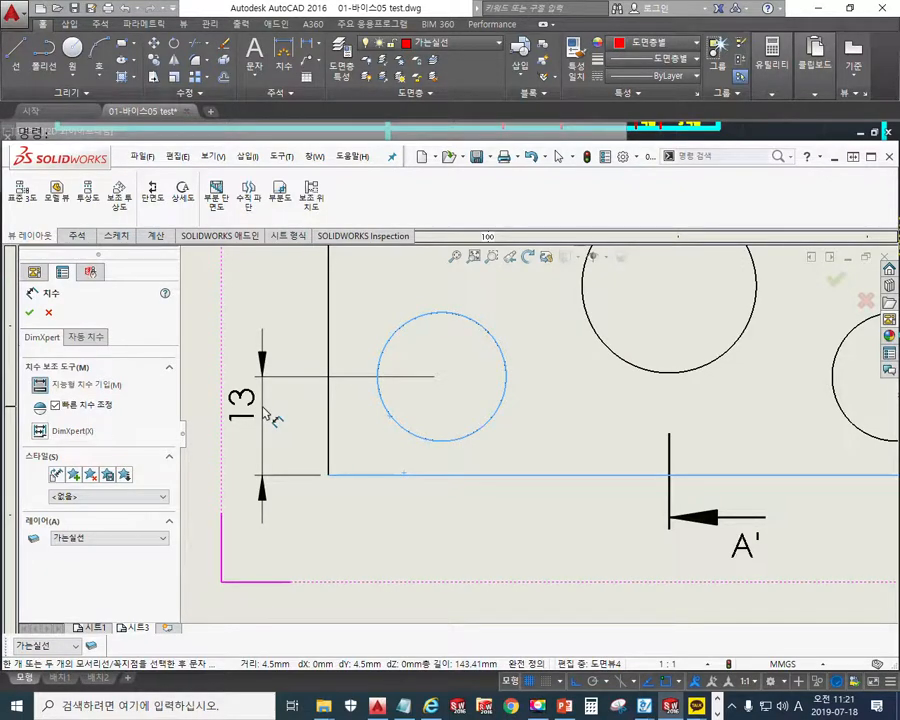
key("Escape")
key("Escape")
Sketch a closed spline around the left part of the lower projected view, passing between the left edge region and the small centre hole.
scroll(508, 485, "up", 3)
scroll(522, 440, "up", 2)
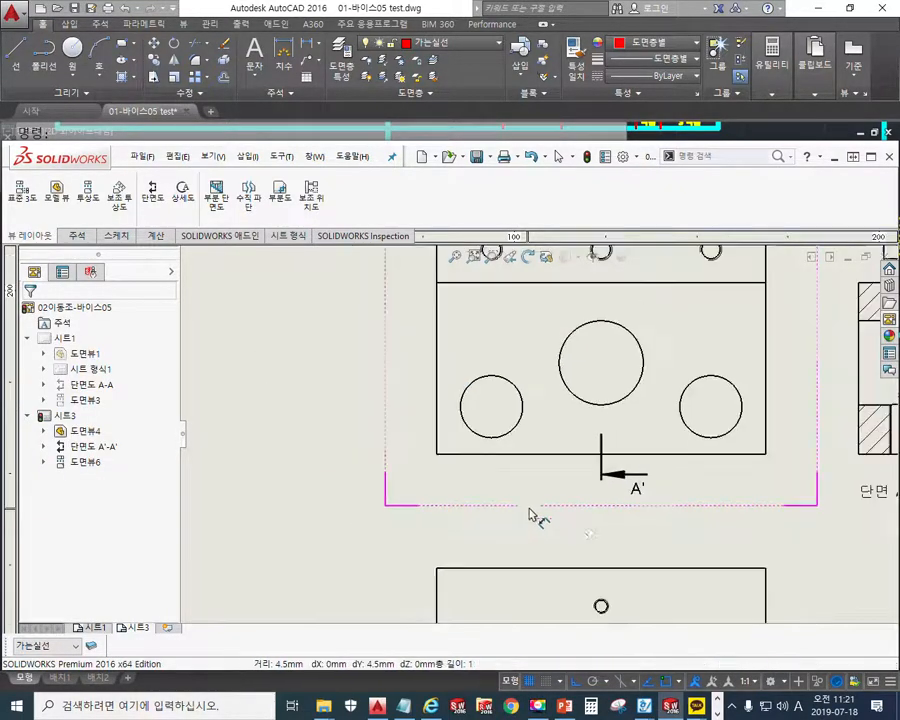
mouse_move(595, 598)
middle_mouse_down()
mouse_move(508, 478)
mouse_move(480, 471)
middle_mouse_up()
scroll(369, 440, "down", 2)
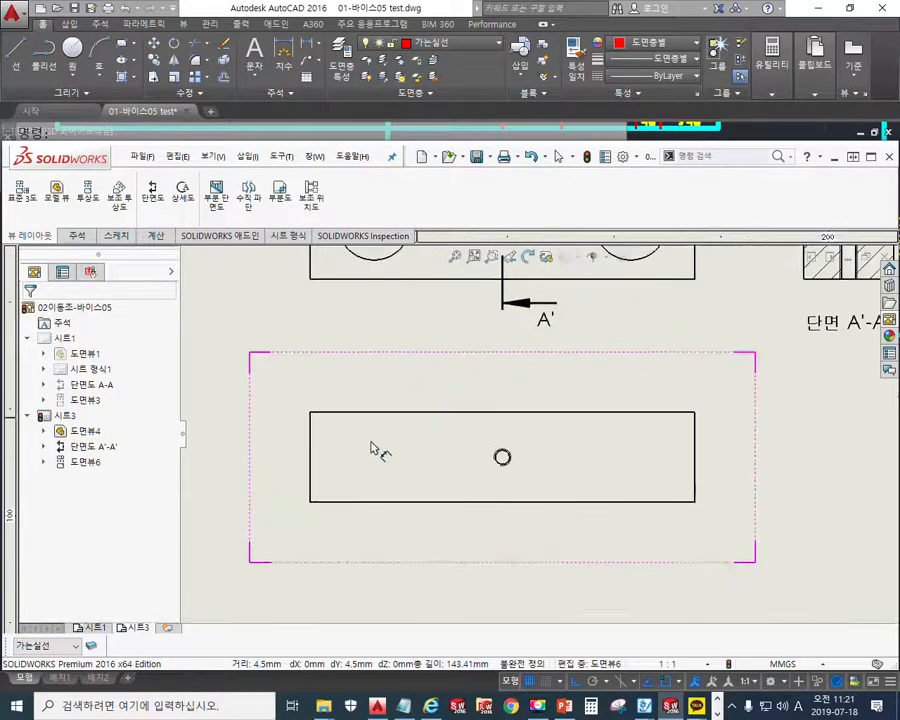
middle_click_drag(370, 448, 402, 446)
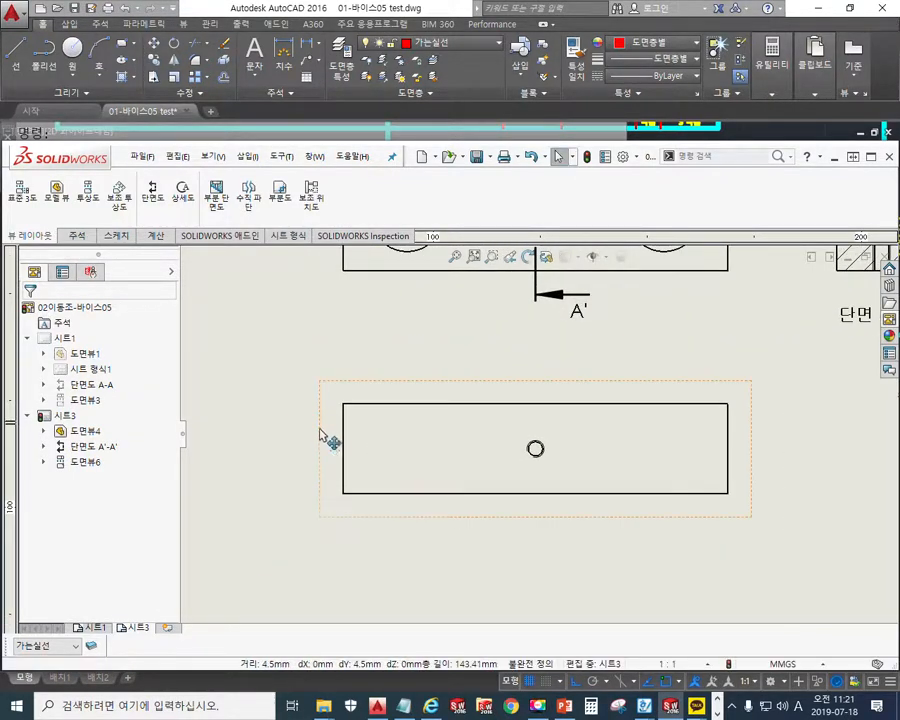
left_click(322, 440)
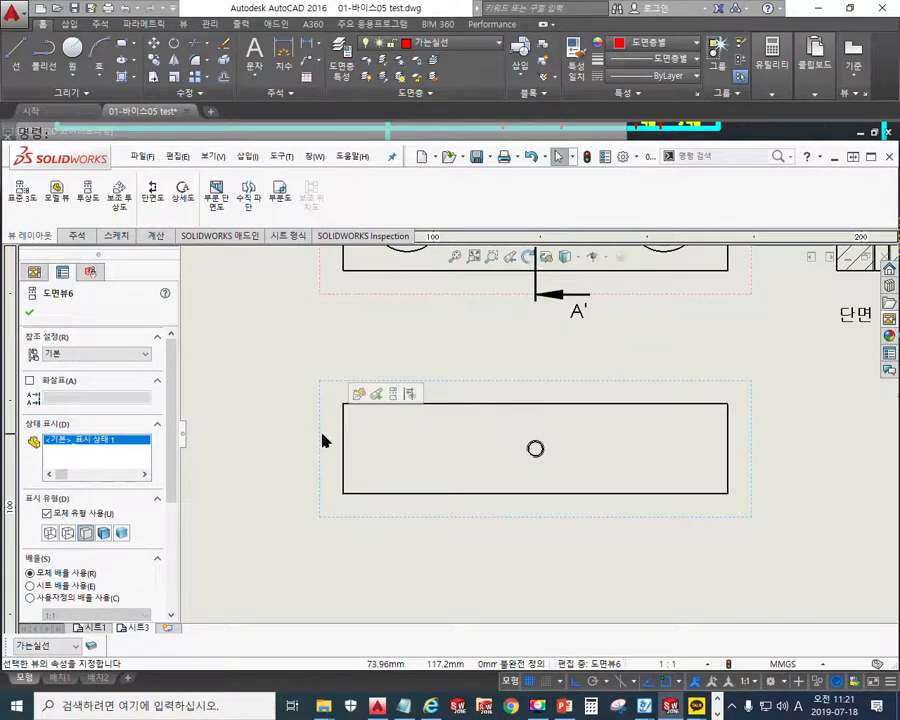
middle_click_drag(322, 440, 322, 476)
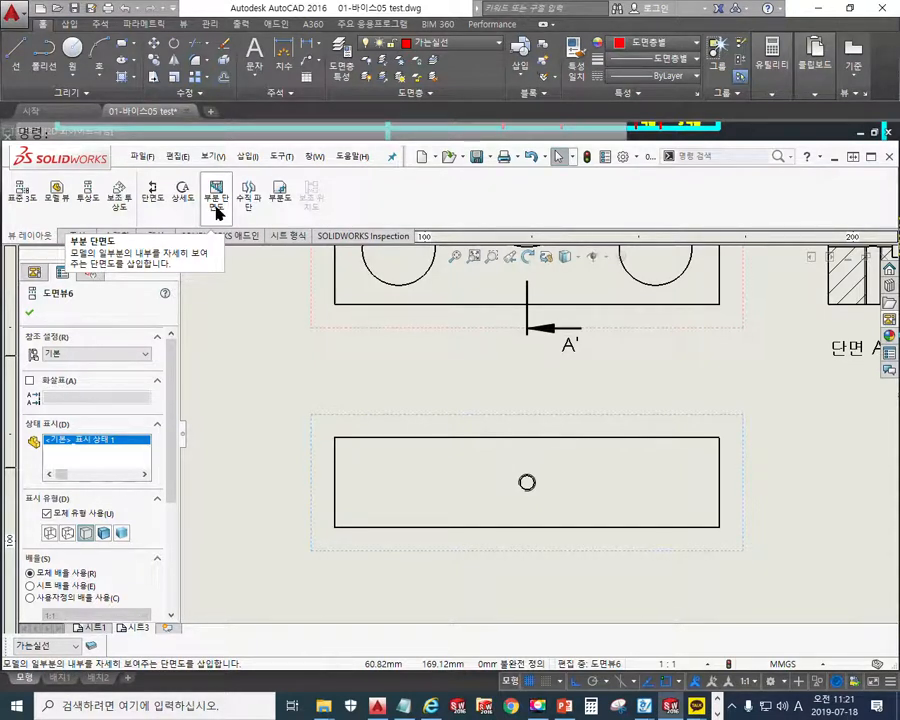
left_click(119, 237)
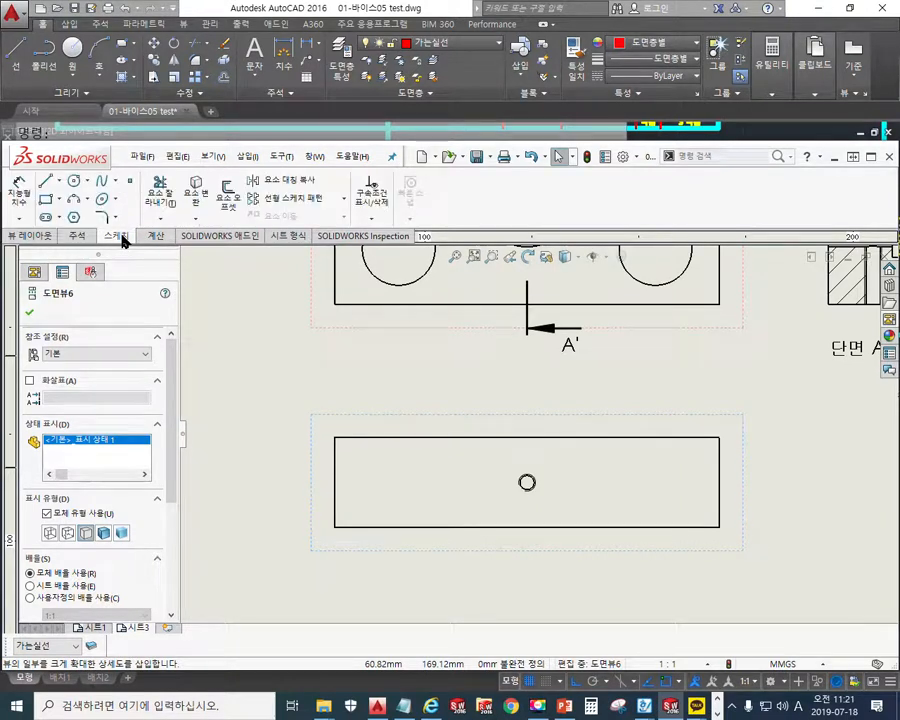
left_click(100, 182)
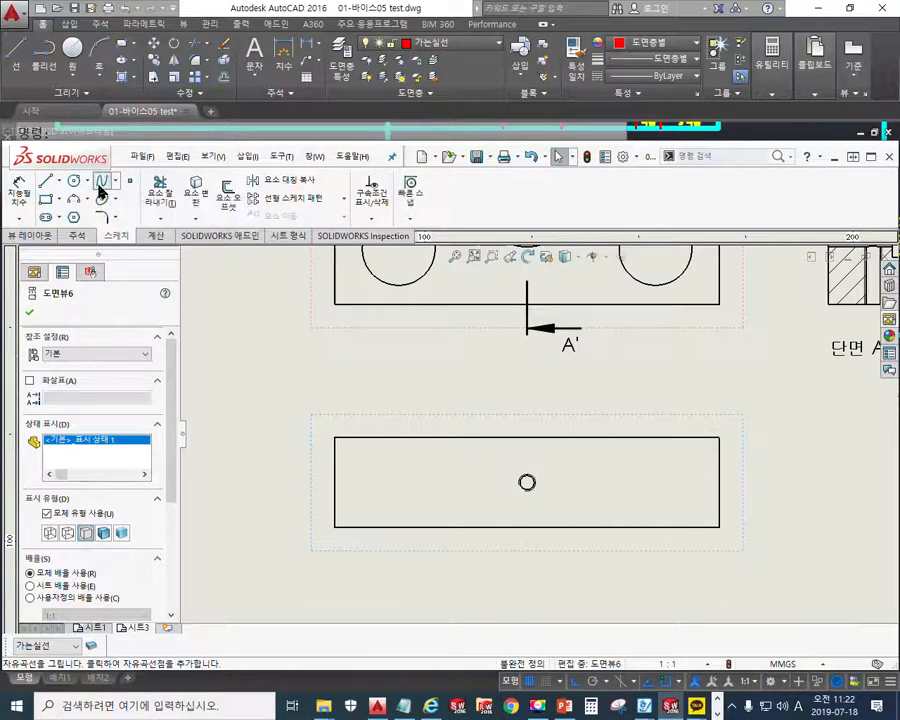
left_click(485, 402)
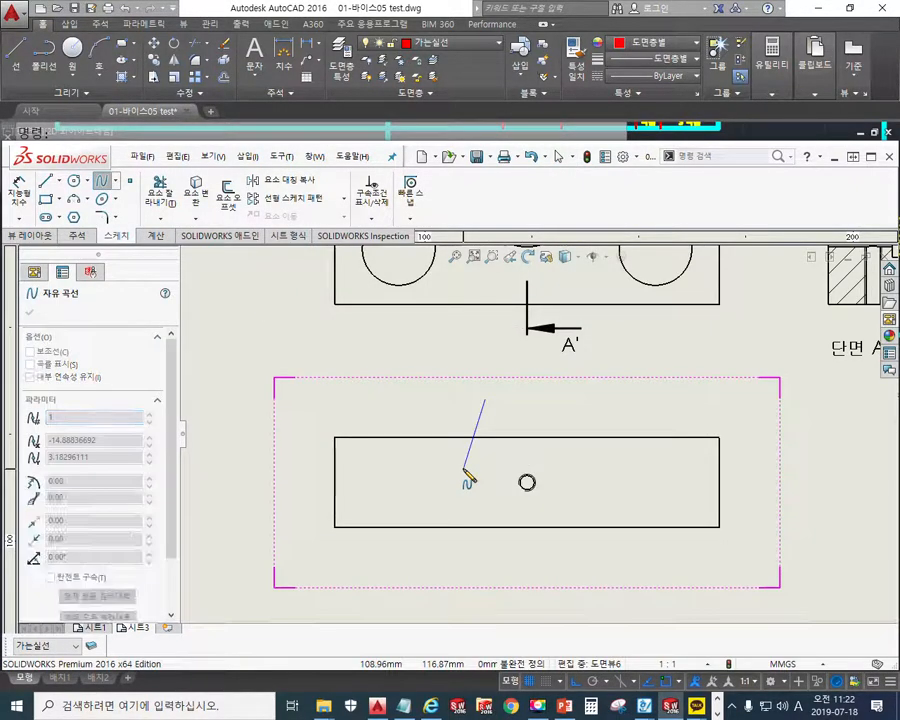
left_click(464, 478)
left_click(472, 556)
left_click(330, 560)
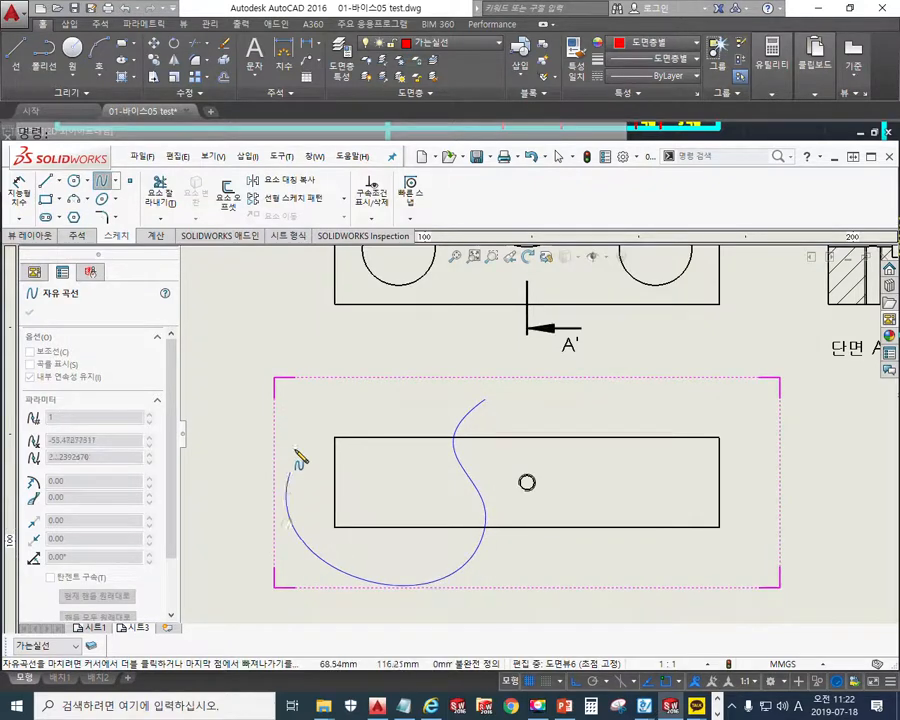
left_click(486, 400)
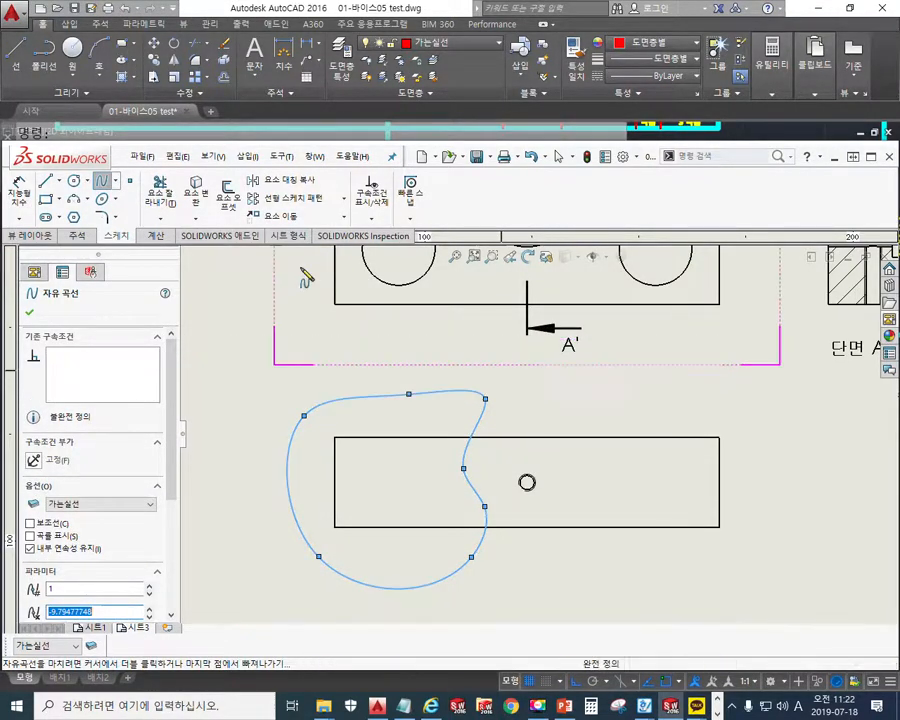
Start a broken-out section from the closed spline with the preview on and set its depth to 13 mm.
left_click(33, 237)
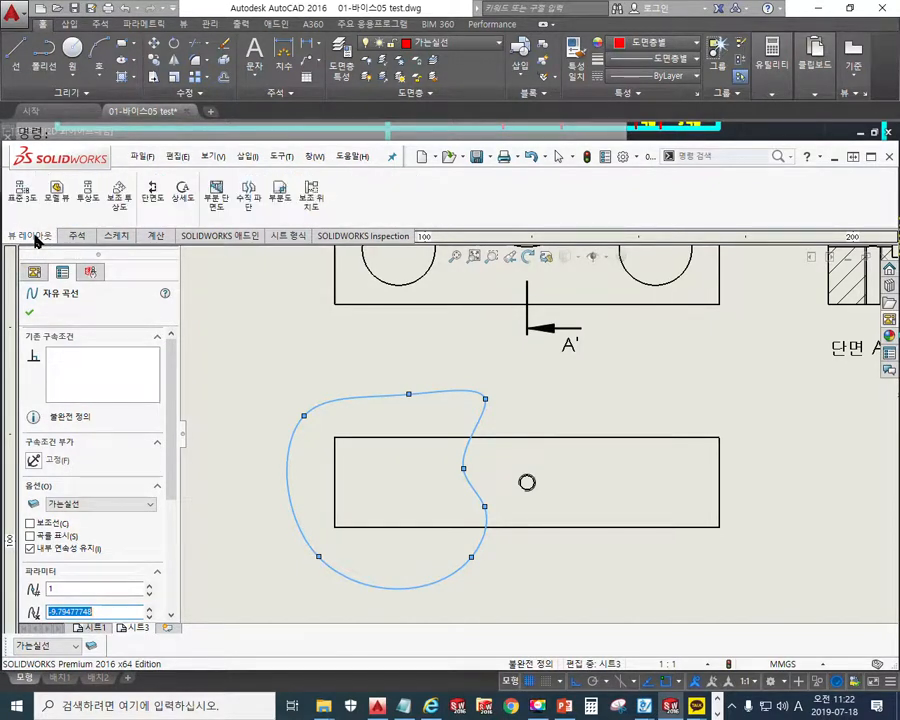
left_click(216, 197)
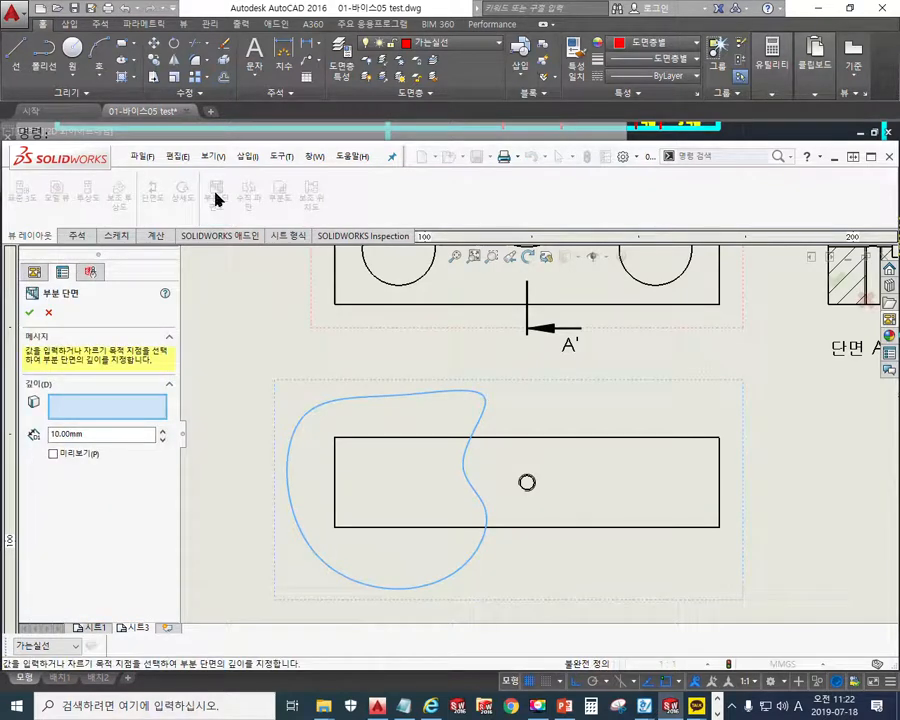
left_click(54, 455)
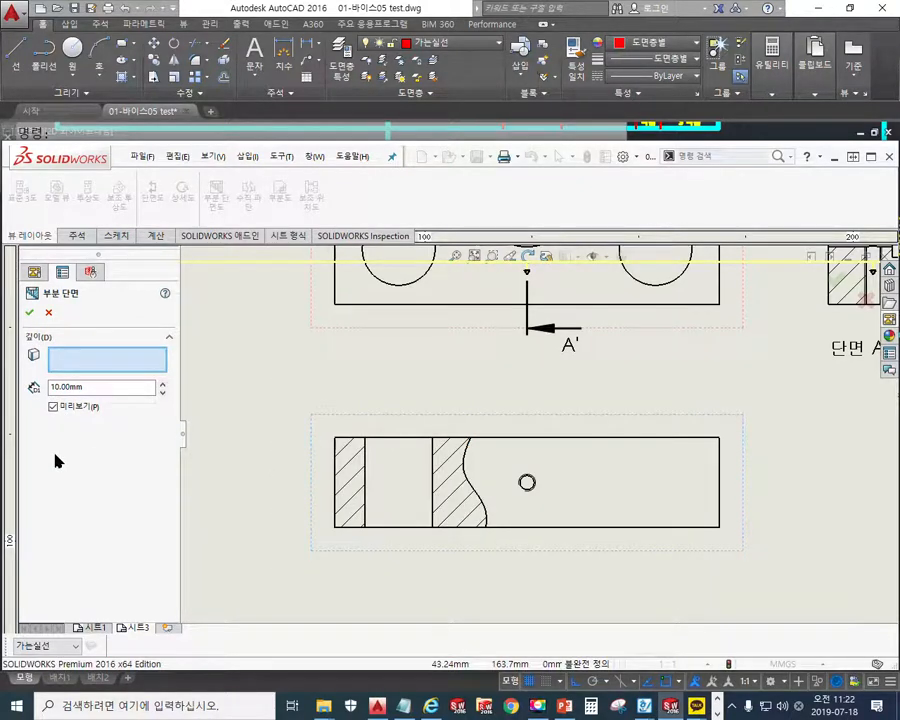
mouse_move(486, 376)
middle_mouse_down()
mouse_move(486, 426)
mouse_move(484, 397)
middle_mouse_up()
scroll(495, 426, "up", 2)
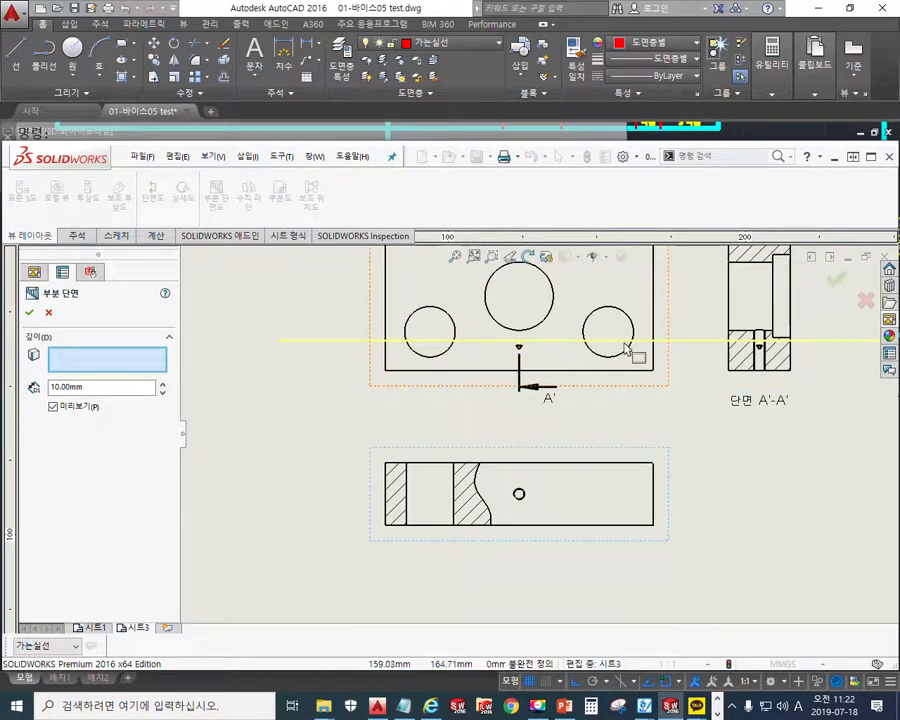
left_click_drag(95, 388, 37, 387)
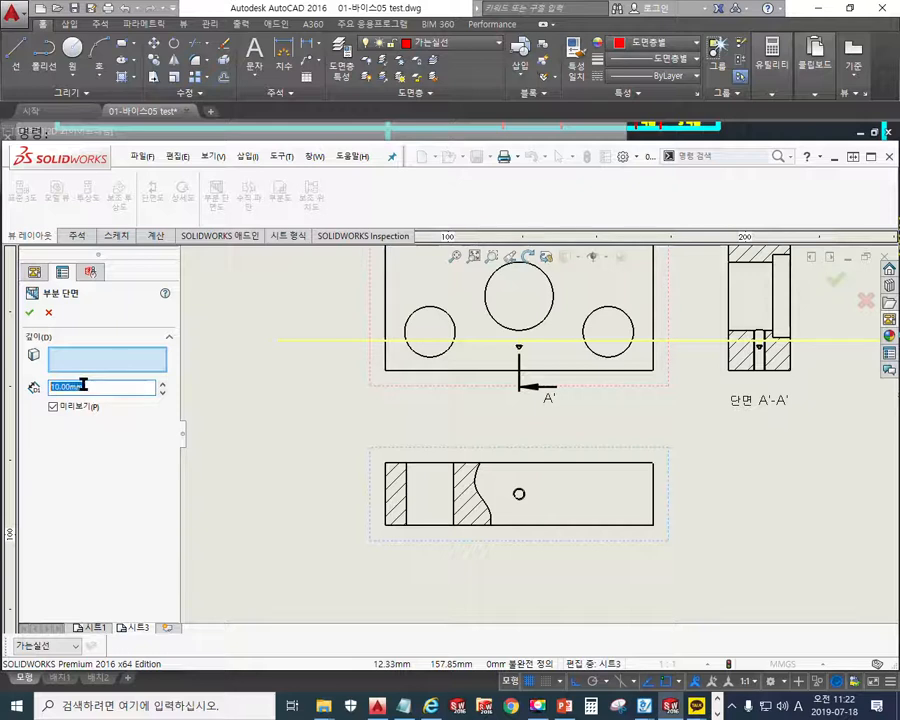
type("13")
key("Return")
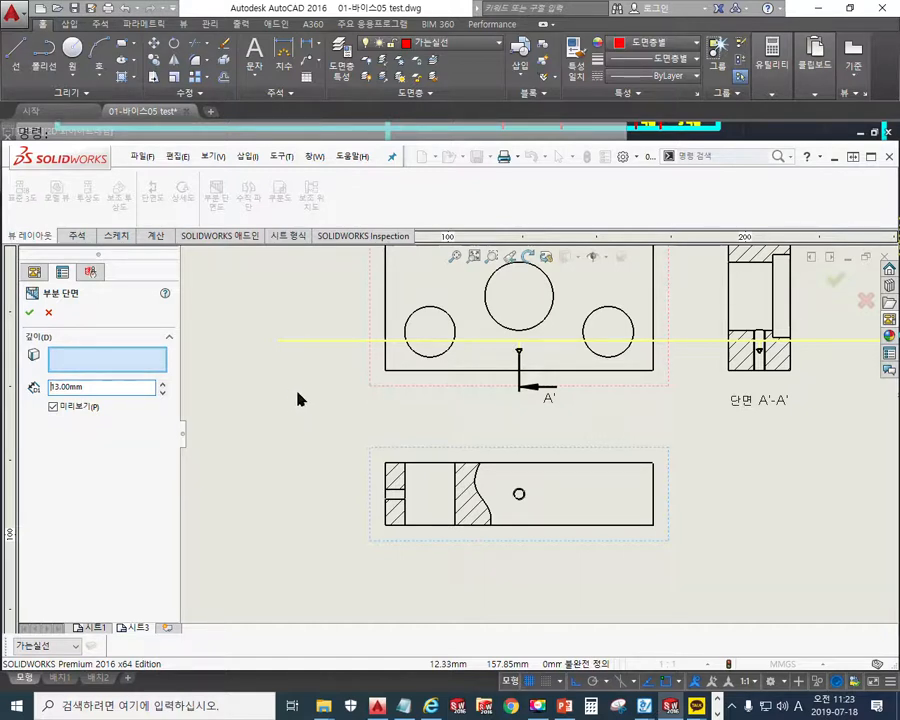
Use the lower-left hole's circular edge in the main view as the depth reference and accept the broken-out section.
mouse_move(304, 394)
middle_mouse_down()
mouse_move(284, 474)
mouse_move(316, 376)
mouse_move(321, 397)
mouse_move(297, 468)
mouse_move(322, 389)
mouse_move(315, 437)
mouse_move(301, 450)
mouse_move(306, 396)
middle_mouse_up()
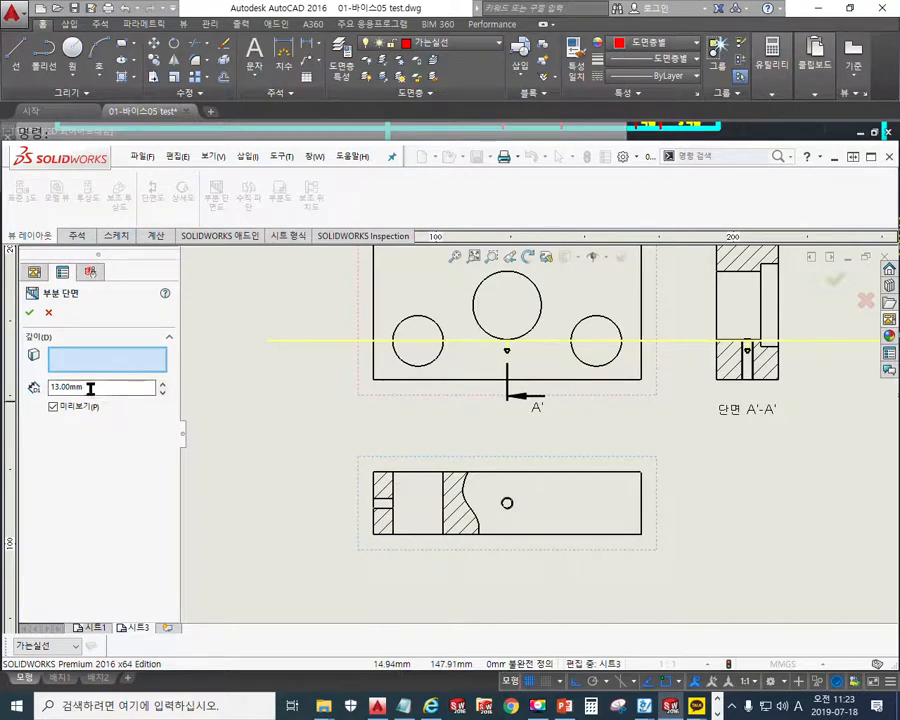
scroll(410, 390, "down", 4)
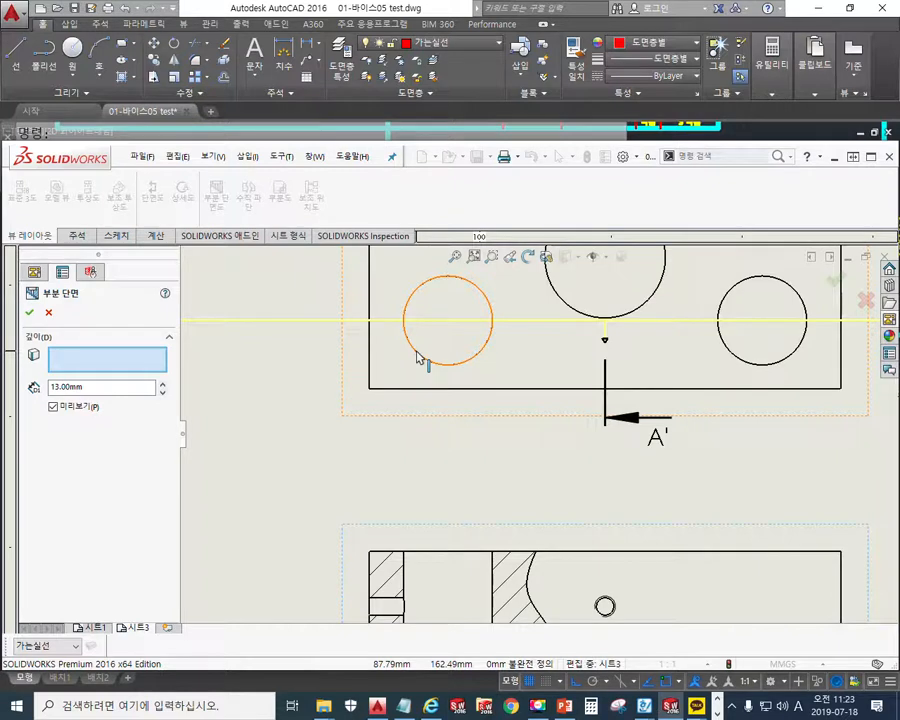
left_click(418, 358)
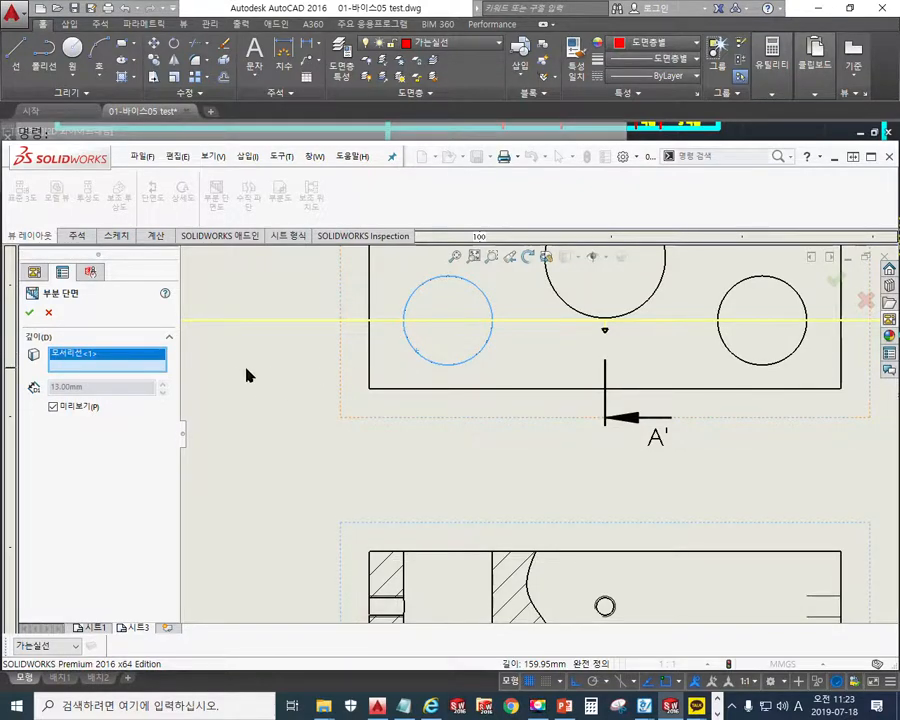
left_click(29, 313)
scroll(392, 417, "up", 3)
middle_click_drag(594, 469, 473, 485)
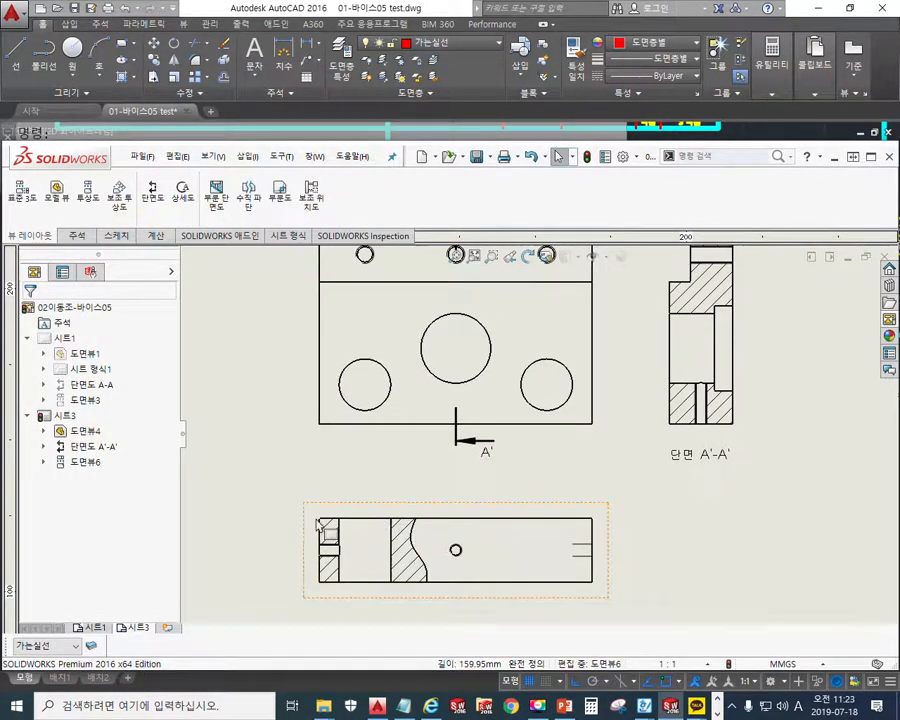
middle_click_drag(623, 569, 629, 509)
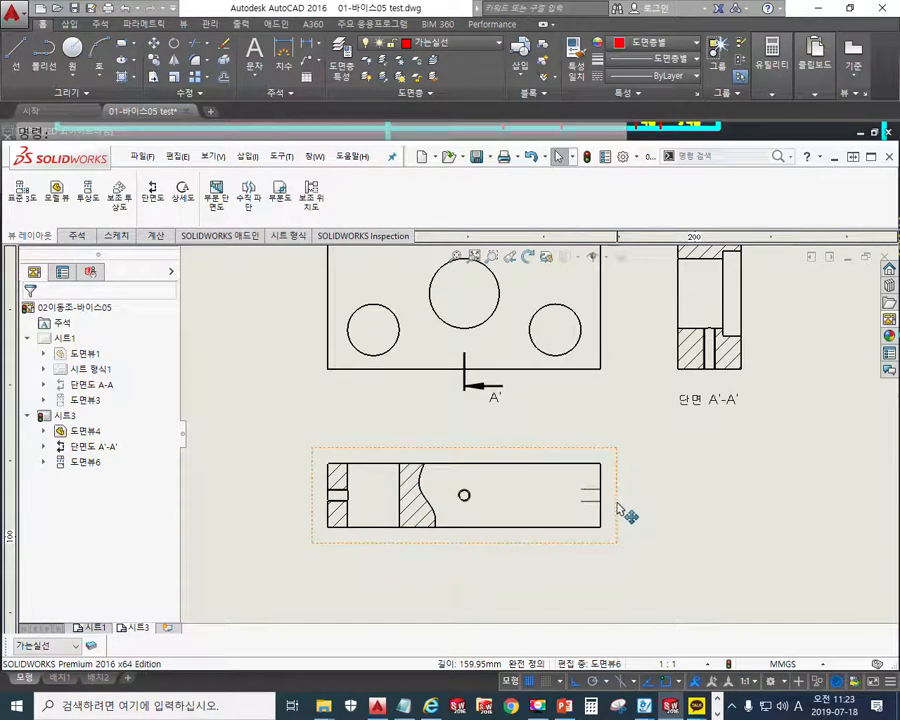
key("F9")
mouse_move(569, 486)
left_mouse_down()
mouse_move(606, 484)
mouse_move(601, 507)
left_mouse_up()
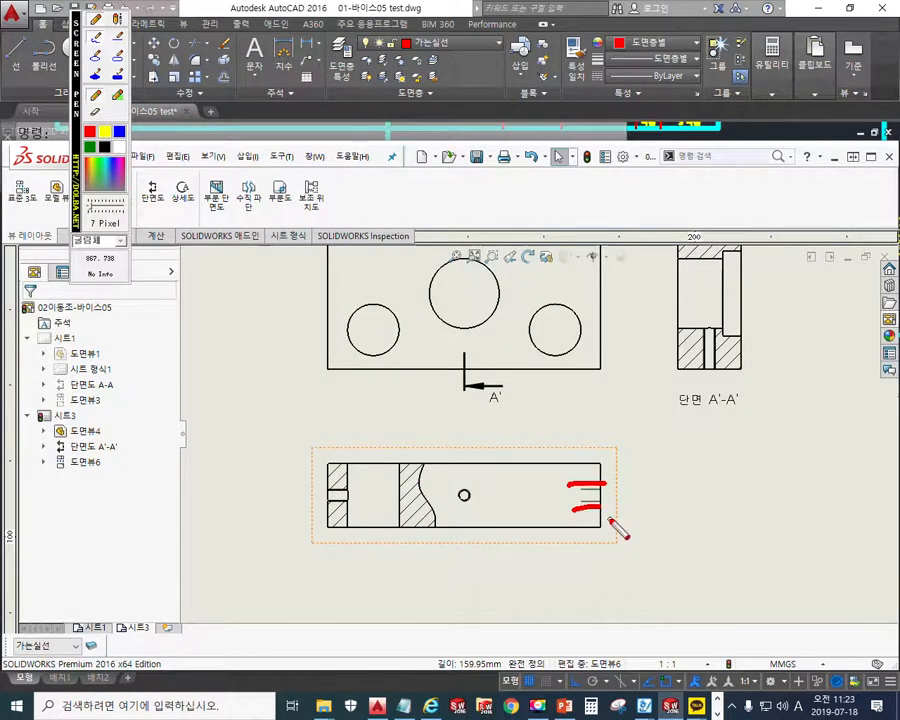
key("F9")
Set the lower projected view's cosmetic thread display to high quality (고품질) and close its properties.
left_click(418, 455)
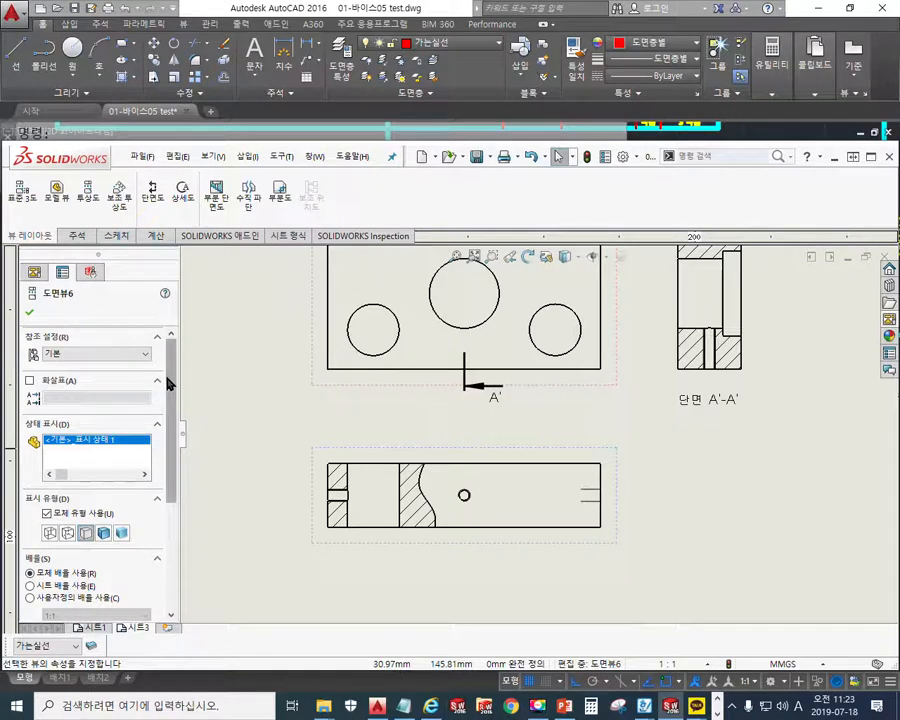
left_click_drag(172, 381, 167, 538)
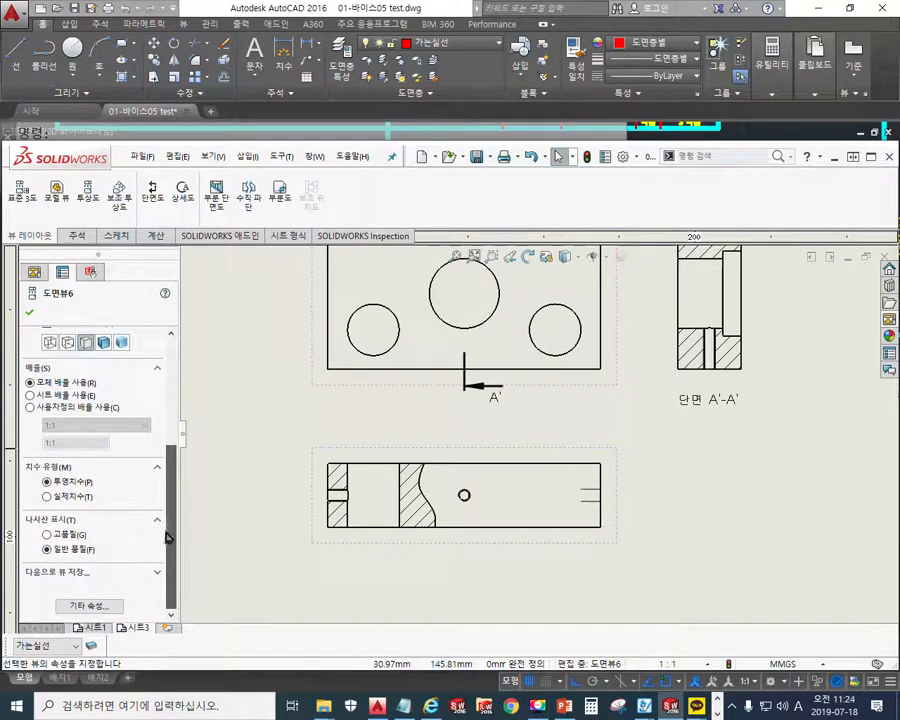
left_click(68, 537)
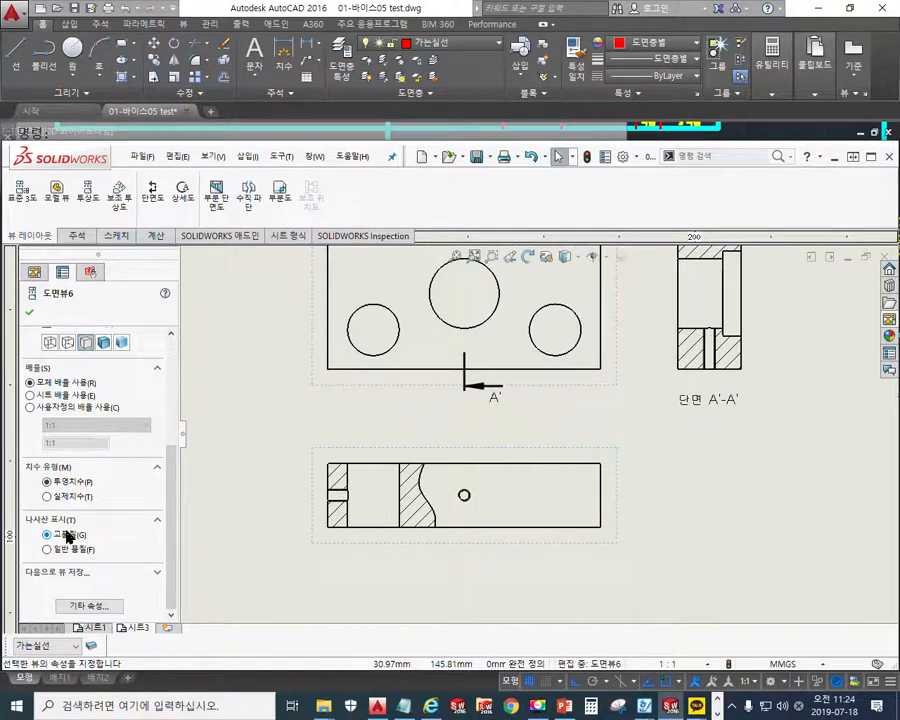
left_click(29, 312)
left_click(741, 486)
scroll(700, 440, "up", 2)
mouse_move(656, 383)
middle_mouse_down()
mouse_move(635, 455)
mouse_move(620, 432)
middle_mouse_up()
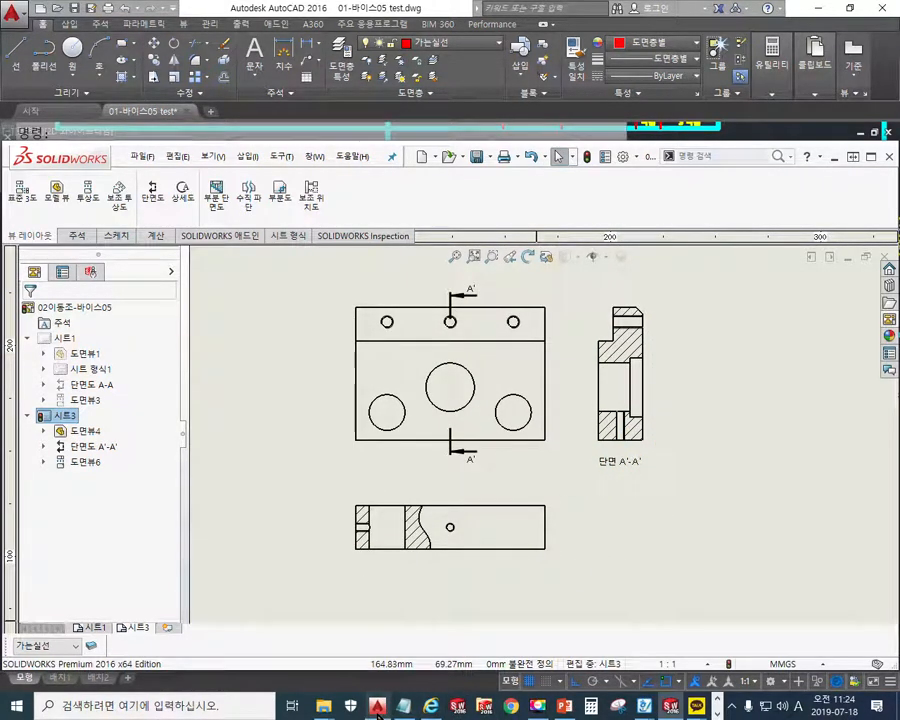
Switch to the AutoCAD reference, examine the centre lines and annotations of part 2's views, and return to SOLIDWORKS.
left_click(457, 706)
middle_click_drag(415, 439, 435, 444)
scroll(476, 476, "up", 2)
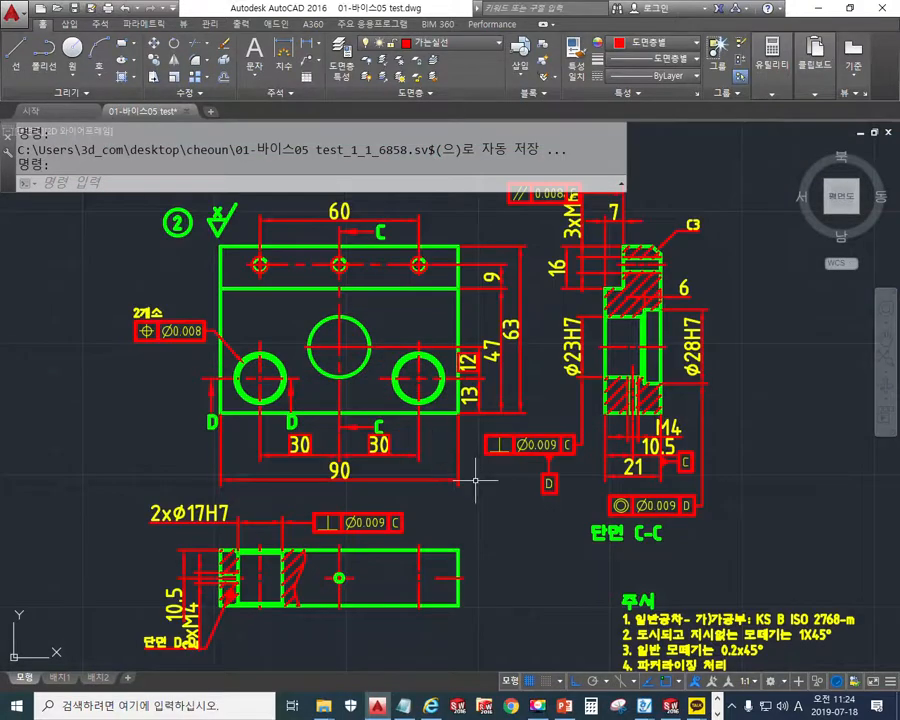
middle_click_drag(518, 481, 502, 506)
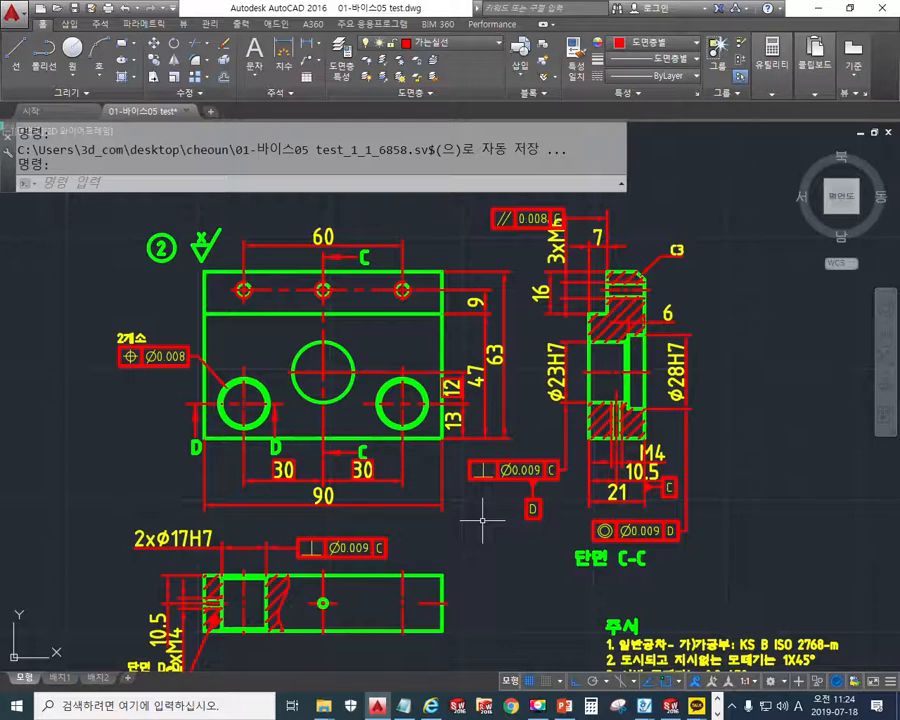
left_click(671, 707)
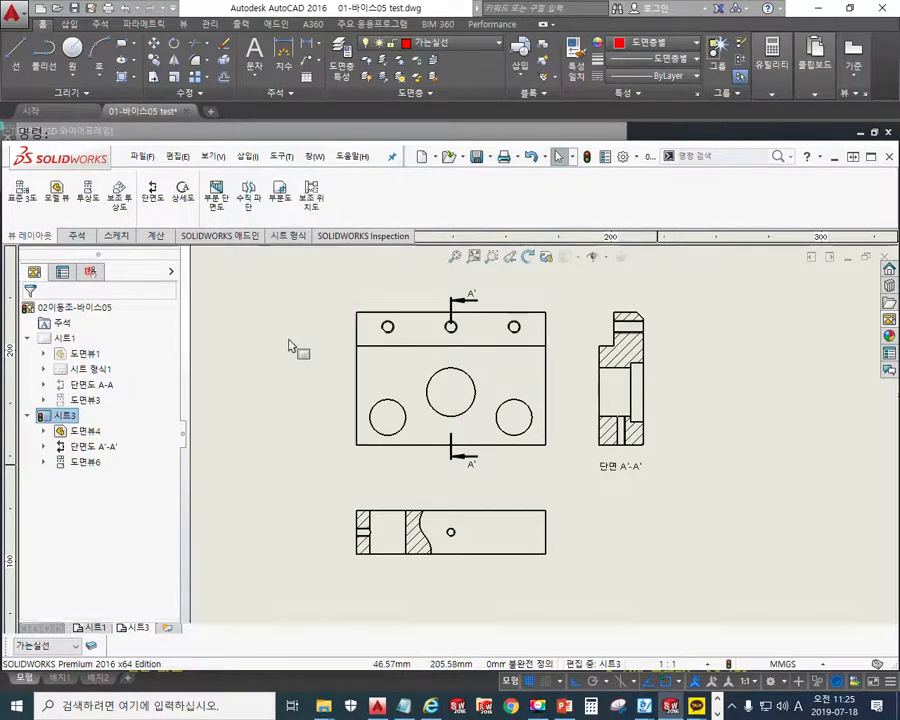
Add centre lines to the large stepped bore, the upper hole and the lower threaded hole in section A'-A'.
left_click(78, 237)
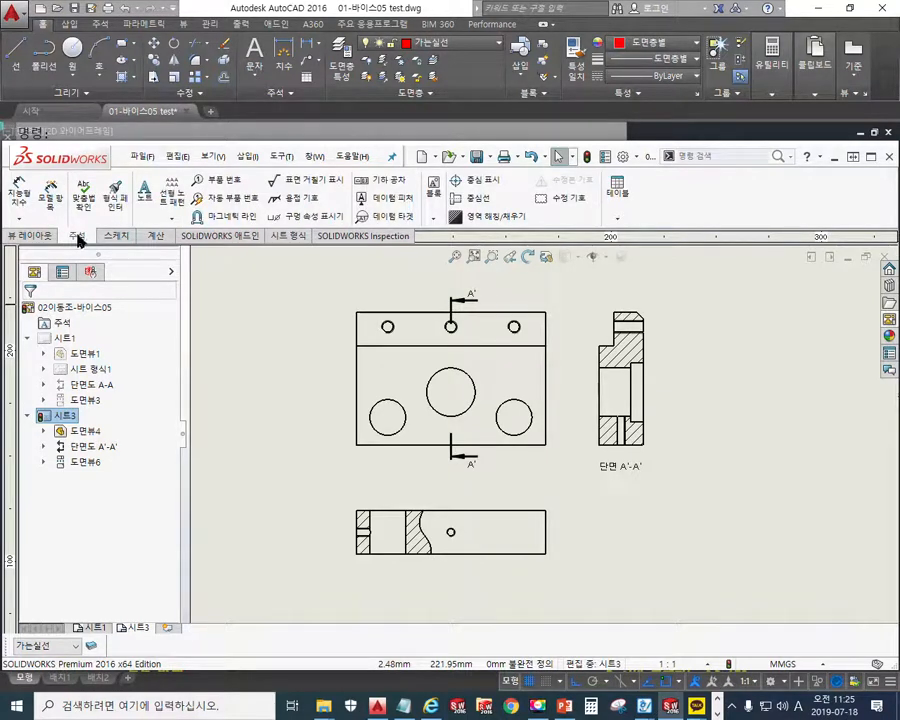
left_click(487, 203)
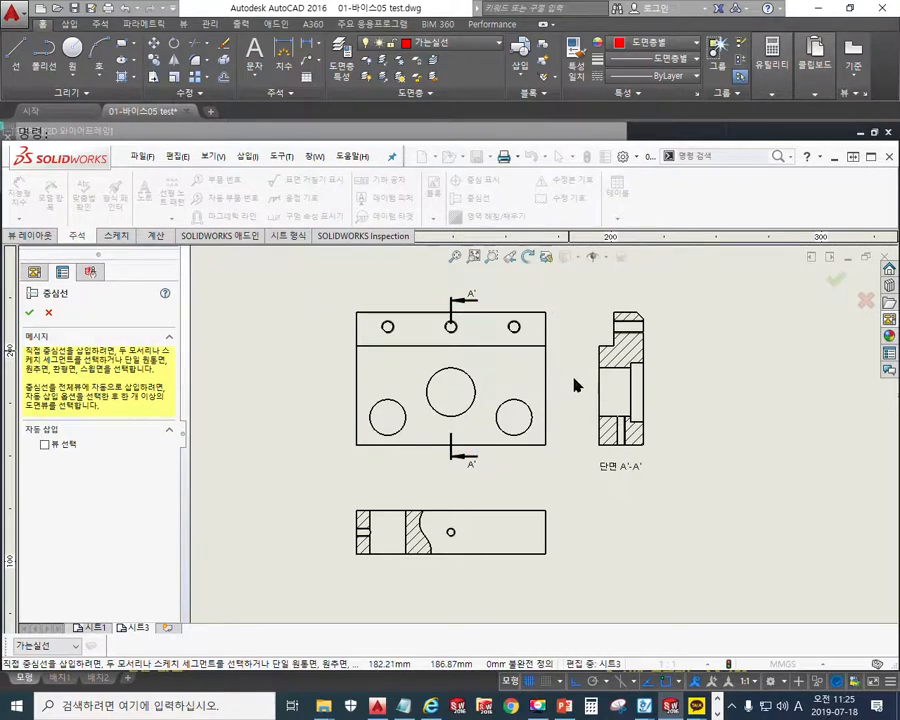
scroll(642, 410, "down", 5)
scroll(632, 388, "down", 1)
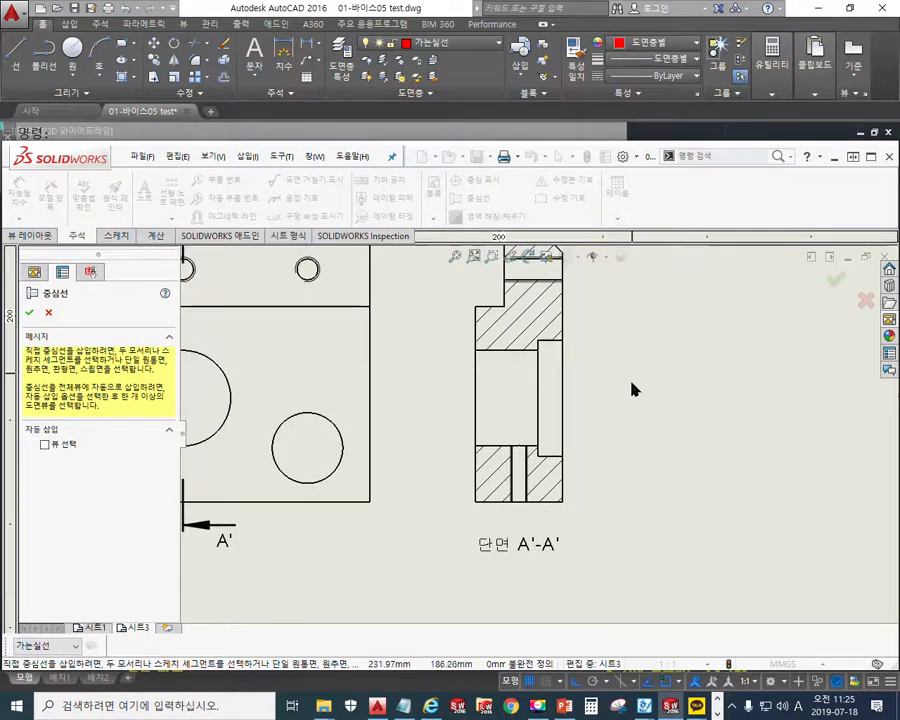
middle_click_drag(633, 377, 625, 425)
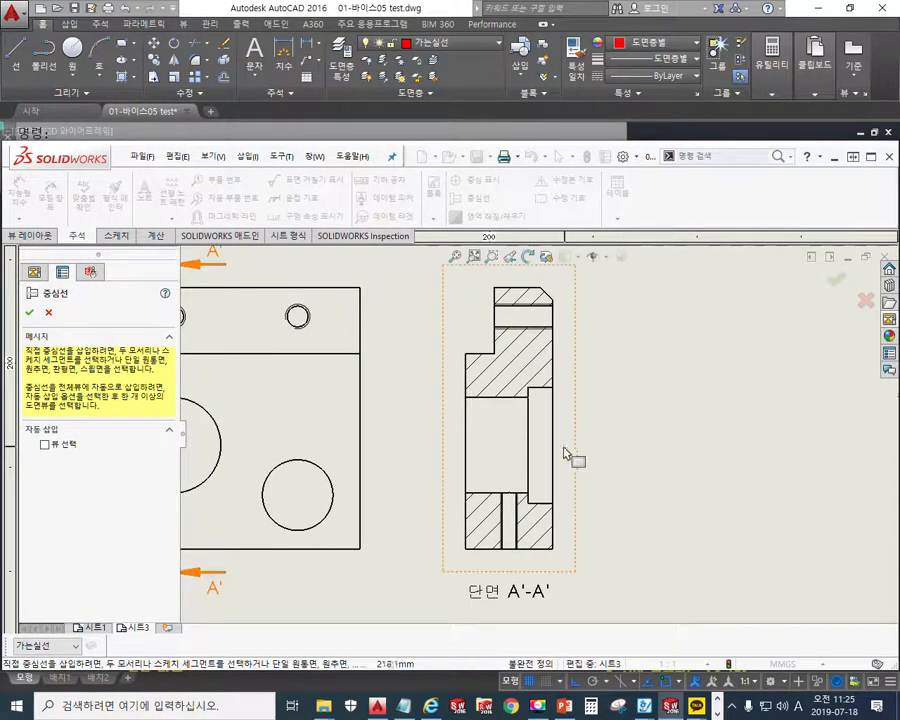
left_click(508, 442)
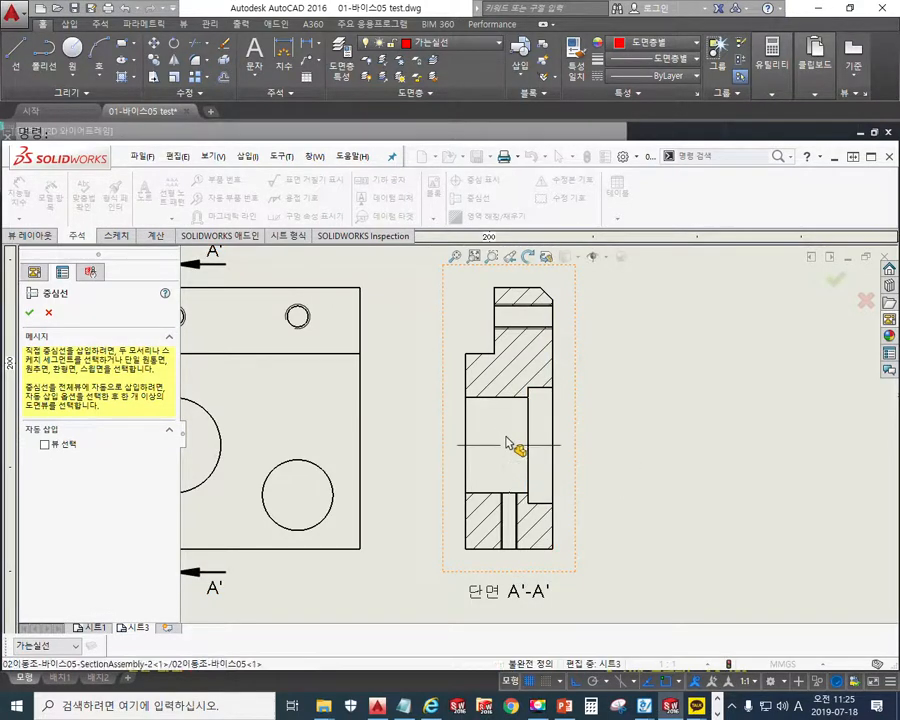
left_click(540, 322)
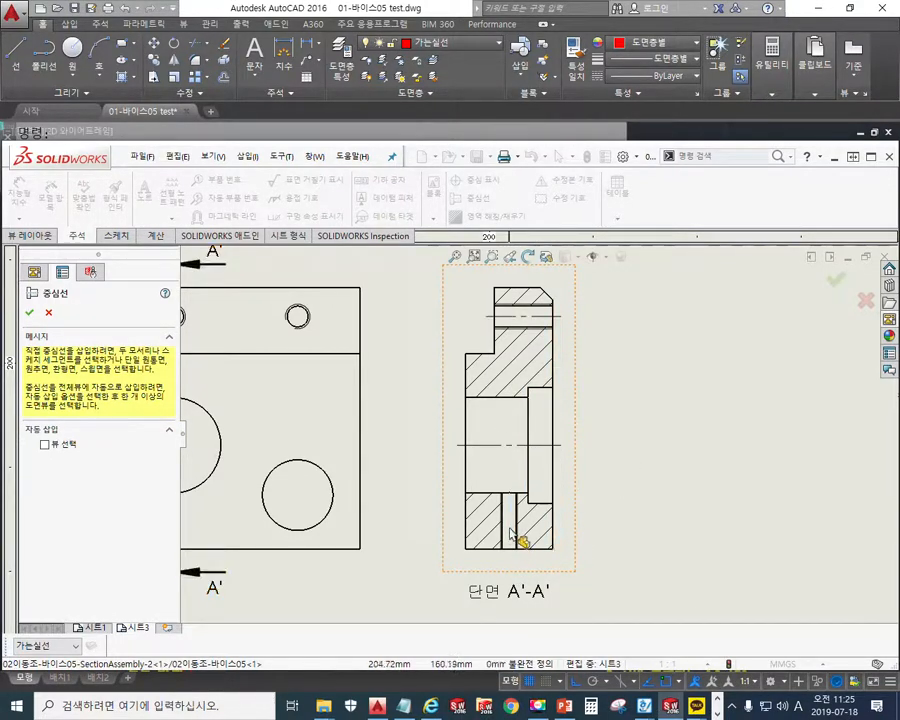
left_click(517, 535)
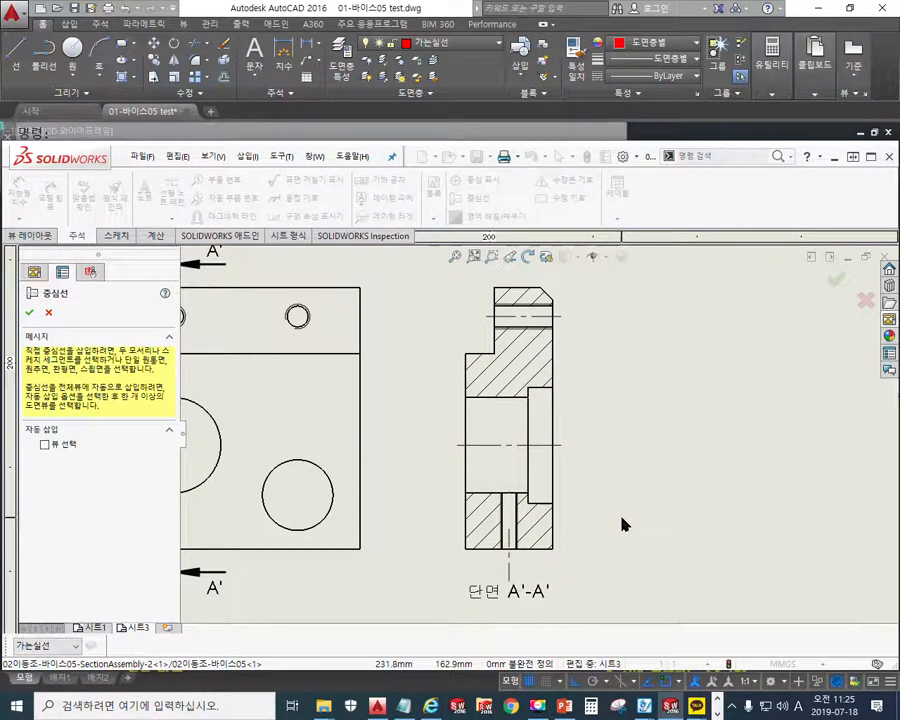
Stretch the lower threaded hole's centre line in section A'-A' so it extends slightly past both ends of the hole.
scroll(528, 548, "down", 2)
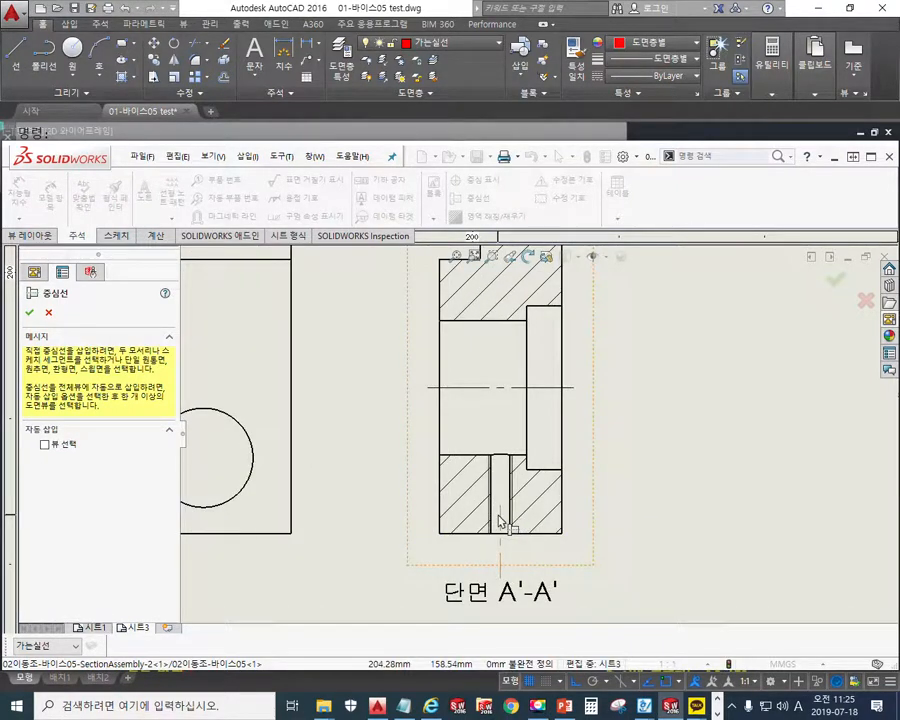
left_click_drag(501, 496, 500, 443)
left_click_drag(500, 578, 501, 545)
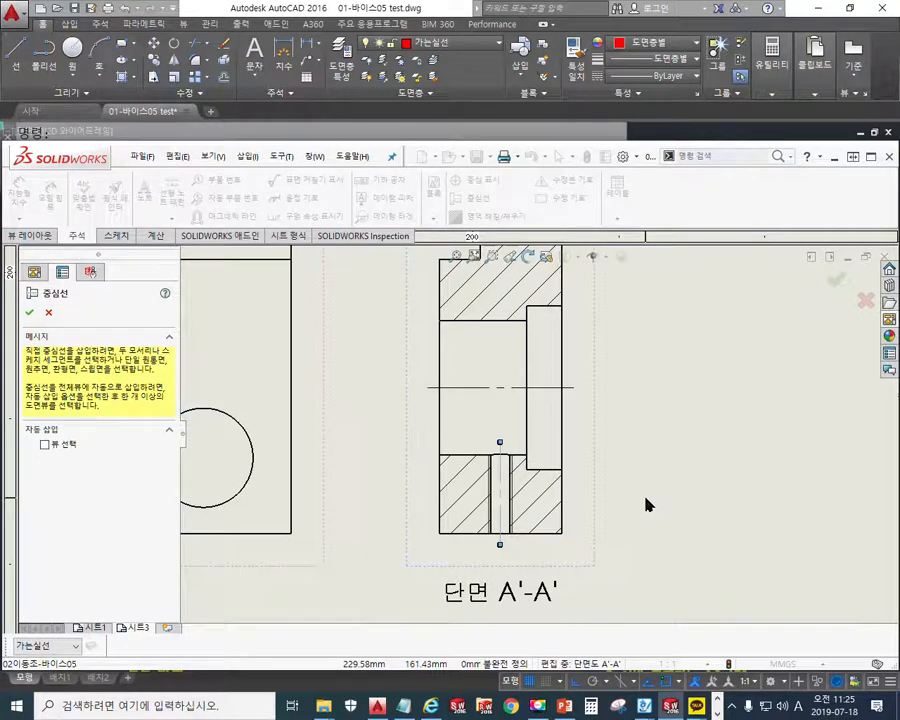
scroll(518, 545, "down", 3)
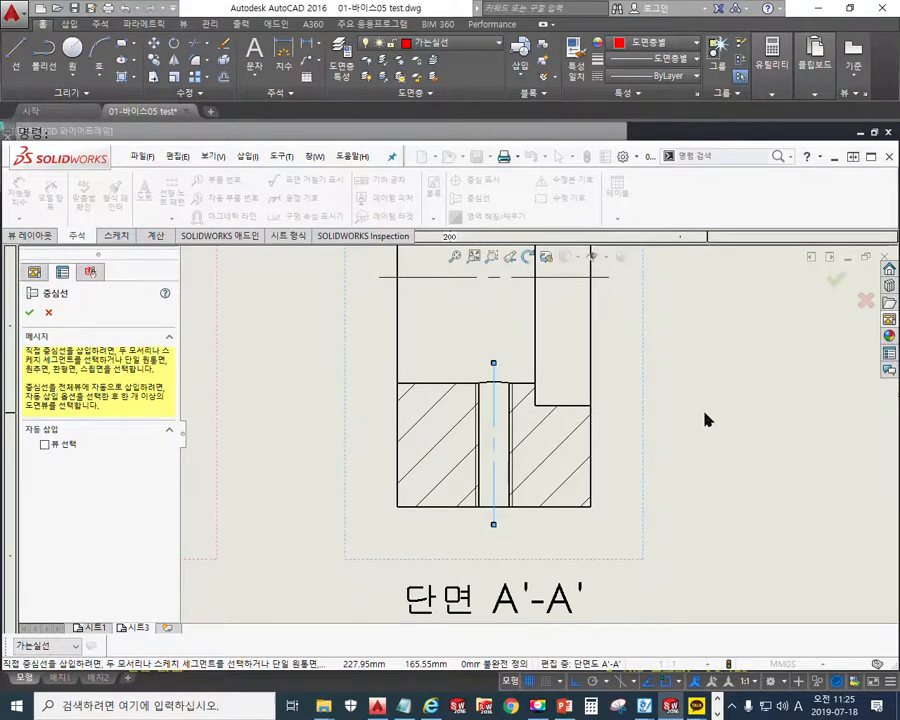
Add a centre line between the large hole's two edges in the lower broken-out view and extend it past the bottom edge.
scroll(700, 430, "up", 5)
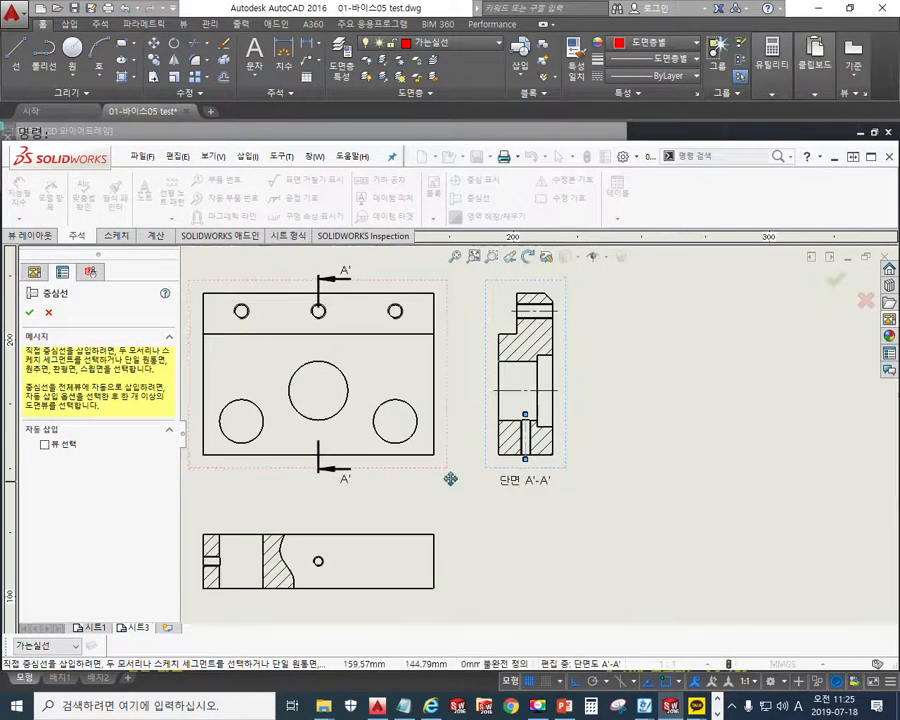
middle_click_drag(428, 482, 558, 411)
scroll(418, 472, "down", 4)
scroll(410, 484, "down", 1)
mouse_move(438, 478)
middle_mouse_down()
mouse_move(440, 470)
mouse_move(422, 470)
middle_mouse_up()
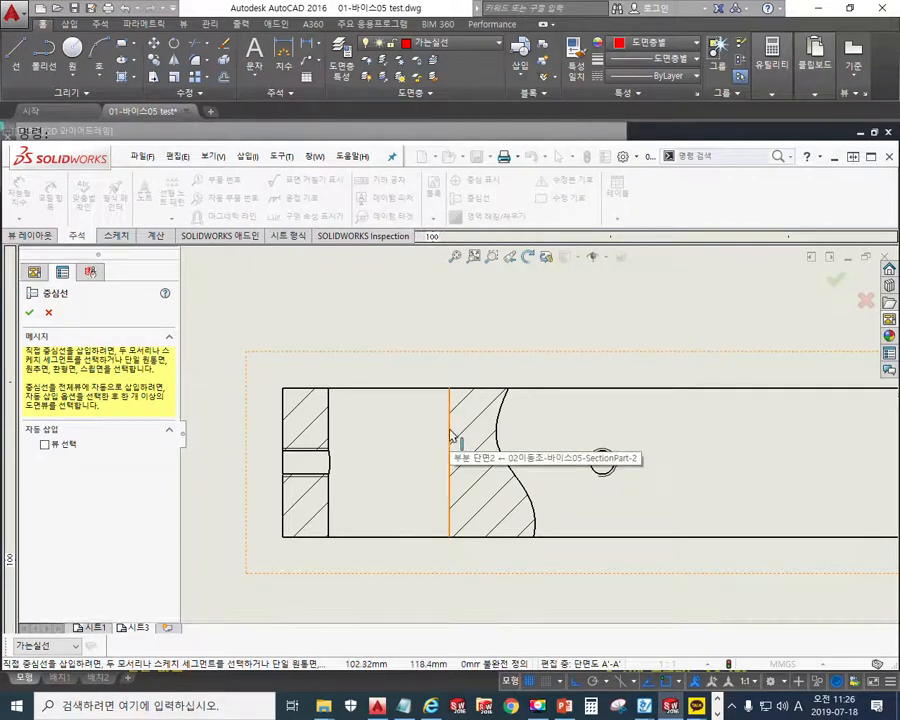
left_click(450, 437)
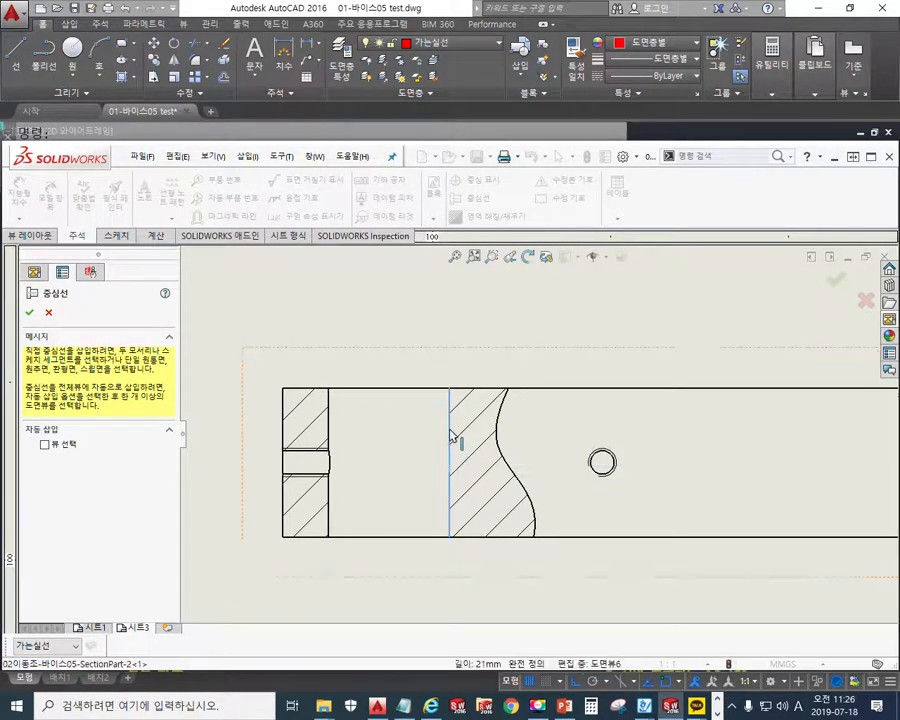
left_click(332, 420)
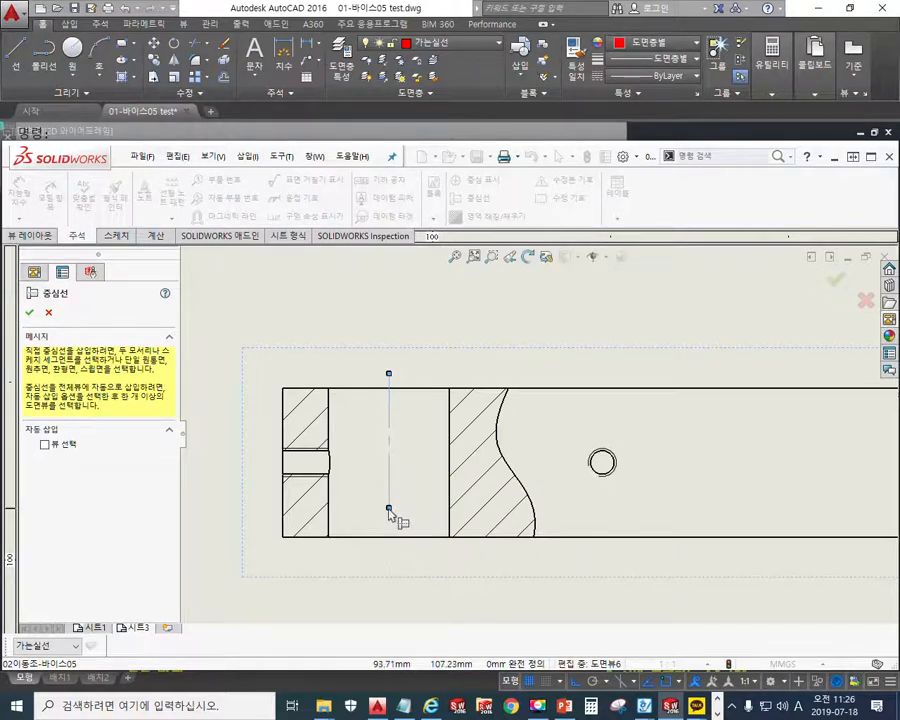
left_click_drag(389, 510, 390, 559)
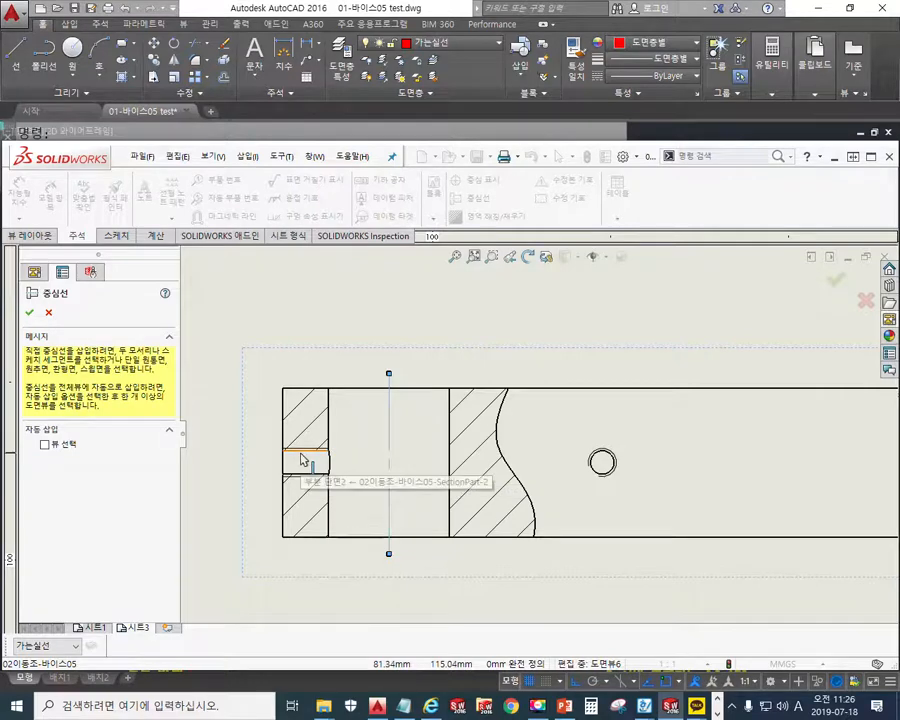
Add a horizontal centre line between the two edges of the small threaded hole at the lower view's left end.
scroll(303, 462, "down", 2)
scroll(350, 455, "down", 2)
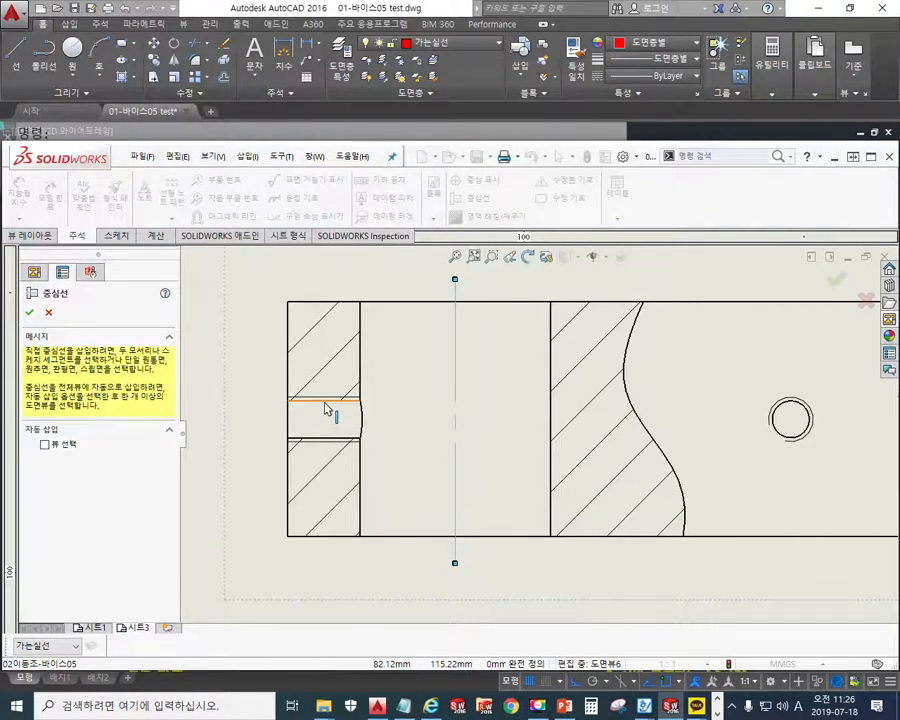
left_click(325, 404)
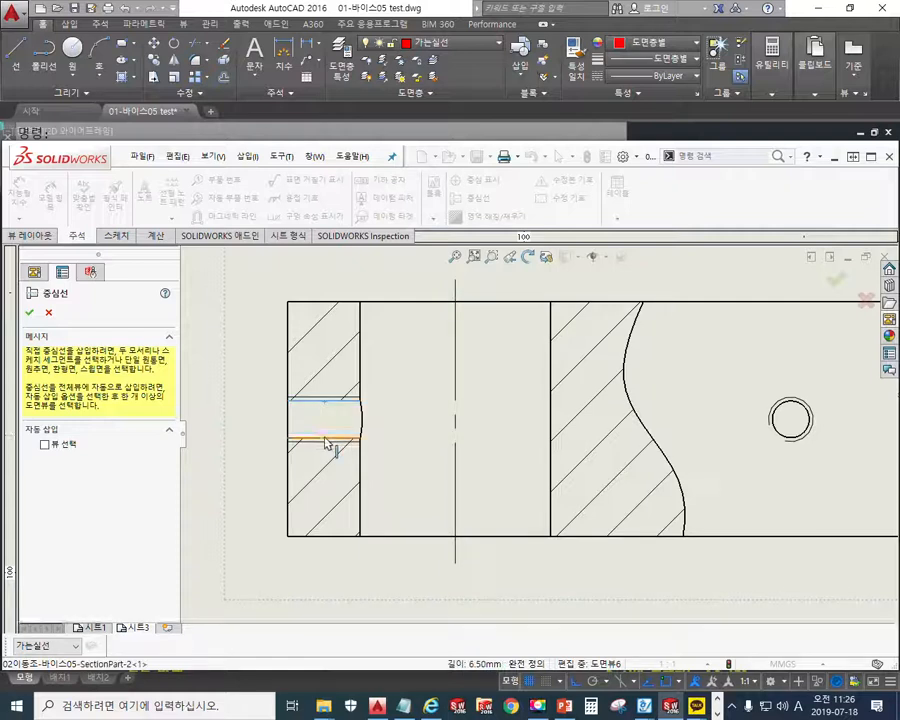
left_click(328, 441)
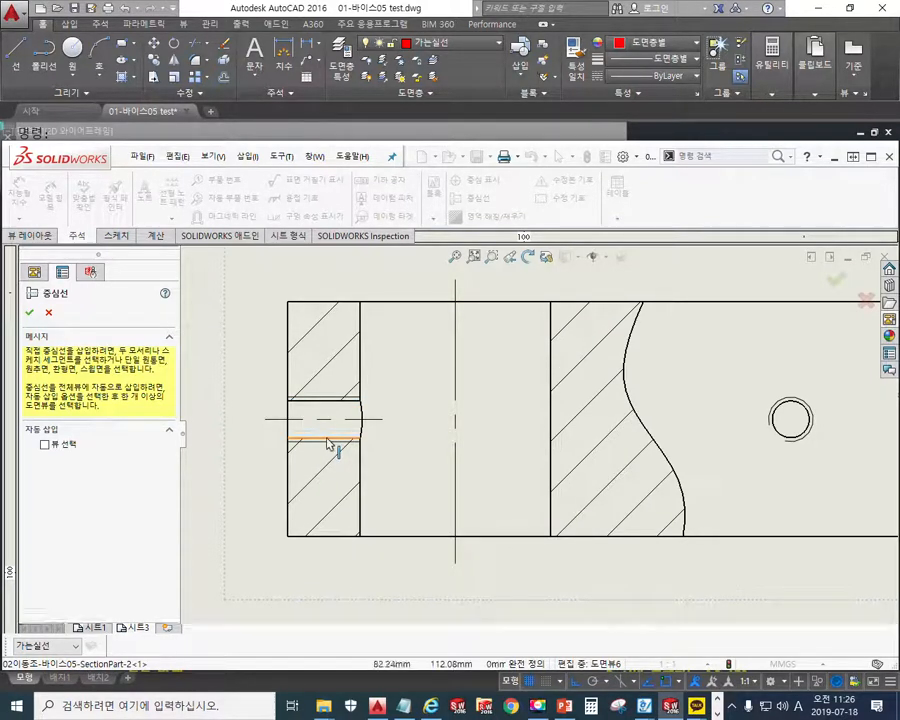
Add a vertical centre line midway between the outer left and right edges of the lower view.
scroll(563, 450, "up", 6)
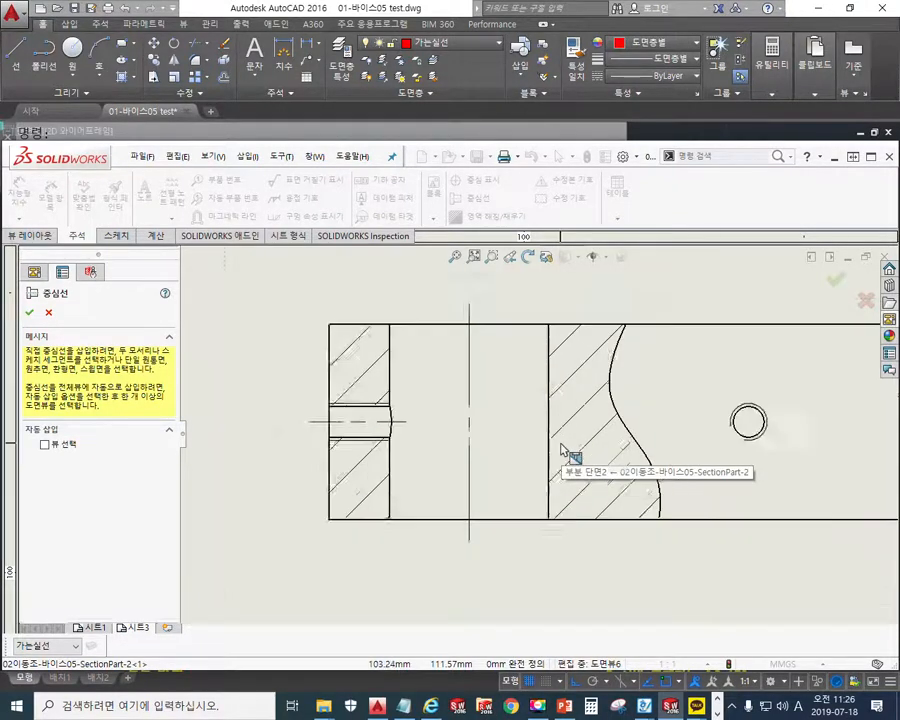
middle_click_drag(556, 428, 566, 451)
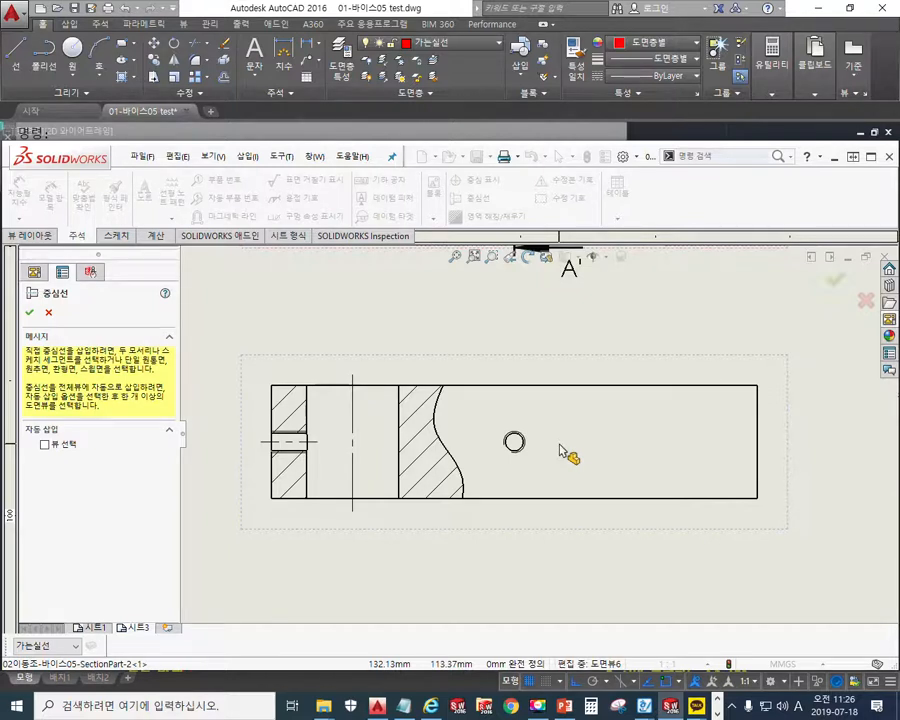
left_click(272, 409)
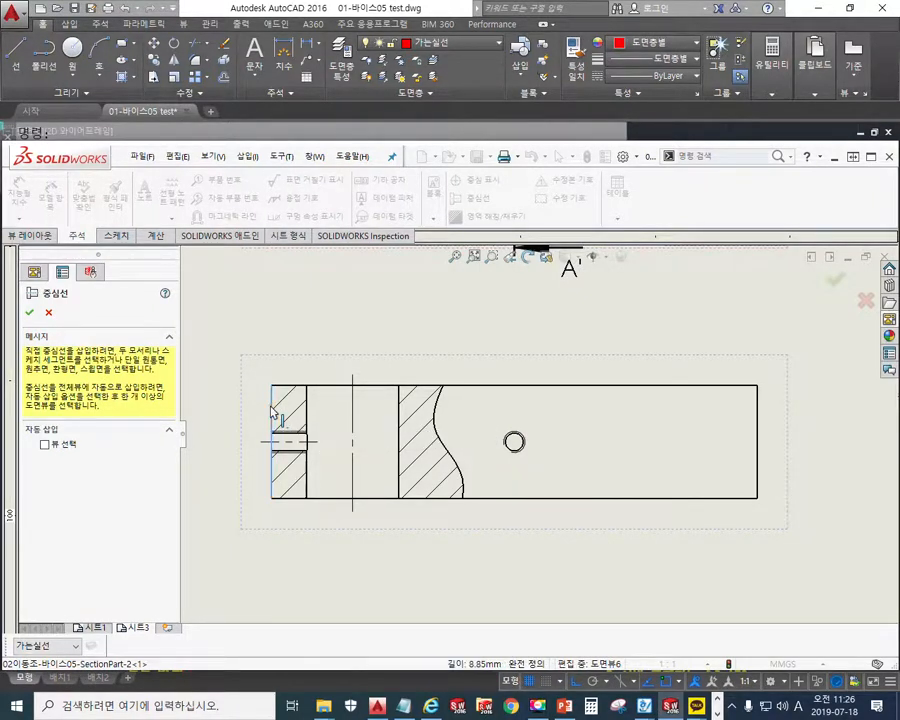
left_click(760, 447)
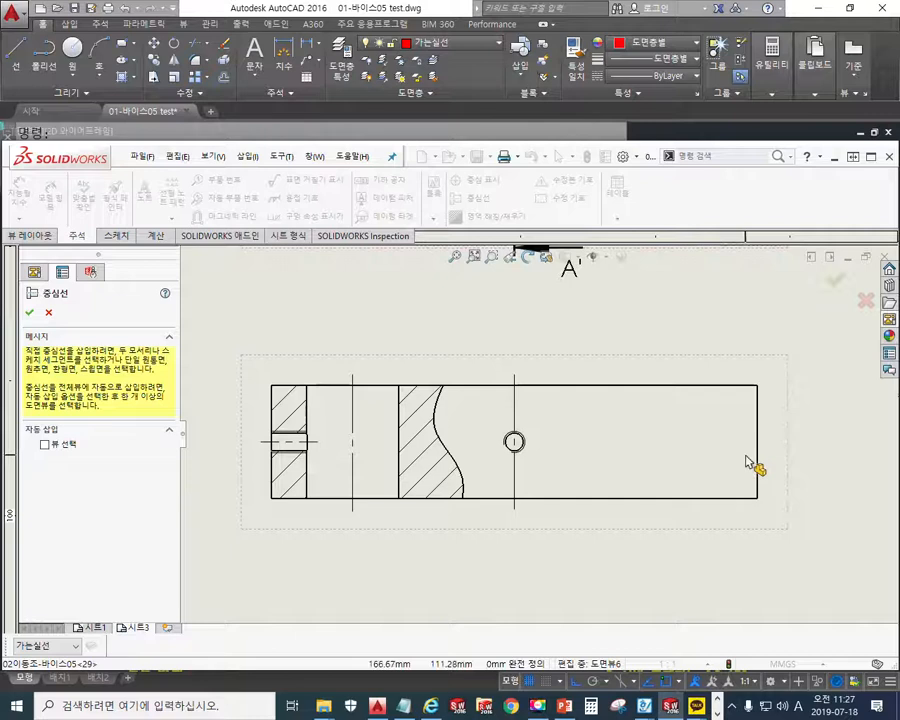
key("F9")
left_click_drag(246, 441, 771, 446)
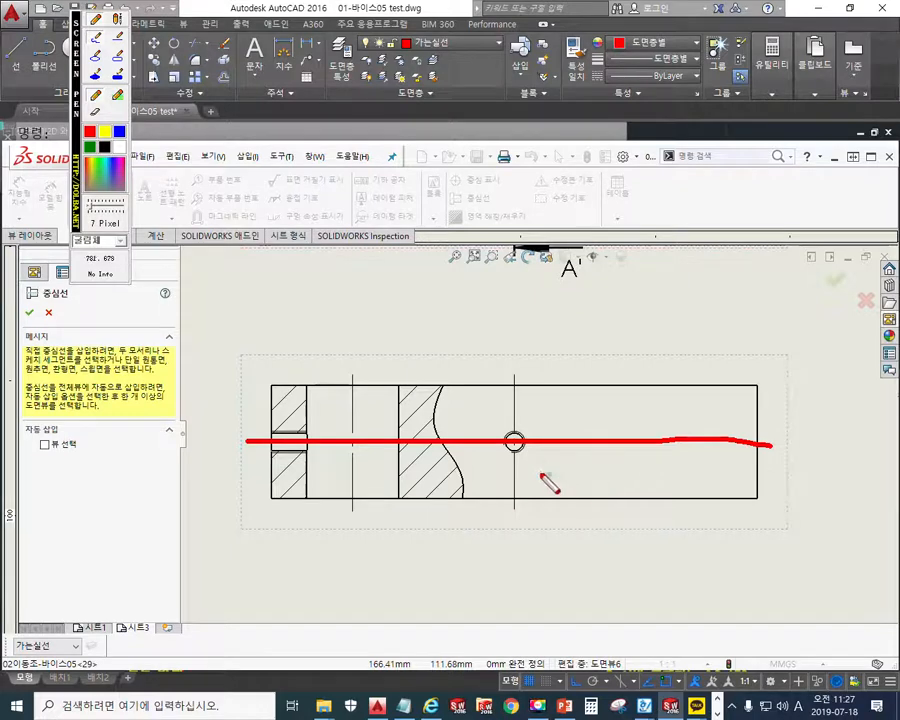
key("F9")
Accept the added centre lines and finish the Centerline command.
scroll(623, 452, "up", 5)
mouse_move(697, 424)
middle_mouse_down()
mouse_move(631, 530)
mouse_move(623, 503)
middle_mouse_up()
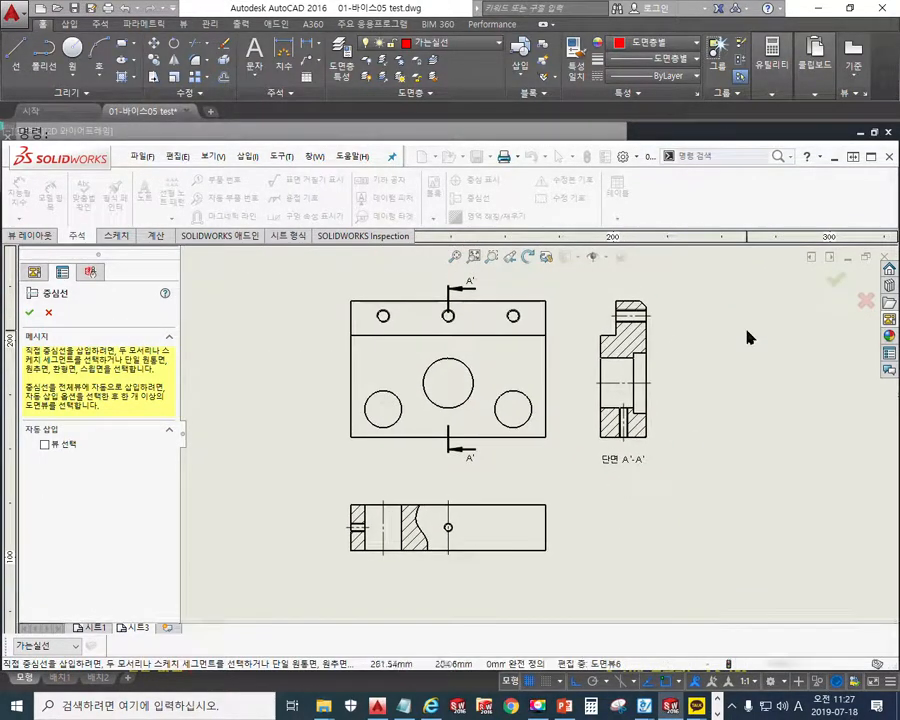
left_click(842, 283)
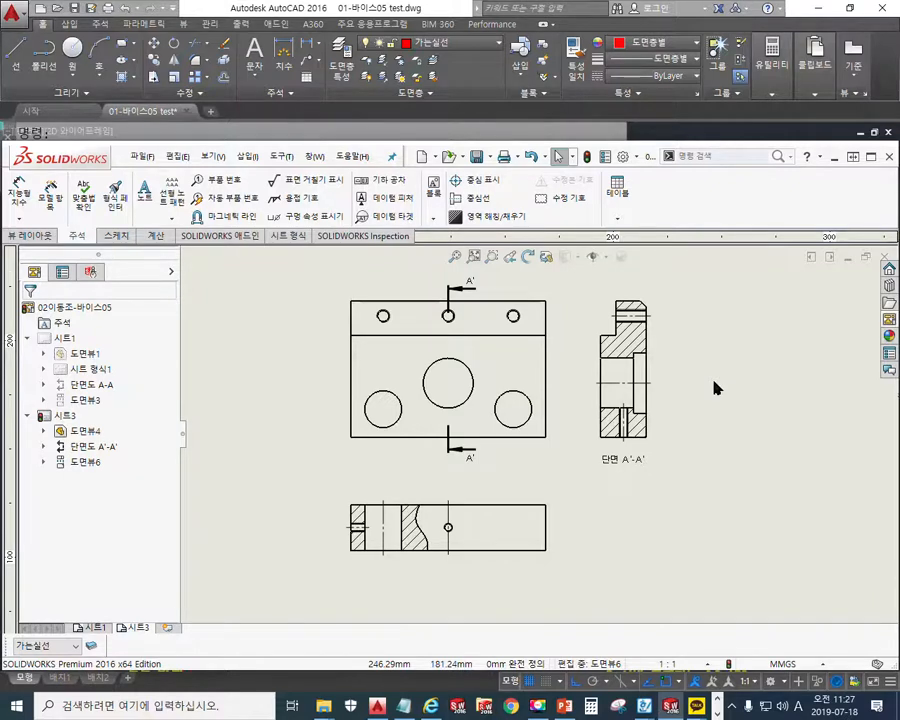
Start saving the drawing in Dxf (*.dxf) format with the file name 002이동조-바이스05.
key("ctrl+s")
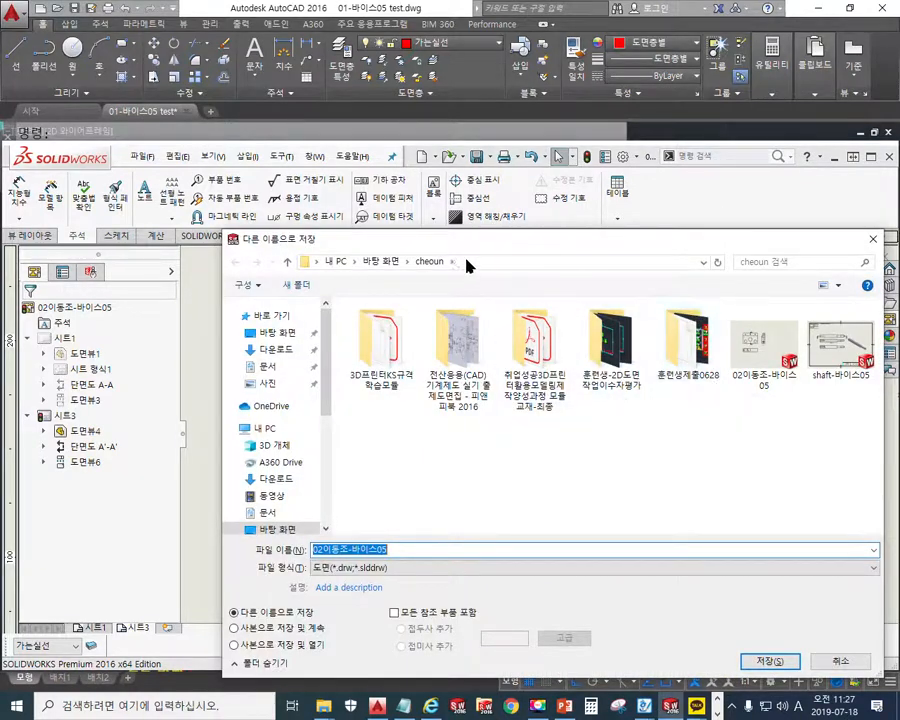
left_click_drag(458, 238, 312, 93)
left_click(362, 432)
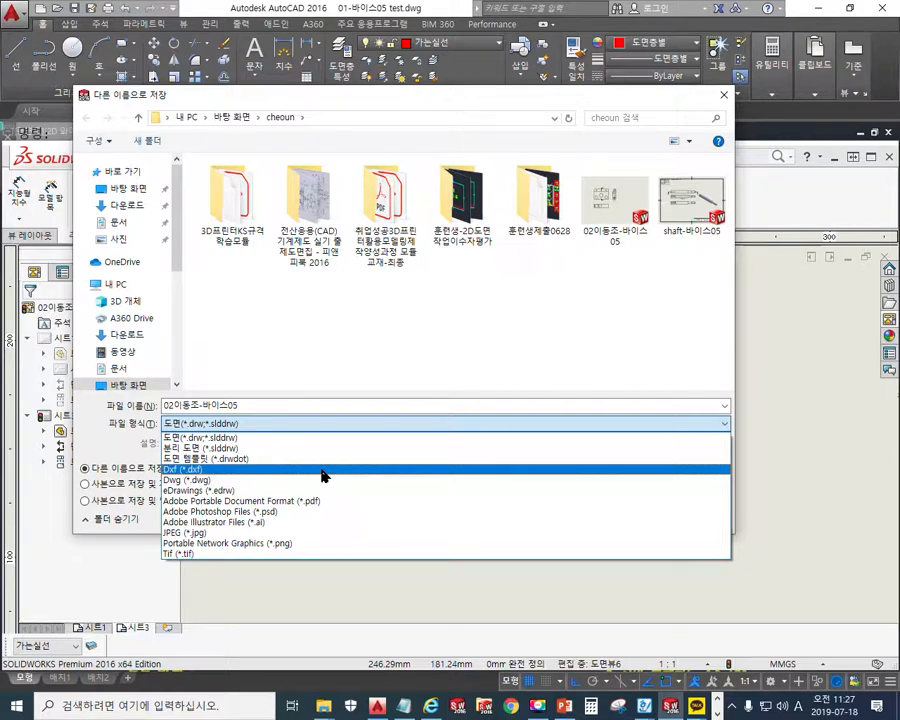
left_click(323, 469)
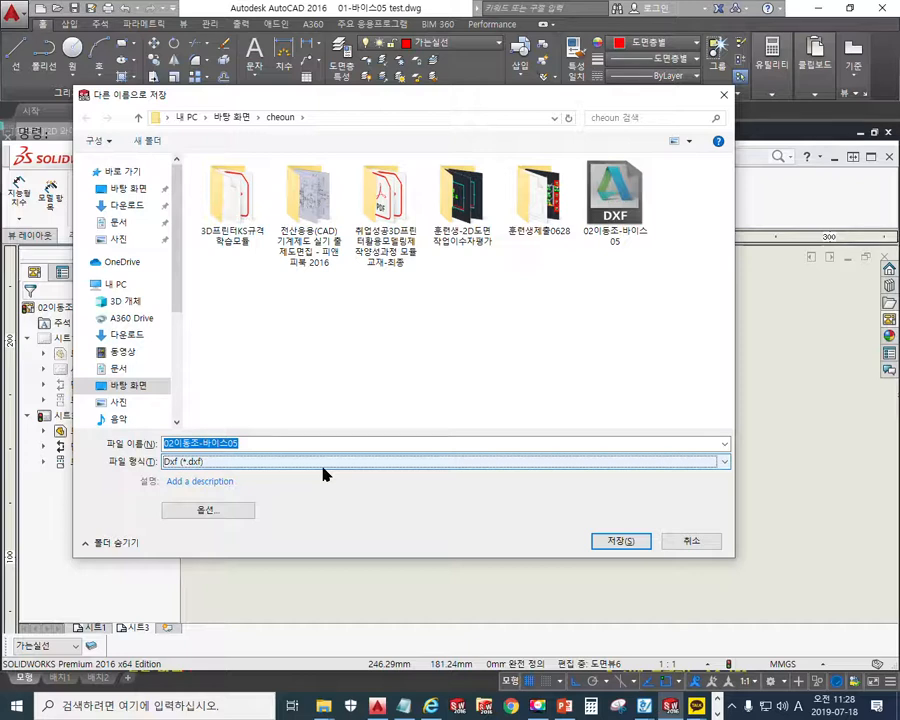
left_click(242, 445)
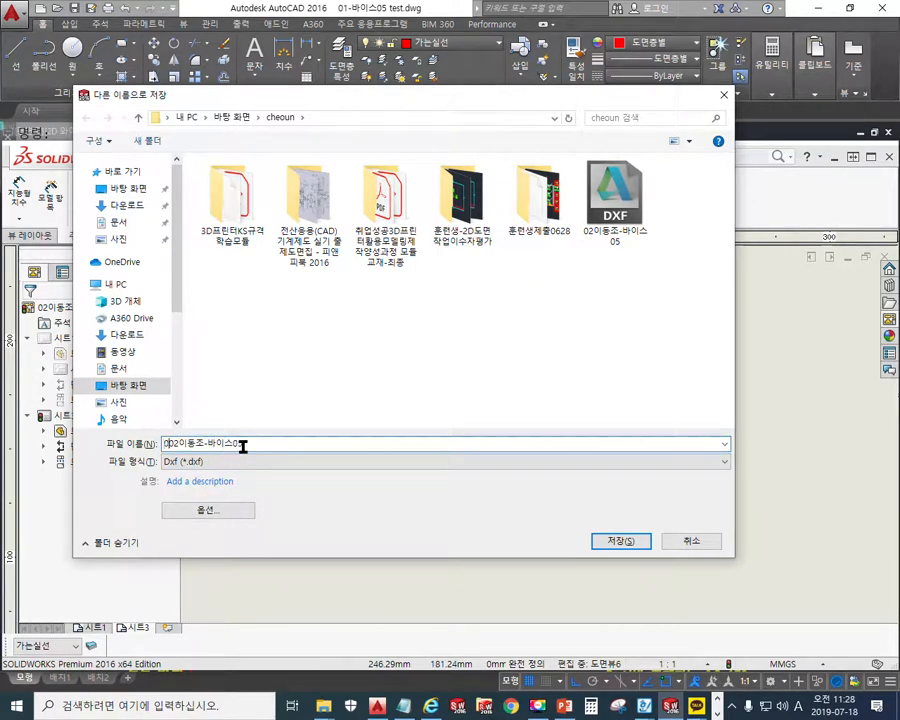
Copy the DXF file name 002이동조-바이스05 into the Notepad notes on its own line, with a blank line above it.
left_click_drag(281, 440, 170, 447)
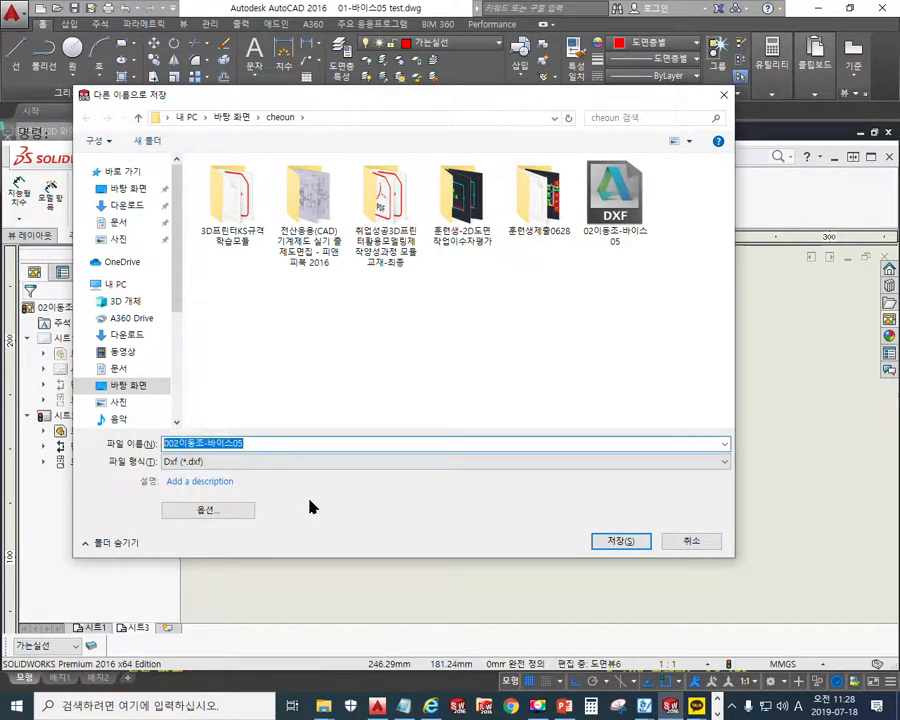
left_click(403, 706)
left_click(550, 203)
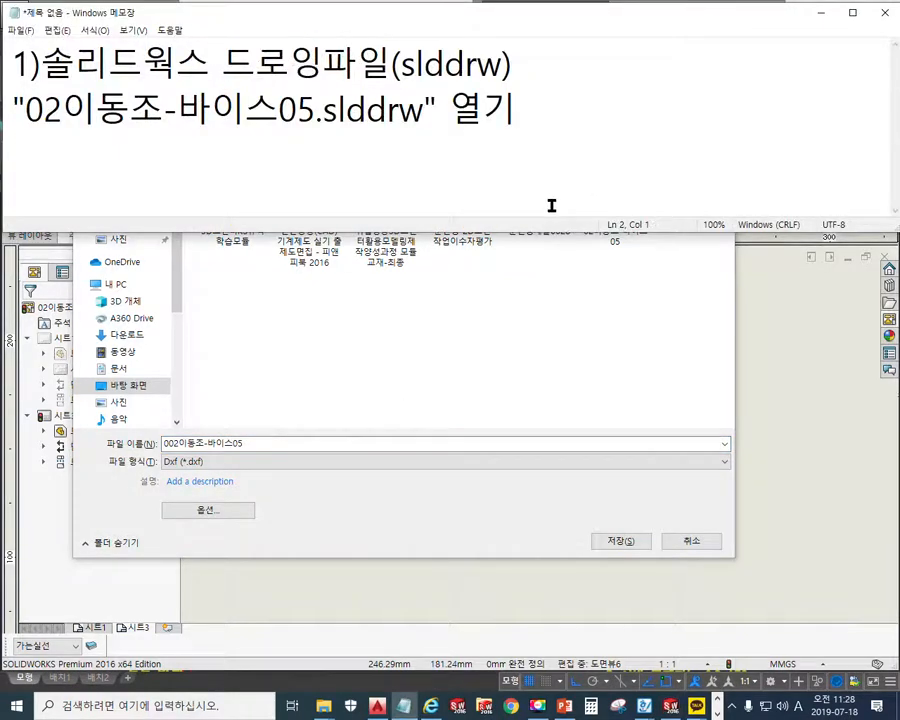
type("002이동조-바이스05")
key("Home")
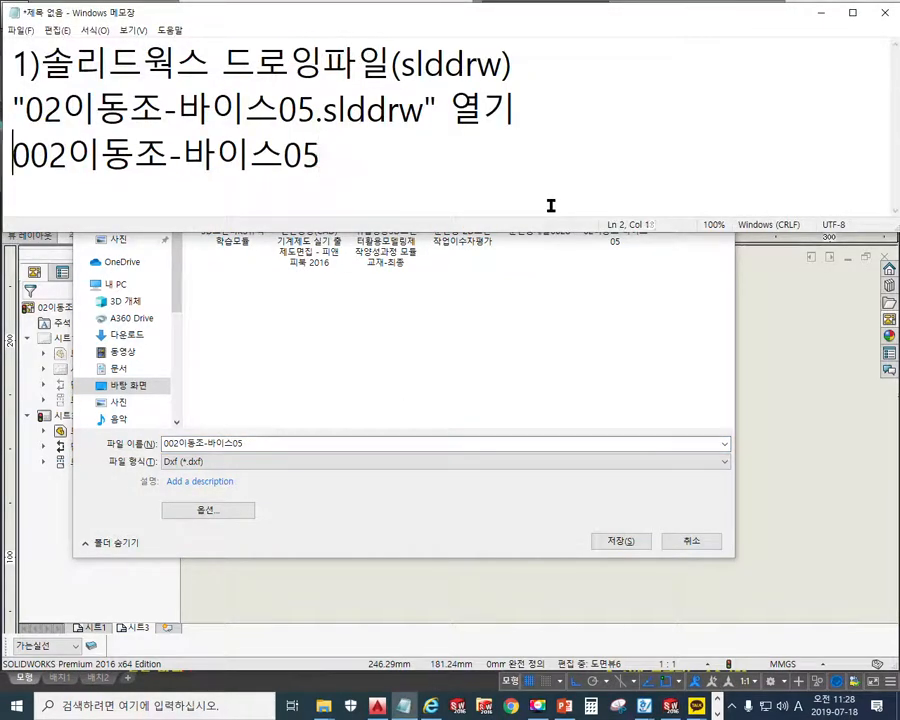
key("Return")
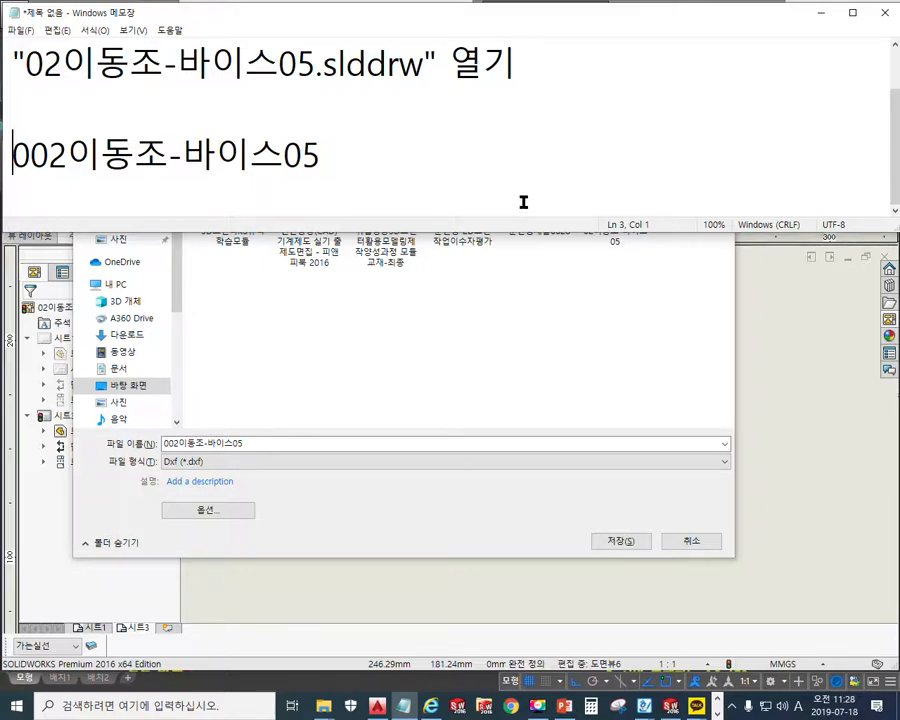
Return to the SOLIDWORKS save dialog and save the drawing as the DXF file 002이동조-바이스05.
left_click(492, 520)
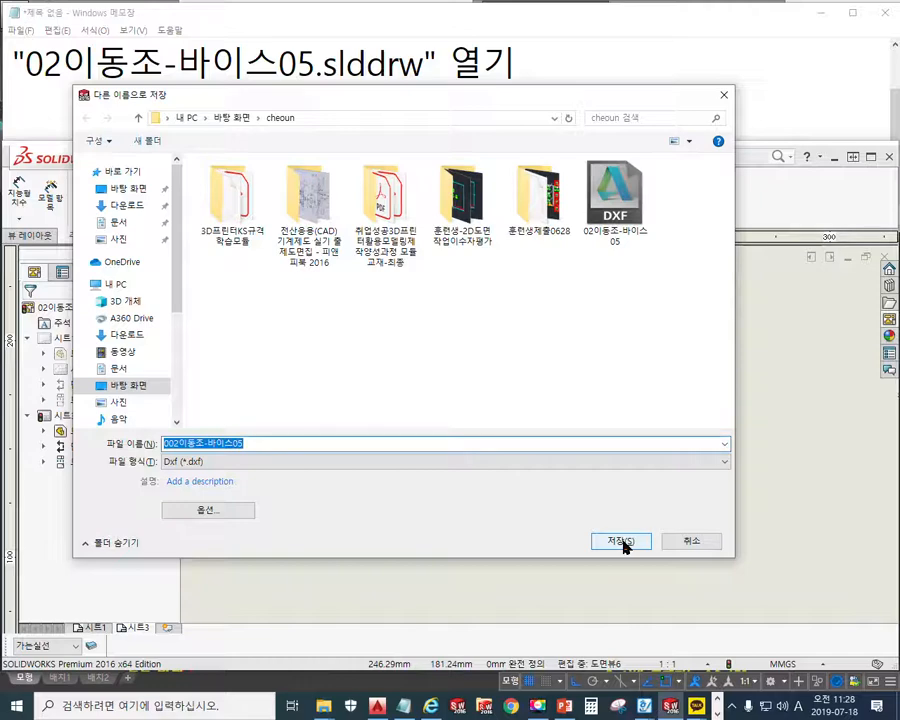
left_click(620, 541)
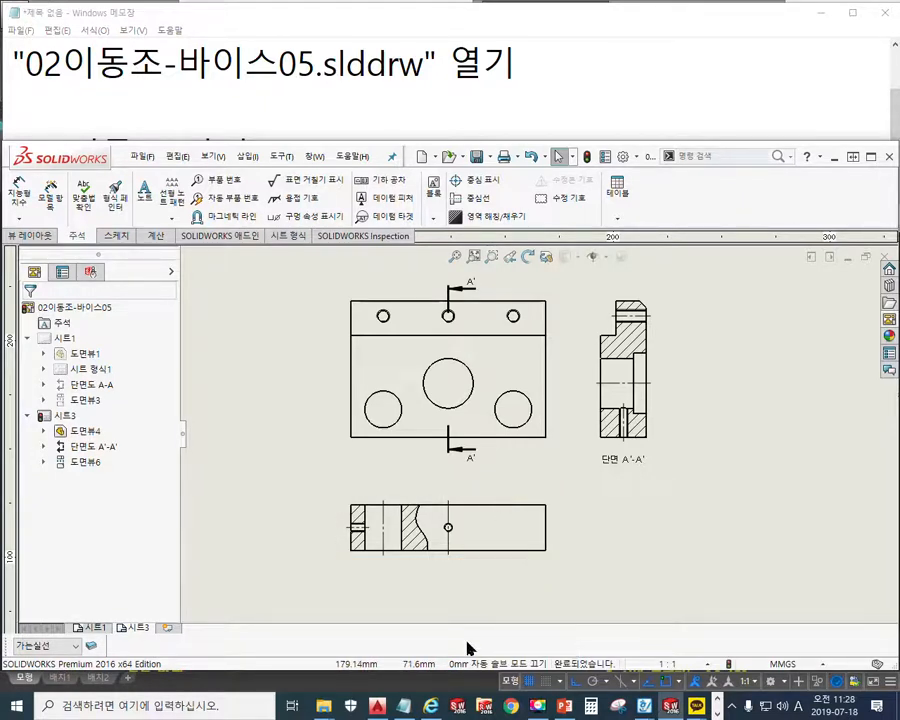
Switch to AutoCAD and examine the empty sheet frame below the detailed part drawings in 01-바이스05 test.dwg.
left_click(378, 707)
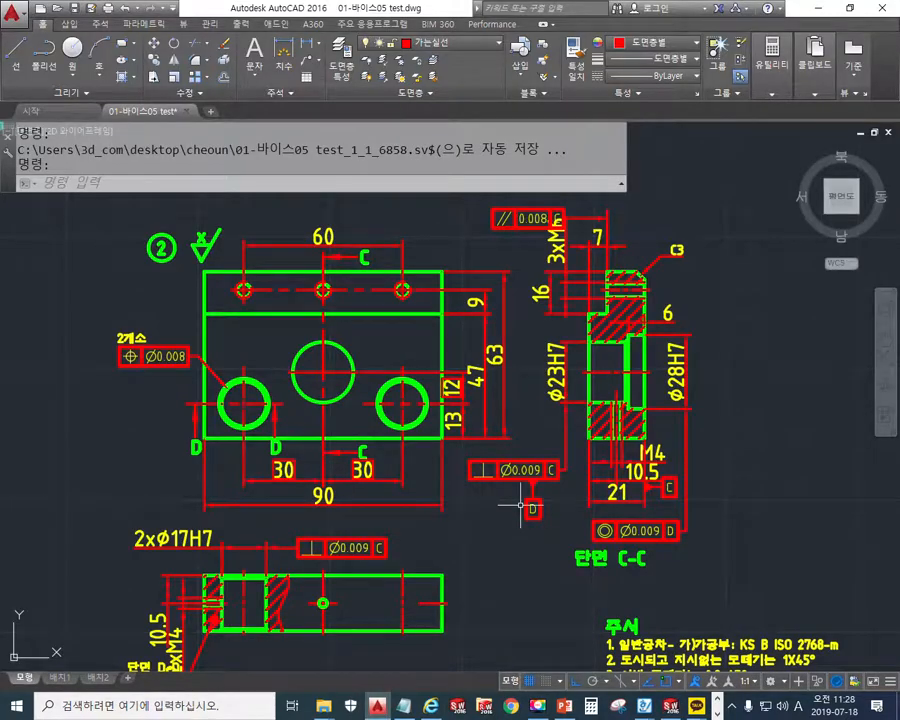
scroll(310, 472, "down", 5)
mouse_move(310, 472)
middle_mouse_down()
mouse_move(530, 398)
mouse_move(589, 424)
middle_mouse_up()
middle_click_drag(411, 514, 542, 273)
middle_click_drag(473, 473, 379, 318)
scroll(422, 403, "up", 4)
scroll(426, 405, "down", 2)
middle_click_drag(422, 387, 458, 413)
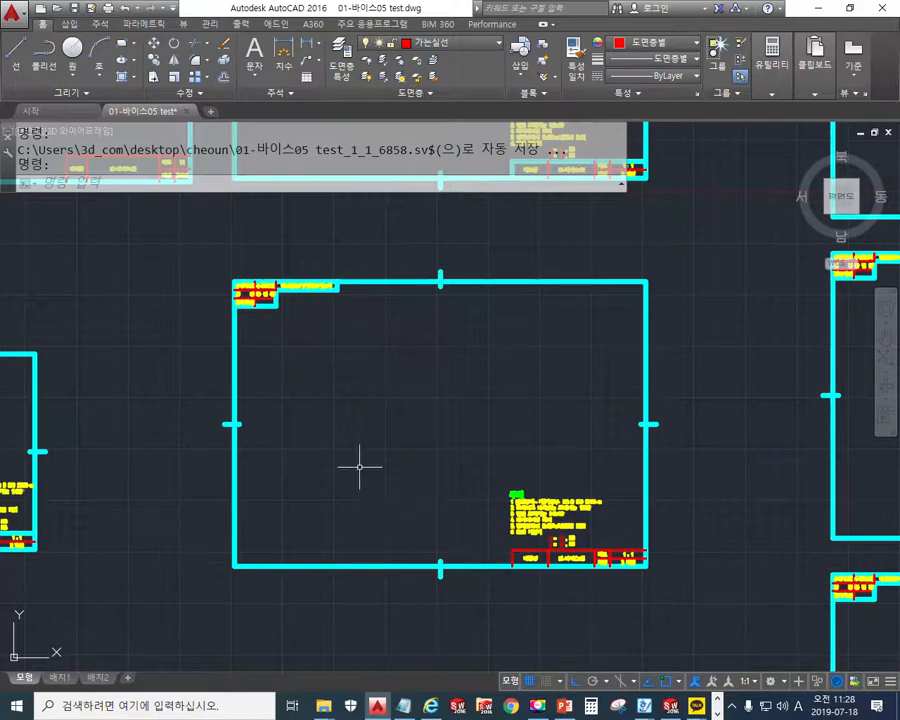
mouse_move(396, 408)
middle_mouse_down()
mouse_move(383, 405)
mouse_move(366, 460)
middle_mouse_up()
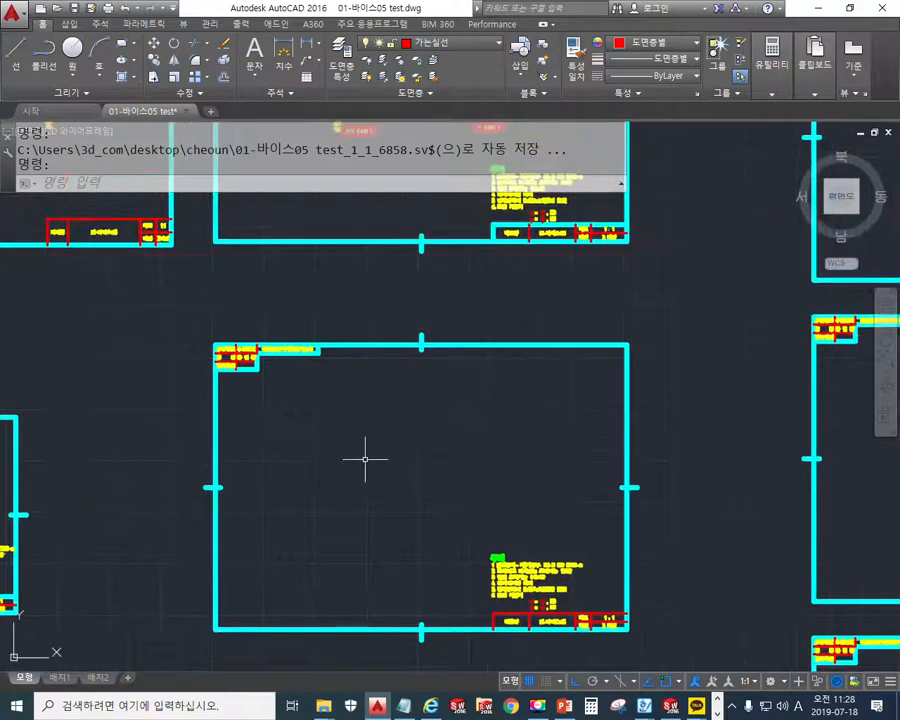
Switch to Notepad and replace 02이동조 with 05축 in the quoted file name of the first note.
left_click(404, 707)
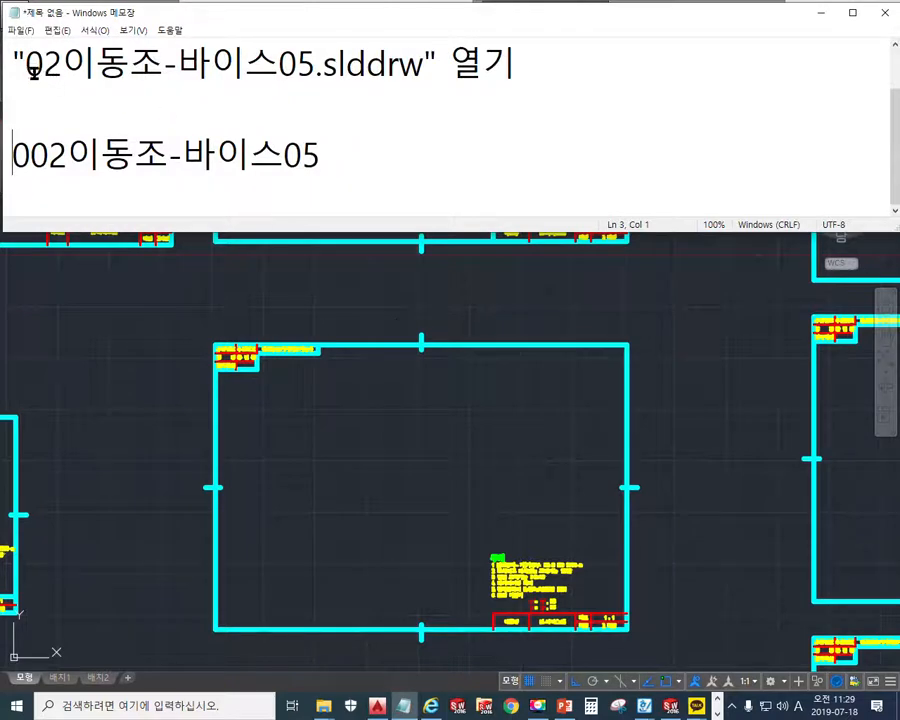
left_click_drag(44, 64, 60, 67)
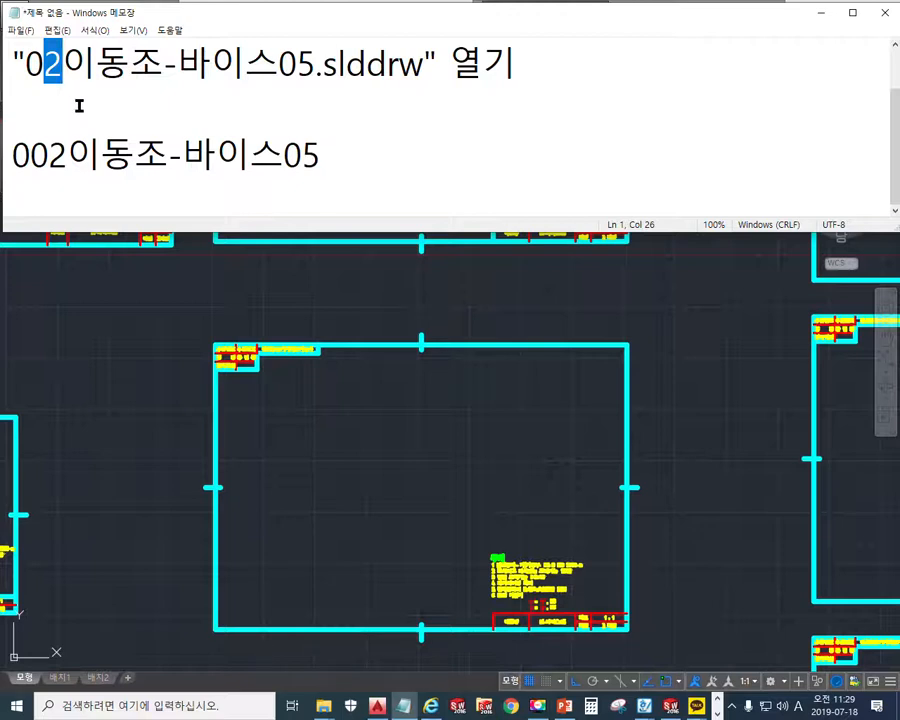
type("5")
left_click_drag(72, 62, 147, 62)
type("cn")
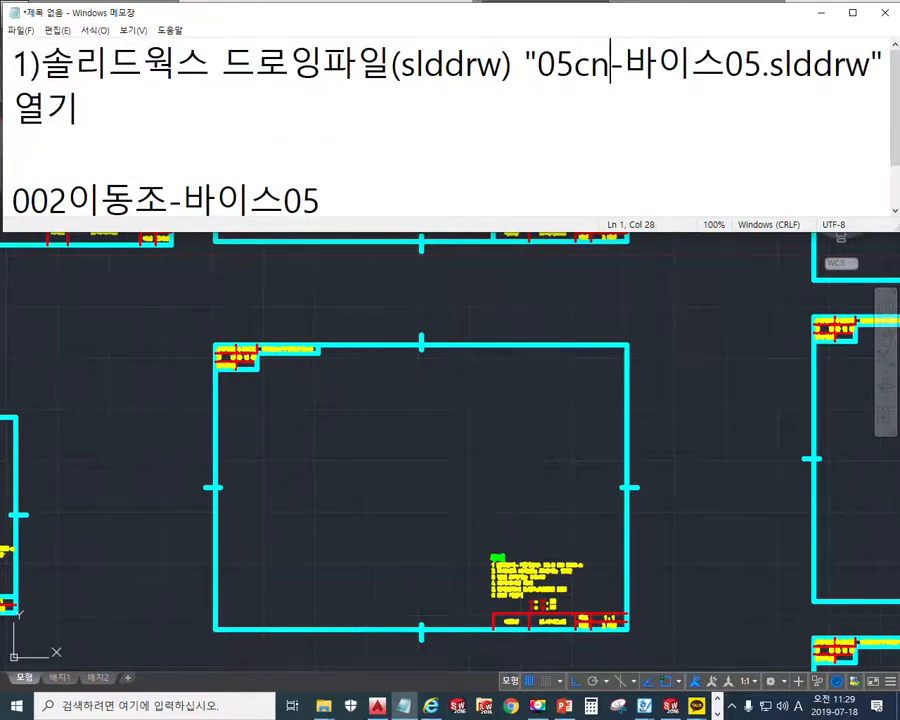
key("BackSpace")
key("BackSpace")
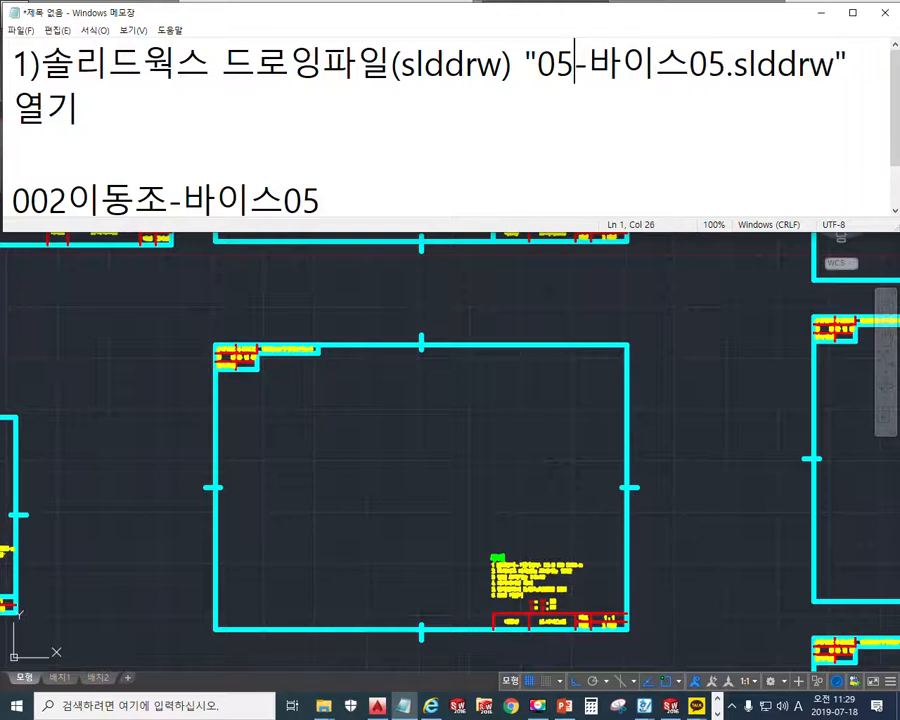
type("축")
Move the quoted 05축-바이스05.slddrw text onto its own line, leaving a blank line below the heading.
key("Left")
key("Left")
key("Left")
key("Left")
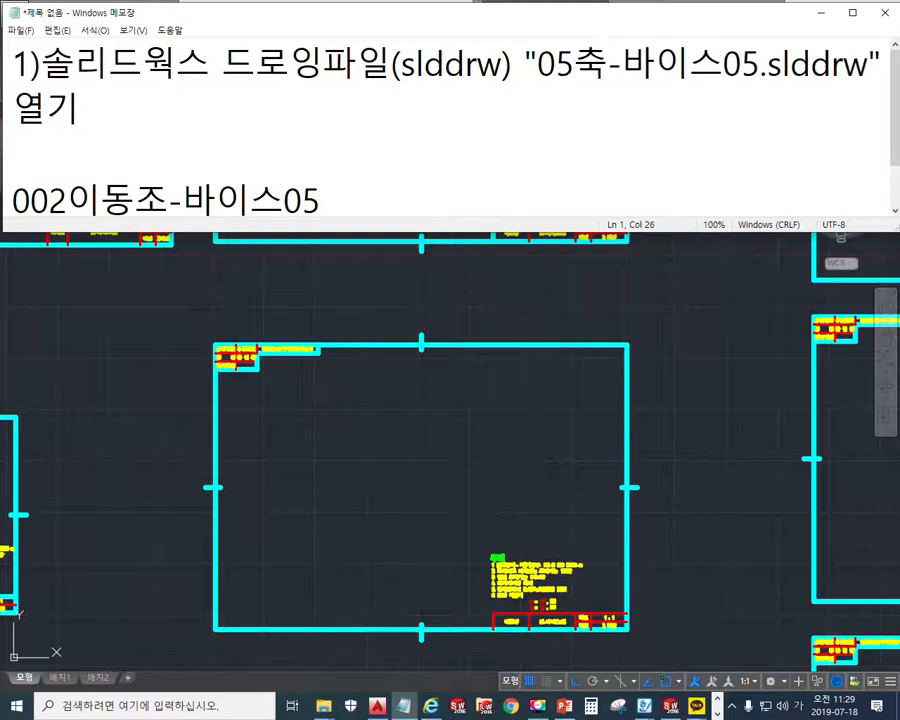
key("Return")
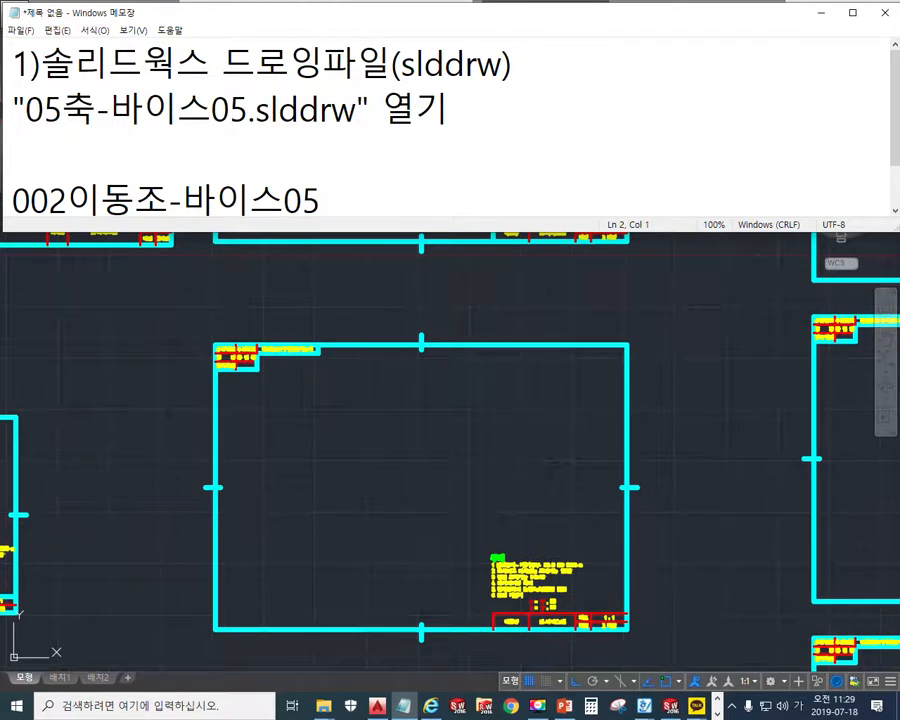
key("Return")
key("Right")
key("Right")
key("Right")
key("Right")
key("Right")
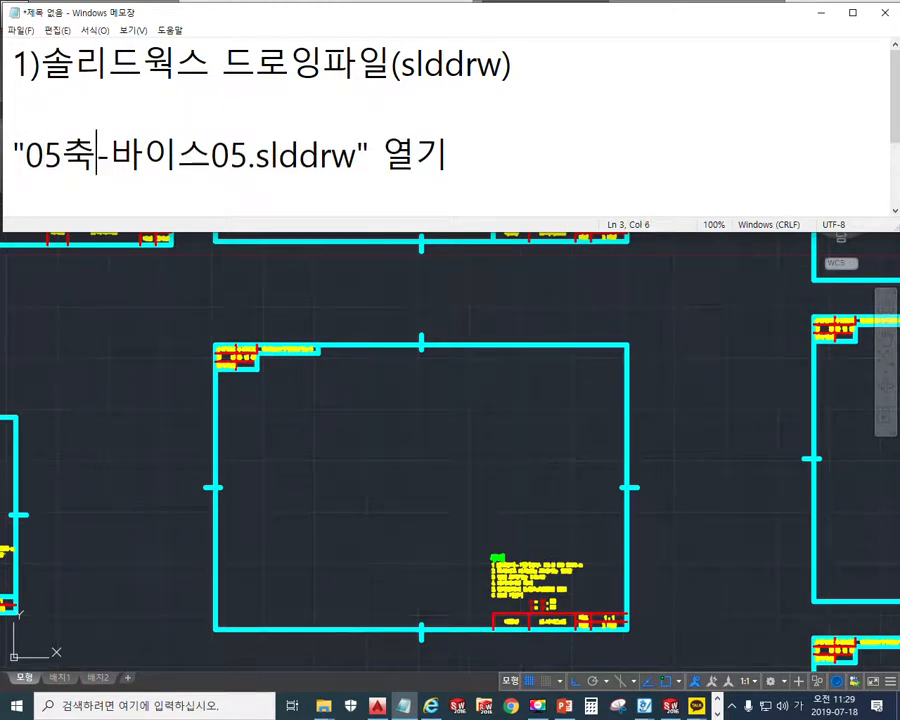
key("Delete")
key("Delete")
key("Delete")
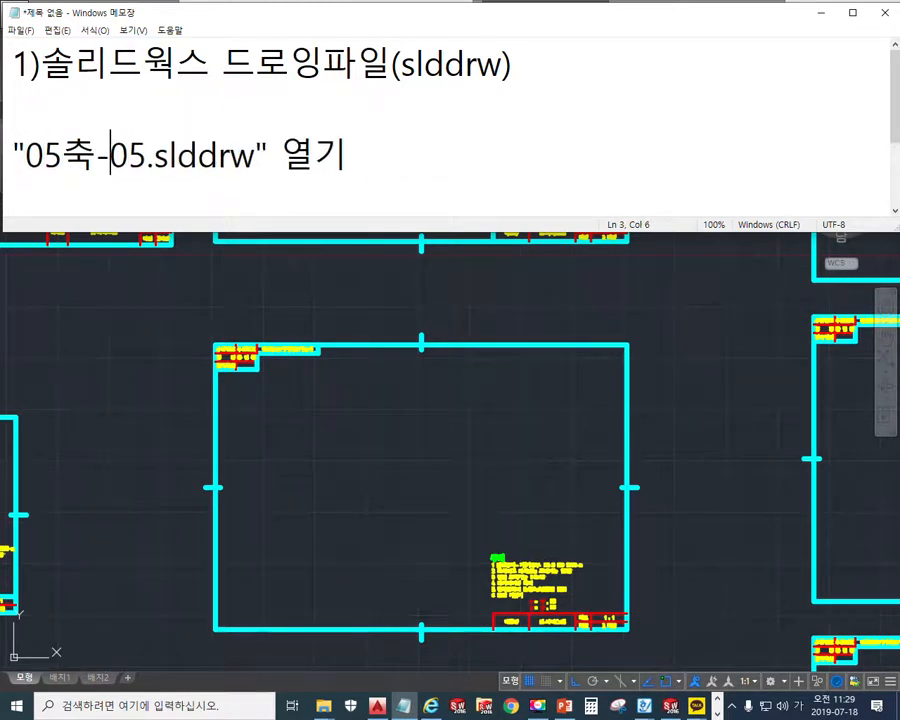
key("ctrl+z")
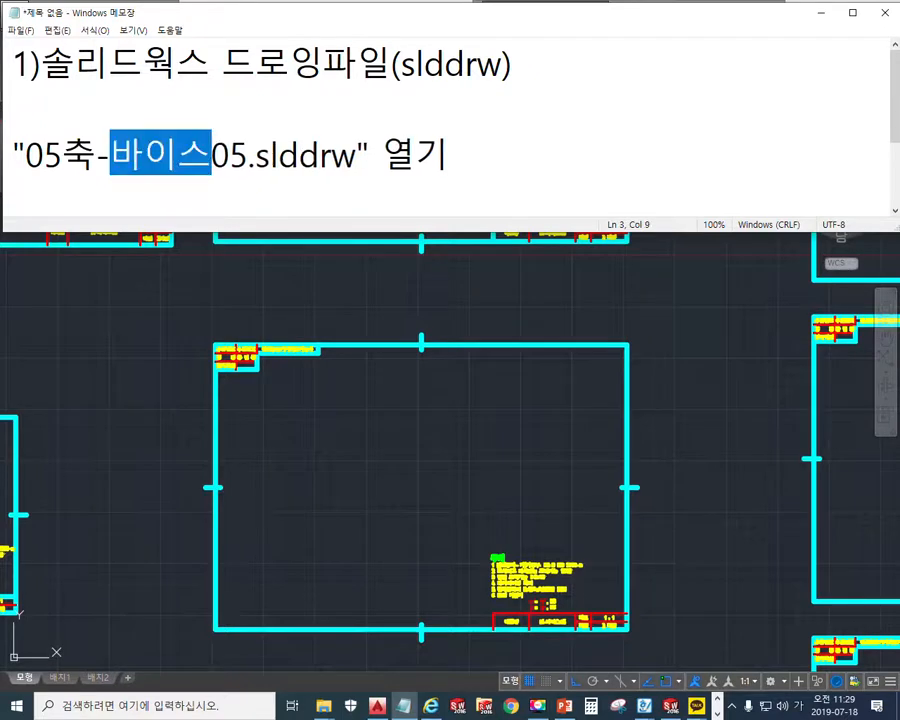
Change the quoted file name's extension to dwg so that it reads "05축-바이스05.dwg".
key("Right")
key("Right")
key("Right")
key("Delete")
key("Delete")
key("Delete")
key("Delete")
key("Delete")
key("Delete")
key("Delete")
type("dwg")
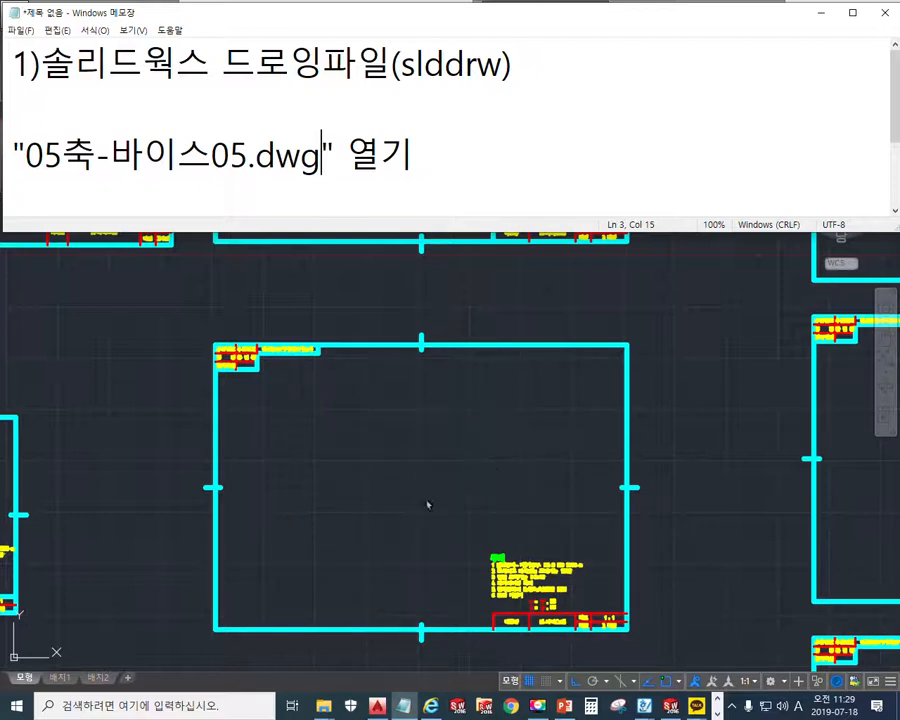
Copy the whole note line "05축-바이스05.dwg" 열기.
key("Right")
key("Right")
key("Right")
key("Right")
left_click_drag(407, 156, 30, 148)
key("ctrl+c")
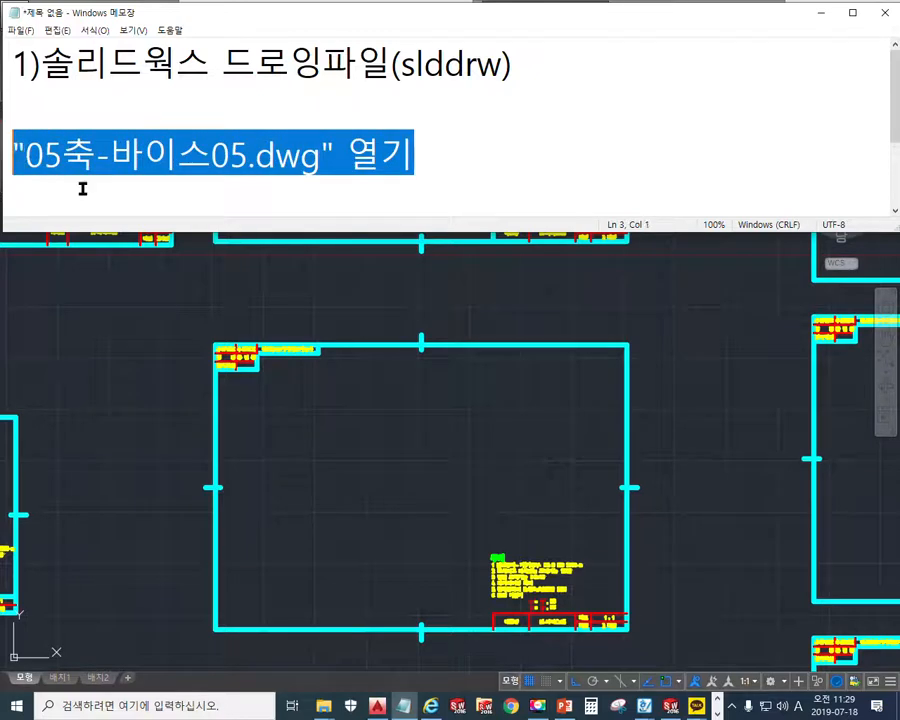
Switch to AutoCAD and examine the empty sheet frame with its notes and 01-바이스05 title block.
left_click(385, 475)
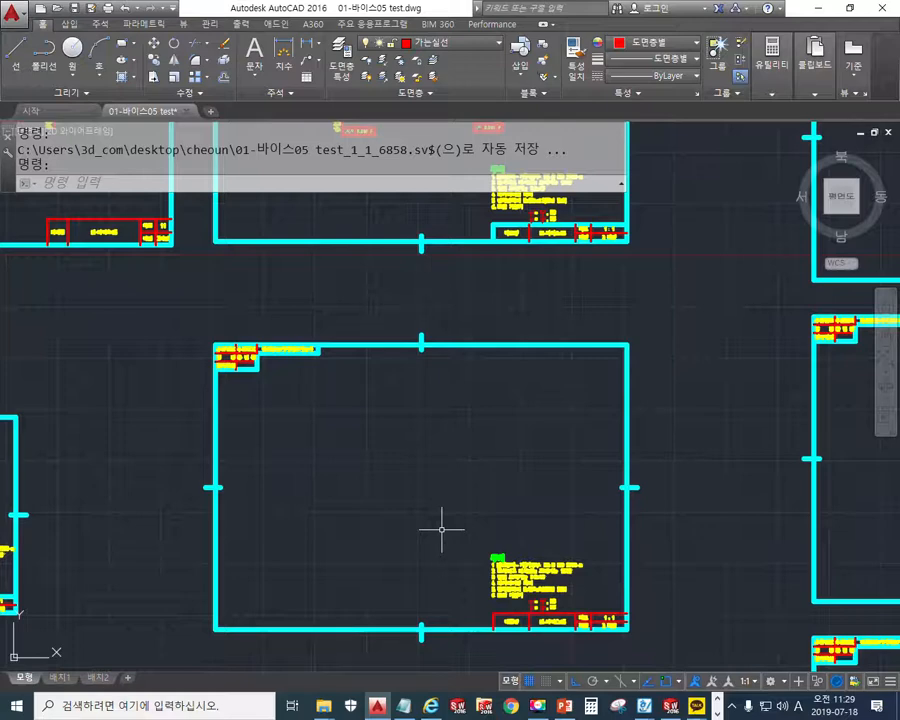
middle_click_drag(408, 518, 410, 486)
scroll(460, 524, "down", 2)
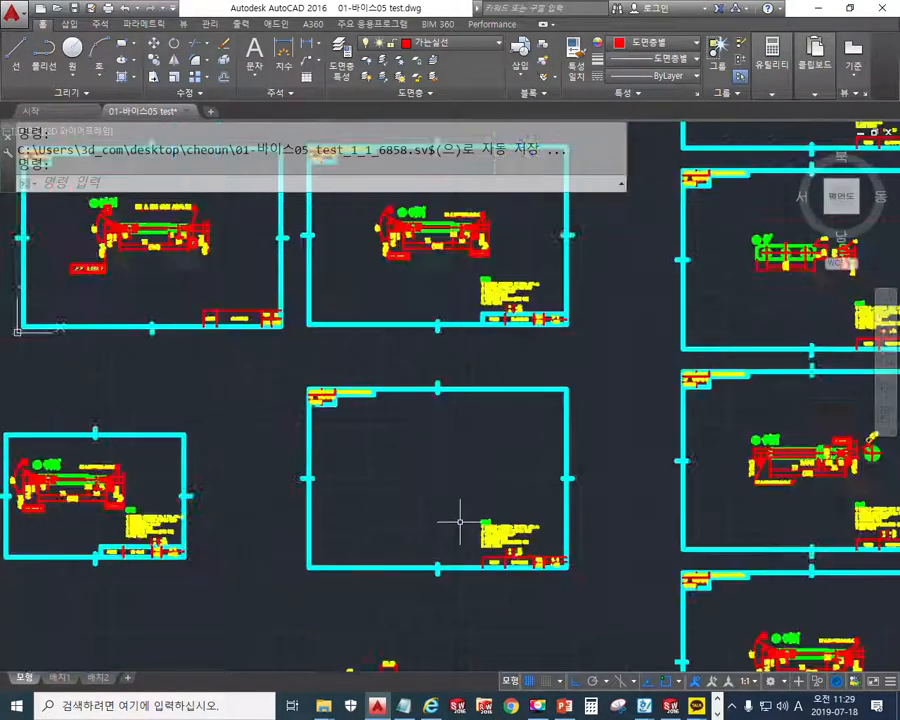
scroll(460, 520, "up", 4)
scroll(460, 520, "down", 2)
scroll(460, 520, "up", 2)
middle_click_drag(485, 469, 472, 495)
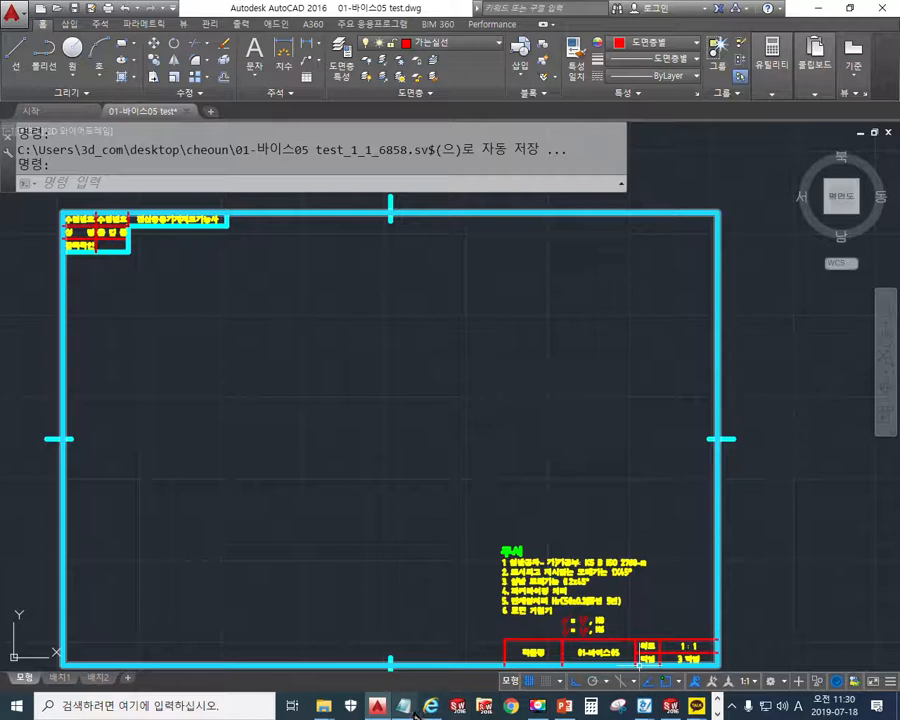
Switch to Notepad and paste a copy of the quoted name "05축-바이스05.dwg" two lines below the original.
key("alt+Tab")
left_click(451, 170)
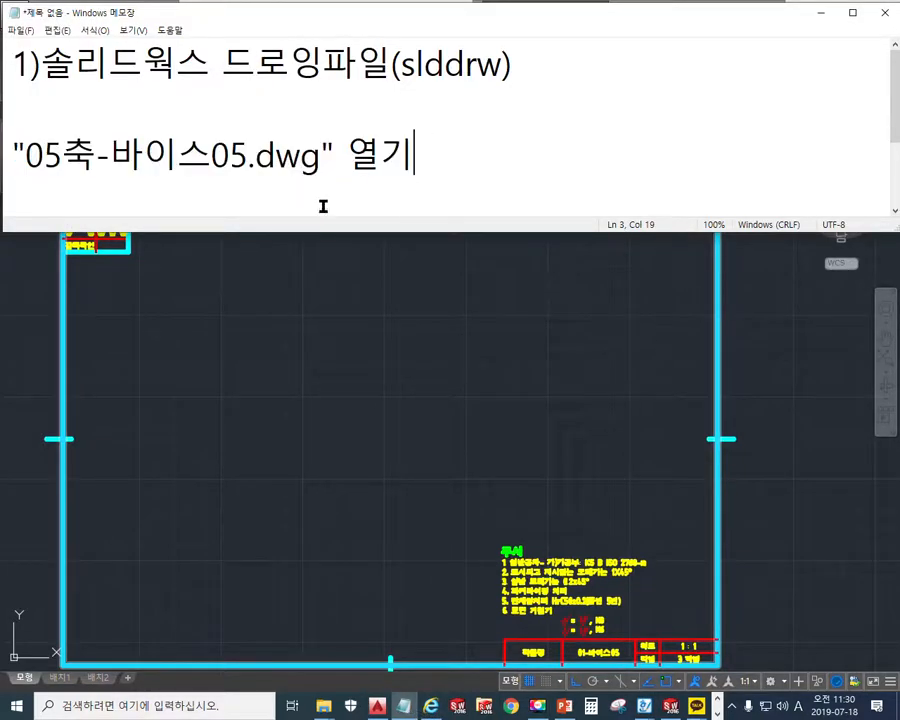
left_click_drag(110, 156, 321, 157)
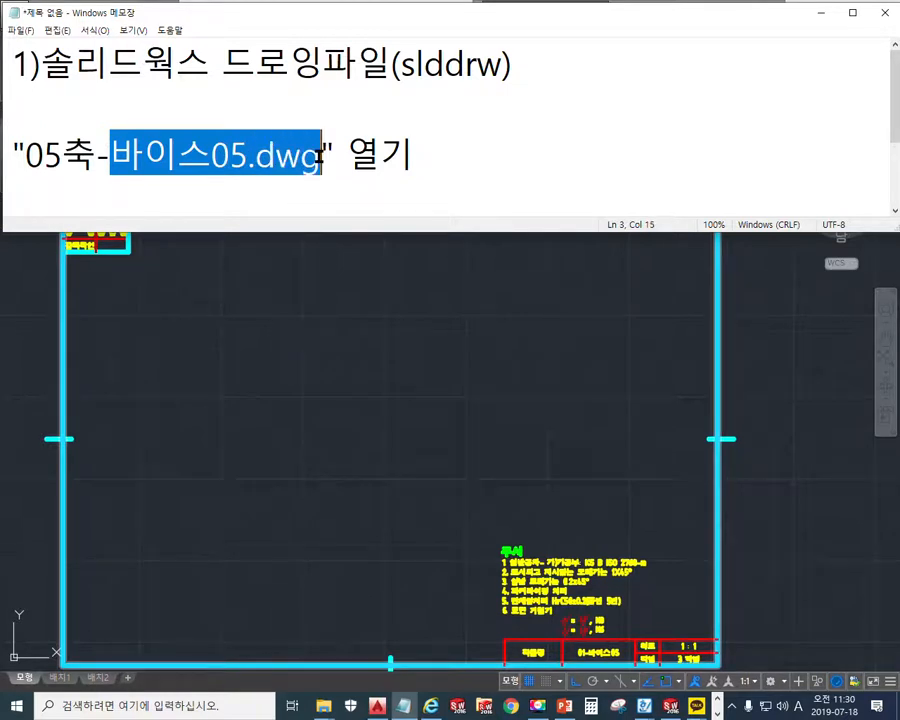
left_click_drag(27, 157, 313, 156)
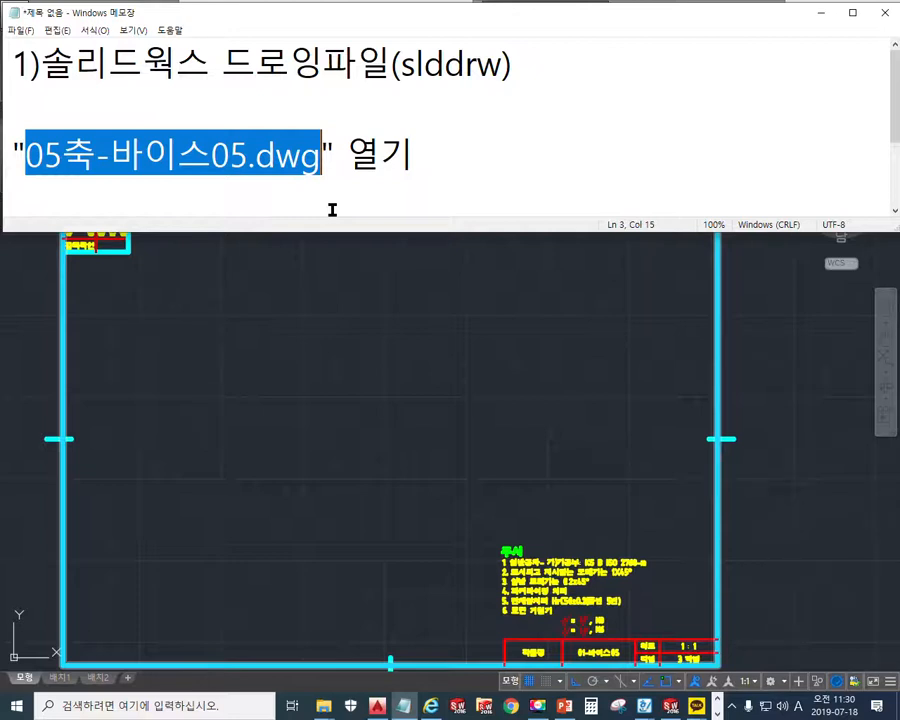
left_click_drag(336, 155, 12, 157)
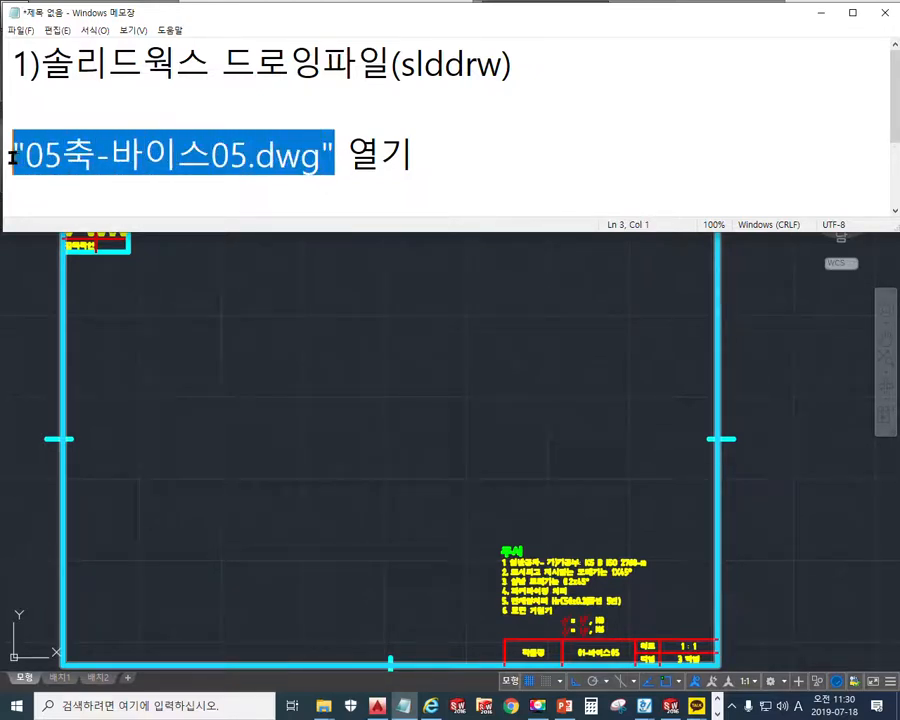
left_click(472, 172)
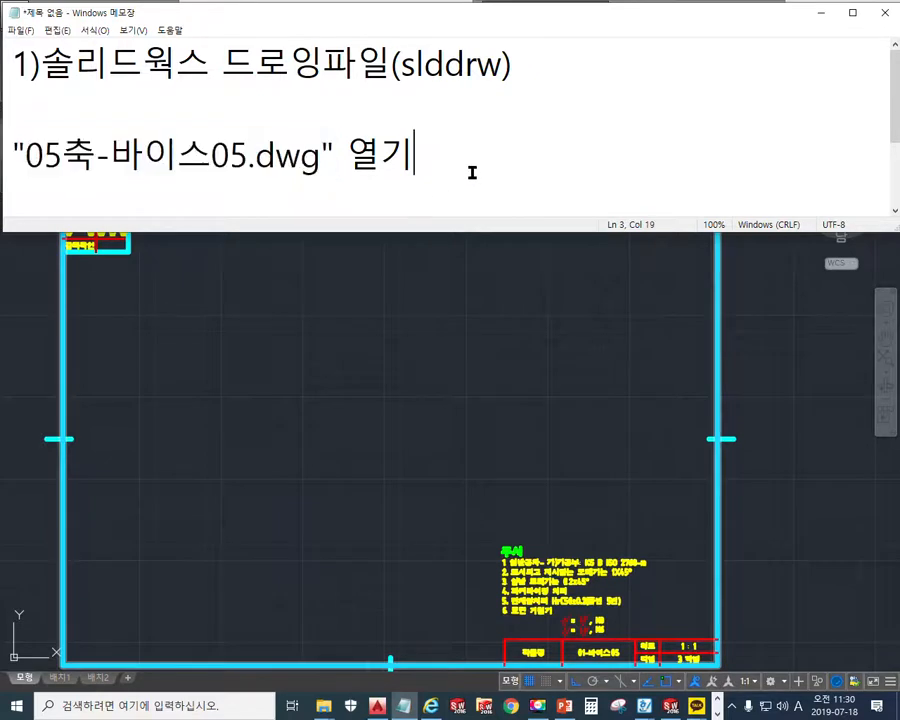
key("Return")
key("Return")
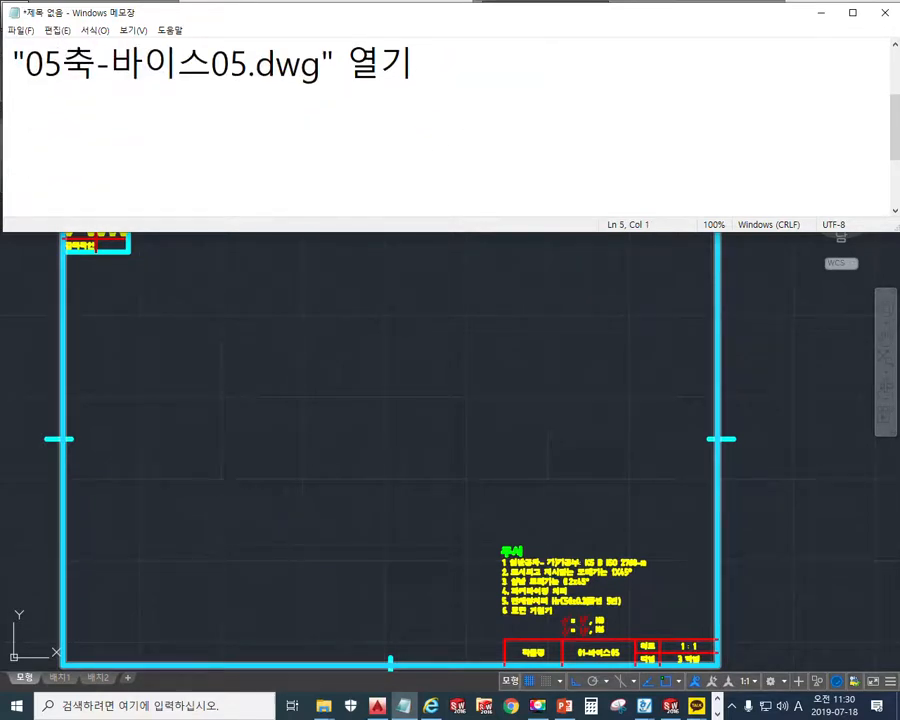
key("ctrl+v")
Remove the prefix 05축- from the duplicated file name so that it reads "바이스05.dwg".
key("Left")
key("Left")
key("Left")
key("Home")
key("Right")
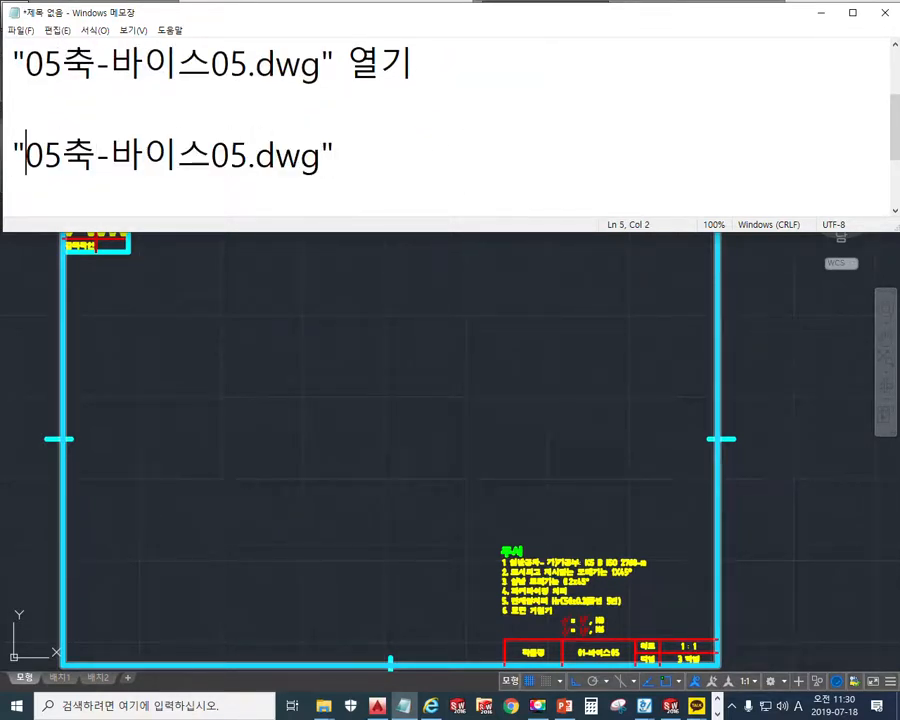
key("Delete")
key("Delete")
key("Delete")
key("Delete")
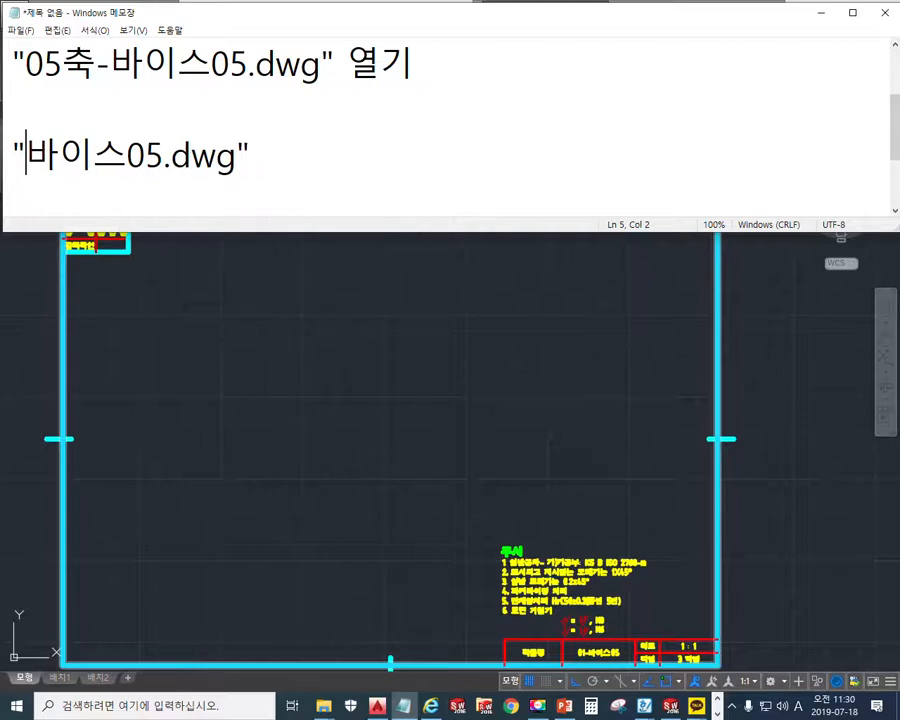
Add the text 다른이름저장 after the quoted "바이스05.dwg" in the notes.
key("End")
type("ek")
key("BackSpace")
key("BackSpace")
type("다른이르ㅁ저장")
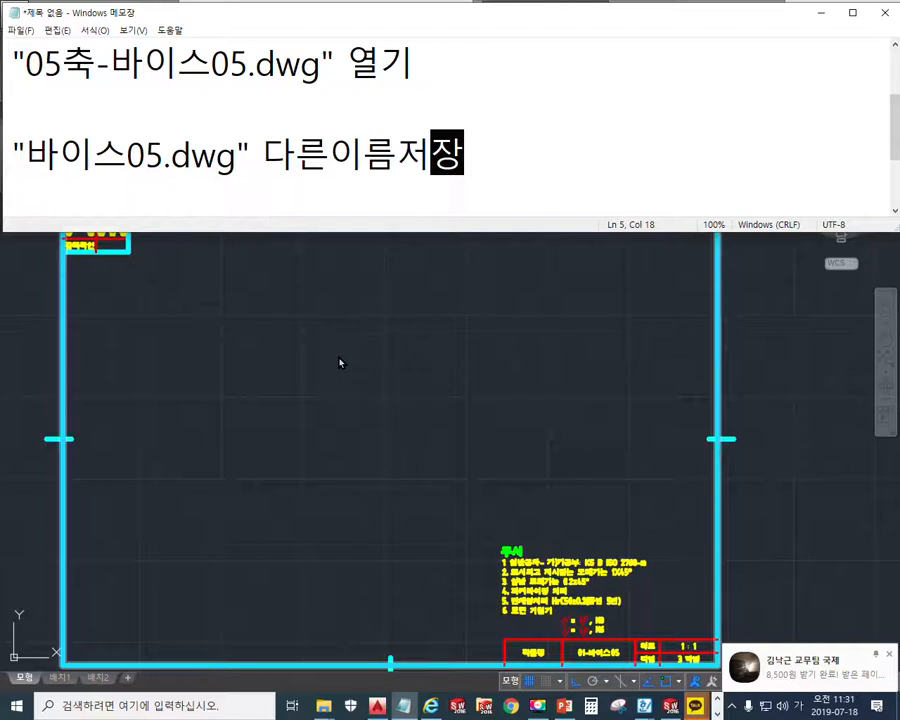
Review the two dwg file names in the notes and switch back to the AutoCAD drawing.
left_click_drag(288, 66, 33, 76)
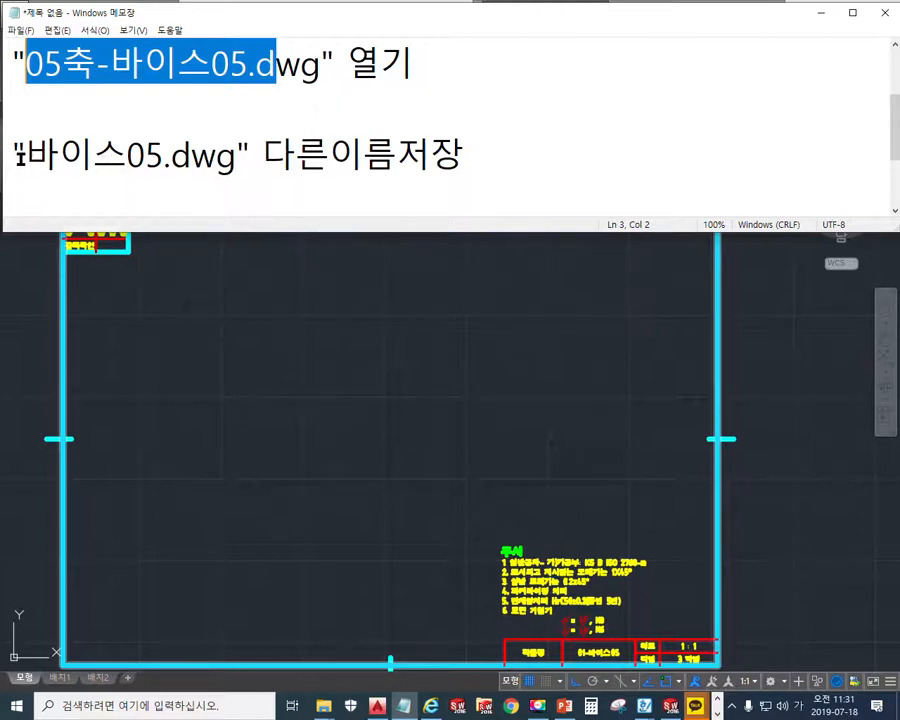
left_click_drag(19, 155, 281, 231)
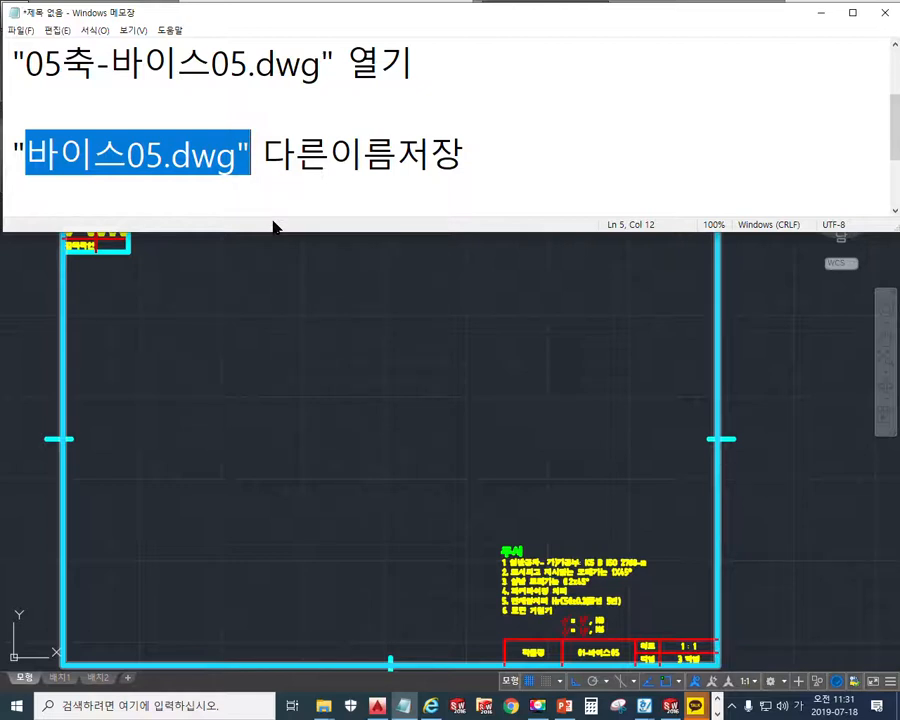
left_click(320, 374)
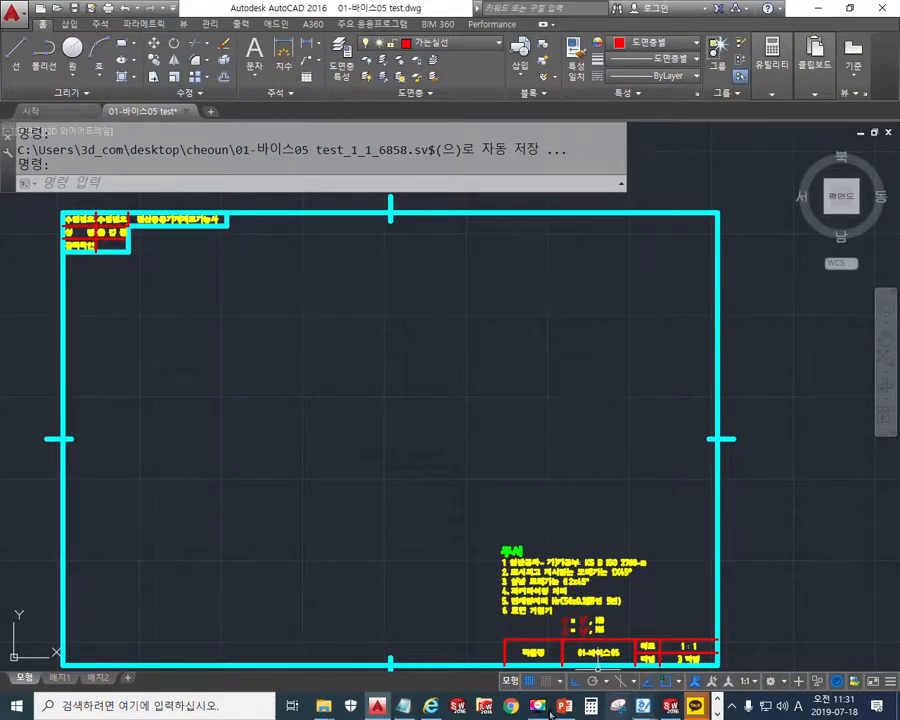
Copy the quoted file name "바이스05.dwg" from the Notepad notes and return to the AutoCAD drawing.
left_click(401, 709)
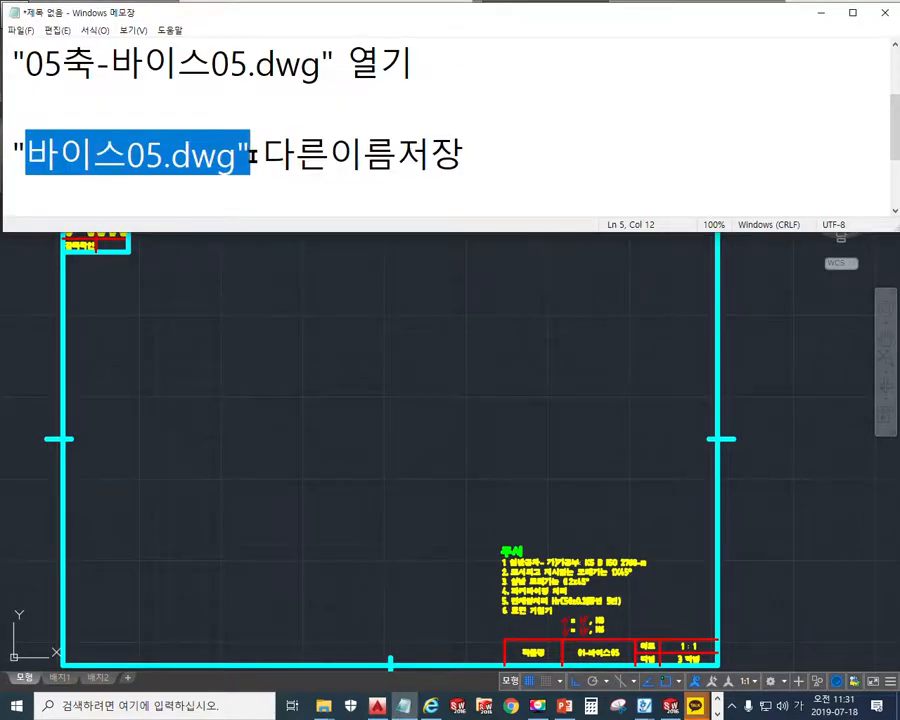
left_click_drag(251, 155, 6, 156)
key("ctrl+c")
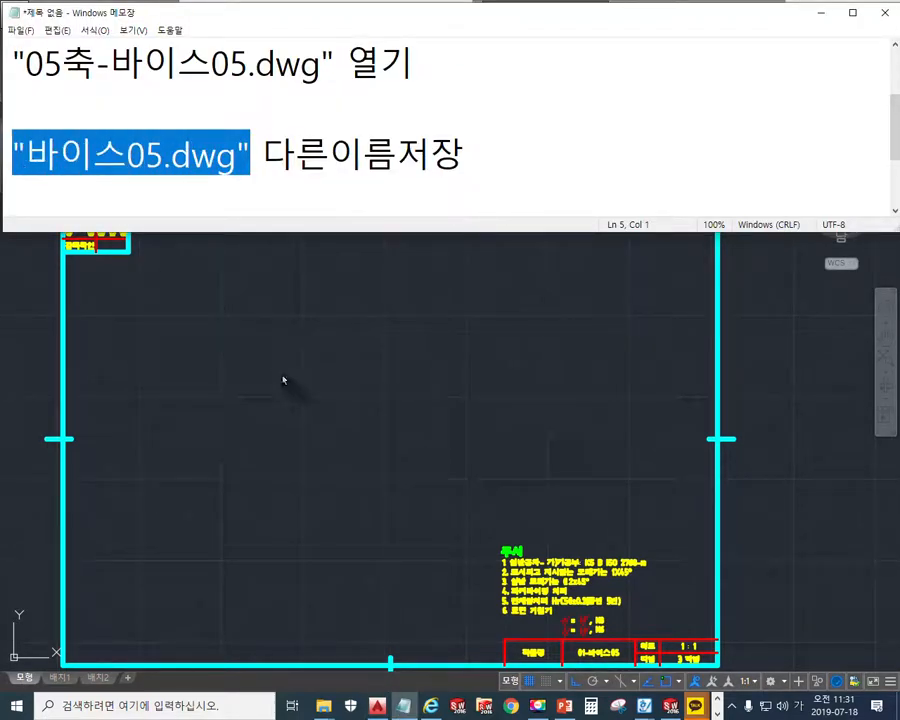
left_click(291, 438)
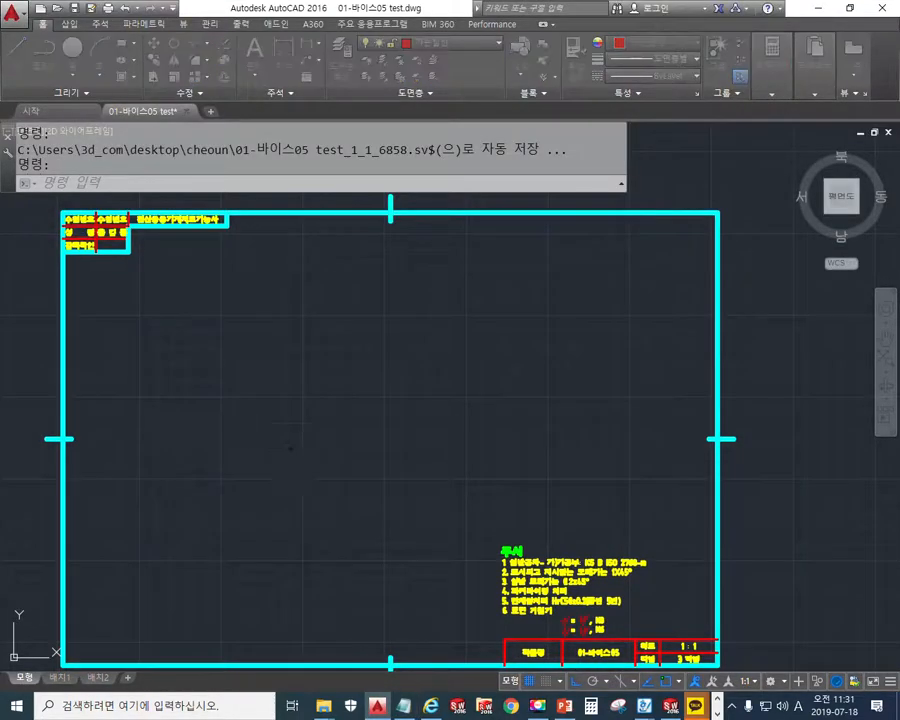
Save the drawing under the new name 0바이스05.dwg in the cheoun folder, reusing the copied file name.
key("ctrl+shift+s")
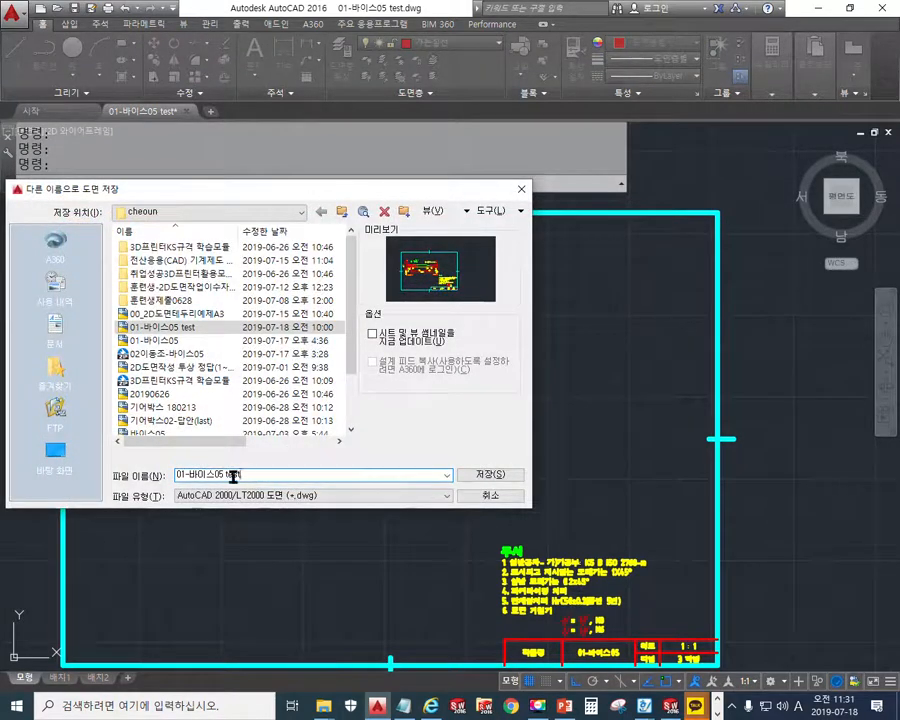
triple_click(280, 475)
key("ctrl+v")
key("Delete")
key("Return")
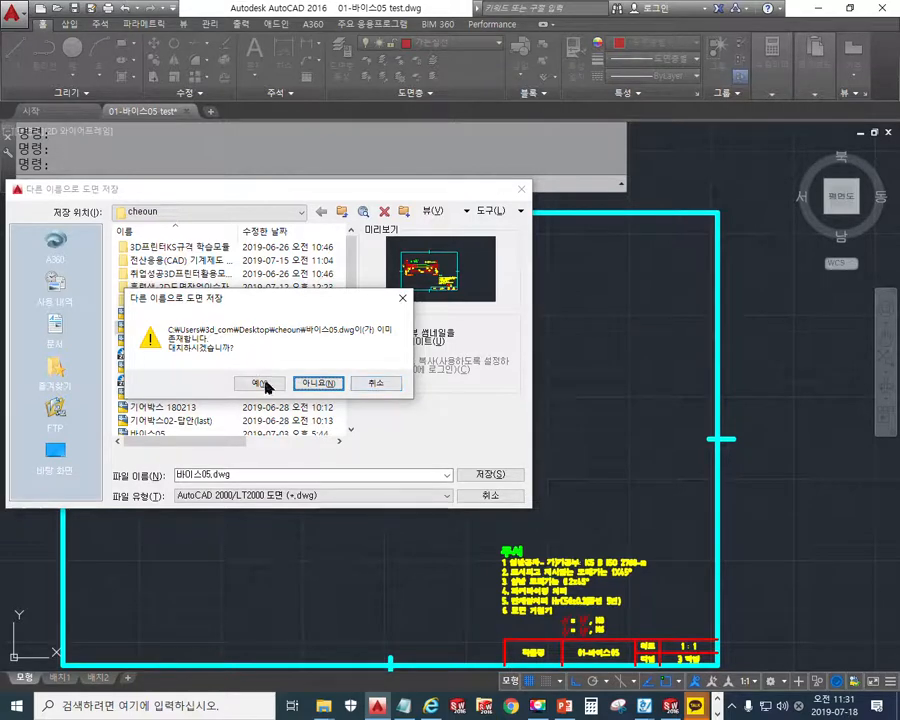
left_click(384, 386)
left_click(273, 474)
key("Home")
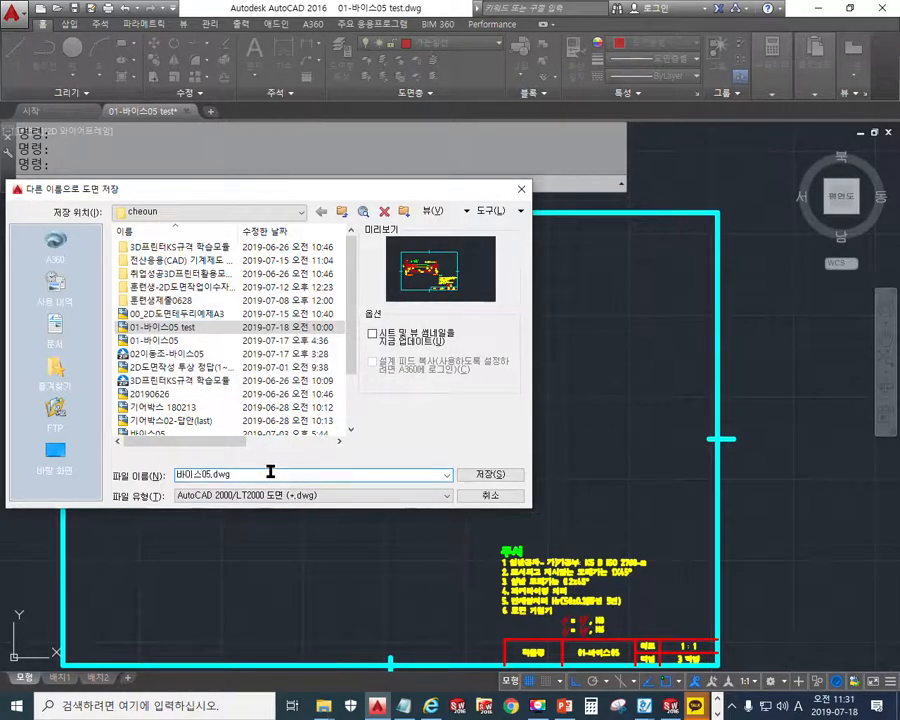
type("0")
key("Return")
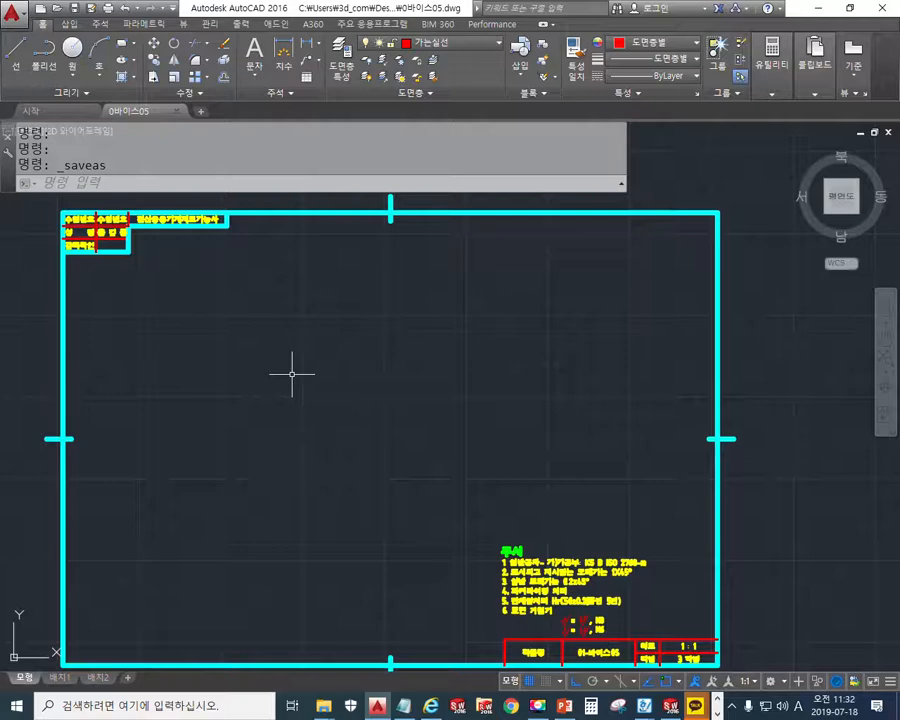
key("ctrl+o")
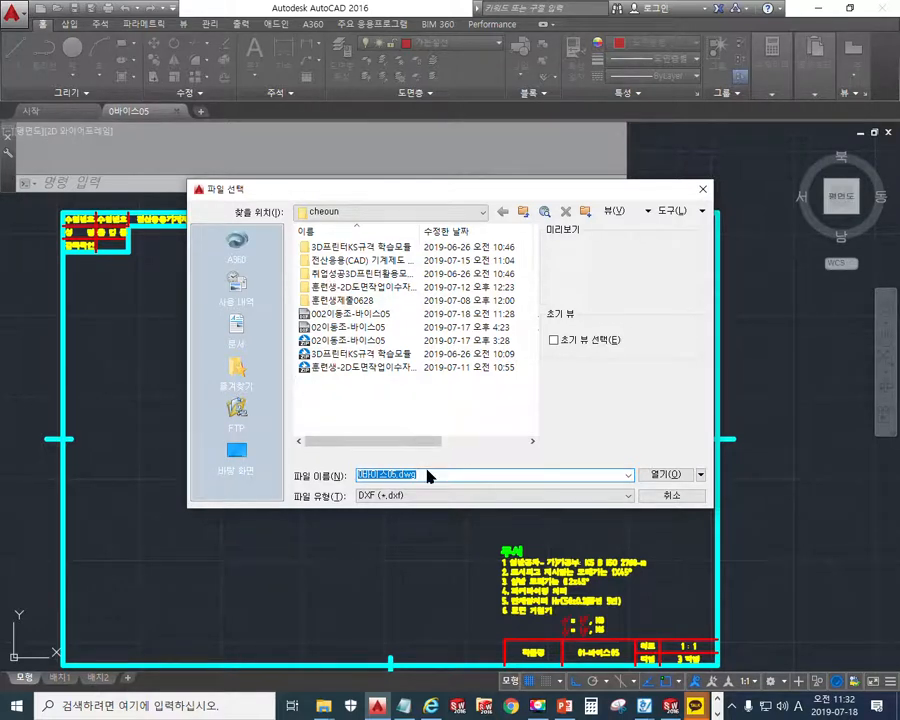
left_click(456, 495)
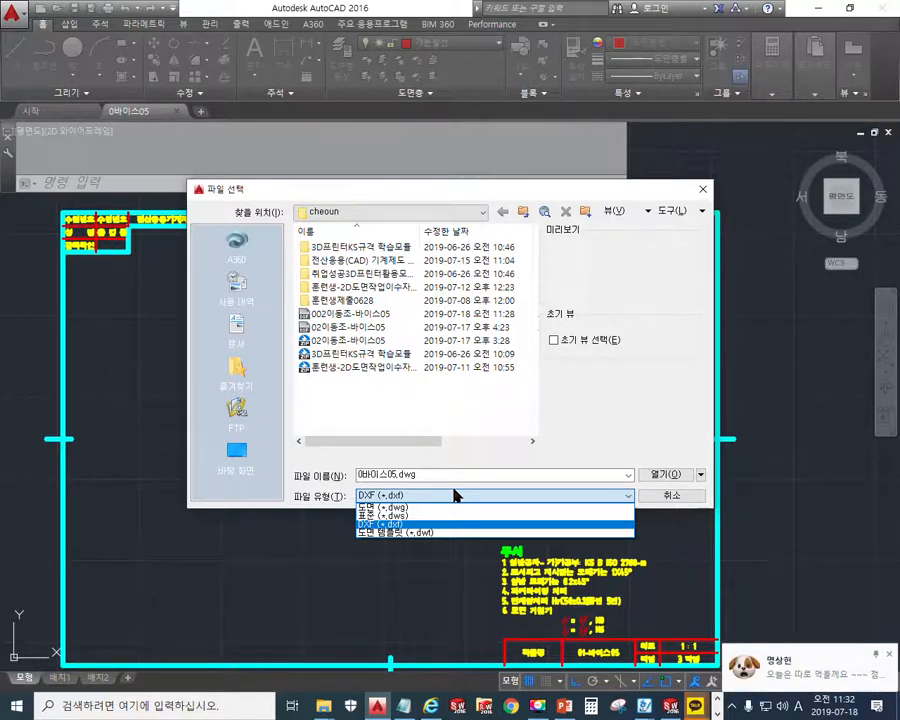
left_click(456, 495)
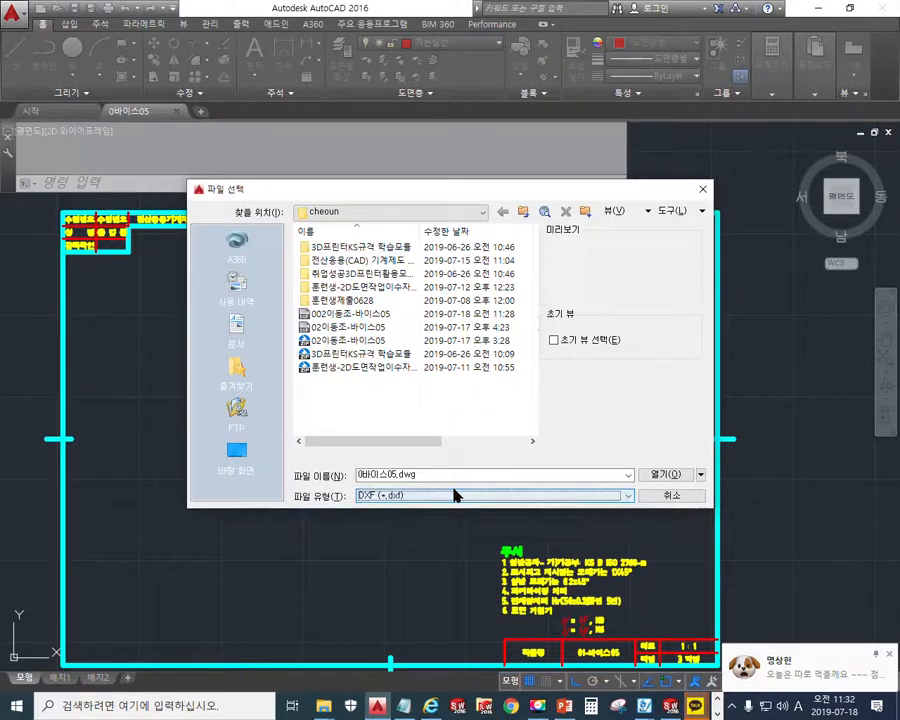
left_click(655, 475)
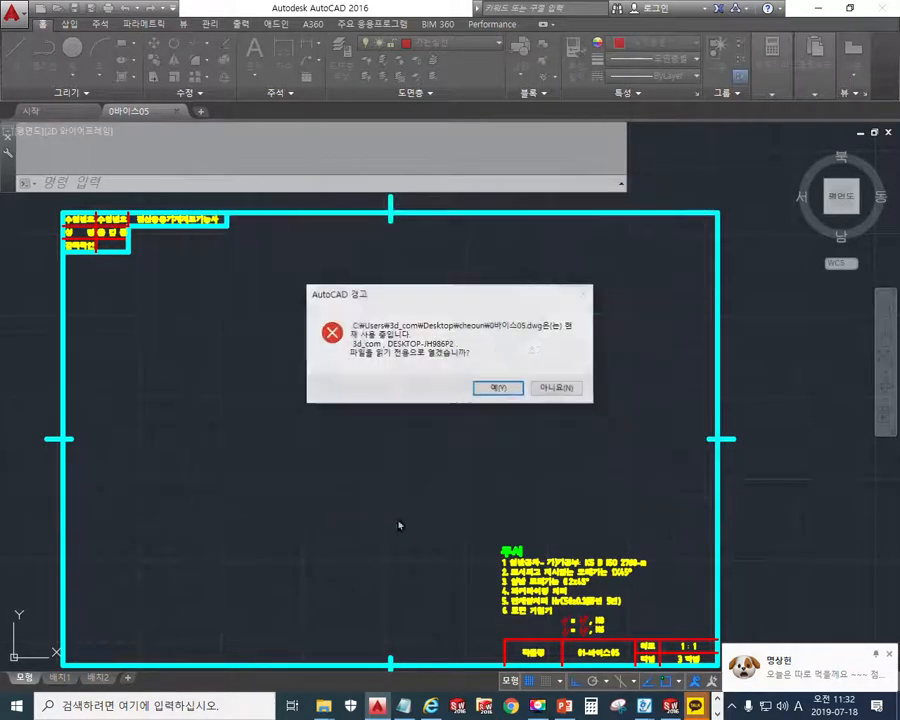
left_click(503, 389)
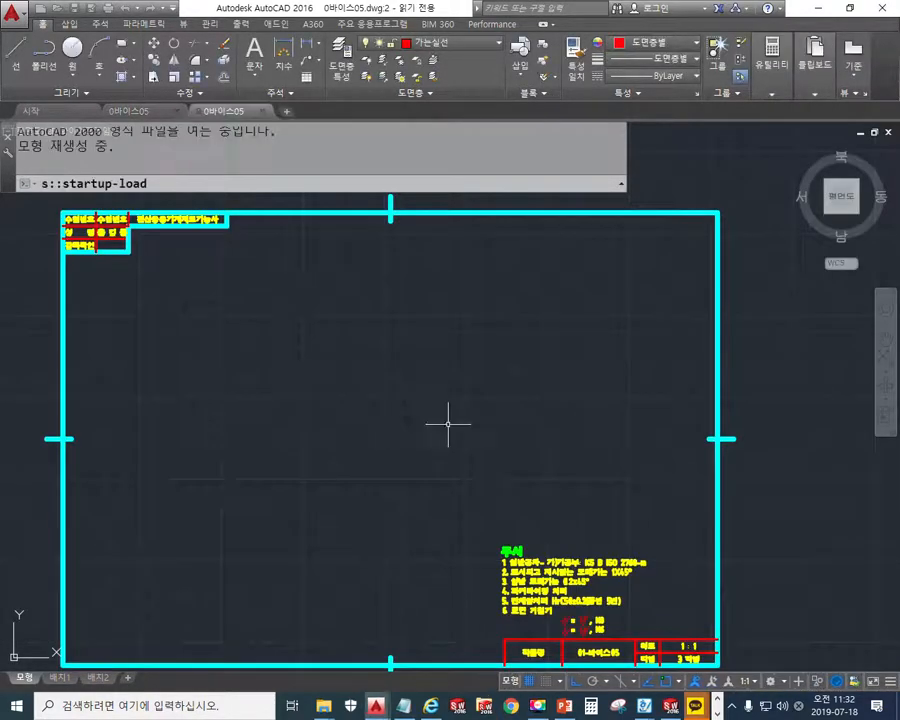
left_click(263, 111)
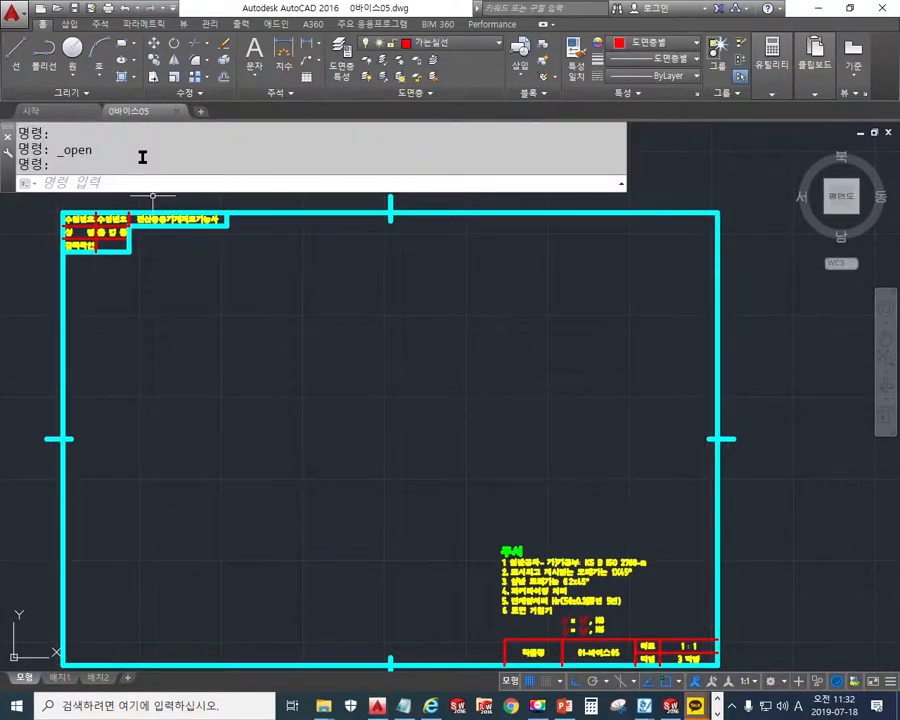
Open the DXF file 002이동조-바이스05 from the cheoun folder.
key("ctrl+o")
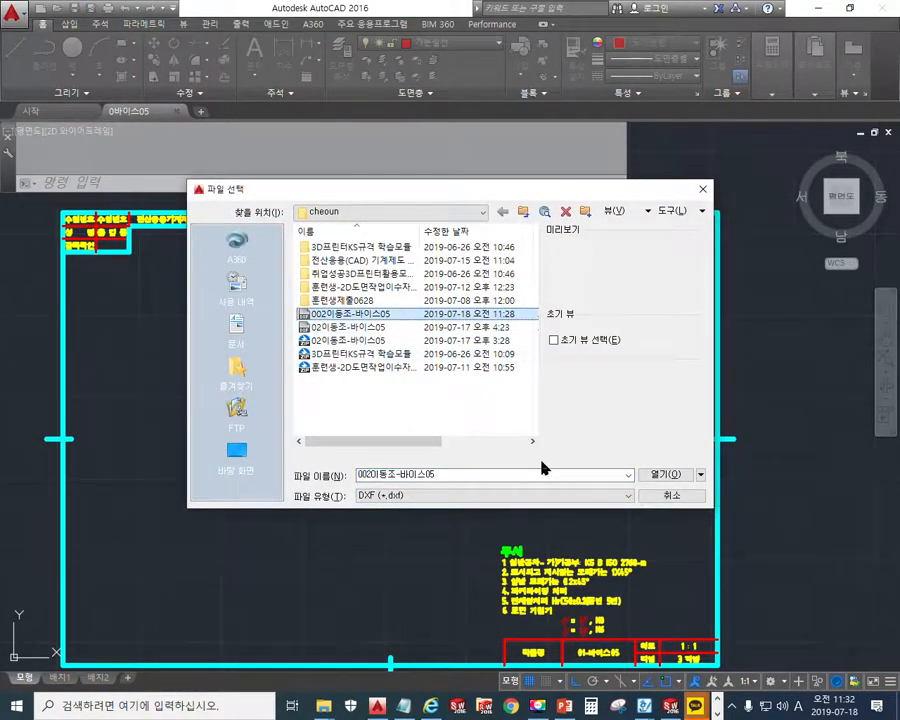
key("Return")
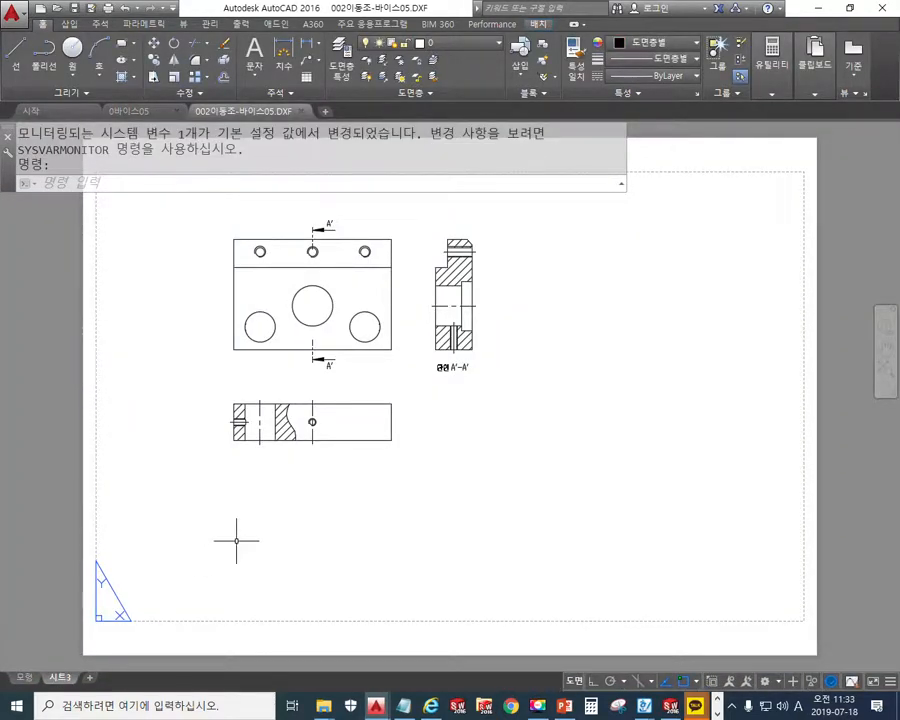
mouse_move(348, 474)
middle_mouse_down()
mouse_move(374, 508)
mouse_move(368, 472)
middle_mouse_up()
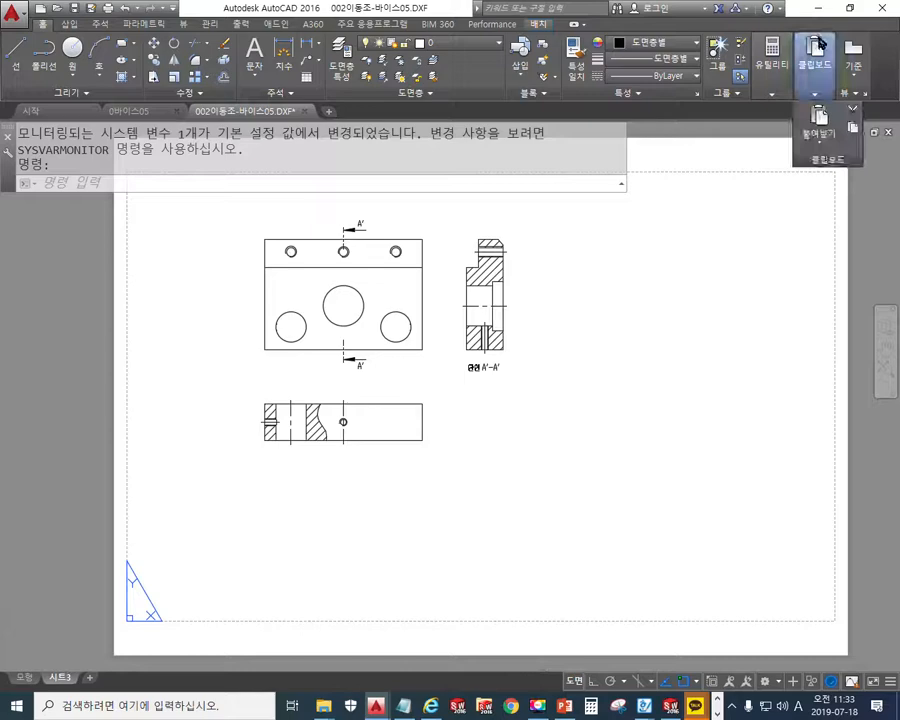
Shrink the AutoCAD window and mark the 모형 and 시트3 labels with the screen pen, clearing the marks at the end.
left_click(848, 8)
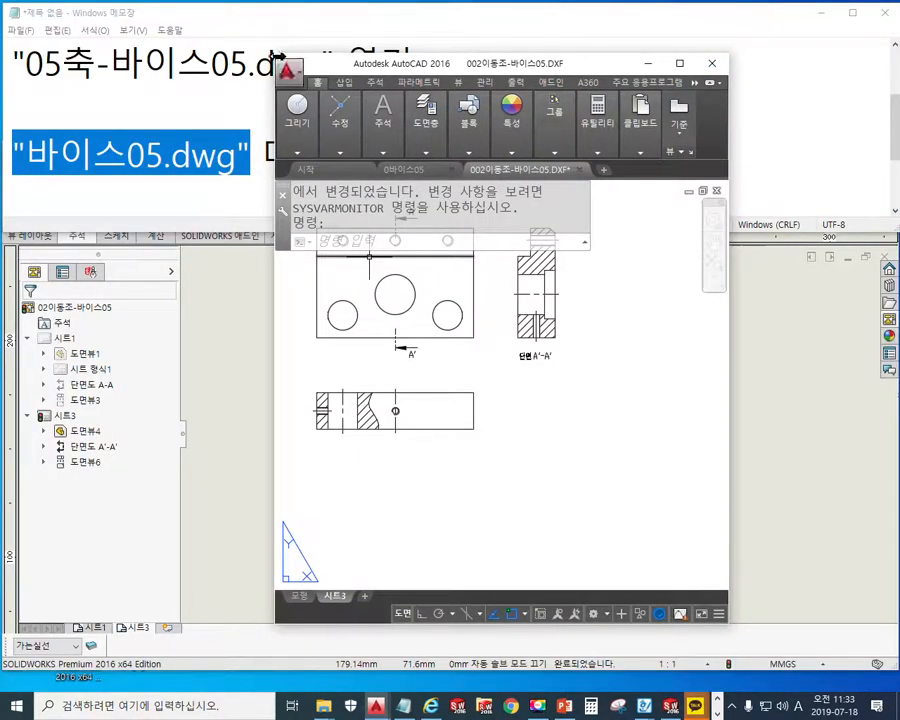
mouse_move(277, 62)
left_mouse_down()
mouse_move(38, 62)
mouse_move(52, 62)
left_mouse_up()
left_click_drag(338, 626, 354, 428)
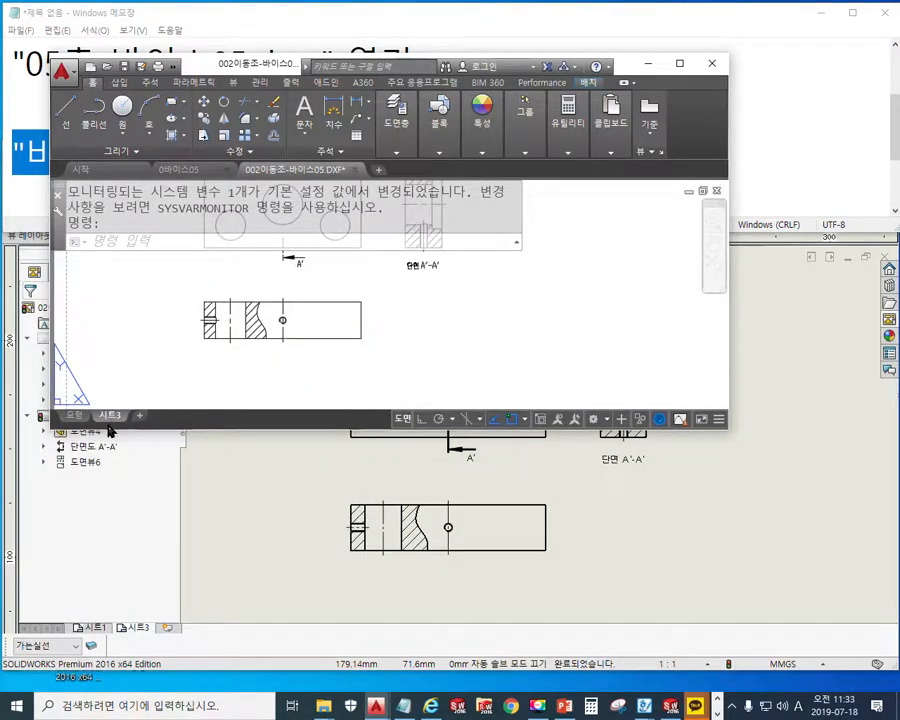
key("F12")
mouse_move(60, 428)
left_mouse_down()
mouse_move(52, 405)
mouse_move(74, 430)
left_mouse_up()
mouse_move(102, 392)
left_mouse_down()
mouse_move(96, 425)
mouse_move(130, 436)
left_mouse_up()
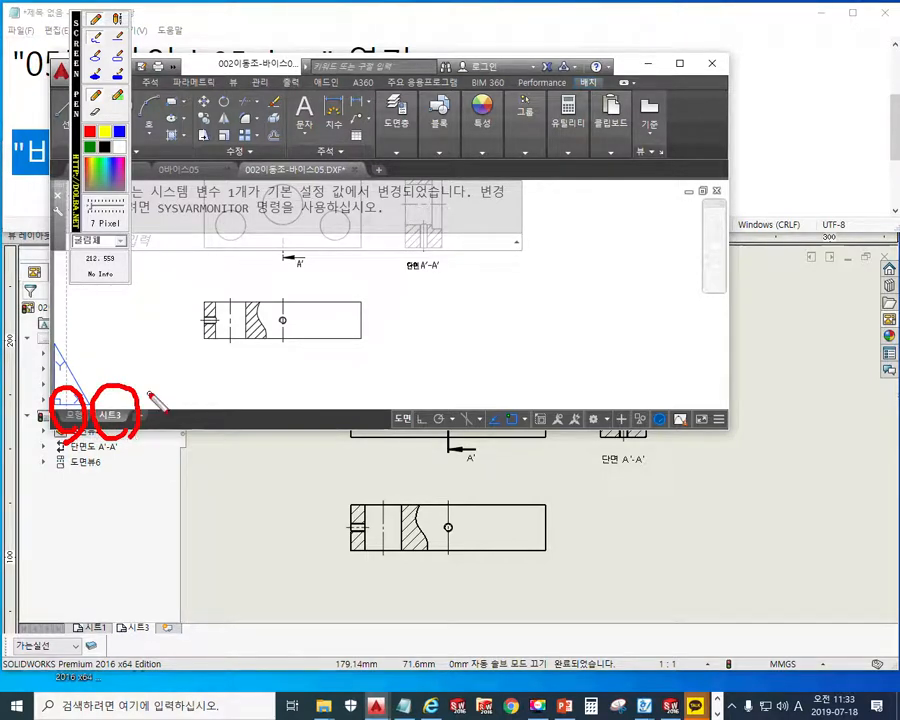
mouse_move(118, 352)
left_mouse_down()
mouse_move(136, 342)
mouse_move(167, 366)
left_mouse_up()
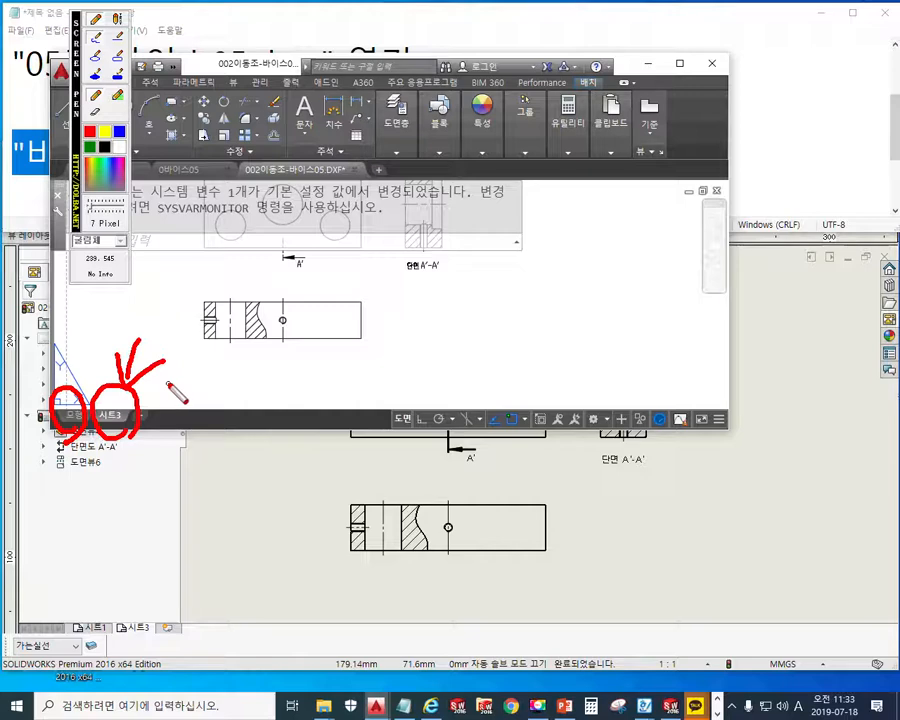
key("Escape")
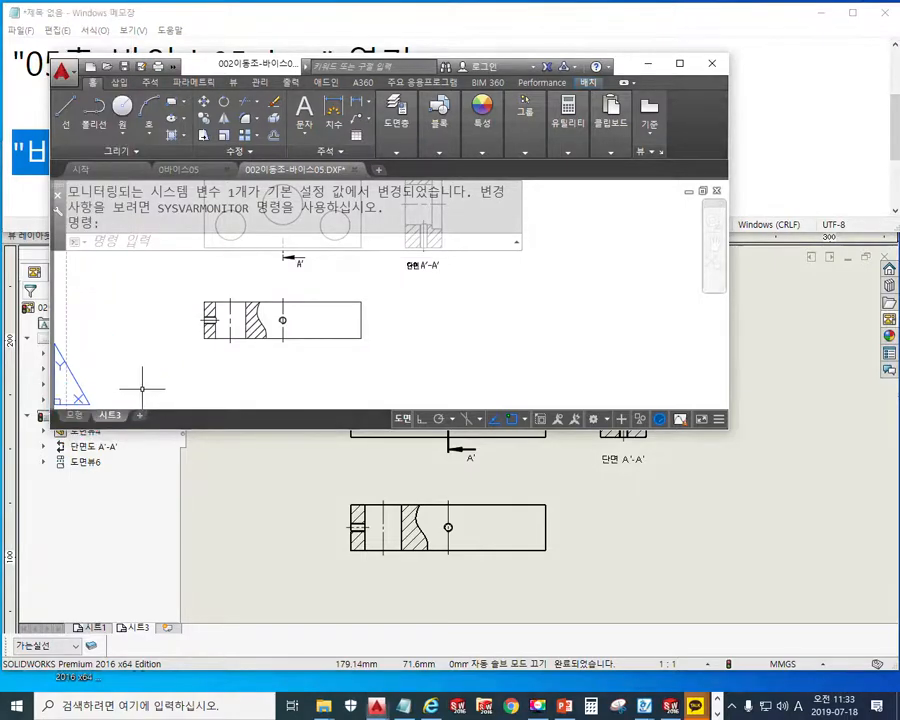
Compare the model space of the DXF drawing with its 시트3 layout in the maximized window.
left_click(74, 414)
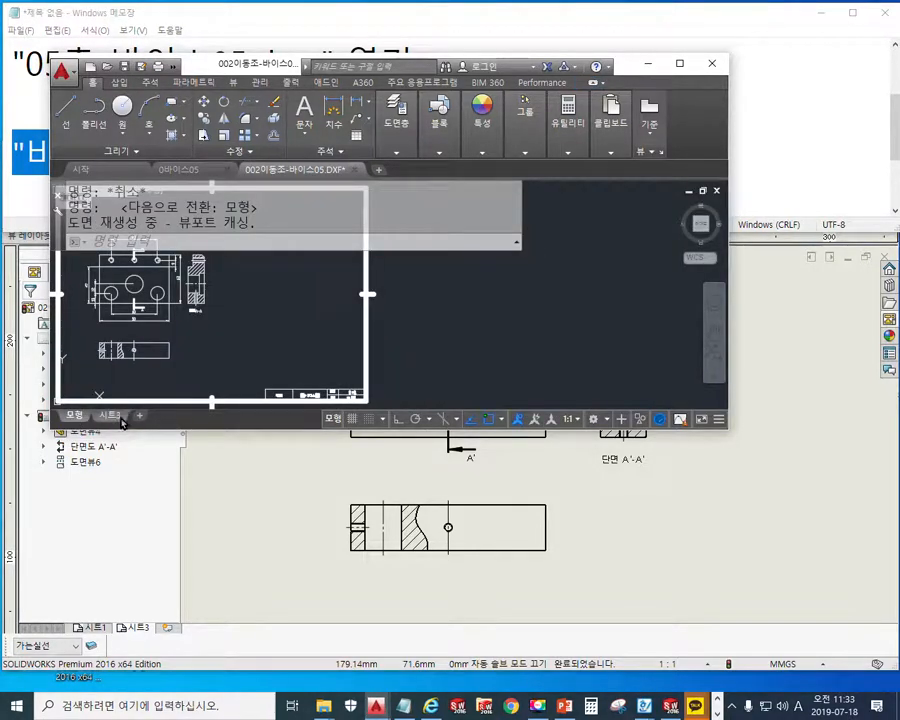
left_click(111, 415)
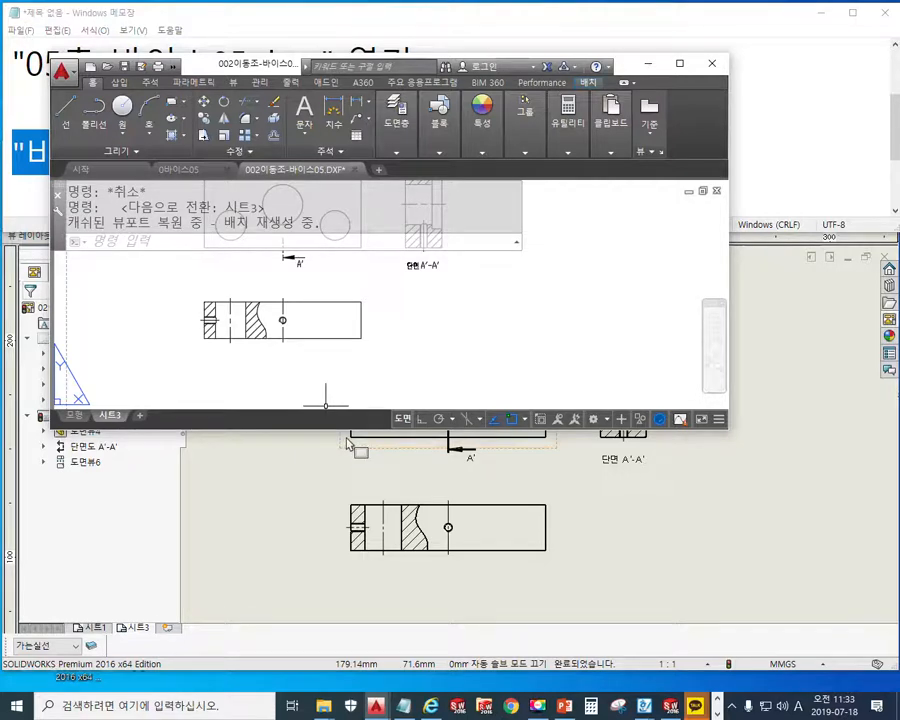
left_click(679, 64)
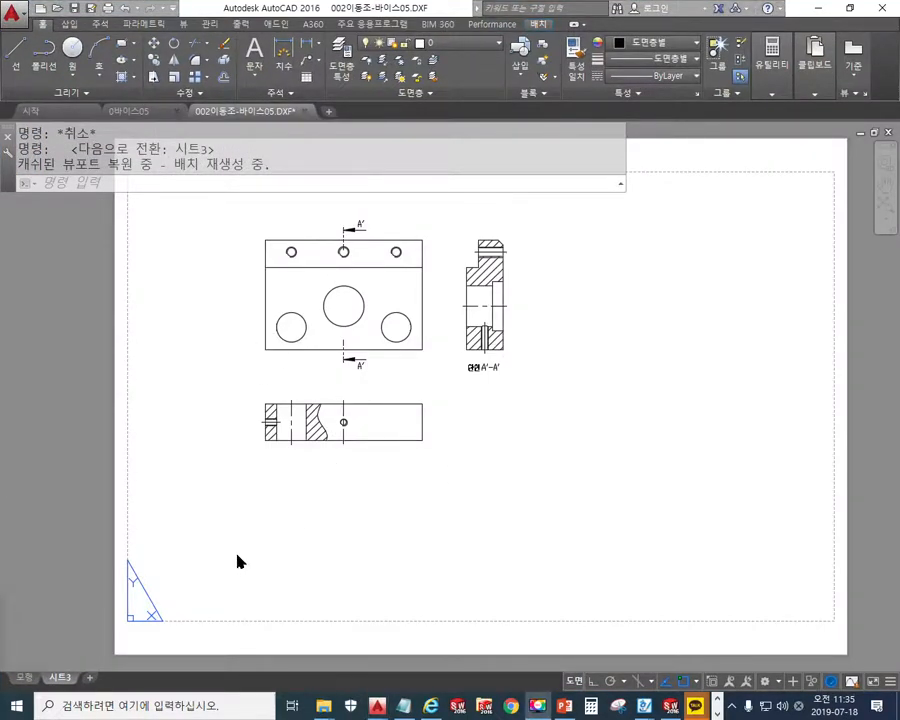
left_click(24, 682)
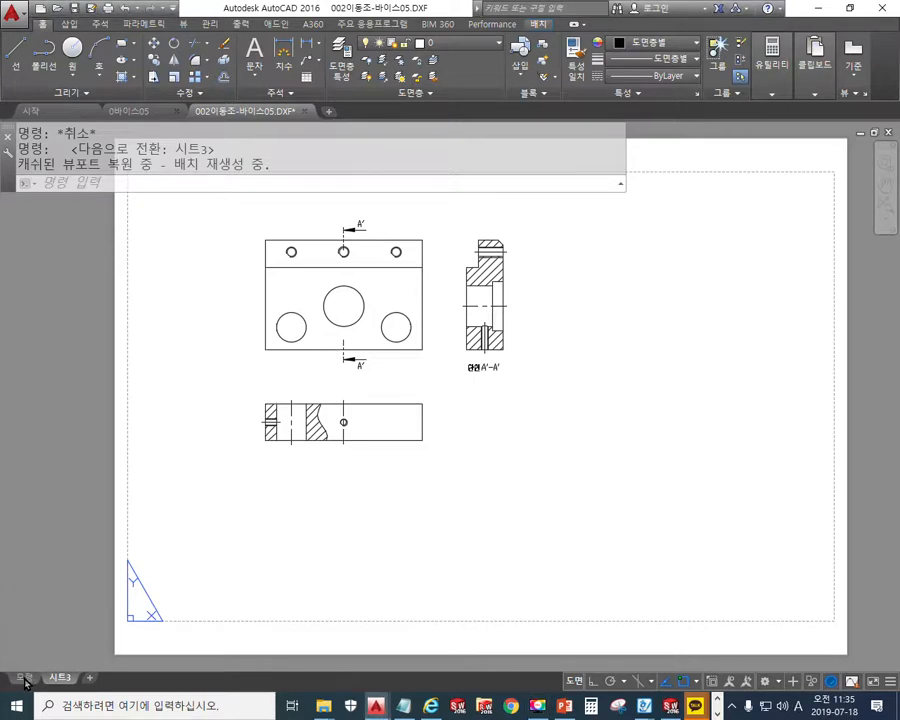
left_click(62, 680)
left_click(22, 681)
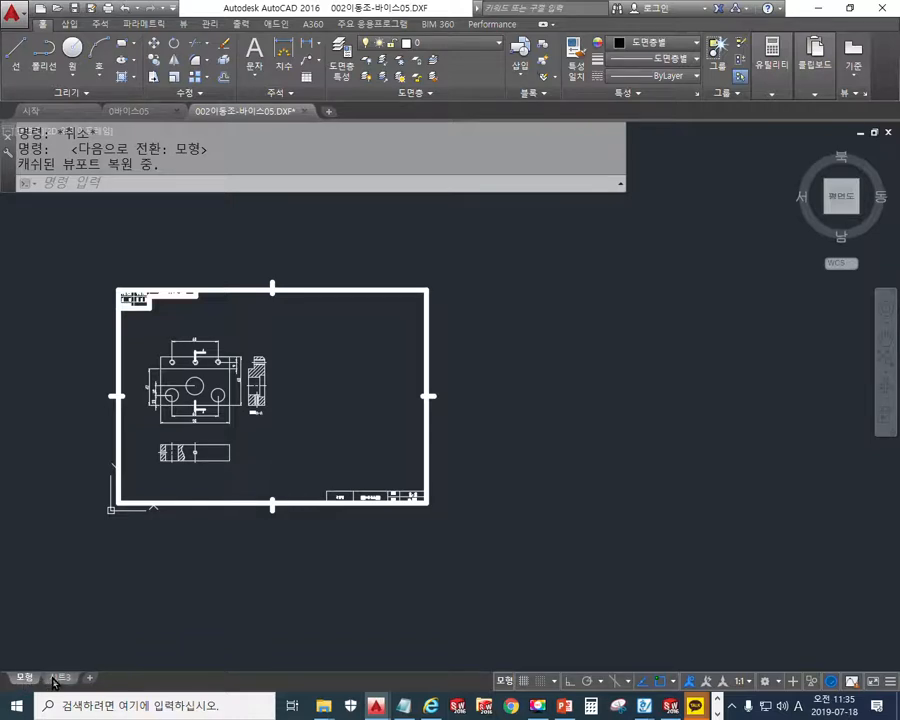
left_click(60, 678)
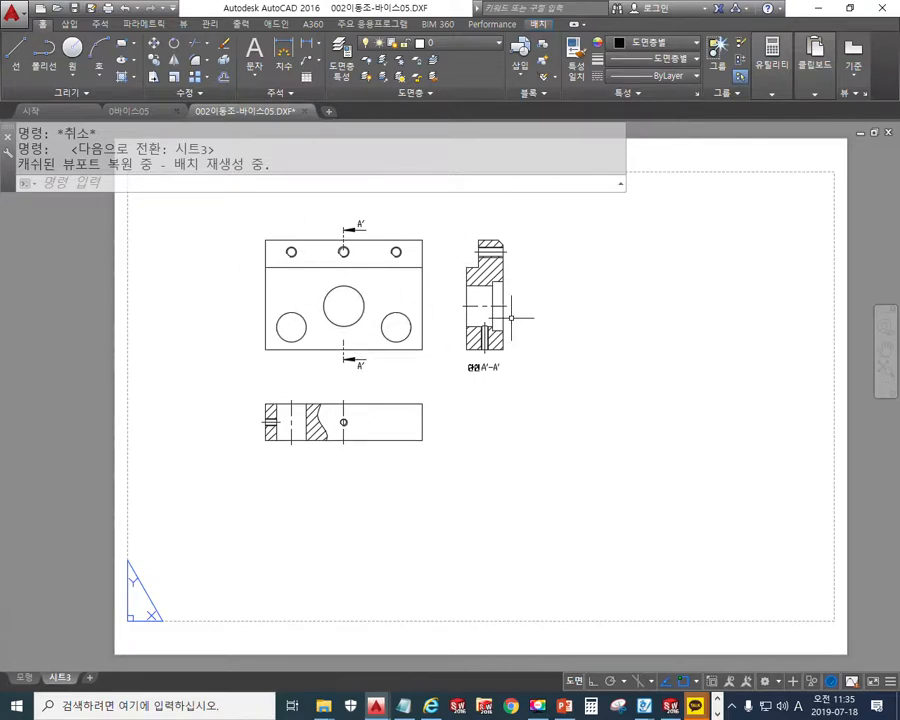
Cut all the vise jaw views, including section A'-A', from the 시트3 layout to the clipboard.
middle_click_drag(468, 314, 486, 362)
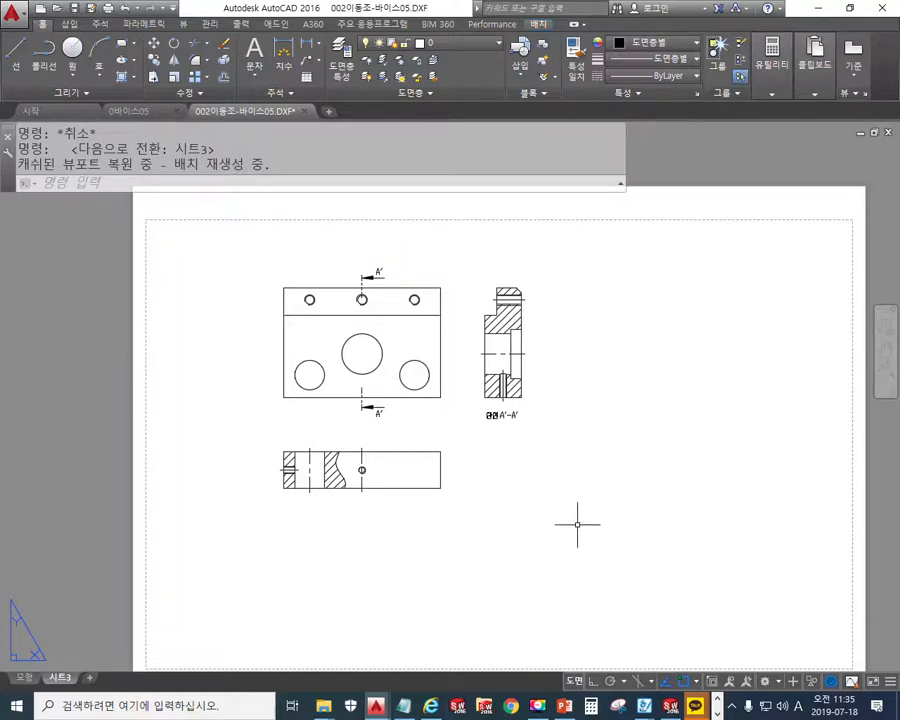
left_click(577, 524)
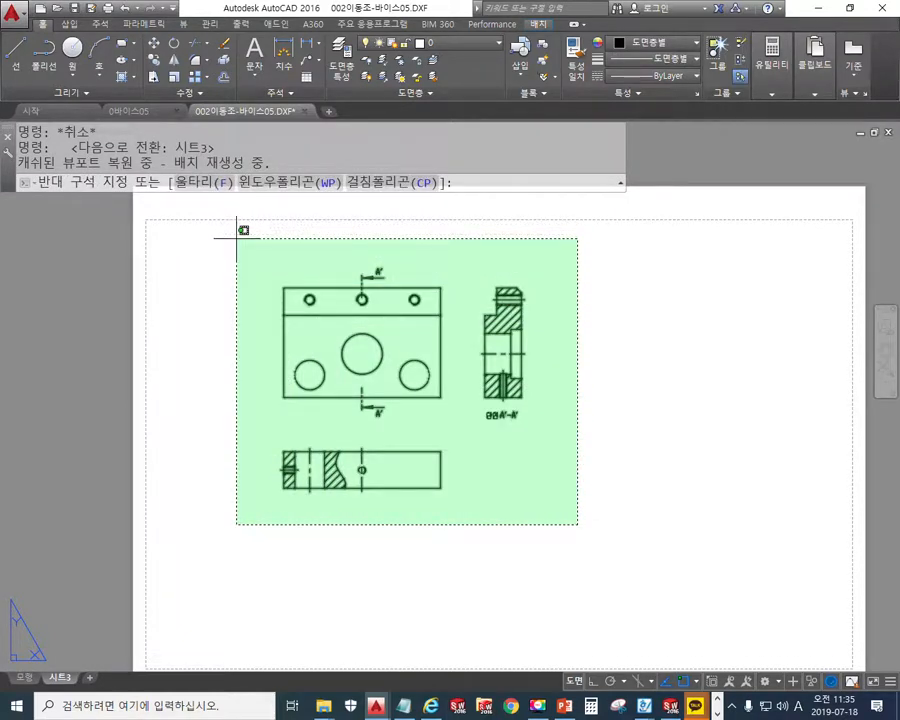
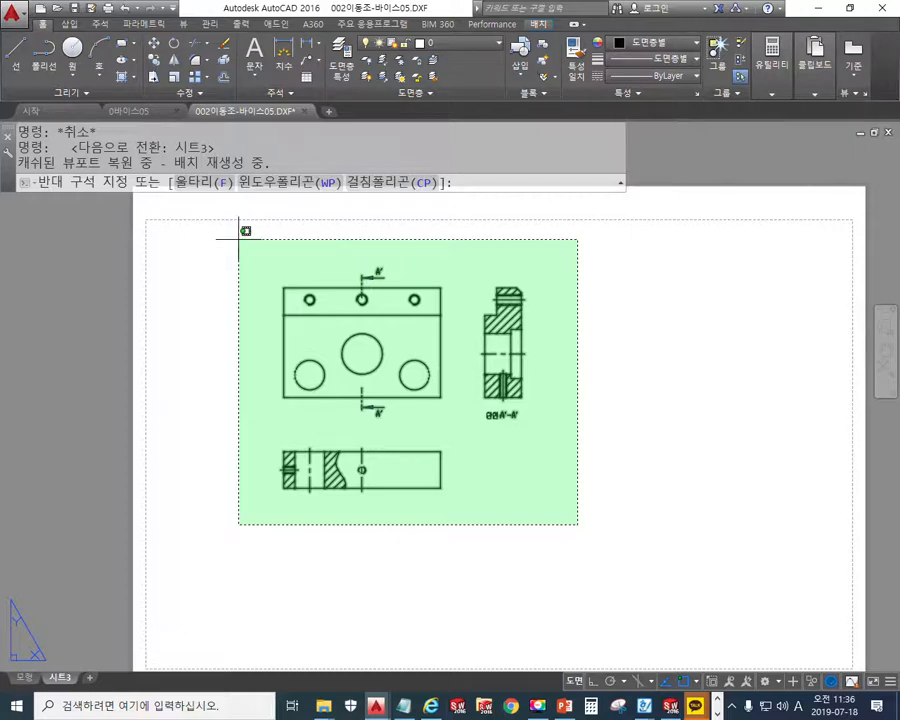
left_click(239, 239)
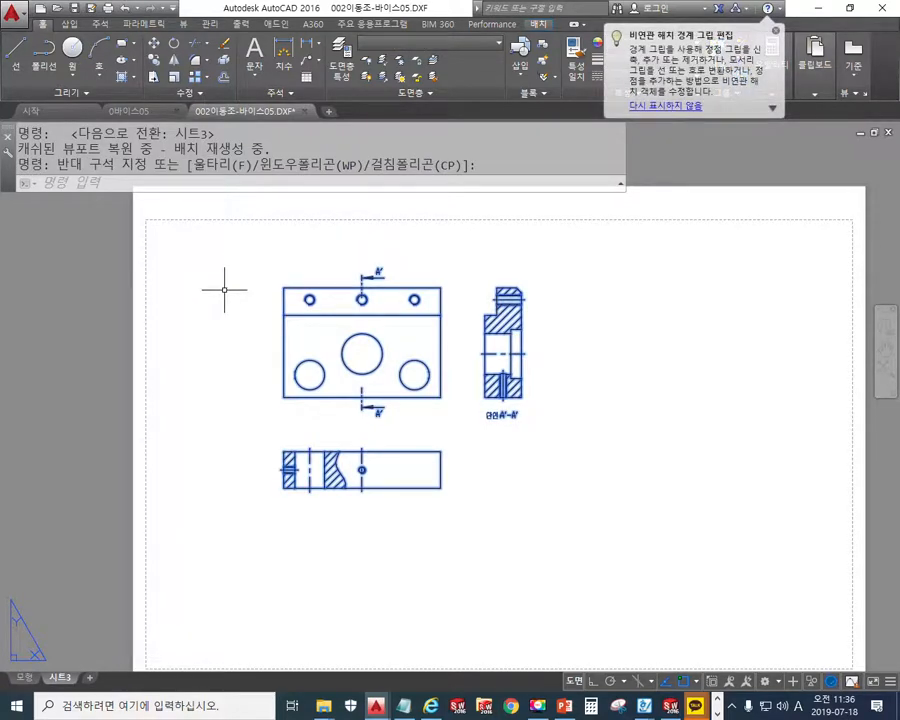
key("ctrl+x")
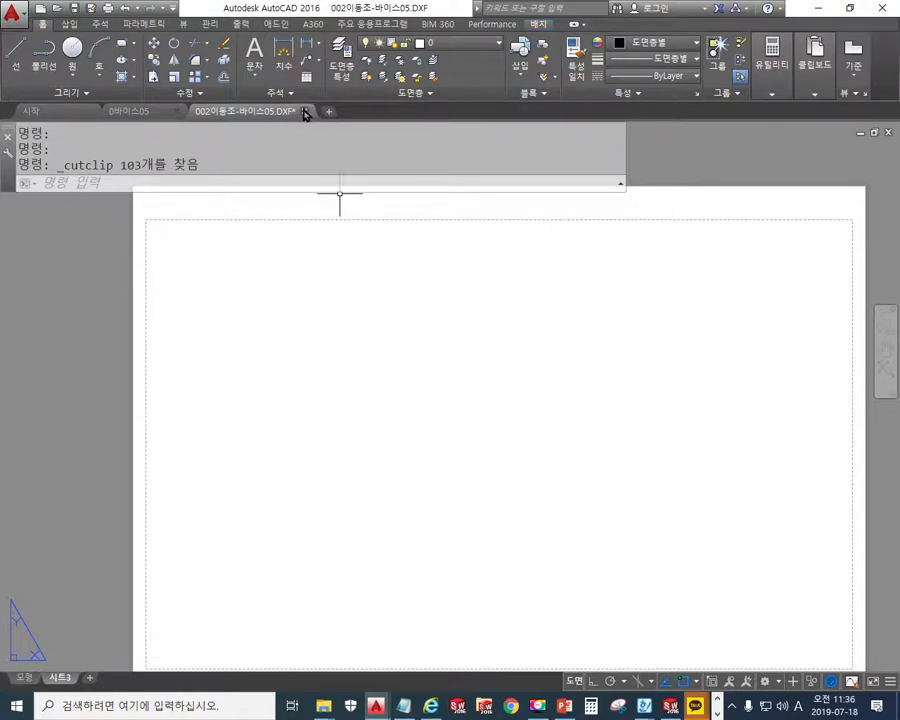
Close the DXF drawing without saving and paste the vise jaw views below the bordered sheet in 0바이스05.dwg.
left_click(305, 111)
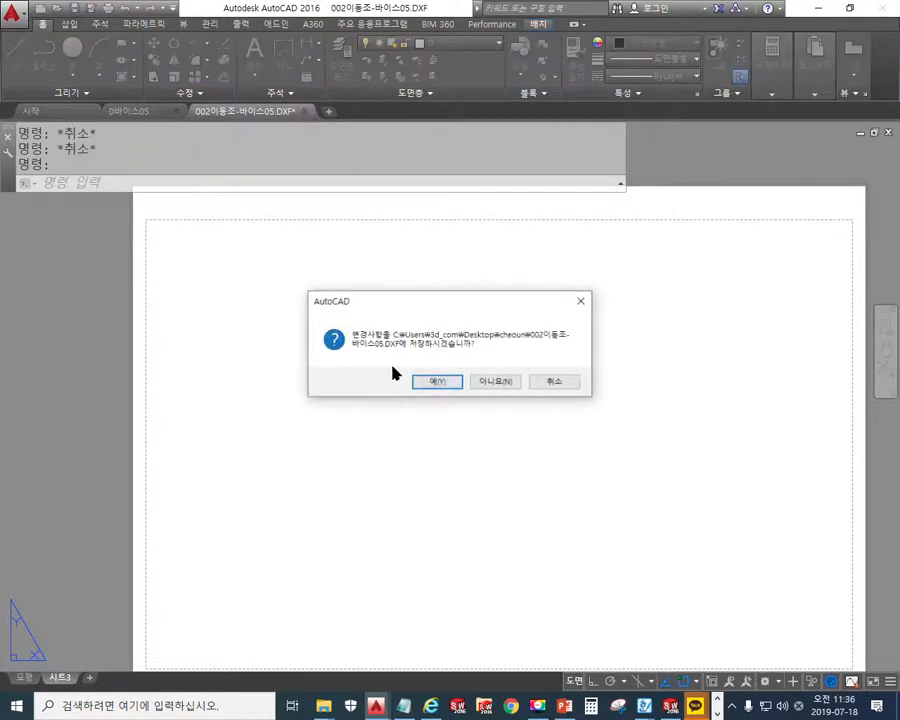
left_click(495, 382)
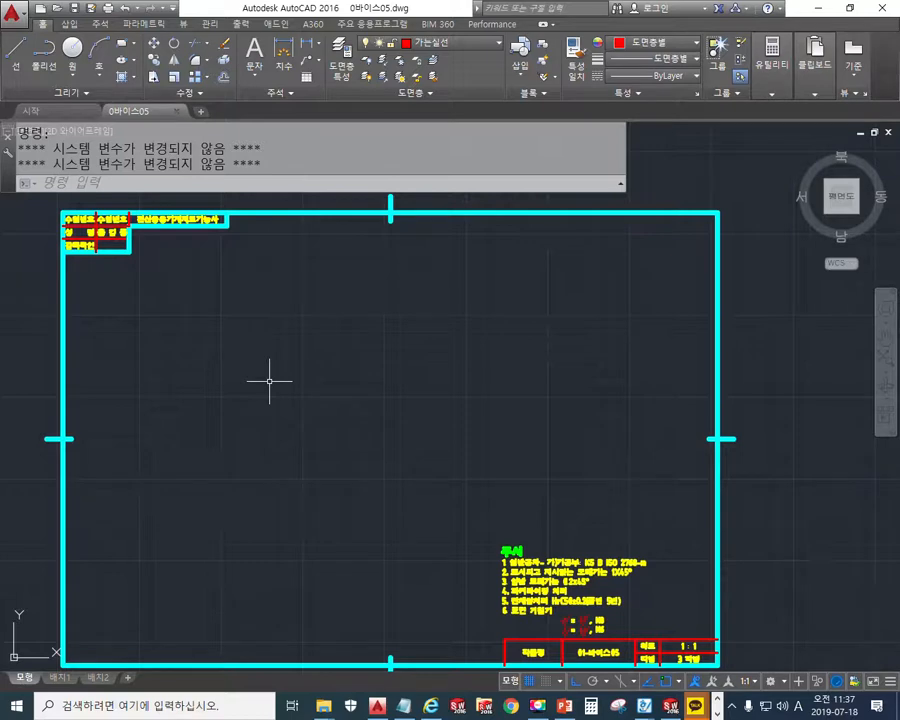
key("ctrl+v")
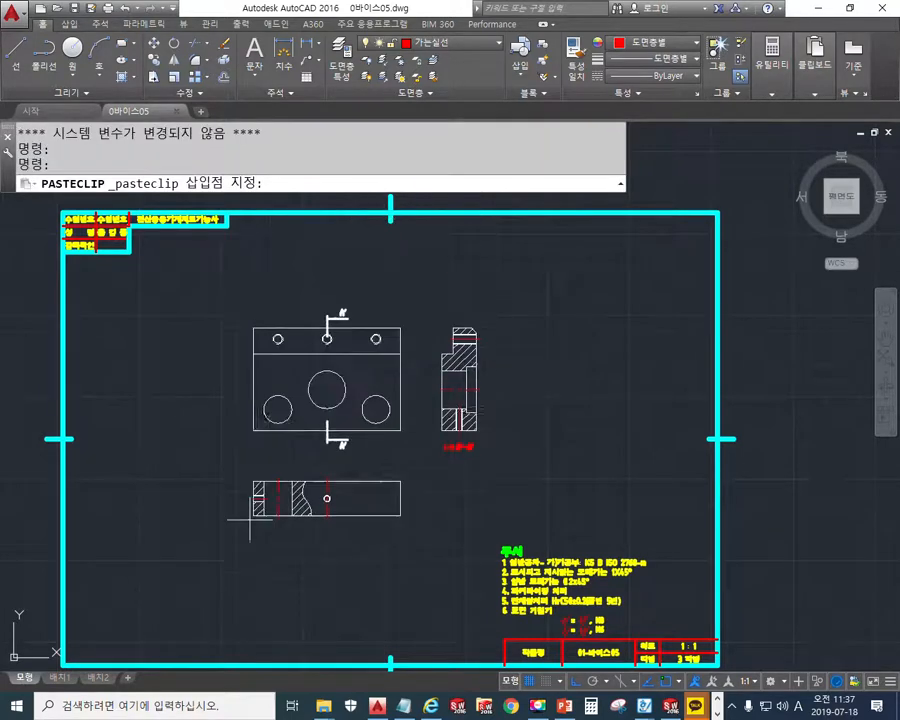
scroll(295, 498, "down", 4)
middle_click_drag(295, 498, 331, 422)
scroll(328, 416, "up", 3)
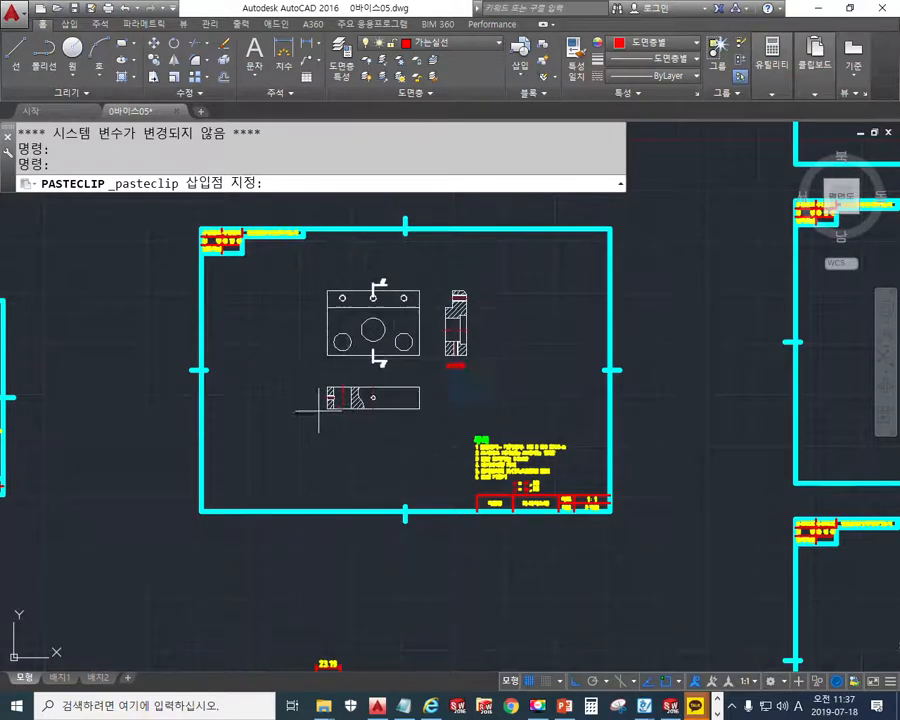
middle_click_drag(340, 518, 250, 336)
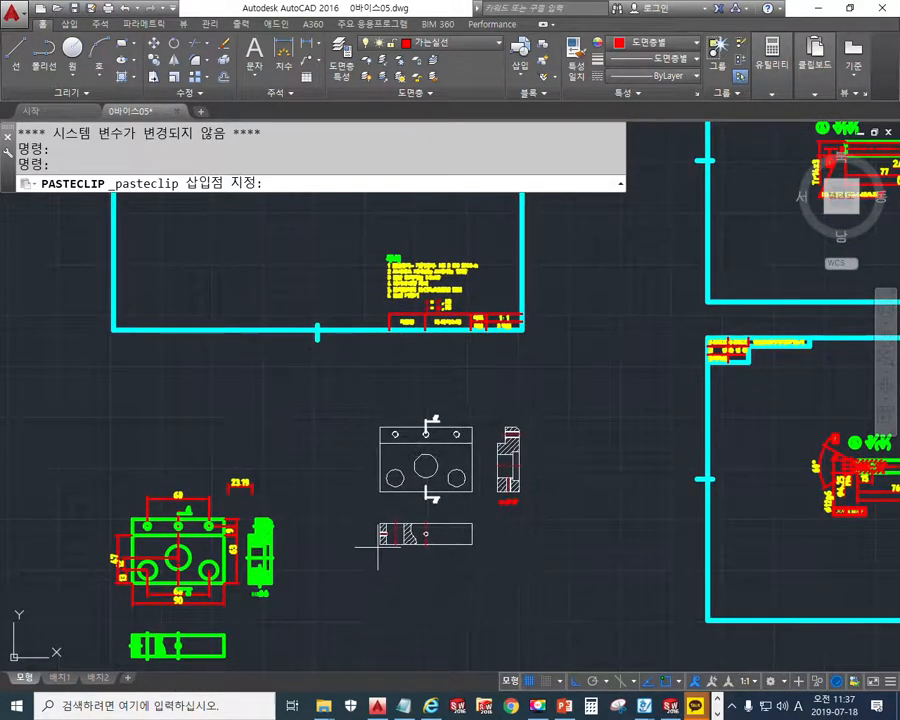
left_click(376, 563)
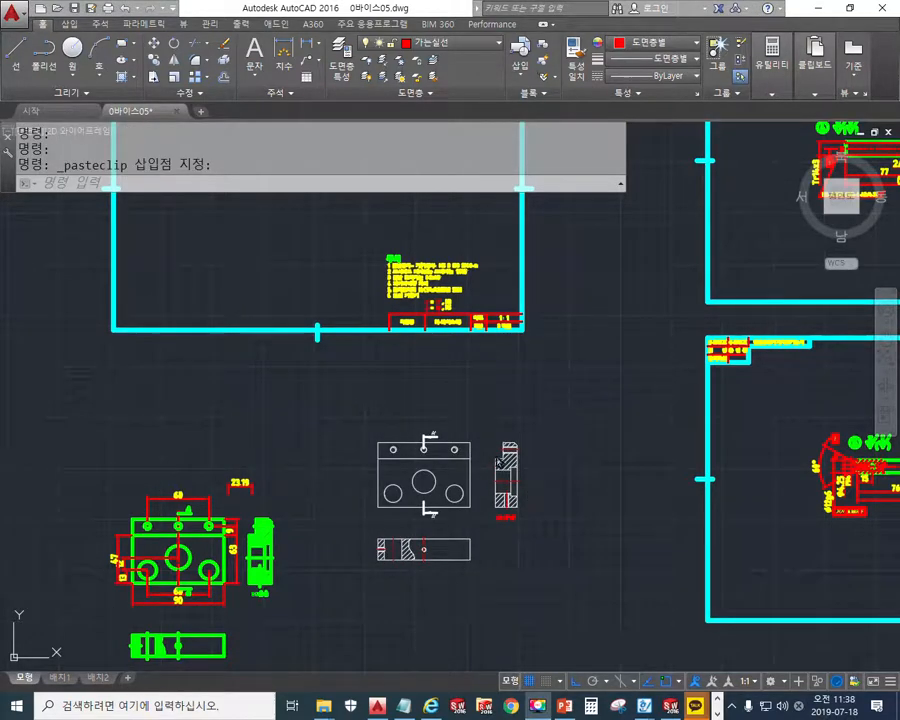
Set the colour of all the pasted vise jaw views to ByLayer in their object properties.
middle_click_drag(532, 416, 453, 557)
scroll(422, 512, "up", 4)
mouse_move(422, 512)
middle_mouse_down()
mouse_move(416, 486)
mouse_move(420, 518)
middle_mouse_up()
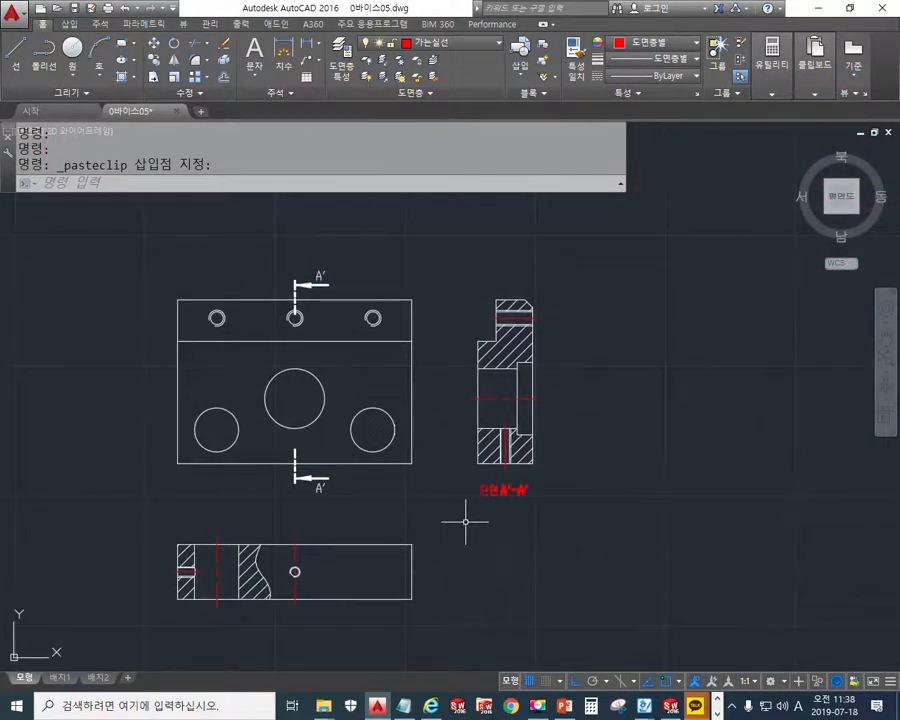
scroll(462, 524, "down", 3)
middle_click_drag(336, 309, 374, 415)
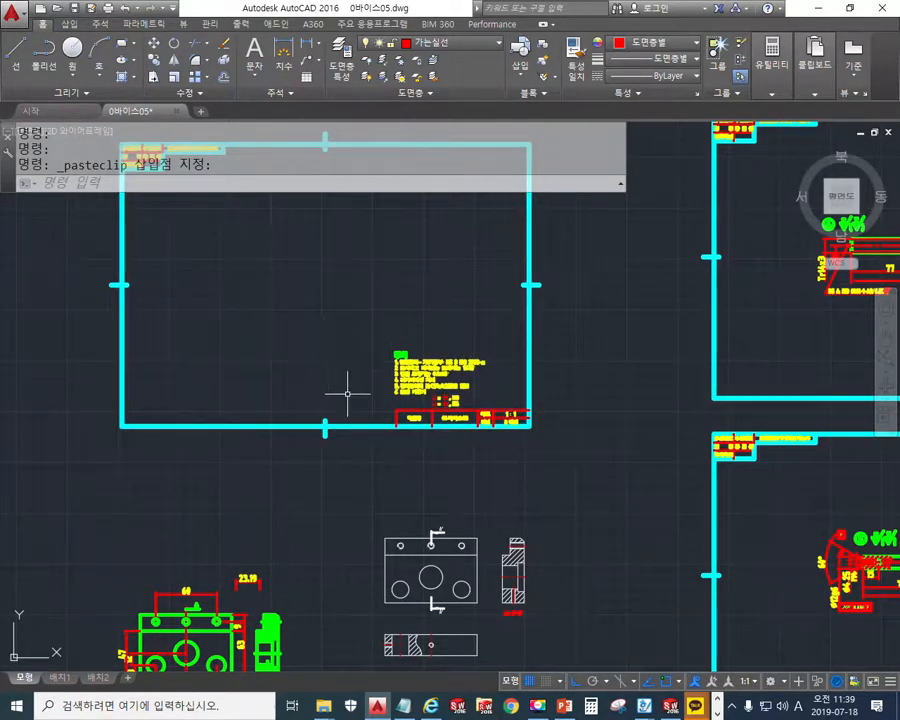
mouse_move(440, 555)
middle_mouse_down()
mouse_move(400, 482)
mouse_move(389, 493)
middle_mouse_up()
scroll(419, 517, "up", 5)
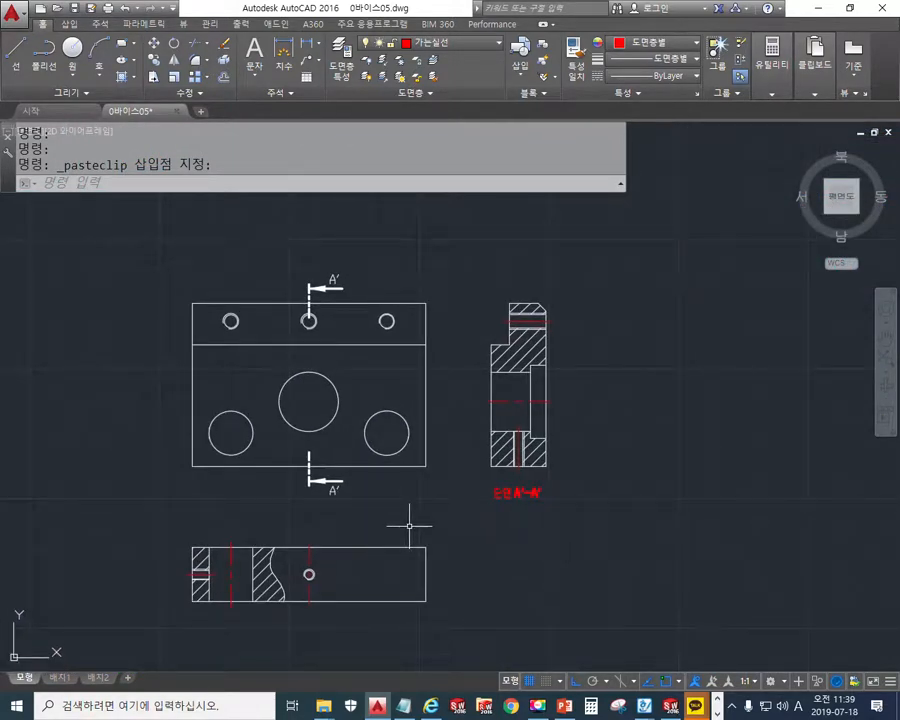
left_click(608, 636)
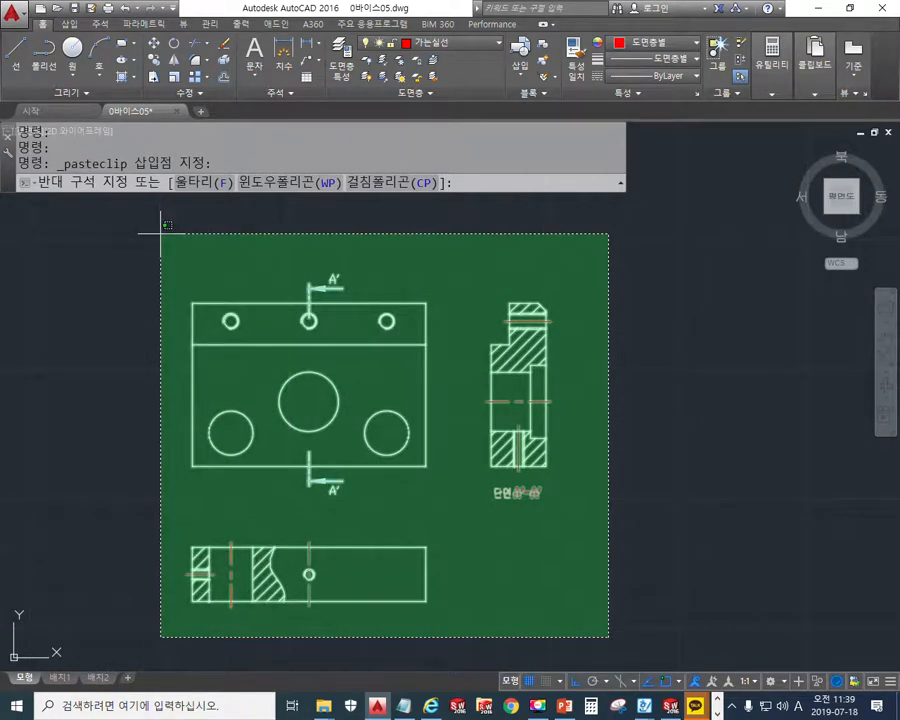
left_click(163, 228)
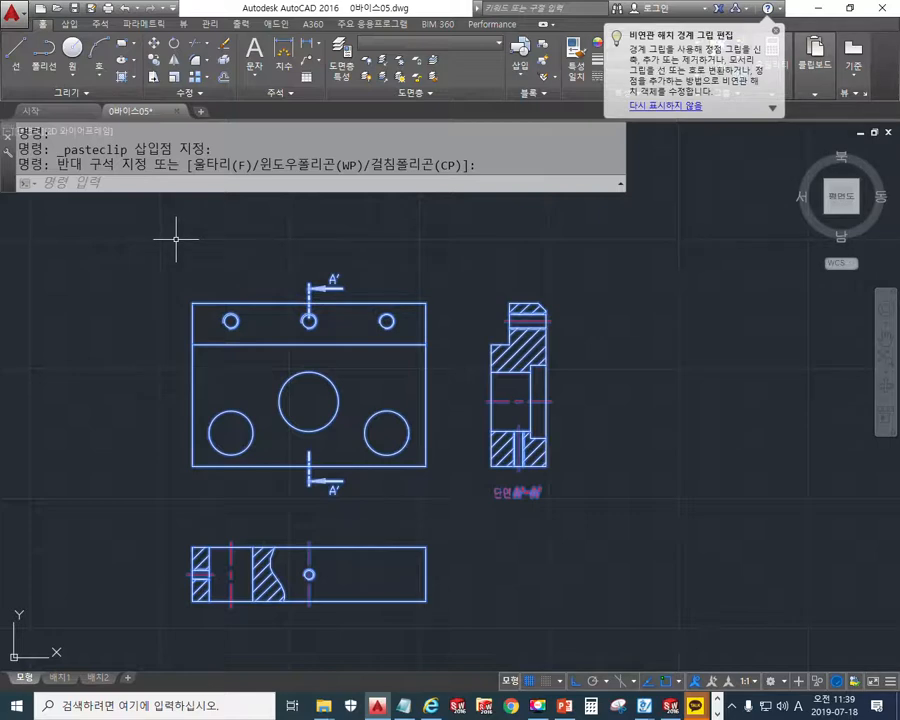
key("ctrl+1")
mouse_move(236, 363)
middle_mouse_down()
mouse_move(323, 337)
mouse_move(341, 342)
middle_mouse_up()
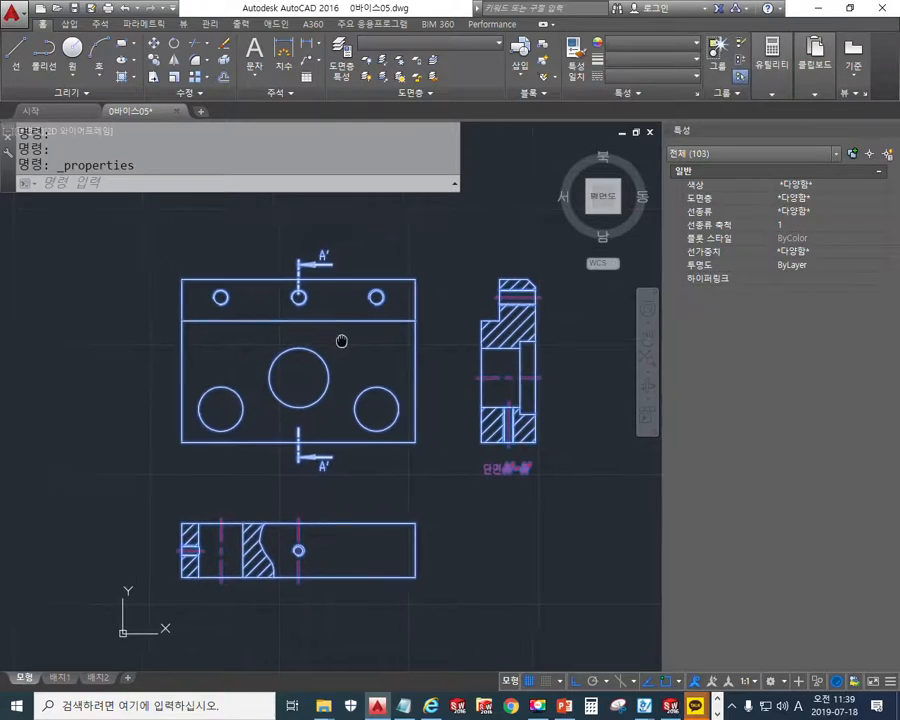
left_click(840, 187)
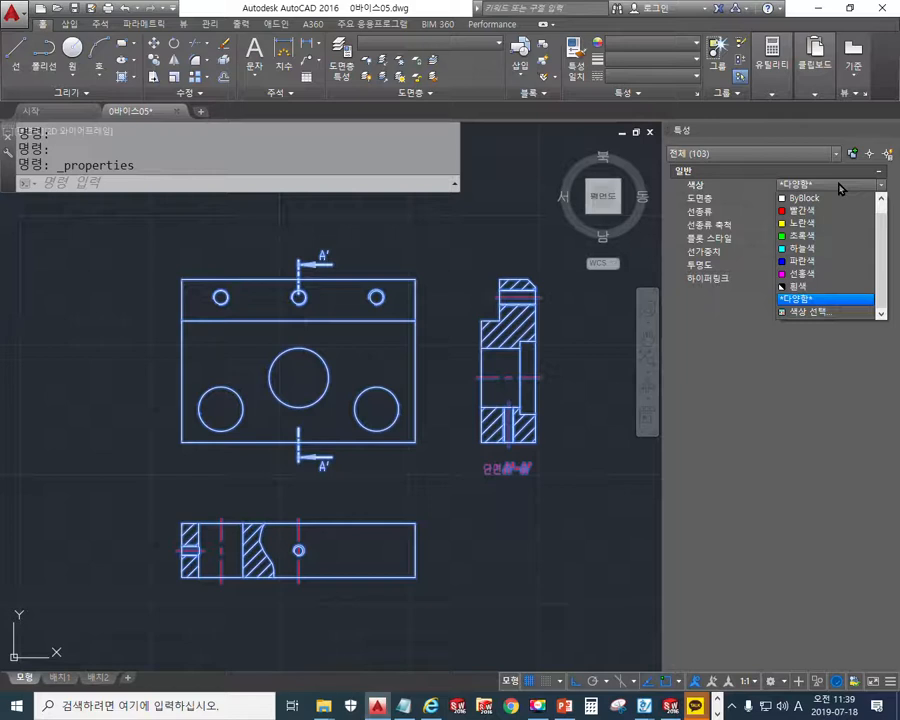
scroll(836, 186, "up", 1)
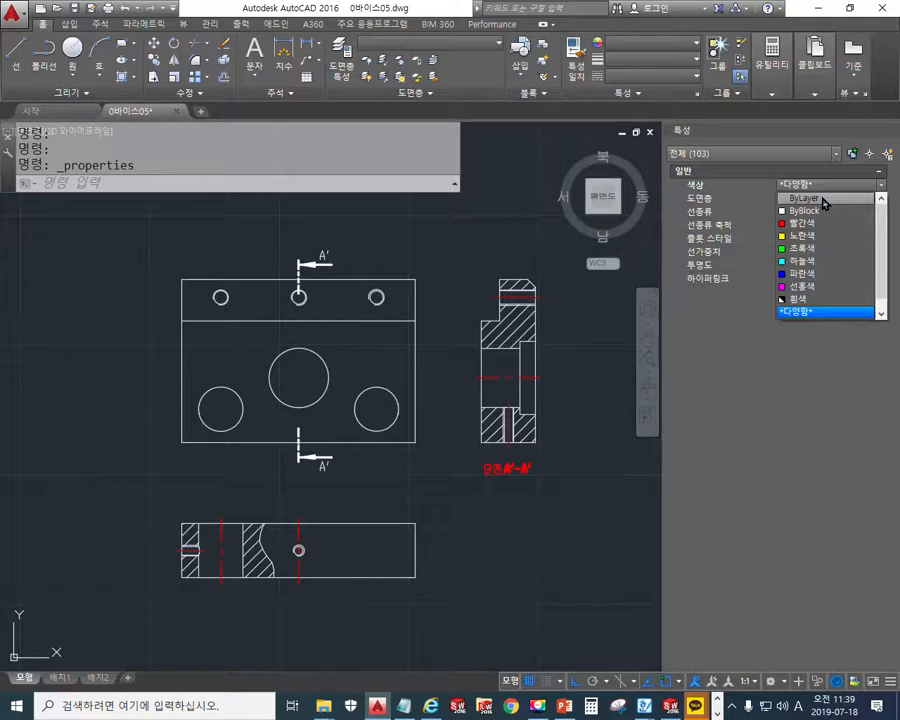
left_click(822, 199)
Assign the selected jaw views to the 외형선 layer and set their linetype to ByLayer.
left_click(826, 199)
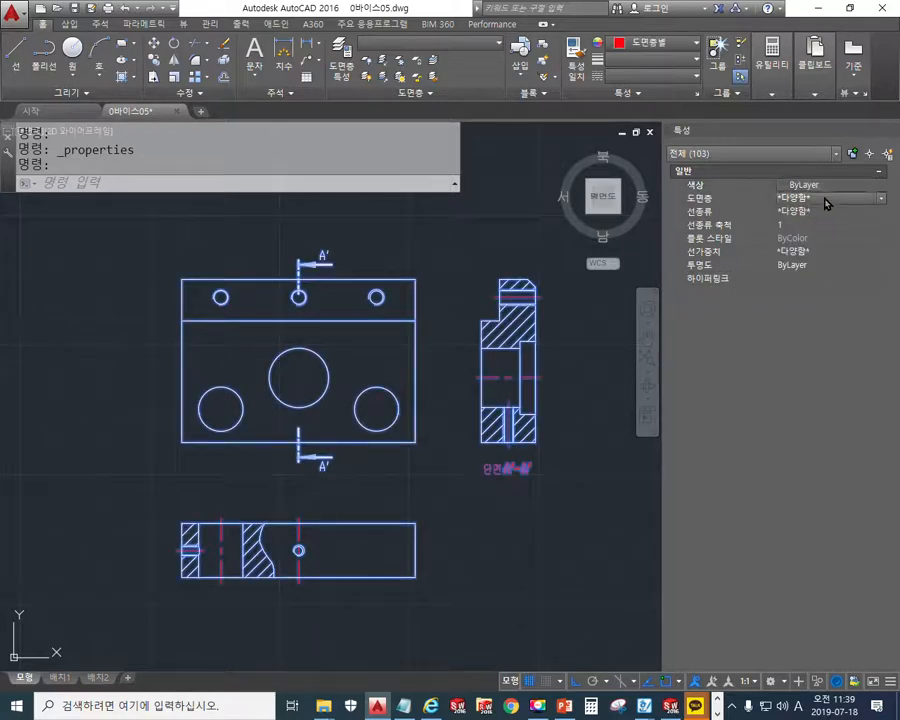
left_click(827, 200)
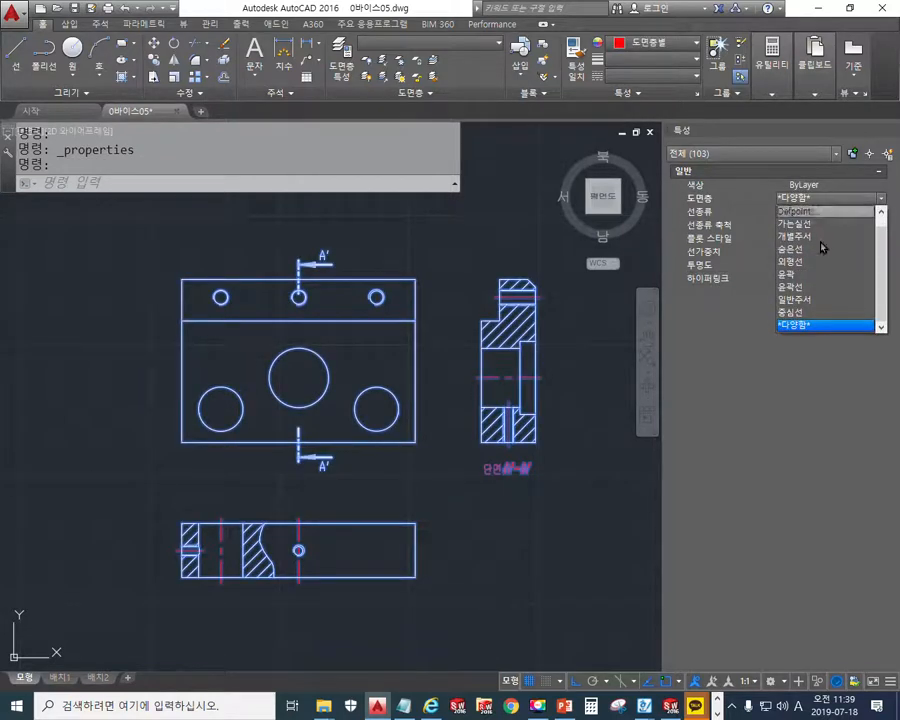
left_click(828, 270)
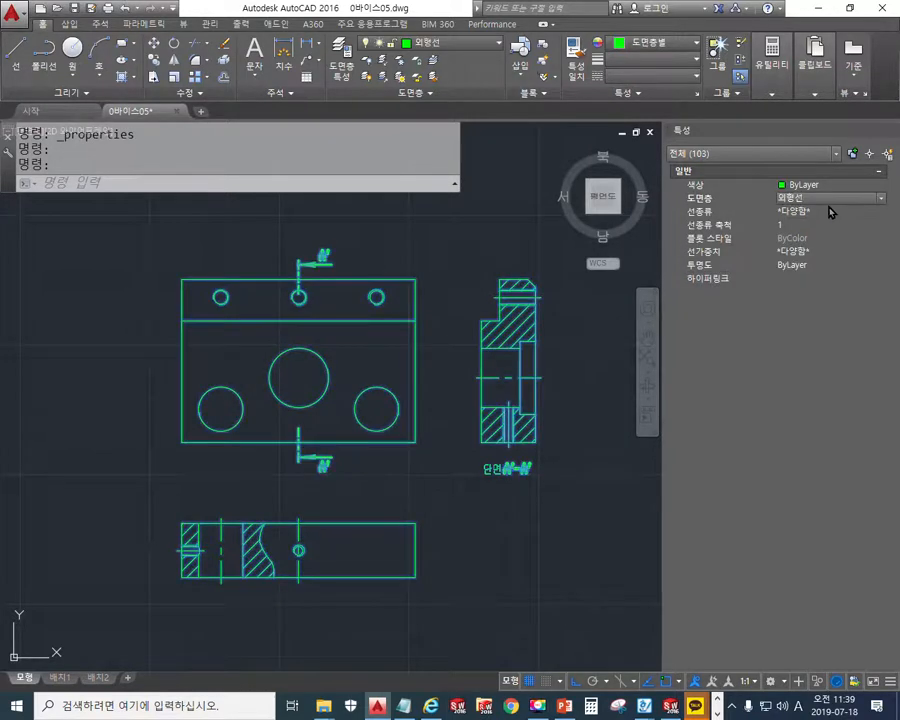
left_click(828, 209)
left_click(828, 210)
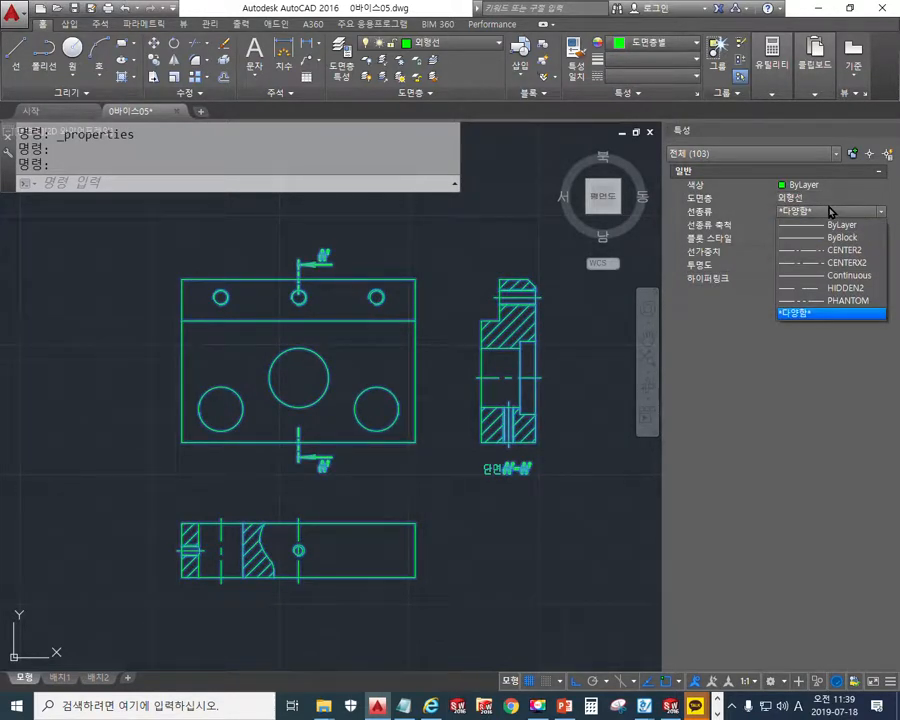
left_click(829, 226)
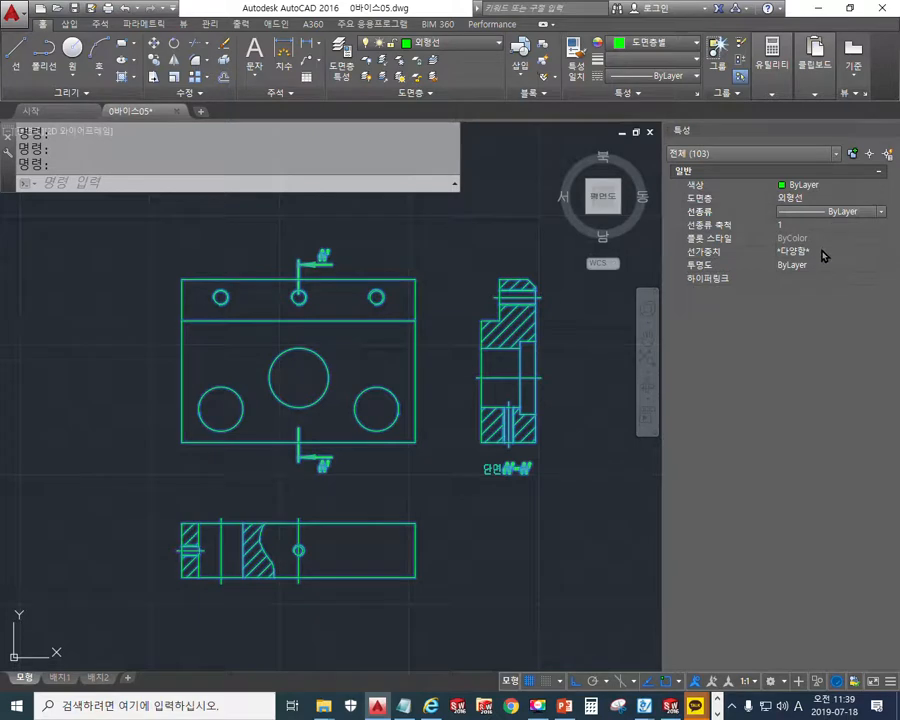
Set the lineweight of the selected jaw views to ByLayer, clear the selection and close the object properties.
left_click(838, 252)
left_click(838, 253)
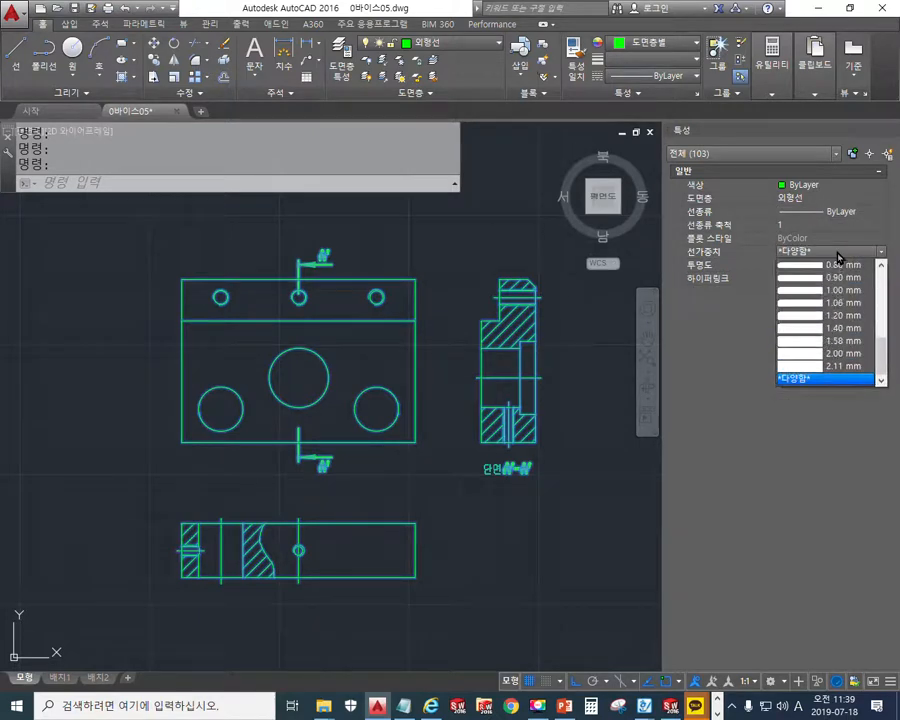
scroll(837, 256, "up", 1)
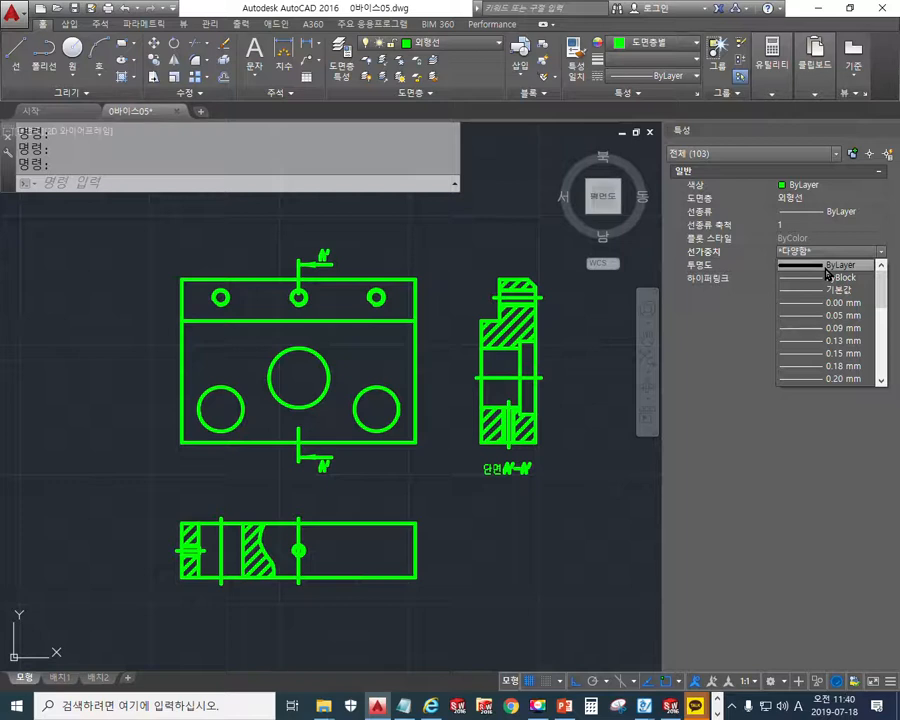
left_click(826, 266)
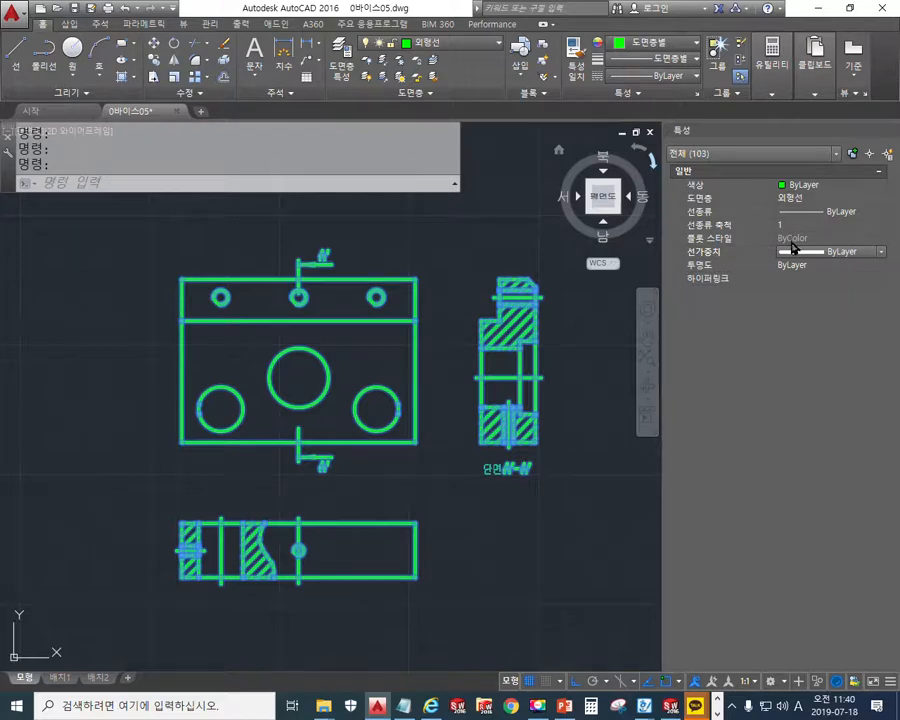
middle_click_drag(408, 458, 383, 450)
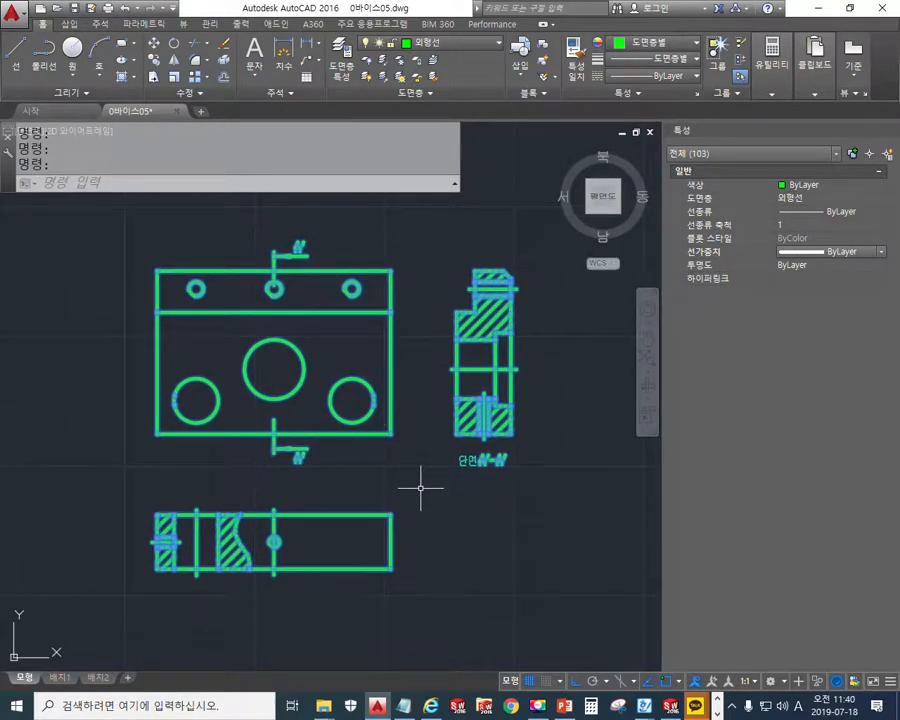
key("Escape")
key("Escape")
key("Escape")
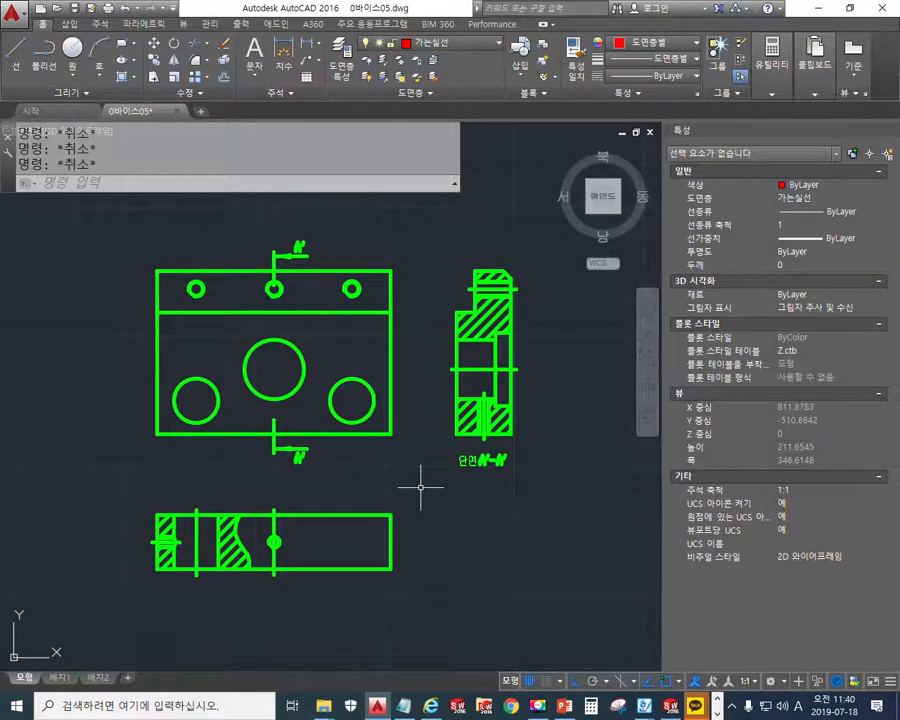
key("ctrl+1")
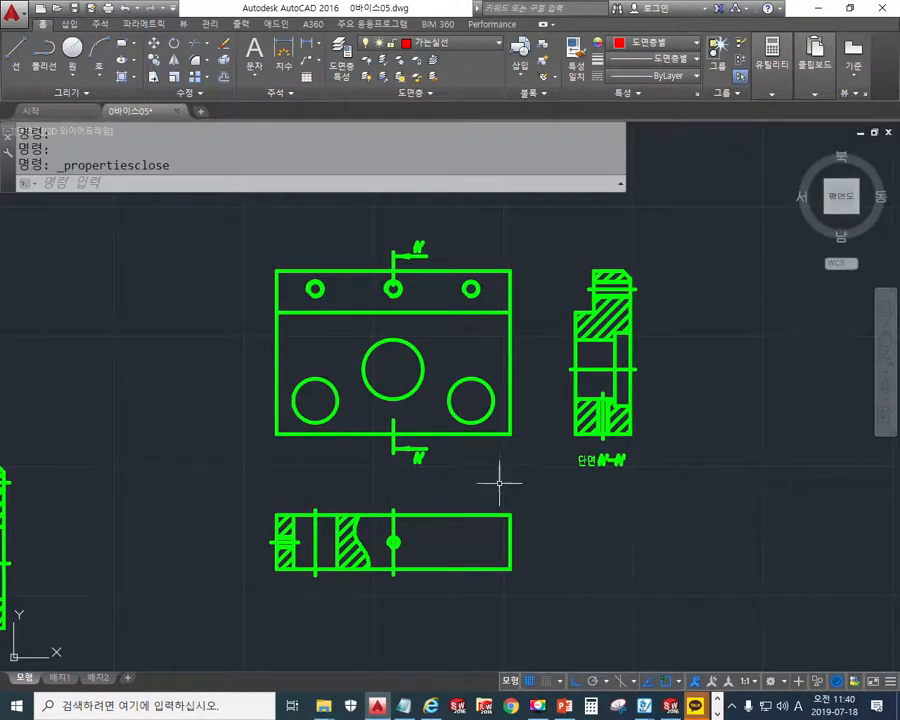
Erase the old dimensioned copy of the jaw views beside the newly pasted ones.
middle_click_drag(512, 482, 430, 479)
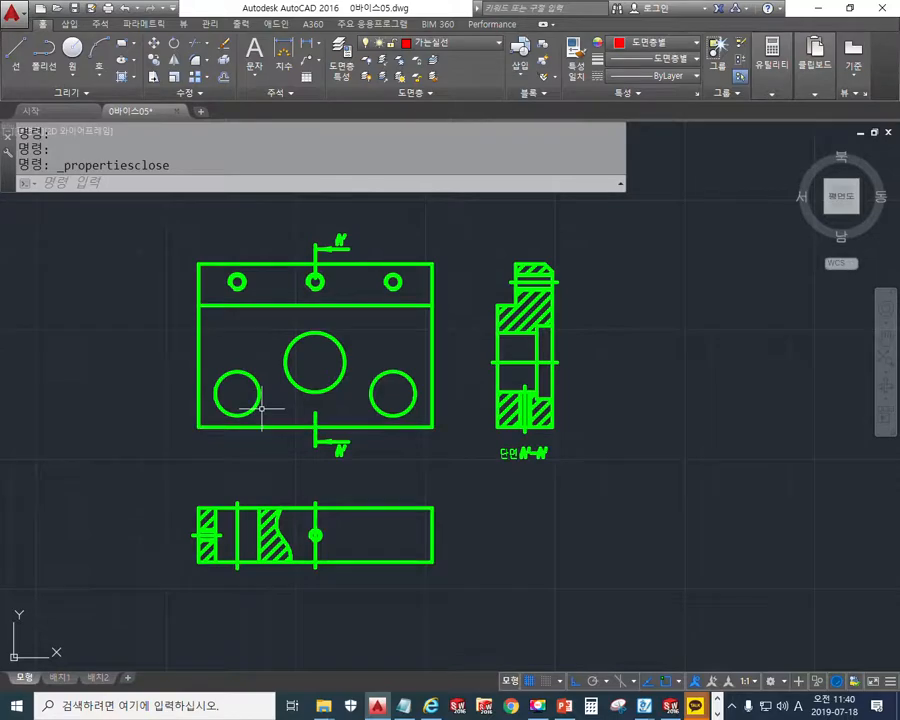
scroll(261, 408, "down", 7)
middle_click_drag(194, 450, 302, 459)
type("e")
key("space")
left_click(338, 502)
left_click(231, 396)
key("space")
Write the ST command and sketch a list beside the jaw views with the screen pen, clearing the marks at the end.
mouse_move(313, 341)
middle_mouse_down()
mouse_move(388, 530)
mouse_move(232, 623)
mouse_move(301, 438)
middle_mouse_up()
scroll(350, 530, "up", 7)
mouse_move(427, 505)
middle_mouse_down()
mouse_move(394, 506)
mouse_move(396, 484)
middle_mouse_up()
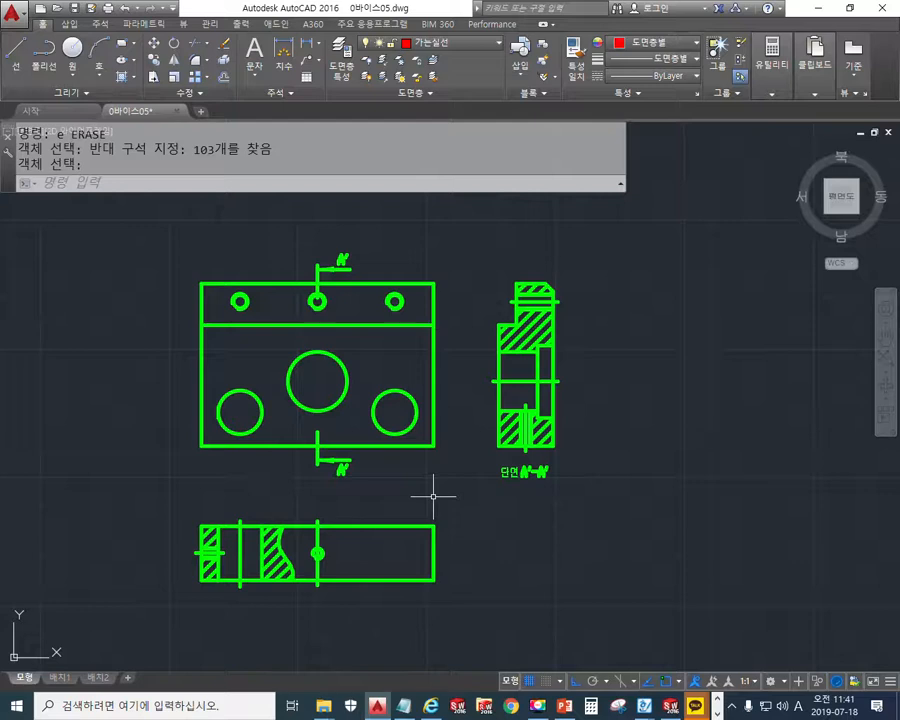
key("F12")
mouse_move(679, 249)
left_mouse_down()
mouse_move(667, 293)
mouse_move(651, 295)
left_mouse_up()
left_click_drag(687, 272, 718, 270)
left_click_drag(726, 187, 715, 295)
mouse_move(781, 265)
left_mouse_down()
mouse_move(789, 291)
mouse_move(762, 274)
mouse_move(777, 333)
left_mouse_up()
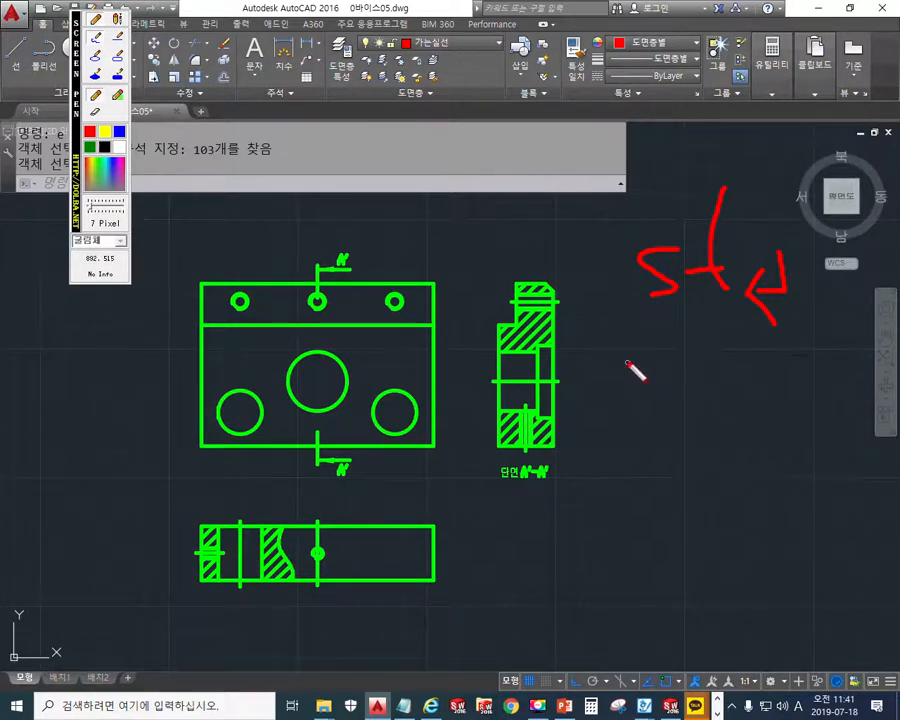
mouse_move(630, 372)
left_mouse_down()
mouse_move(645, 598)
mouse_move(634, 648)
left_mouse_up()
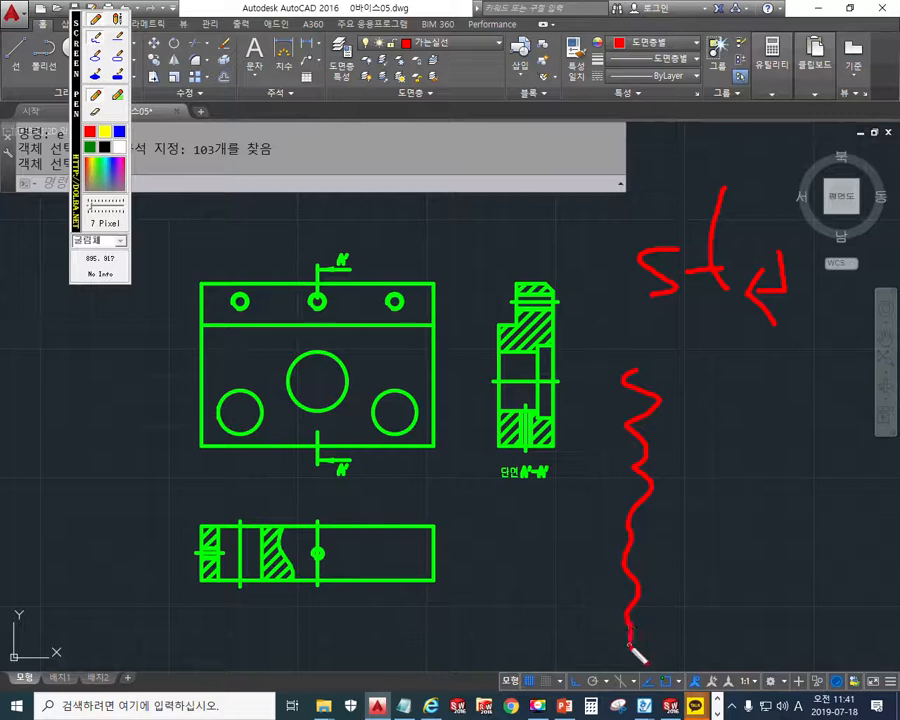
left_click_drag(679, 424, 755, 424)
left_click_drag(693, 469, 762, 467)
left_click_drag(692, 509, 767, 517)
left_click_drag(673, 550, 765, 549)
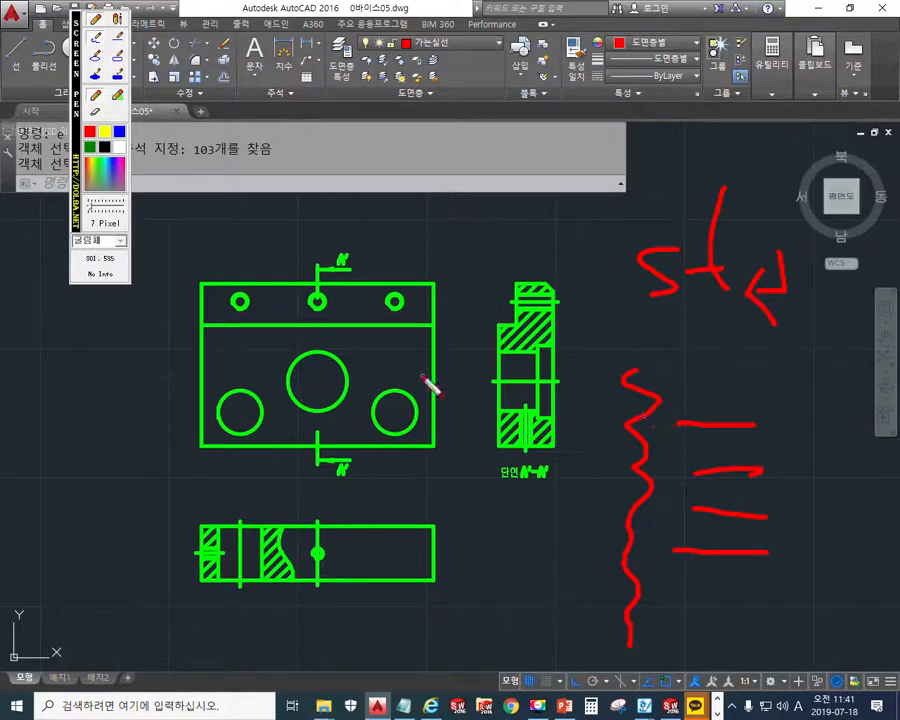
key("Escape")
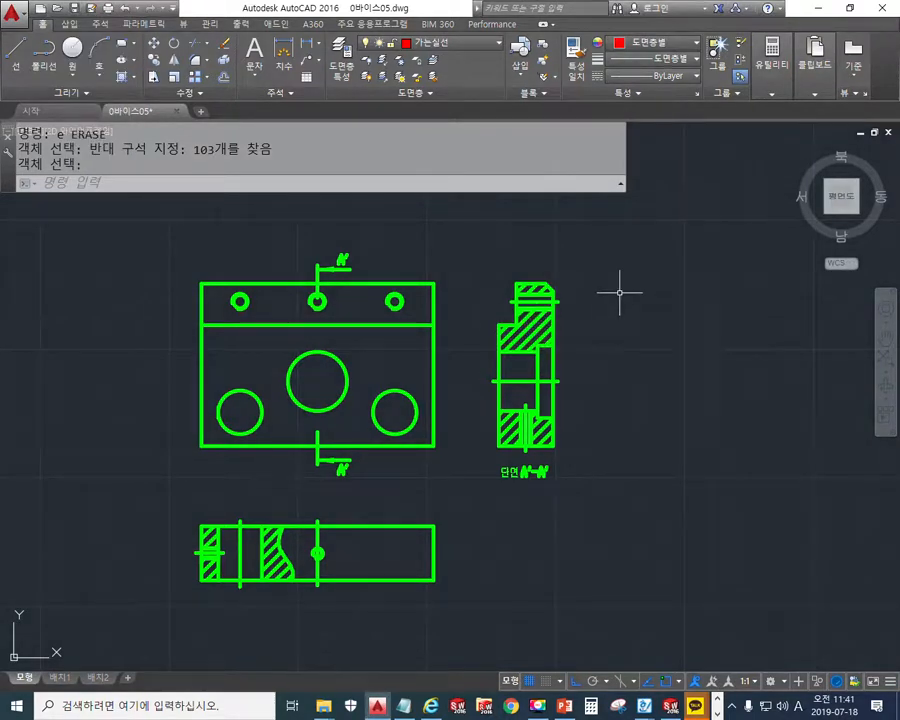
Open the text style settings to examine the drawing's text styles, and close them without making changes.
type("st")
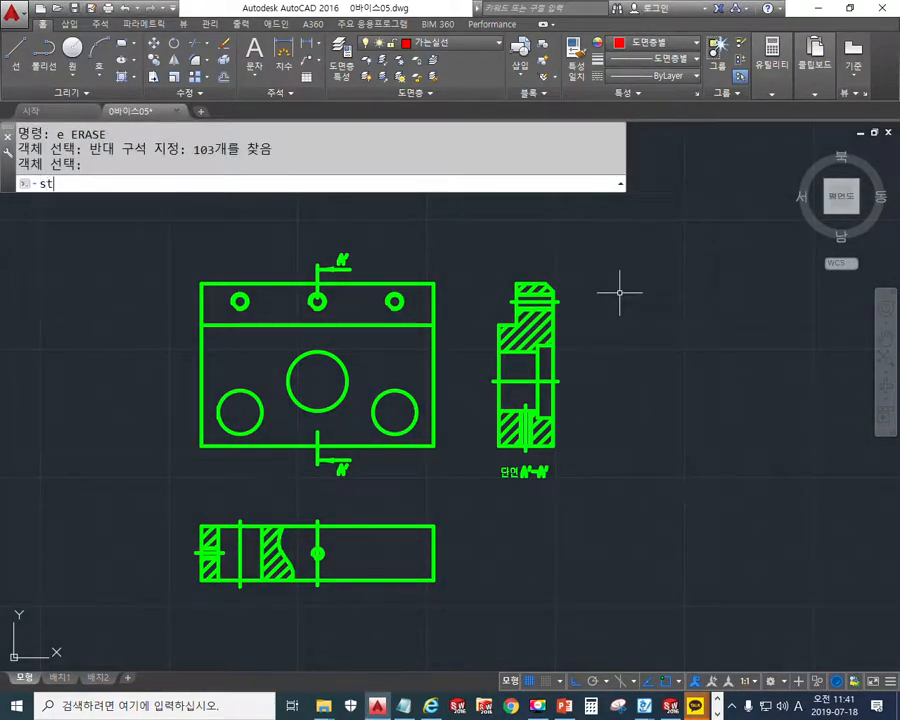
key("Return")
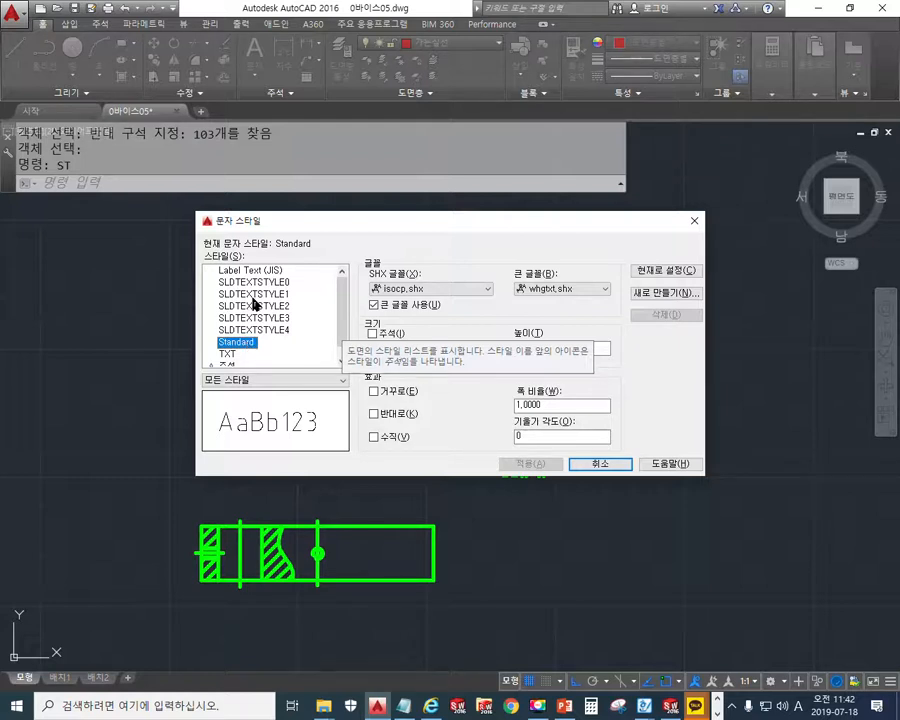
left_click(600, 464)
Circle the 단면 A'-A' caption and both A' section labels with the screen pen.
mouse_move(566, 490)
left_mouse_down()
mouse_move(503, 491)
mouse_move(552, 500)
left_mouse_up()
mouse_move(355, 462)
left_mouse_down()
mouse_move(342, 482)
mouse_move(360, 486)
left_mouse_up()
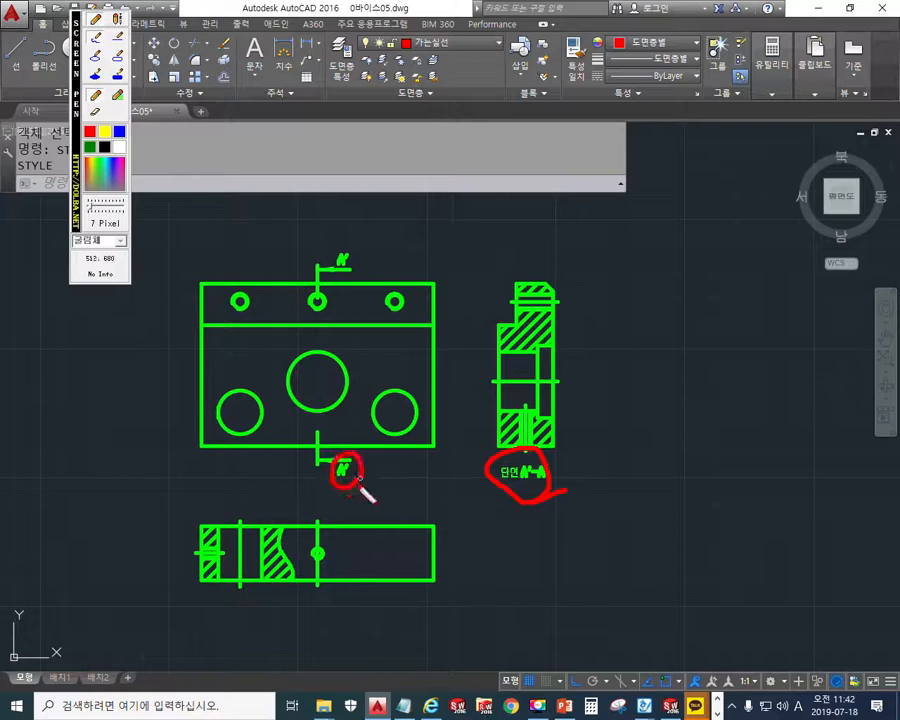
mouse_move(362, 277)
left_mouse_down()
mouse_move(362, 250)
mouse_move(366, 265)
left_mouse_up()
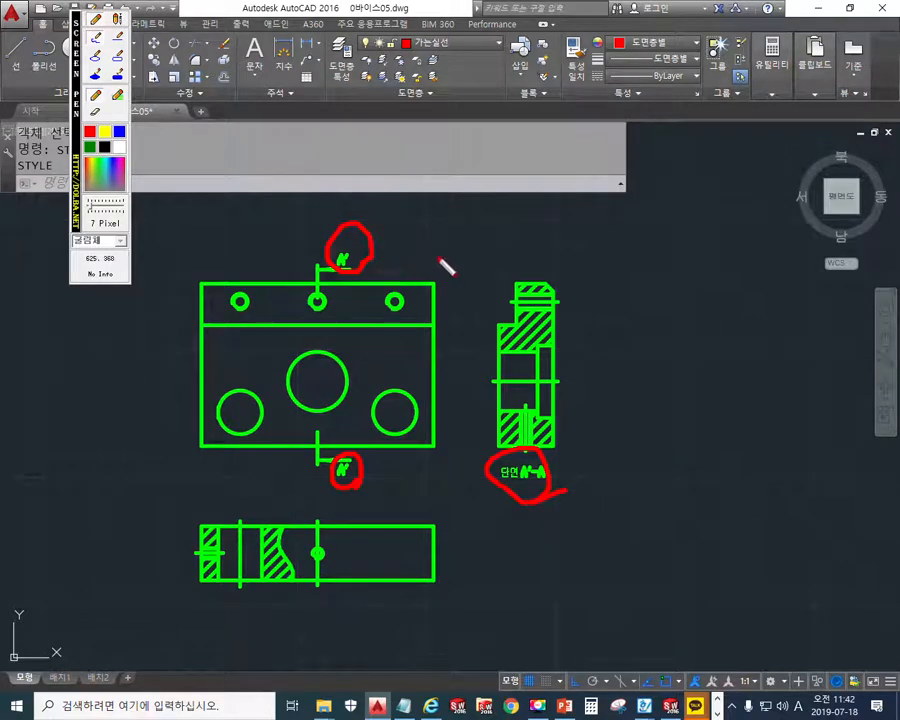
Clear the screen pen marks and set the 단면 A'-A' caption's text style to Standard.
key("Escape")
middle_click_drag(518, 526, 470, 462)
scroll(338, 428, "up", 5)
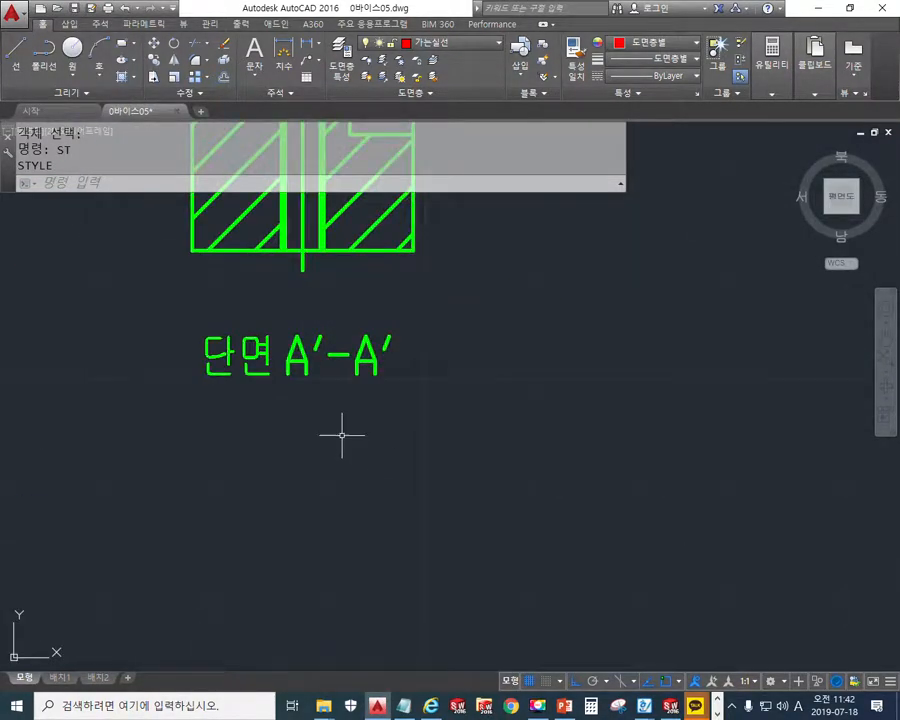
middle_click_drag(338, 428, 378, 490)
left_click(408, 468)
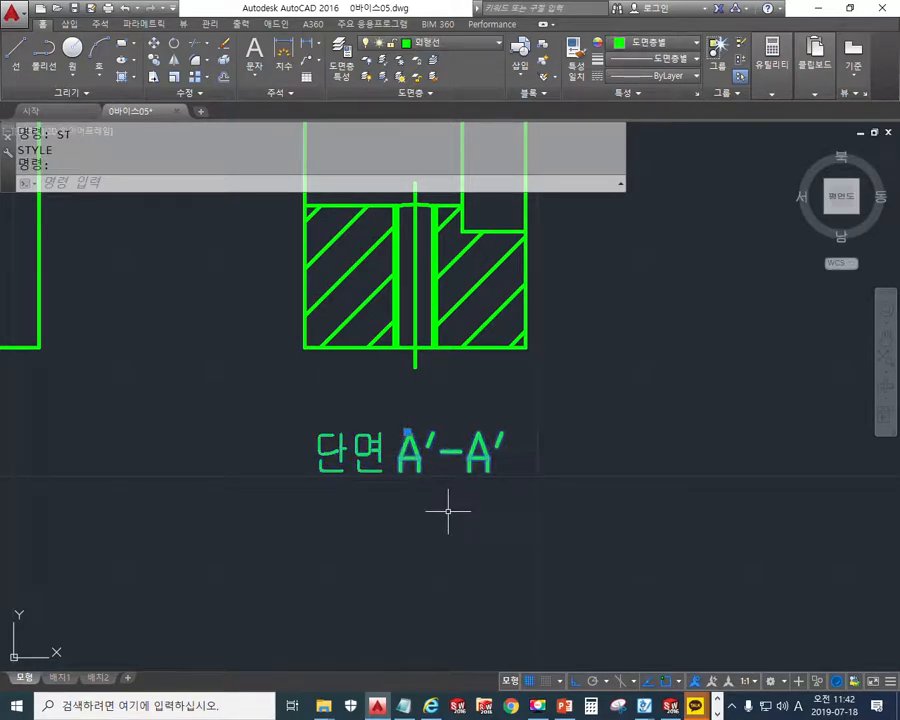
key("ctrl+1")
mouse_move(344, 370)
middle_mouse_down()
mouse_move(376, 370)
mouse_move(424, 402)
middle_mouse_up()
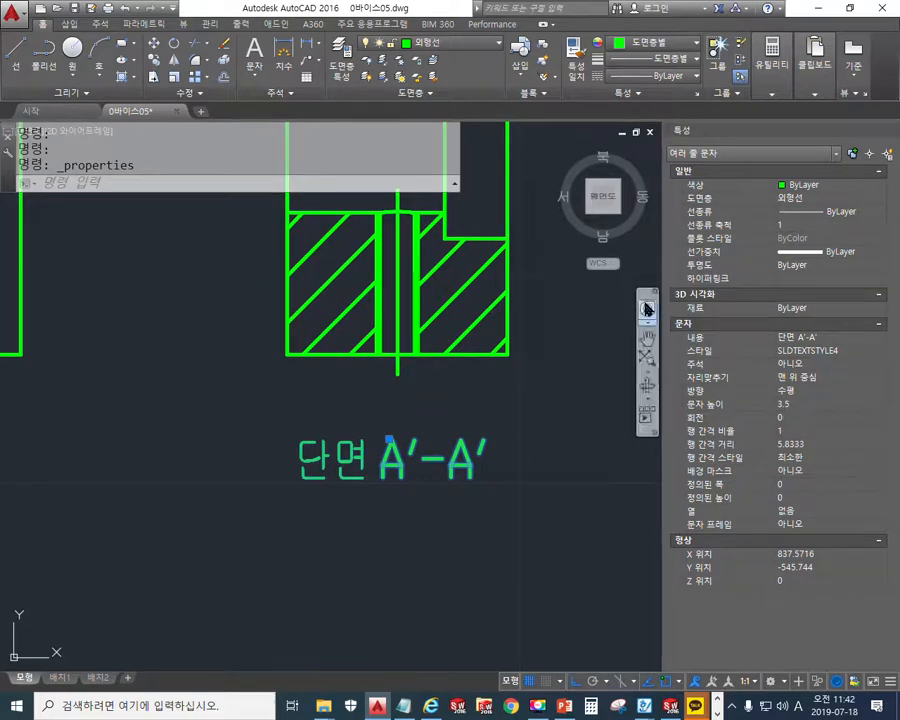
left_click(857, 351)
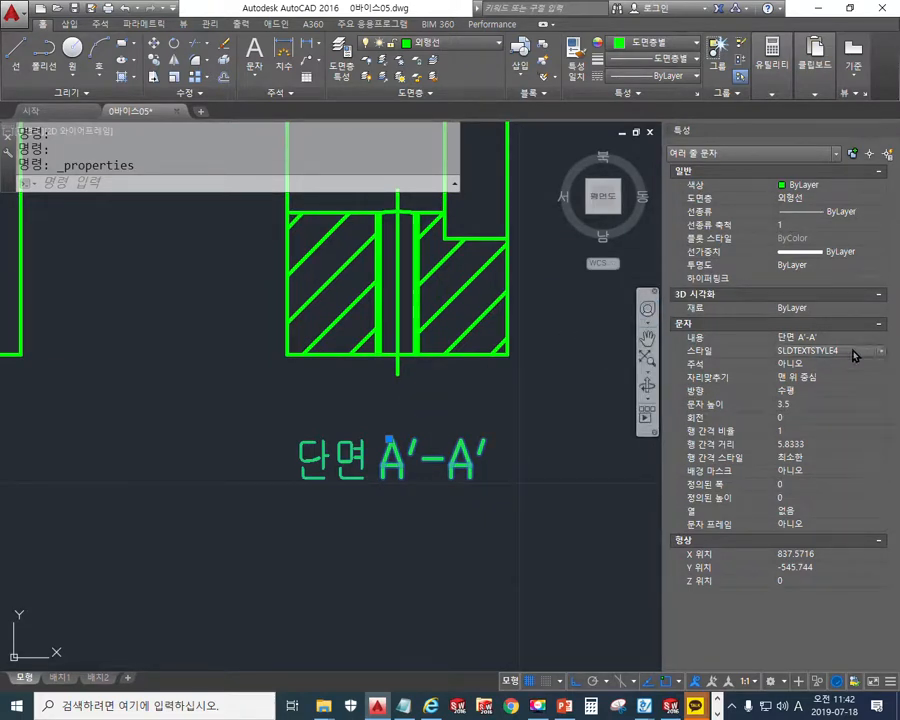
left_click(862, 353)
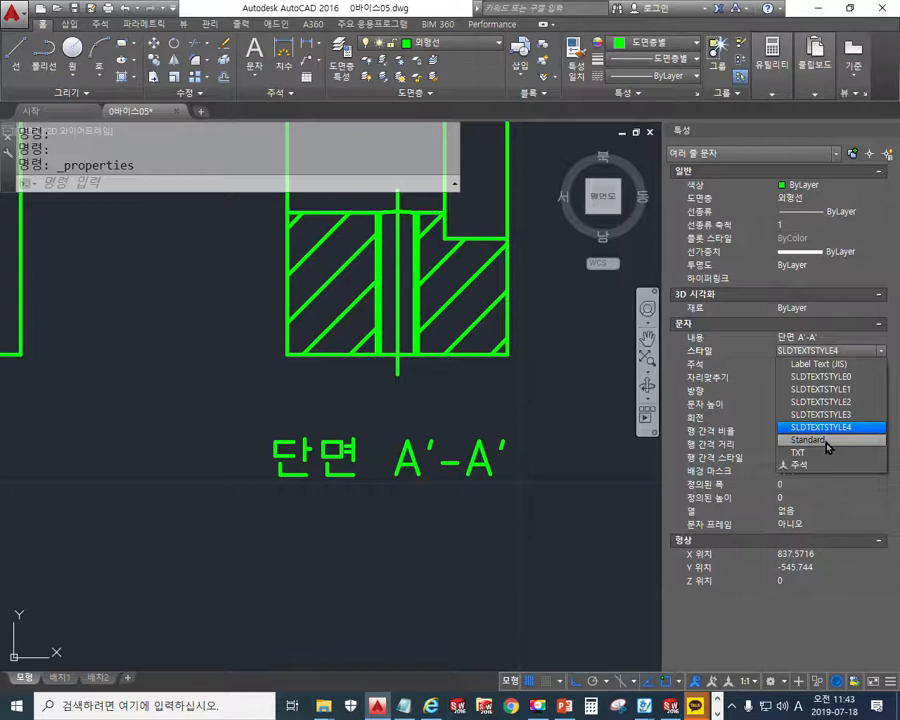
left_click(827, 446)
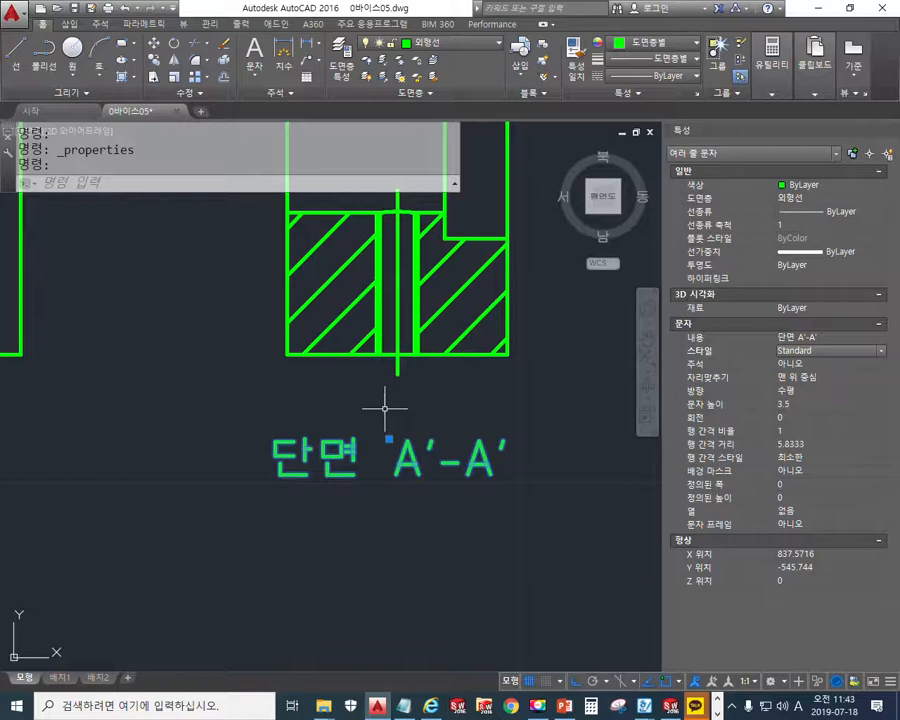
Underline the caption's text style and text height properties with the screen pen, writing "st" and "5" beside them.
middle_click_drag(238, 321, 327, 367)
scroll(327, 367, "down", 5)
scroll(299, 358, "up", 2)
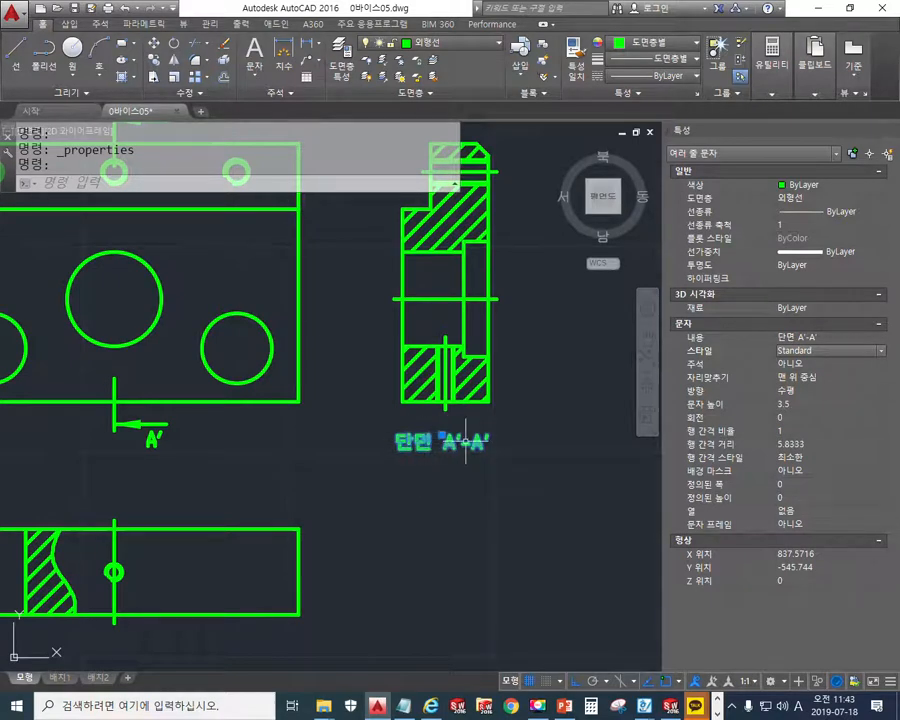
mouse_move(290, 435)
middle_mouse_down()
mouse_move(396, 508)
mouse_move(393, 520)
middle_mouse_up()
middle_click_drag(528, 554, 487, 551)
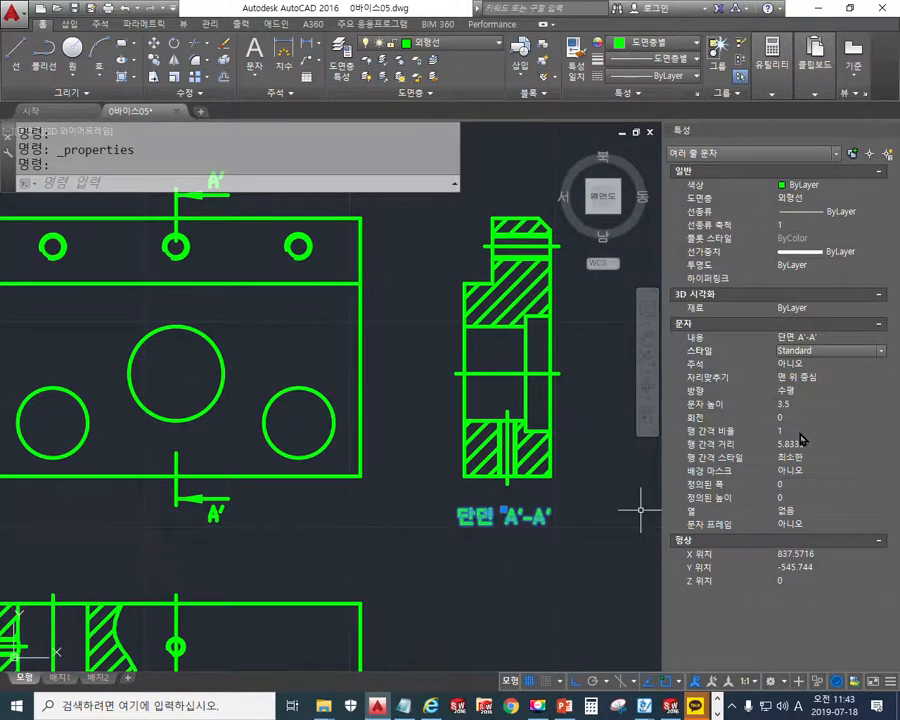
left_click(815, 403)
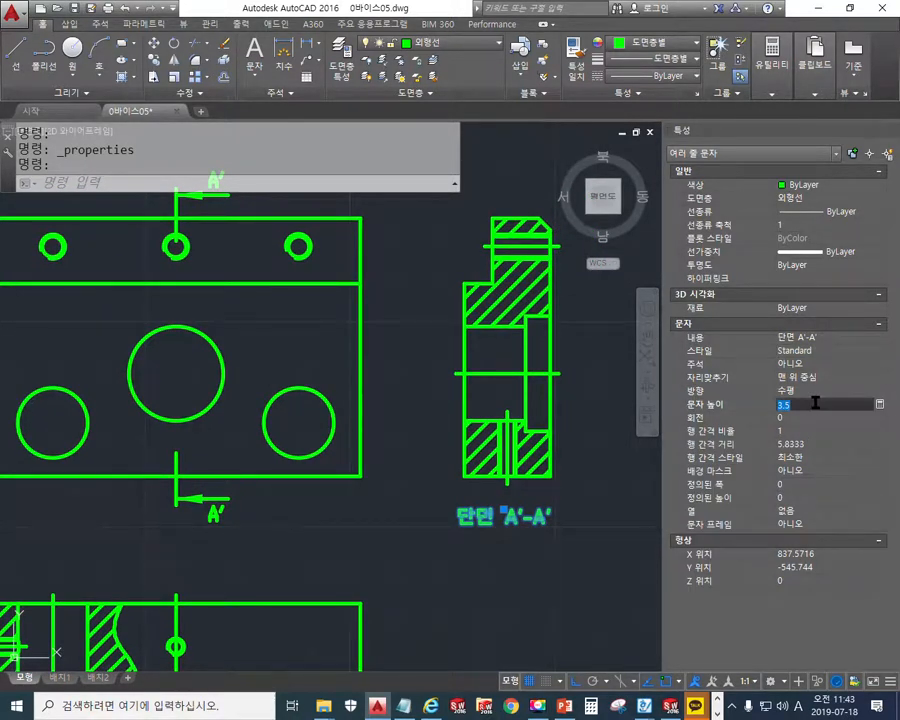
key("F9")
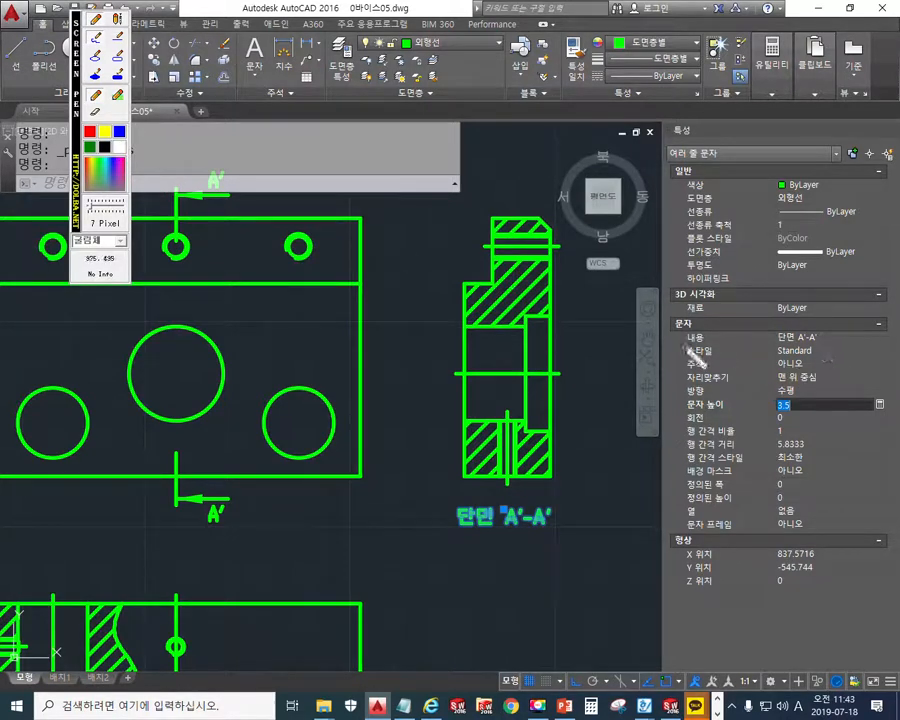
mouse_move(677, 360)
left_mouse_down()
mouse_move(812, 361)
mouse_move(832, 342)
mouse_move(837, 363)
mouse_move(867, 347)
mouse_move(878, 362)
left_mouse_up()
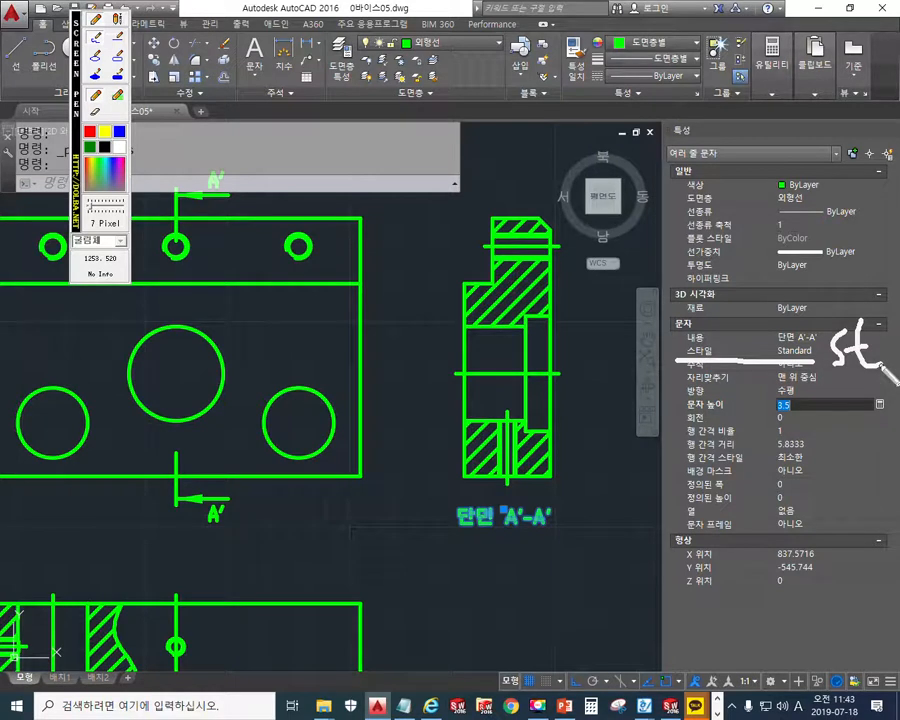
left_click_drag(669, 410, 745, 410)
mouse_move(805, 397)
left_mouse_down()
mouse_move(812, 428)
mouse_move(822, 393)
left_mouse_up()
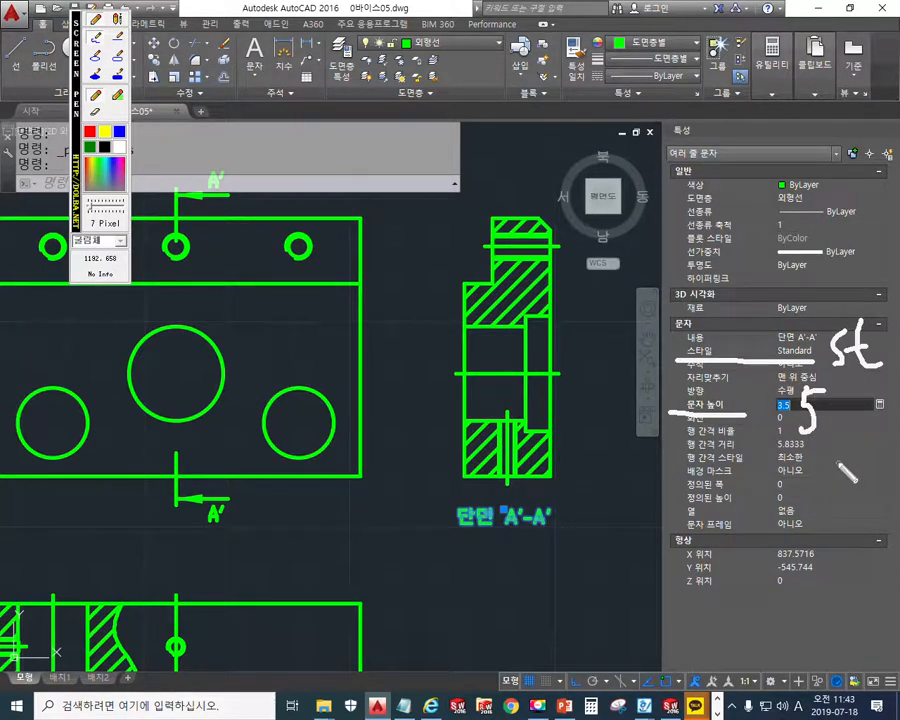
Write the note "개별 문.높5" beside the 단면 A'-A' caption with the screen pen.
mouse_move(573, 503)
left_mouse_down()
mouse_move(579, 526)
mouse_move(605, 511)
mouse_move(610, 530)
mouse_move(622, 527)
mouse_move(640, 500)
mouse_move(643, 516)
left_mouse_up()
left_click_drag(627, 515, 652, 538)
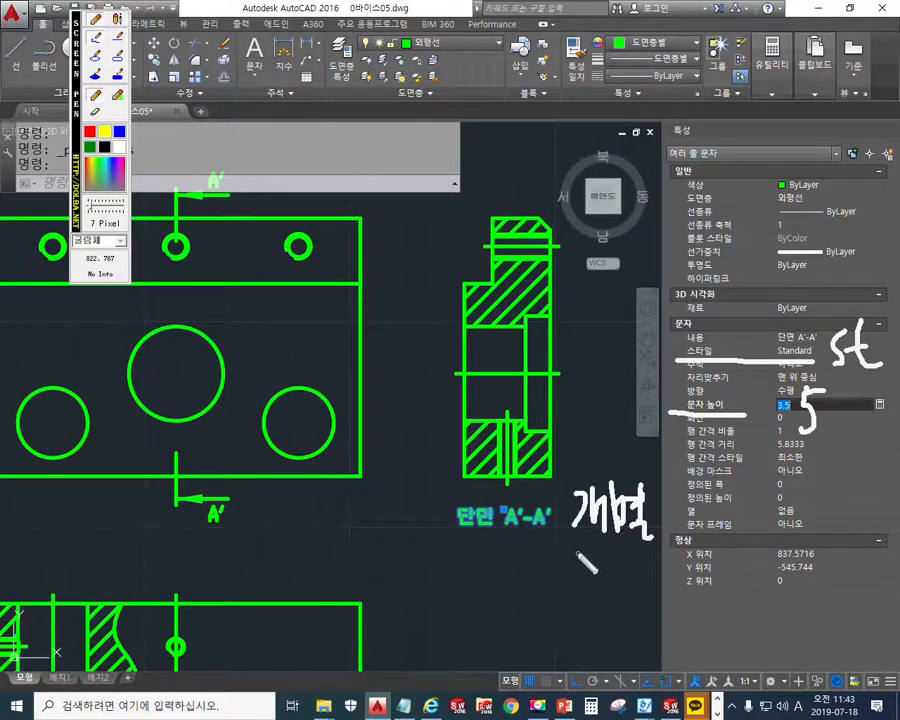
mouse_move(575, 541)
left_mouse_down()
mouse_move(606, 573)
mouse_move(584, 607)
mouse_move(604, 610)
mouse_move(627, 586)
mouse_move(636, 603)
mouse_move(621, 611)
left_mouse_up()
left_click_drag(630, 599, 636, 611)
left_click(602, 587)
mouse_move(640, 558)
left_mouse_down()
mouse_move(650, 609)
mouse_move(661, 558)
left_mouse_up()
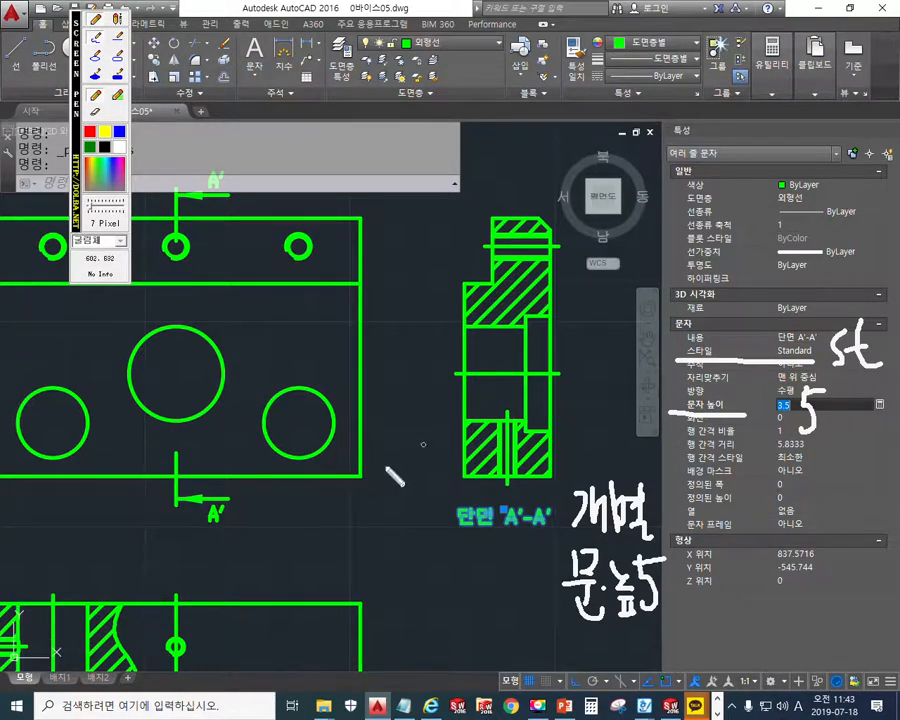
Circle both A' section labels and underline the caption's layer property with the screen pen.
left_click_drag(224, 502, 238, 536)
mouse_move(241, 184)
left_mouse_down()
mouse_move(222, 190)
mouse_move(240, 183)
left_mouse_up()
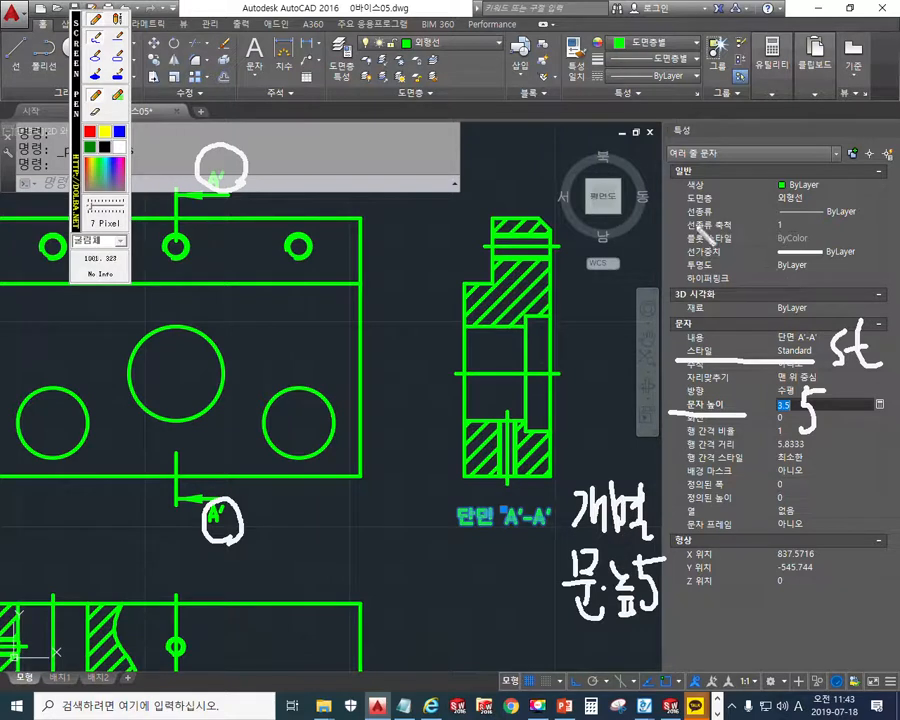
mouse_move(672, 199)
left_mouse_down()
mouse_move(803, 201)
mouse_move(866, 234)
mouse_move(880, 186)
mouse_move(869, 204)
mouse_move(880, 199)
left_mouse_up()
left_click_drag(880, 187, 890, 195)
left_click_drag(891, 177, 892, 228)
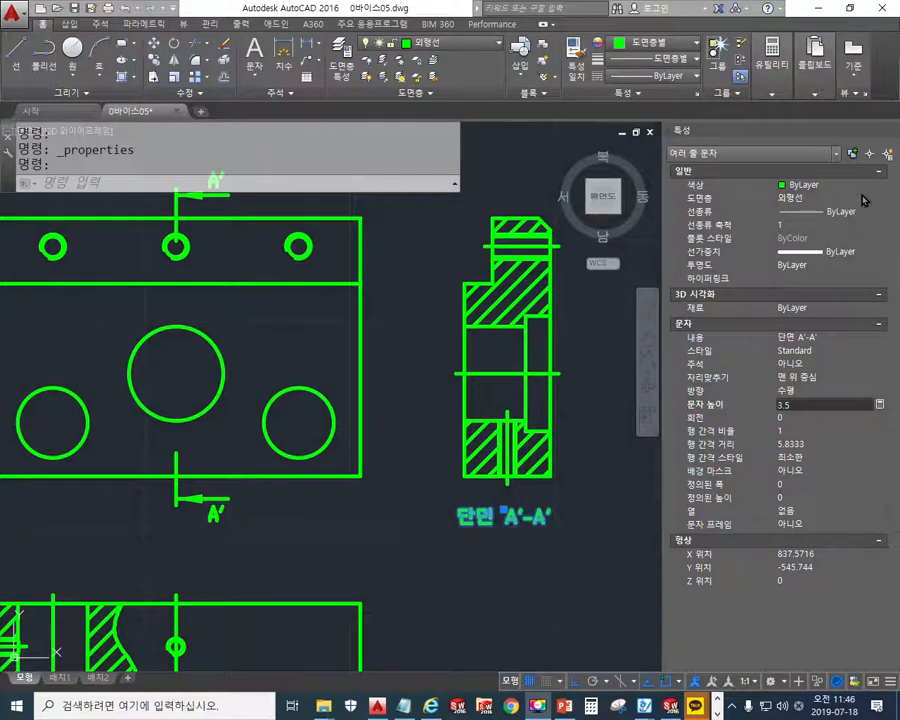
Put the 단면 A'-A' caption on the 개별주서 layer and set its text height to 5.
left_click(864, 199)
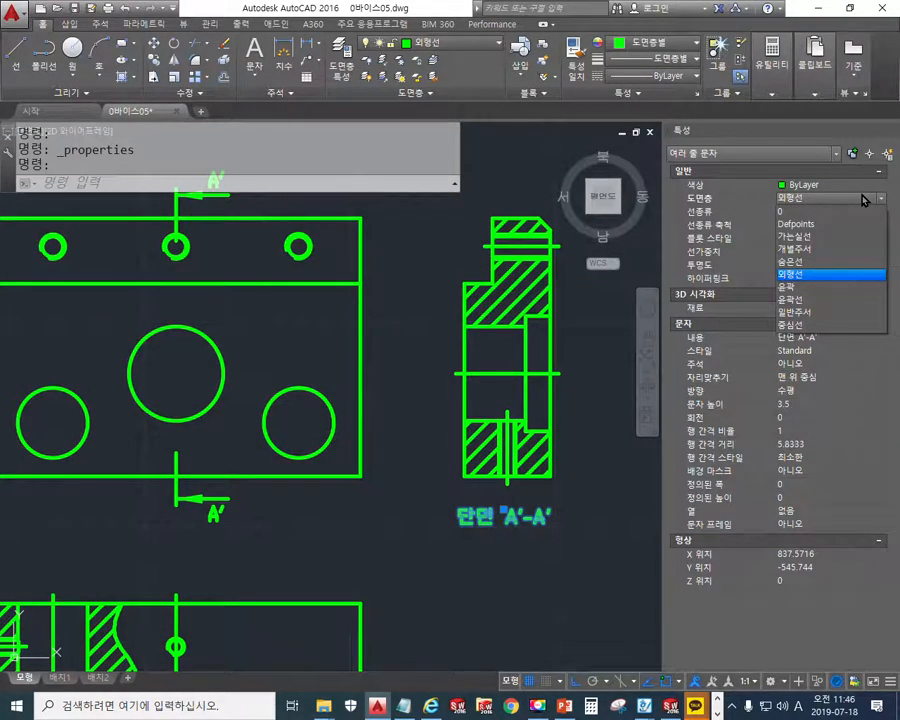
left_click(846, 248)
left_click(854, 352)
left_click(854, 352)
left_click(854, 352)
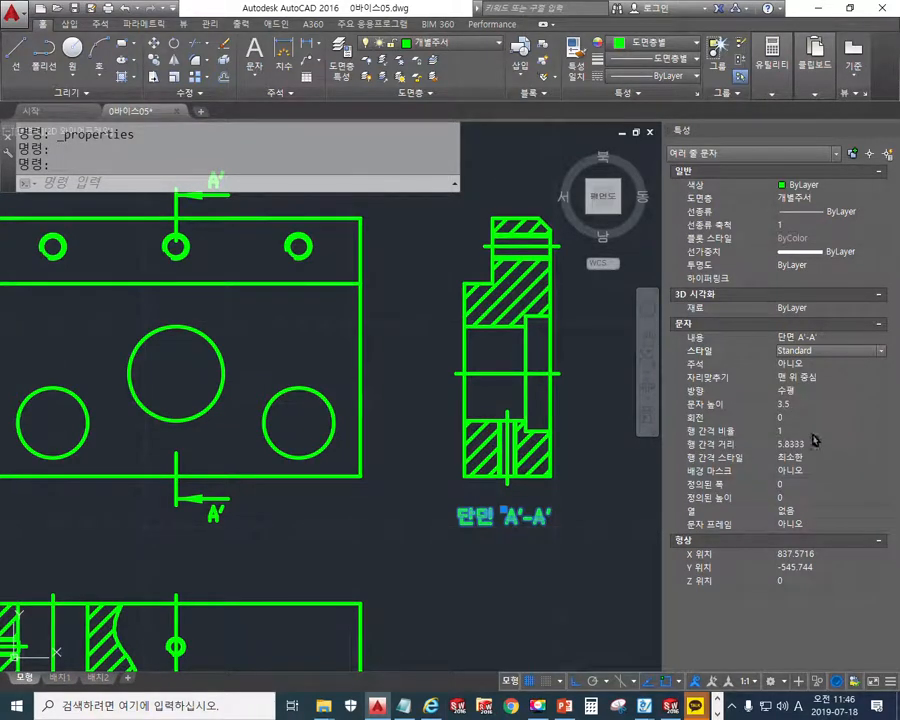
left_click(815, 404)
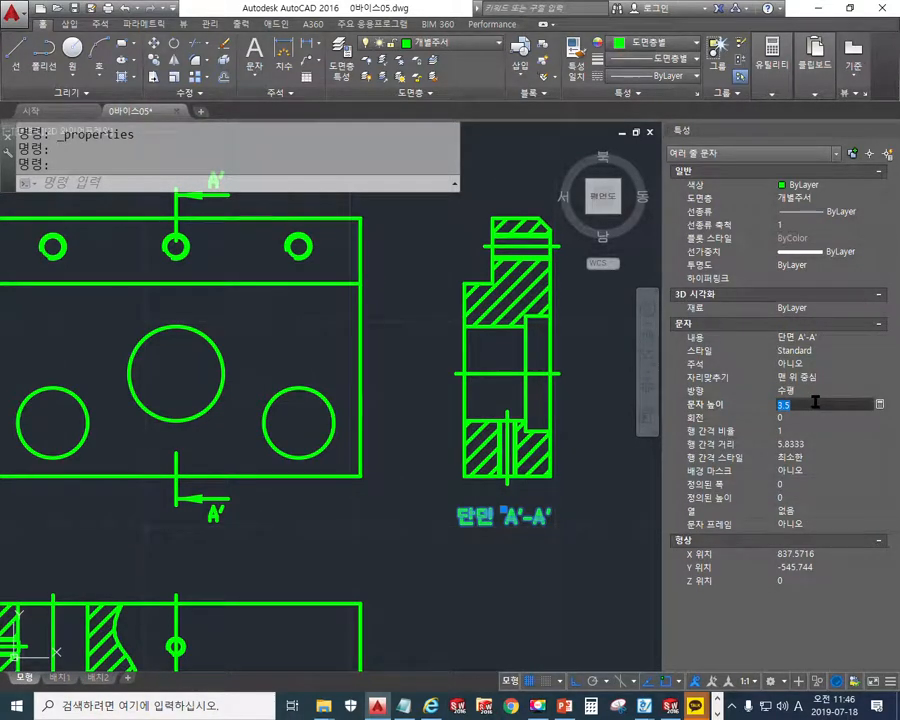
type("5")
key("Tab")
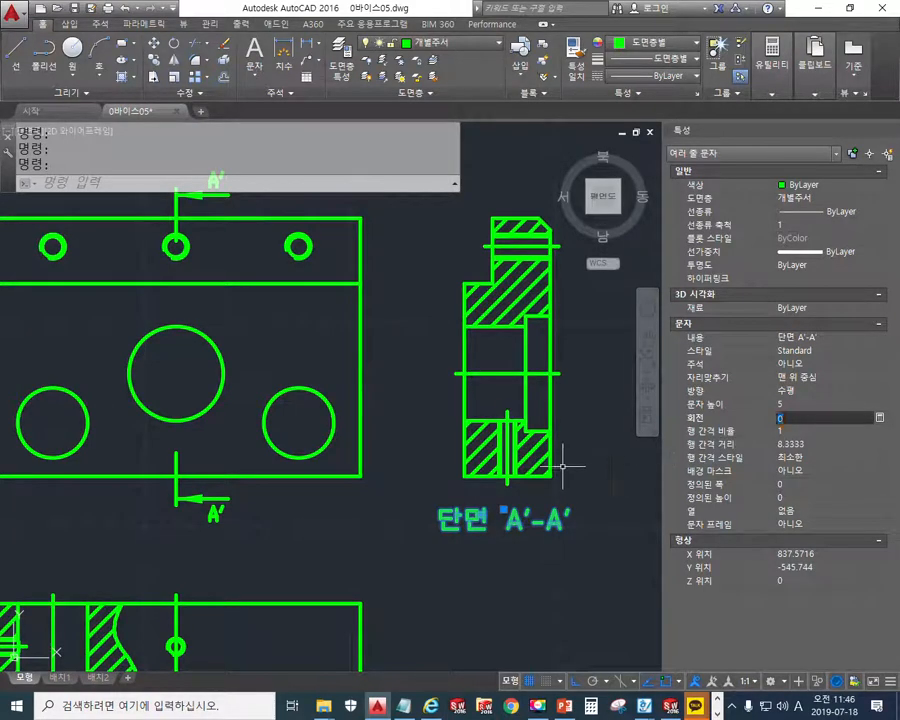
middle_click_drag(402, 422, 432, 430)
key("Escape")
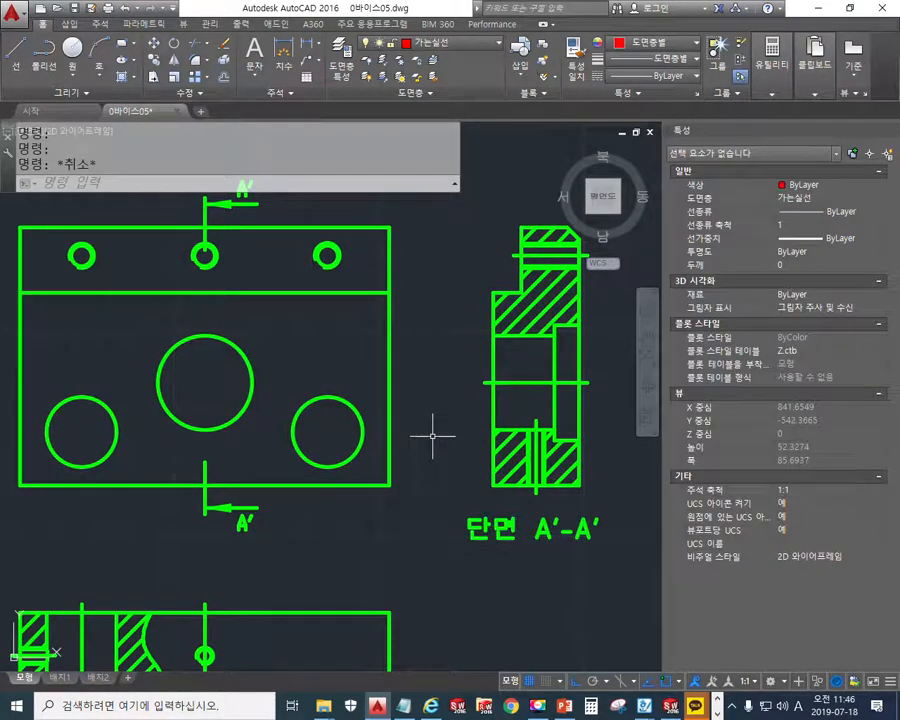
key("ctrl+1")
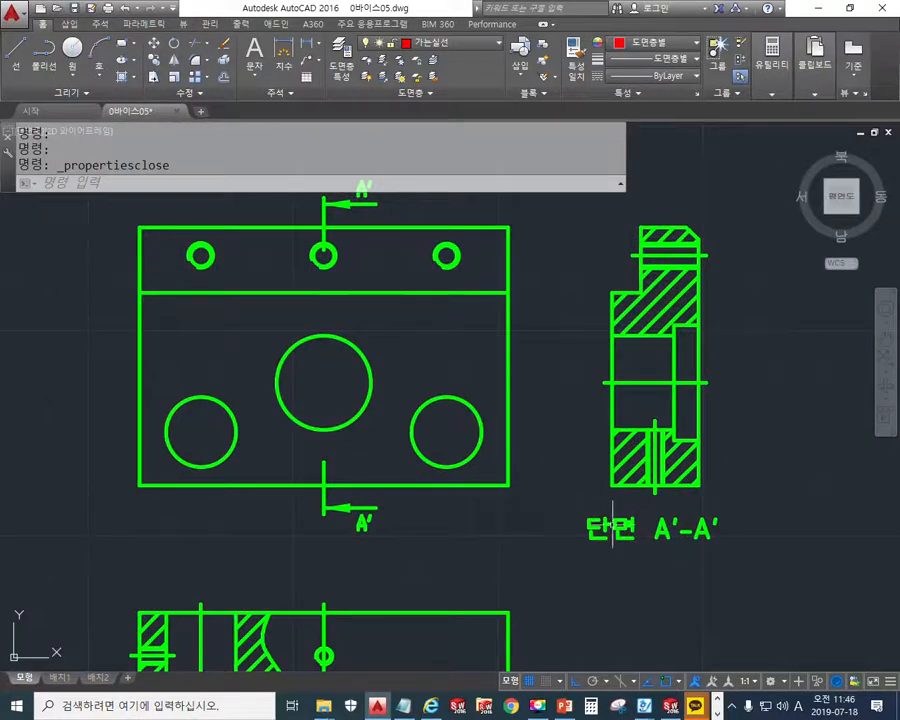
With the screen pen, circle the caption, draw arrows to both A' labels, and note the MA command with its source and target.
middle_click_drag(656, 546, 680, 566)
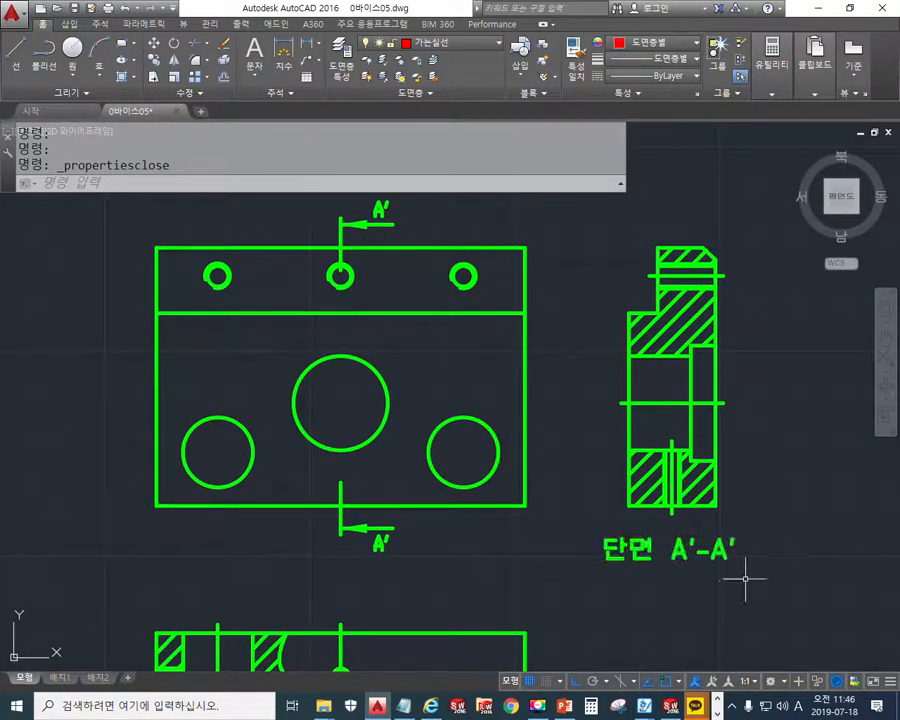
key("F12")
mouse_move(759, 575)
left_mouse_down()
mouse_move(582, 566)
mouse_move(759, 574)
left_mouse_up()
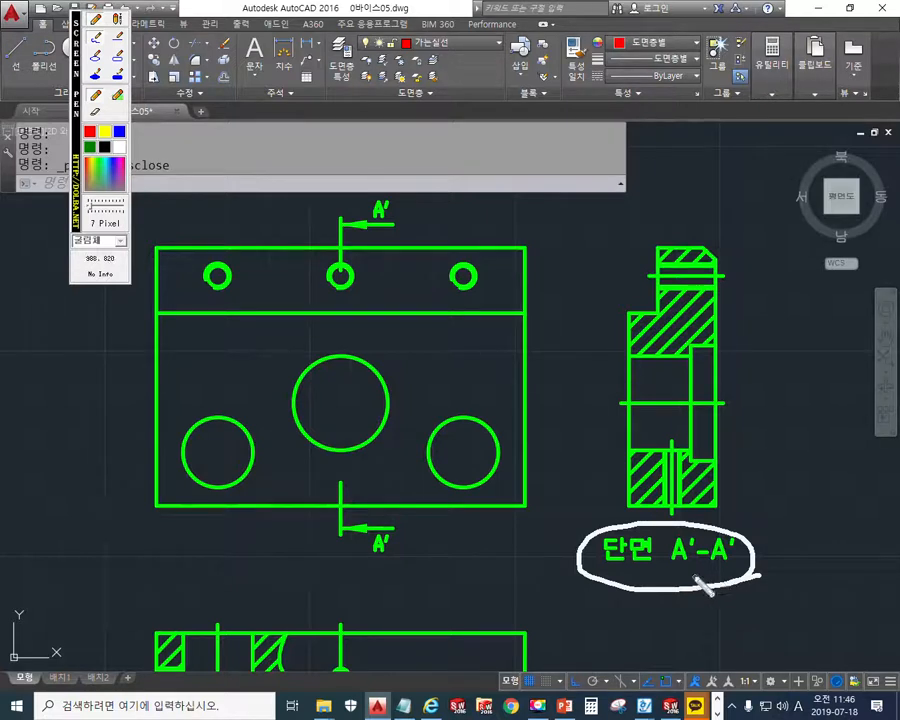
mouse_move(584, 566)
left_mouse_down()
mouse_move(398, 567)
mouse_move(421, 543)
left_mouse_up()
mouse_move(593, 532)
left_mouse_down()
mouse_move(507, 241)
mouse_move(436, 196)
mouse_move(408, 199)
mouse_move(437, 177)
left_mouse_up()
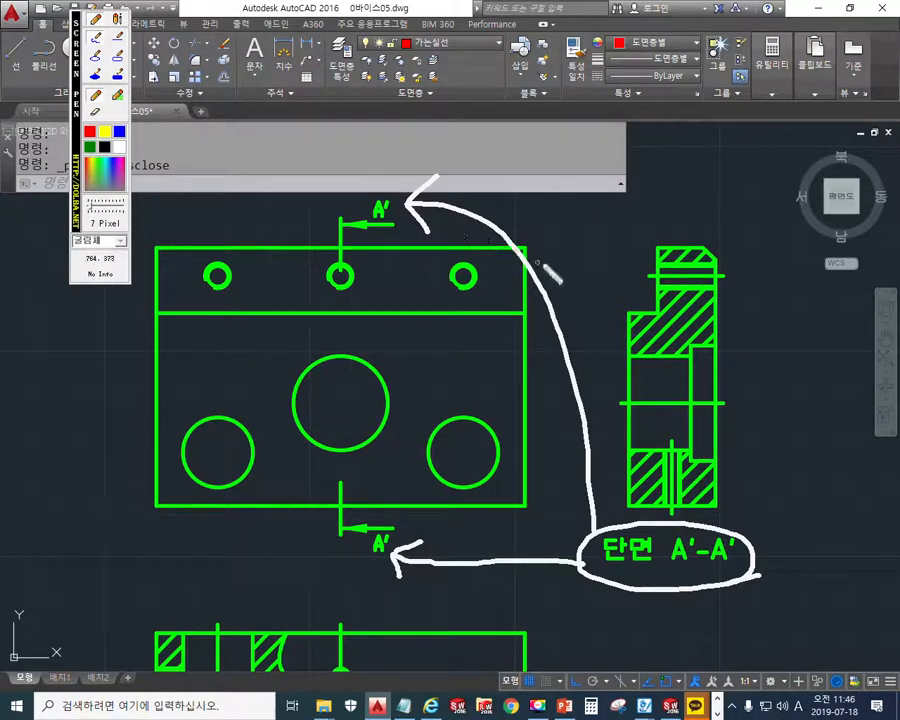
mouse_move(545, 232)
left_mouse_down()
mouse_move(576, 256)
mouse_move(640, 240)
mouse_move(641, 256)
mouse_move(668, 203)
left_mouse_up()
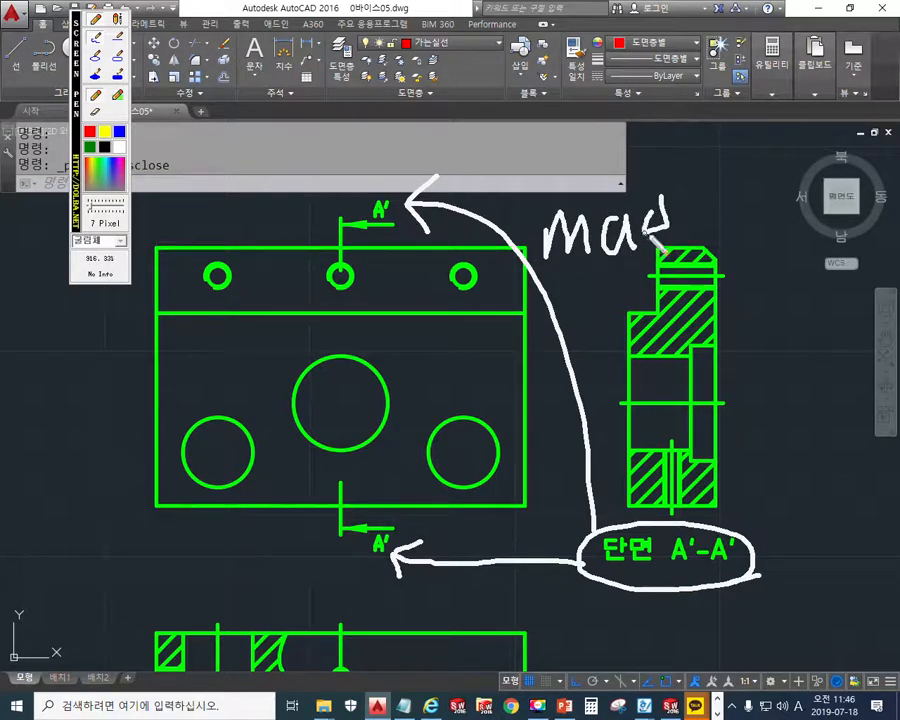
mouse_move(640, 607)
left_mouse_down()
mouse_move(650, 580)
mouse_move(648, 608)
mouse_move(677, 625)
mouse_move(687, 650)
left_mouse_up()
mouse_move(478, 528)
left_mouse_down()
mouse_move(480, 546)
mouse_move(494, 554)
mouse_move(512, 540)
mouse_move(510, 552)
left_mouse_up()
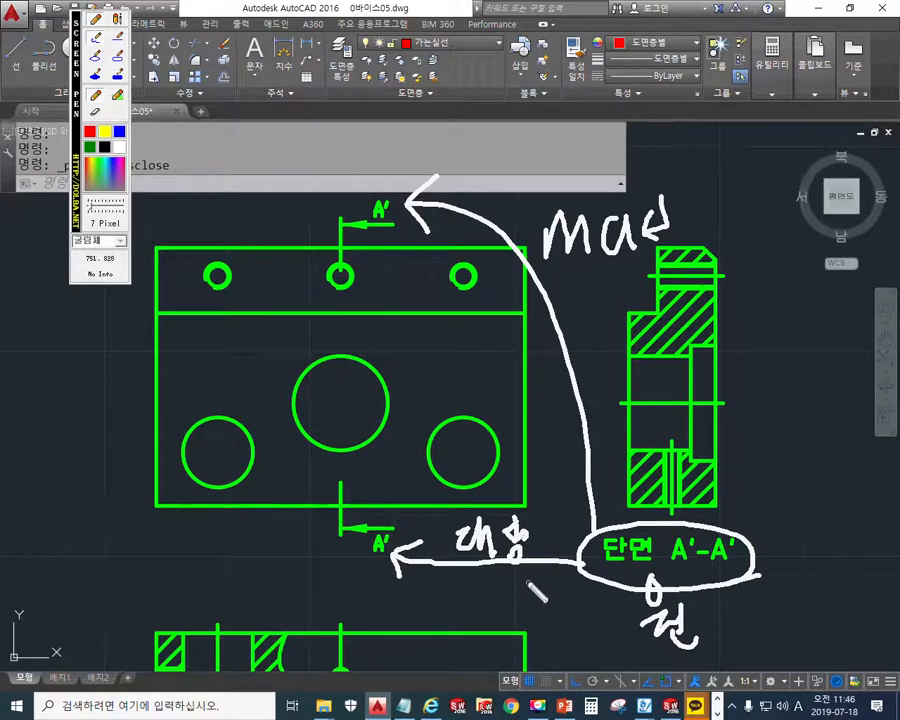
Clear the pen marks and match the properties of the 단면 A'-A' caption onto both A' section labels.
key("Escape")
middle_click_drag(570, 456, 564, 459)
type("ma")
key("Return")
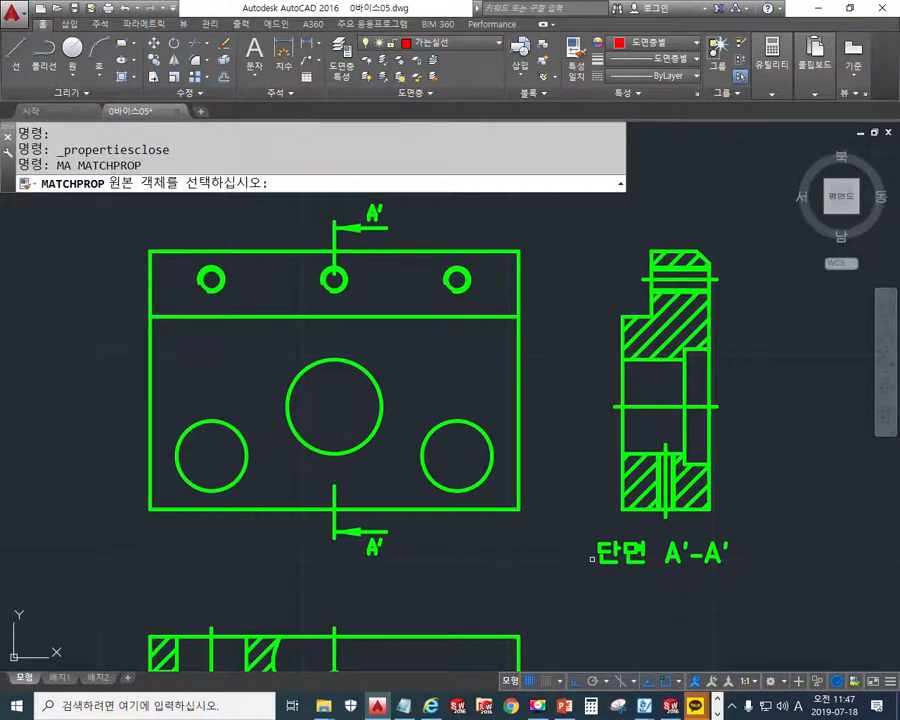
left_click(609, 551)
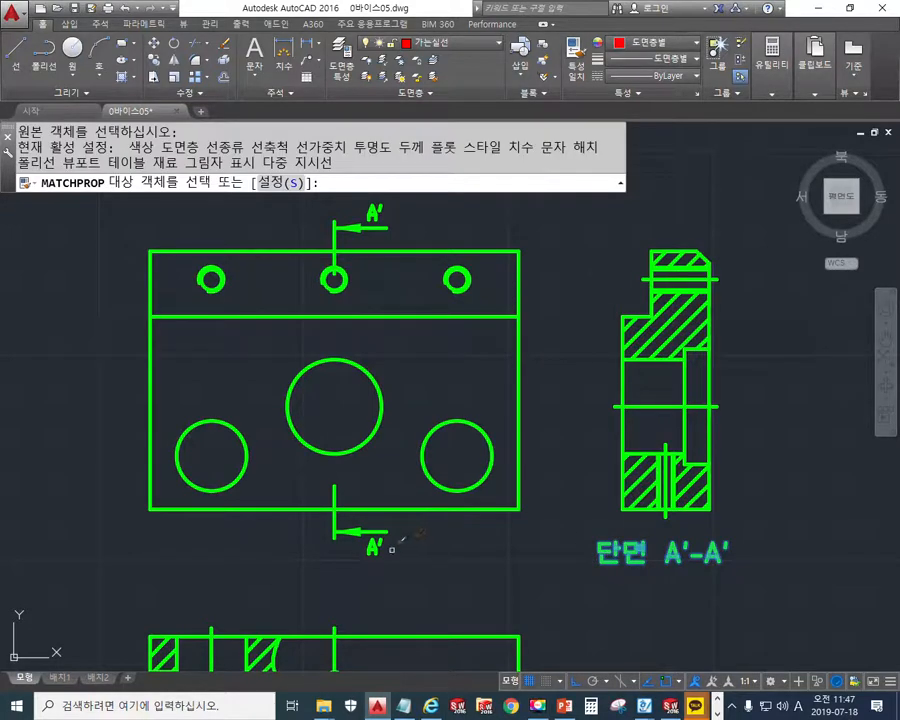
left_click(376, 541)
left_click(370, 211)
key("Return")
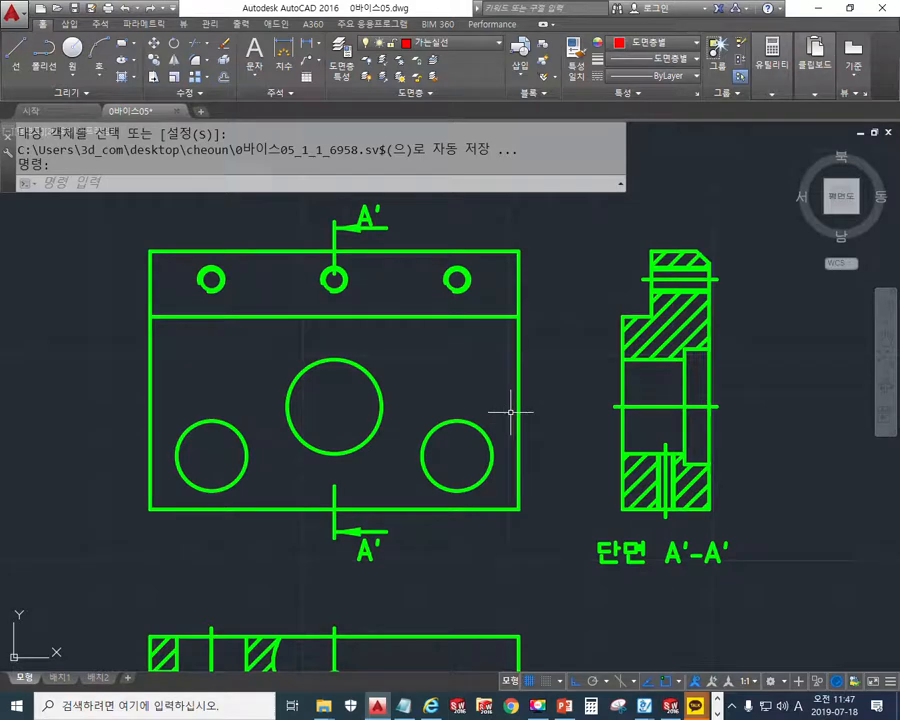
Write "purge" and "소거" beside the section view with the screen pen.
middle_click_drag(510, 412, 461, 397)
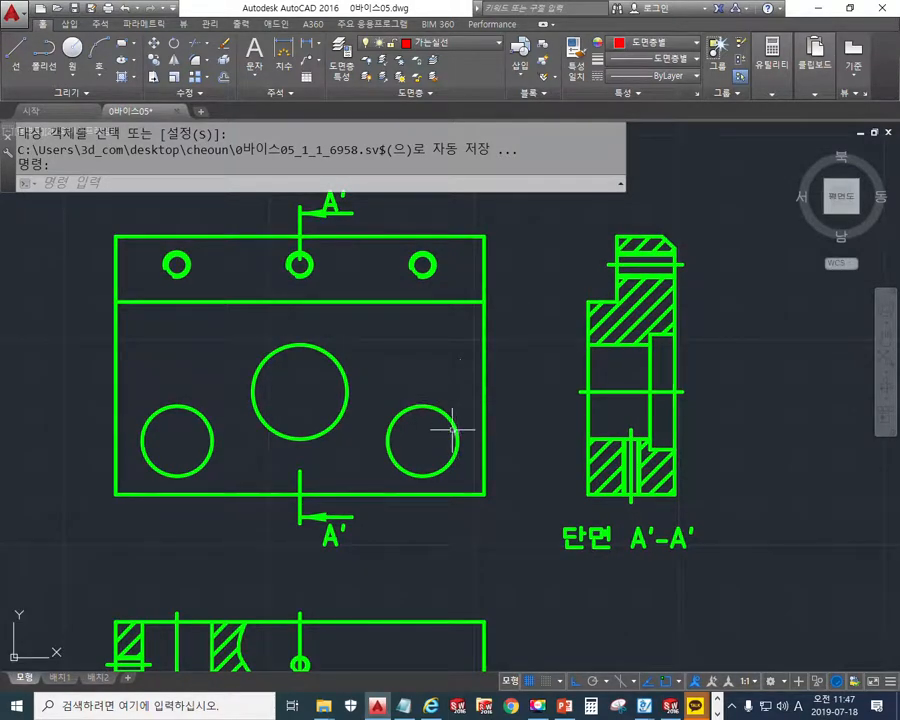
mouse_move(434, 503)
middle_mouse_down()
mouse_move(458, 450)
mouse_move(454, 526)
middle_mouse_up()
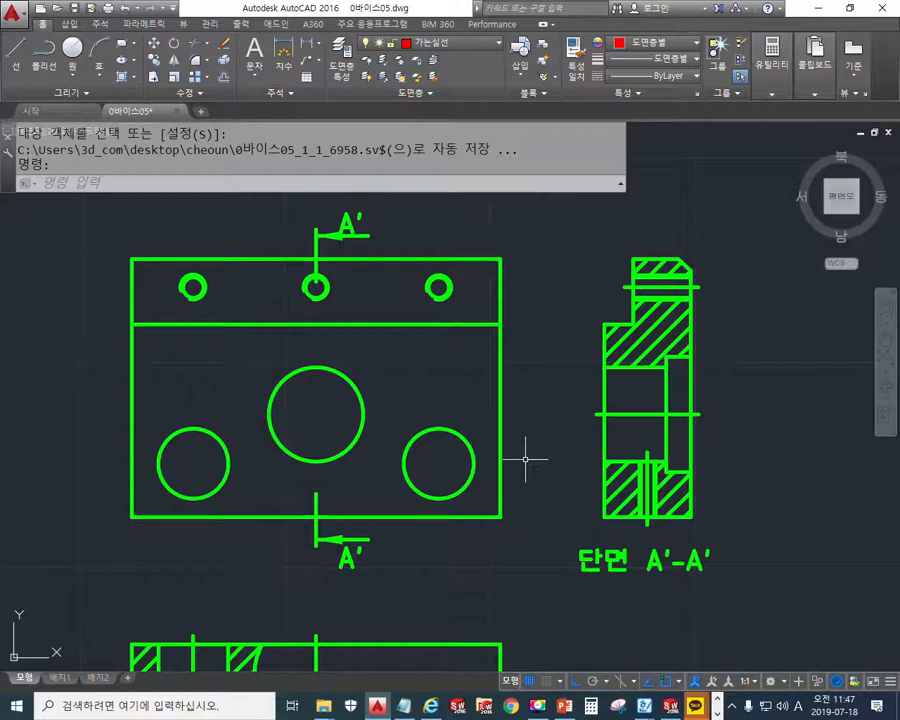
middle_click_drag(552, 394, 478, 398)
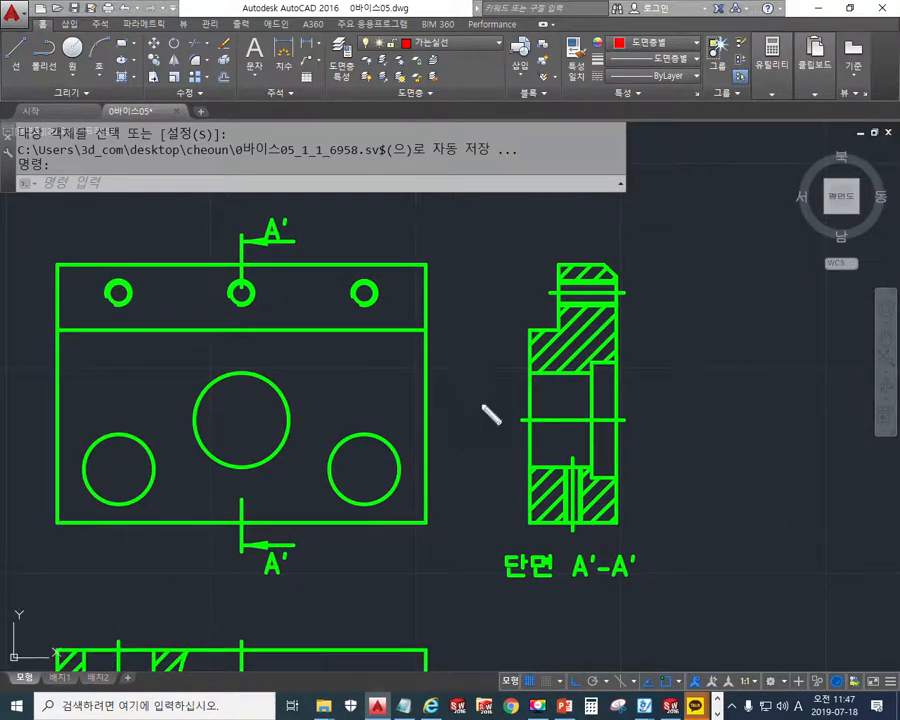
key("F12")
mouse_move(640, 198)
left_mouse_down()
mouse_move(640, 263)
mouse_move(654, 219)
mouse_move(733, 213)
mouse_move(758, 238)
mouse_move(806, 179)
mouse_move(820, 214)
left_mouse_up()
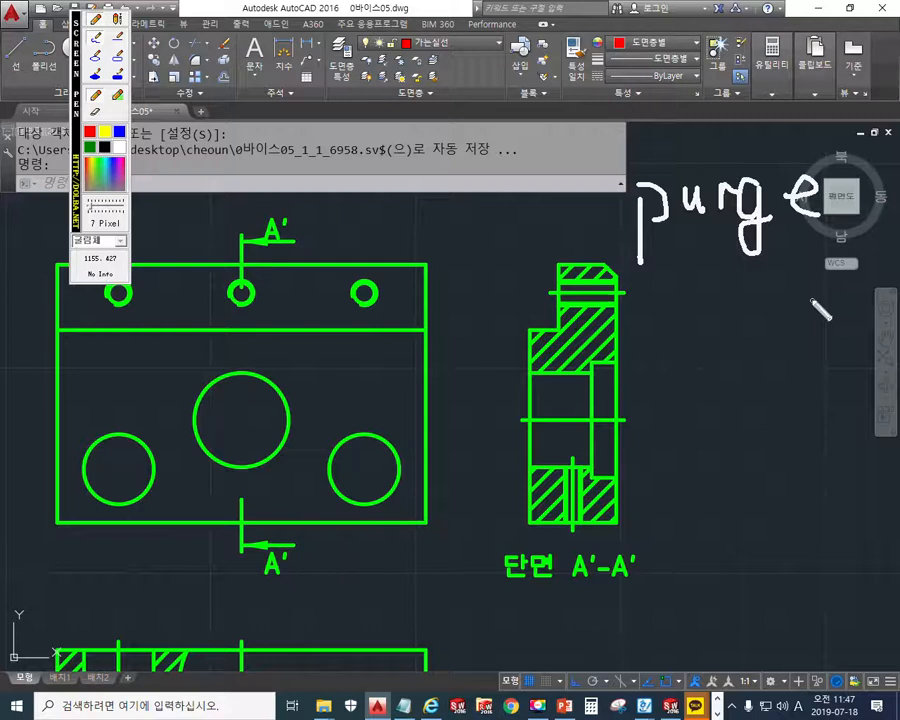
mouse_move(670, 258)
left_mouse_down()
mouse_move(650, 286)
mouse_move(674, 284)
left_mouse_up()
mouse_move(665, 288)
left_mouse_down()
mouse_move(666, 308)
mouse_move(690, 308)
mouse_move(706, 291)
left_mouse_up()
left_click_drag(711, 272, 712, 318)
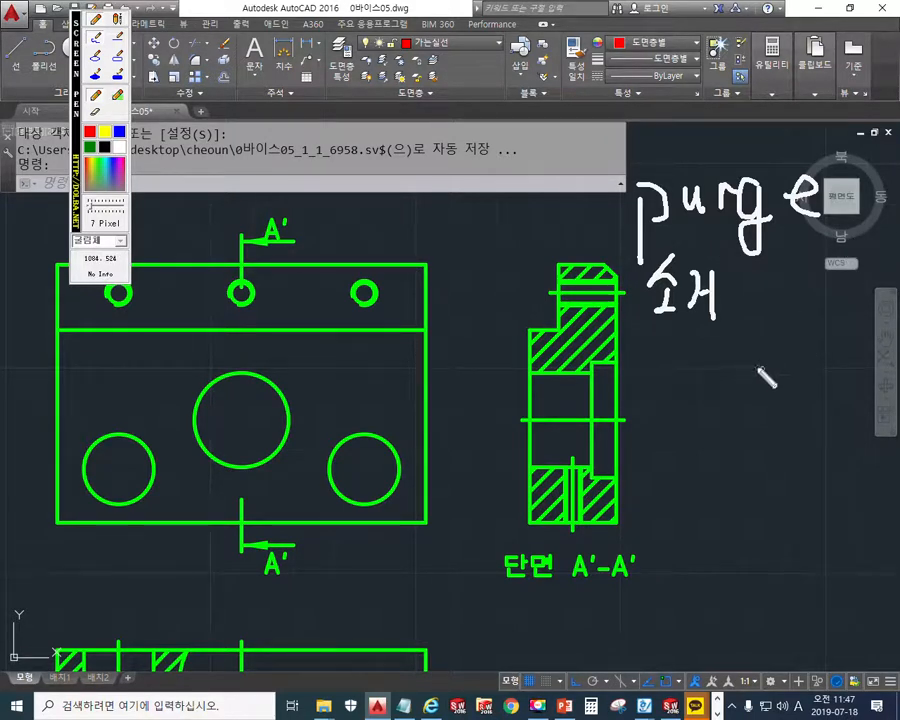
Write "블럭 X", "문·스" and "레이" below the purge note with the screen pen.
mouse_move(655, 360)
left_mouse_down()
mouse_move(670, 385)
mouse_move(650, 398)
mouse_move(680, 415)
mouse_move(698, 378)
mouse_move(712, 372)
mouse_move(730, 414)
left_mouse_up()
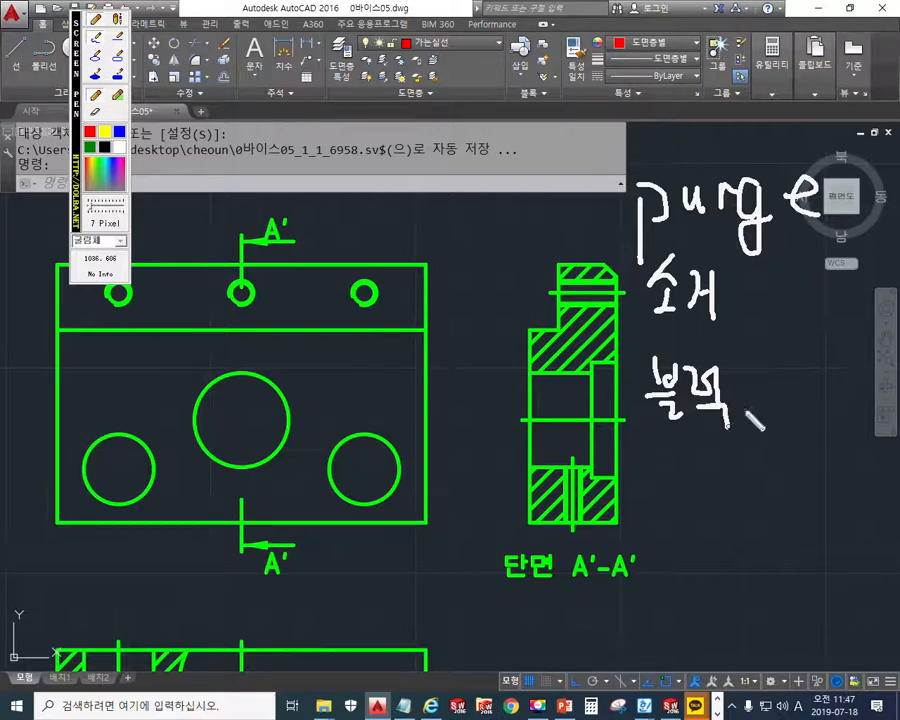
mouse_move(786, 380)
left_mouse_down()
mouse_move(742, 426)
mouse_move(754, 369)
mouse_move(790, 421)
left_mouse_up()
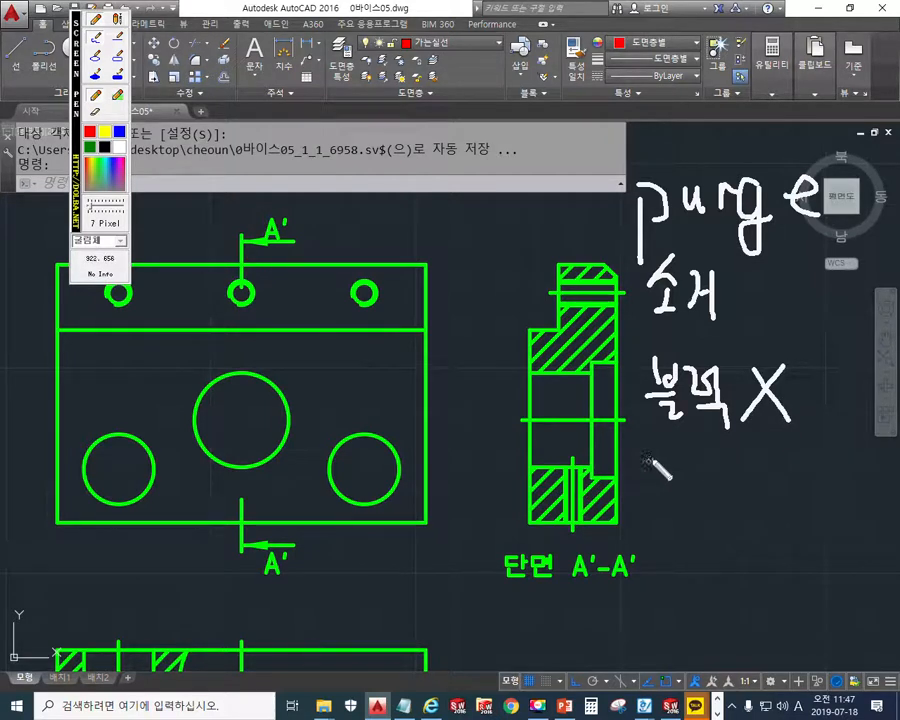
left_click_drag(671, 447, 700, 478)
left_click_drag(685, 480, 700, 504)
left_click(716, 478)
left_click_drag(746, 460, 731, 486)
left_click_drag(743, 472, 772, 497)
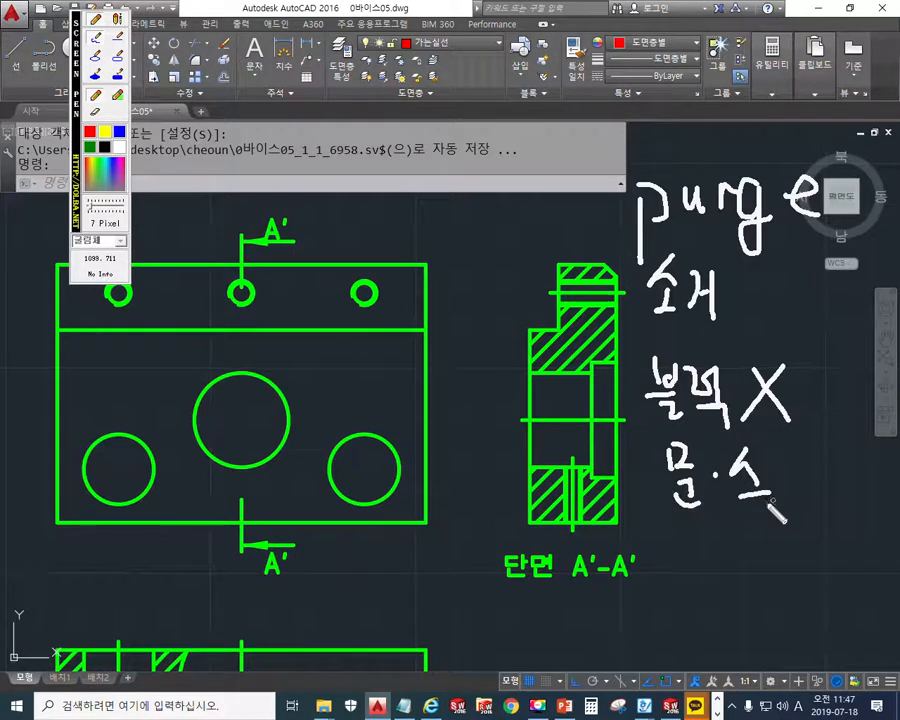
left_click_drag(687, 545, 704, 585)
mouse_move(706, 566)
left_mouse_down()
mouse_move(720, 564)
mouse_move(716, 586)
left_mouse_up()
left_click_drag(731, 542, 731, 588)
left_click_drag(758, 547, 776, 583)
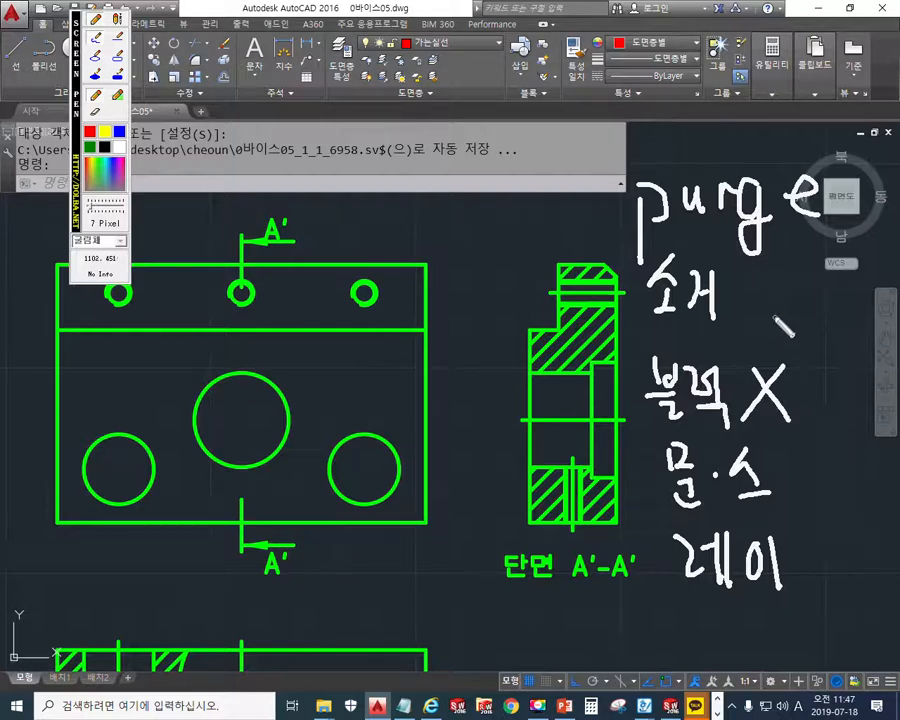
mouse_move(827, 295)
left_mouse_down()
mouse_move(587, 201)
mouse_move(812, 191)
mouse_move(820, 318)
mouse_move(811, 327)
left_mouse_up()
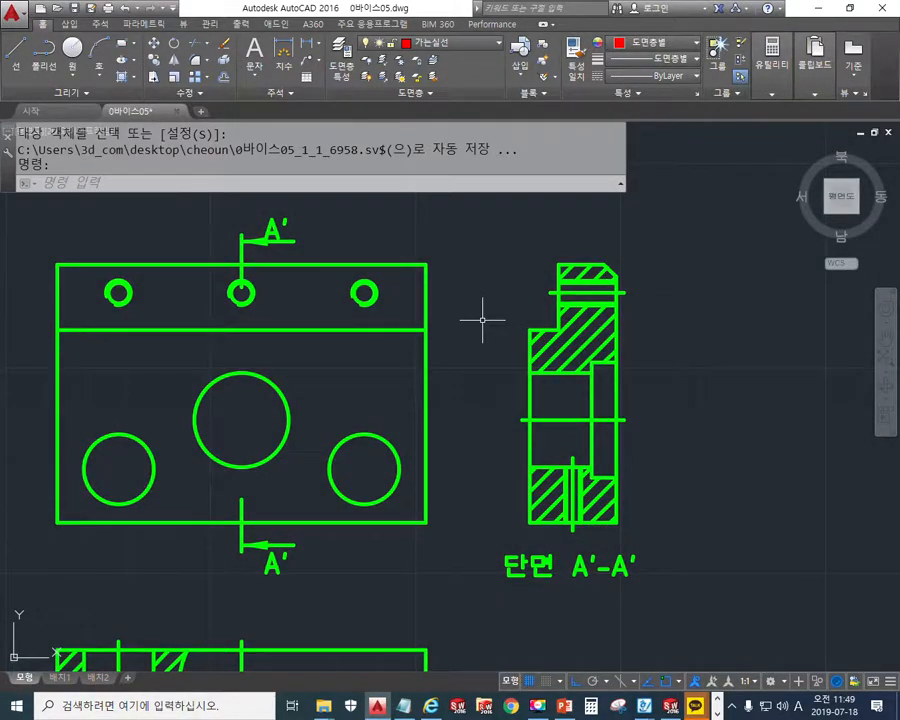
Start the PURGE command and expand the unused text styles in the list of purgeable items.
type("-purge")
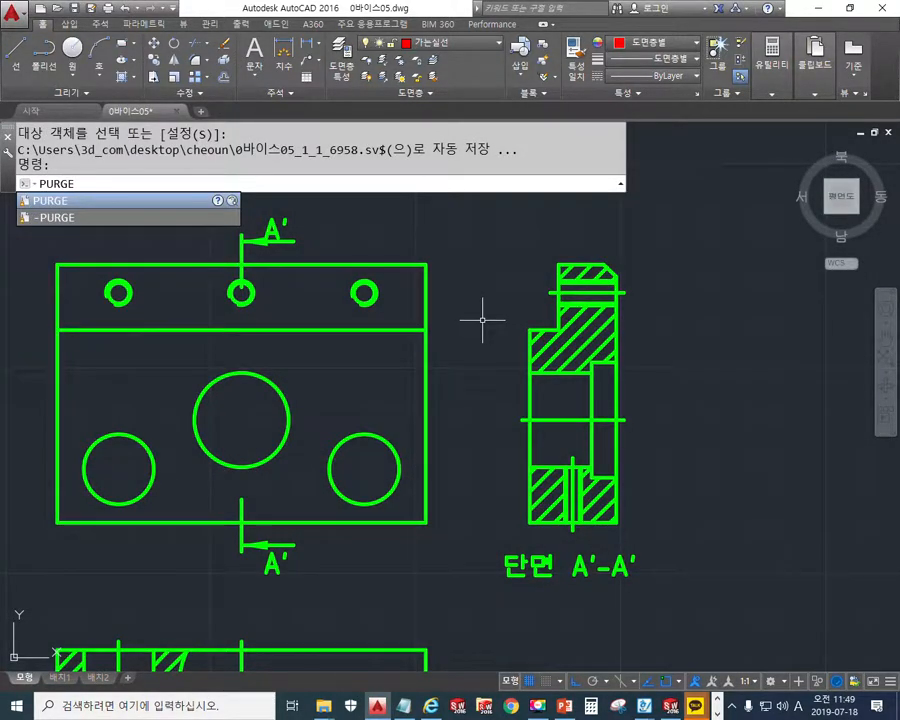
key("Return")
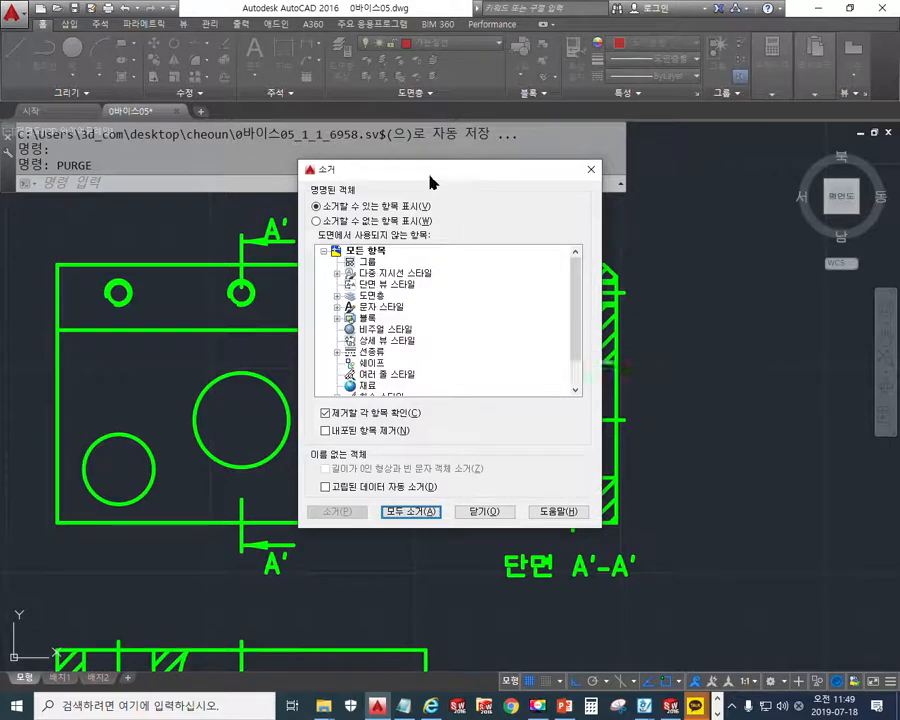
left_click_drag(424, 172, 379, 176)
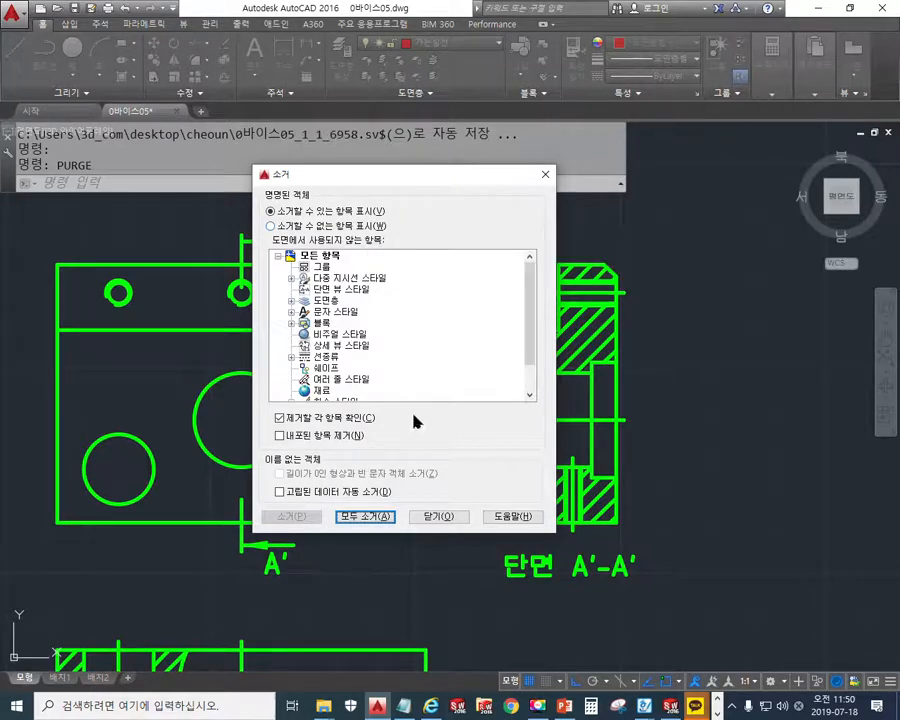
left_click(291, 312)
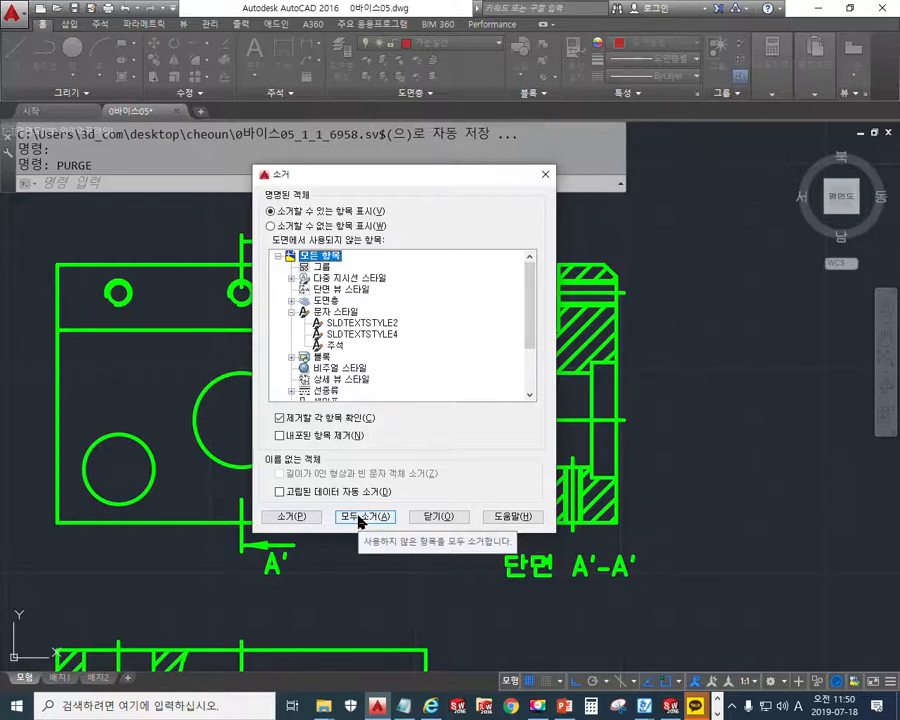
Purge all unused items, confirming blocks SW_NOTE_0 to SW_NOTE_3, _D and _D_1 one by one and all the rest together.
left_click(360, 518)
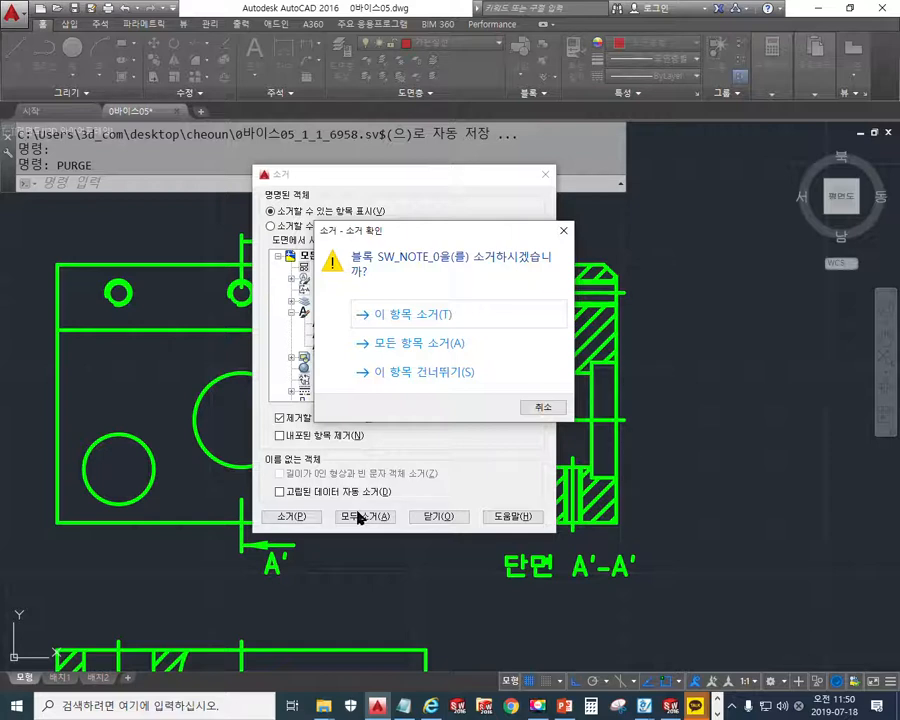
left_click(418, 316)
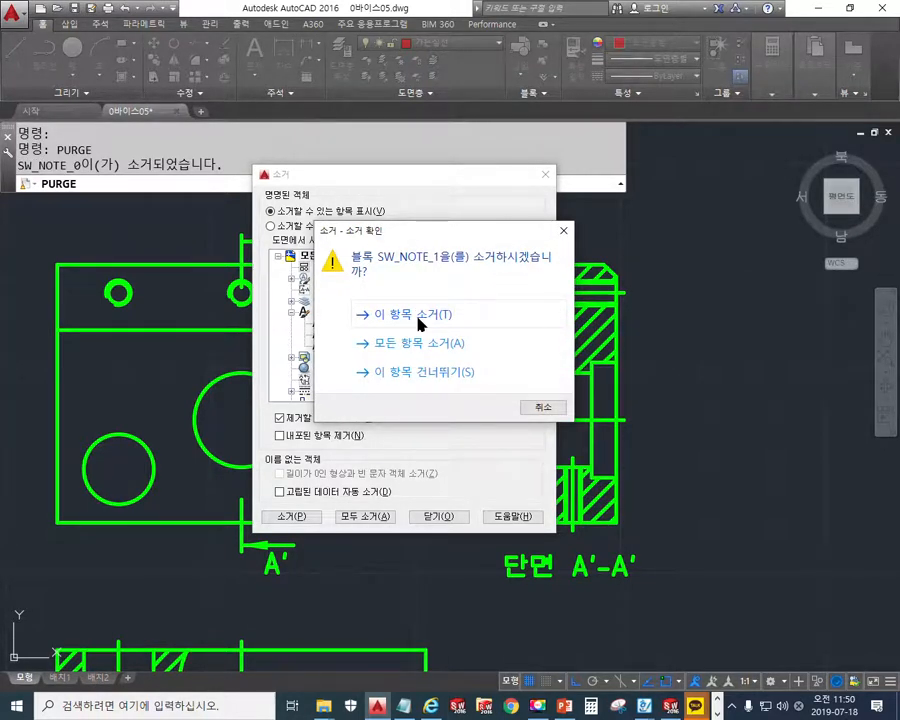
left_click(418, 316)
left_click(428, 315)
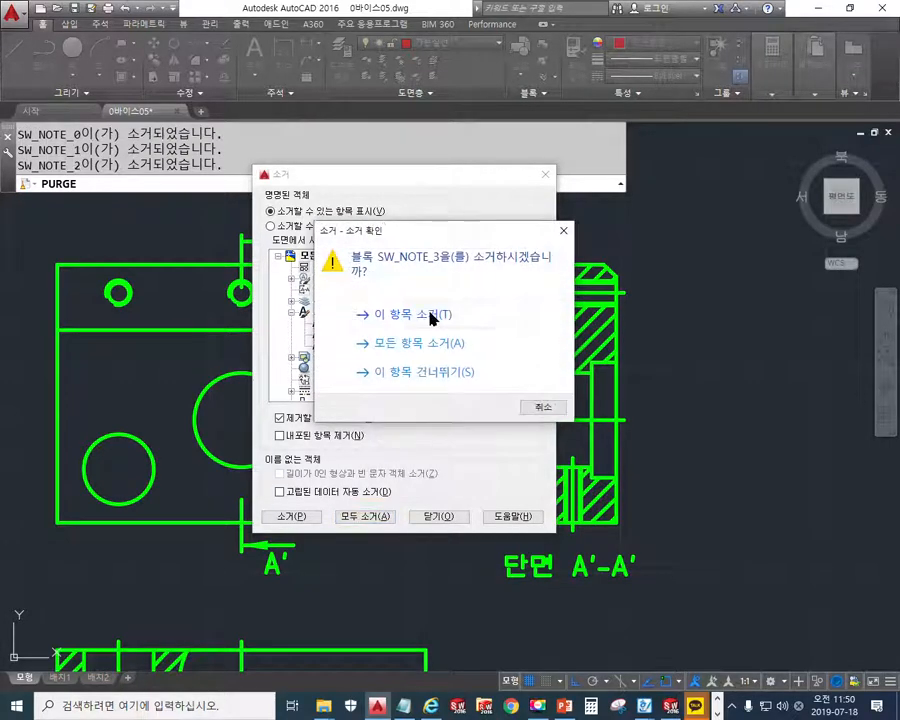
left_click(432, 316)
left_click(432, 312)
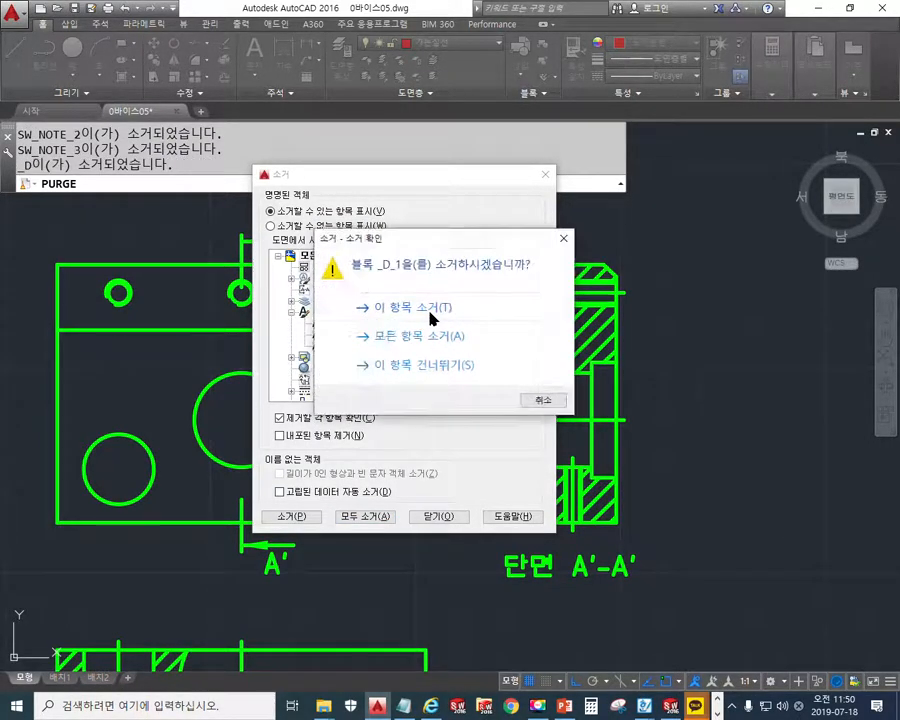
left_click(432, 316)
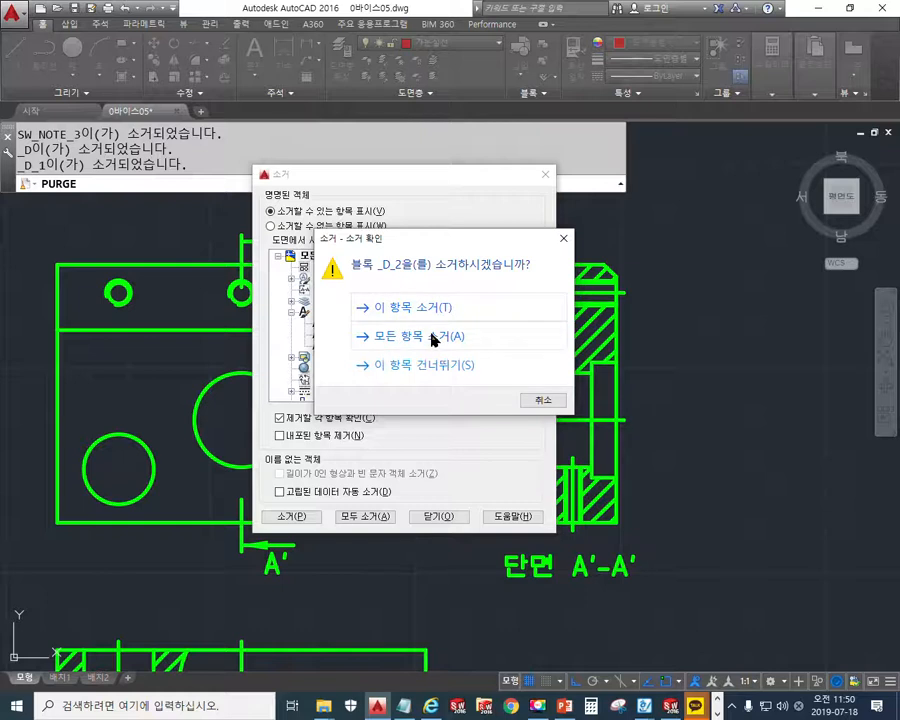
left_click(432, 337)
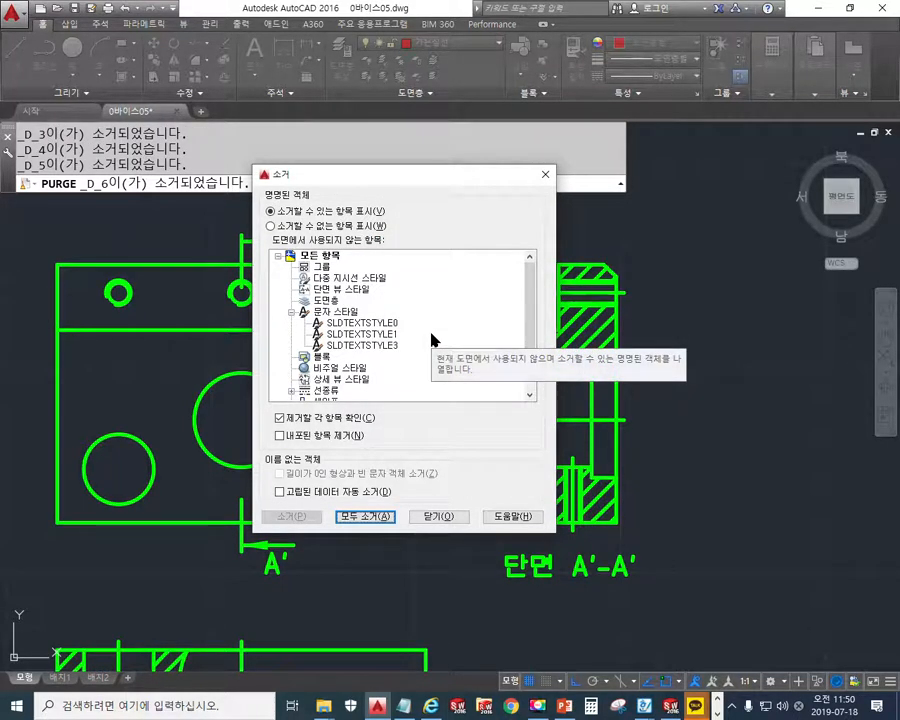
Purge all again, skipping linetype HIDDEN2 and removing text styles SLDTEXTSTYLE0, SLDTEXTSTYLE1 and SLDTEXTSTYLE3, and close the Purge dialog.
left_click(367, 520)
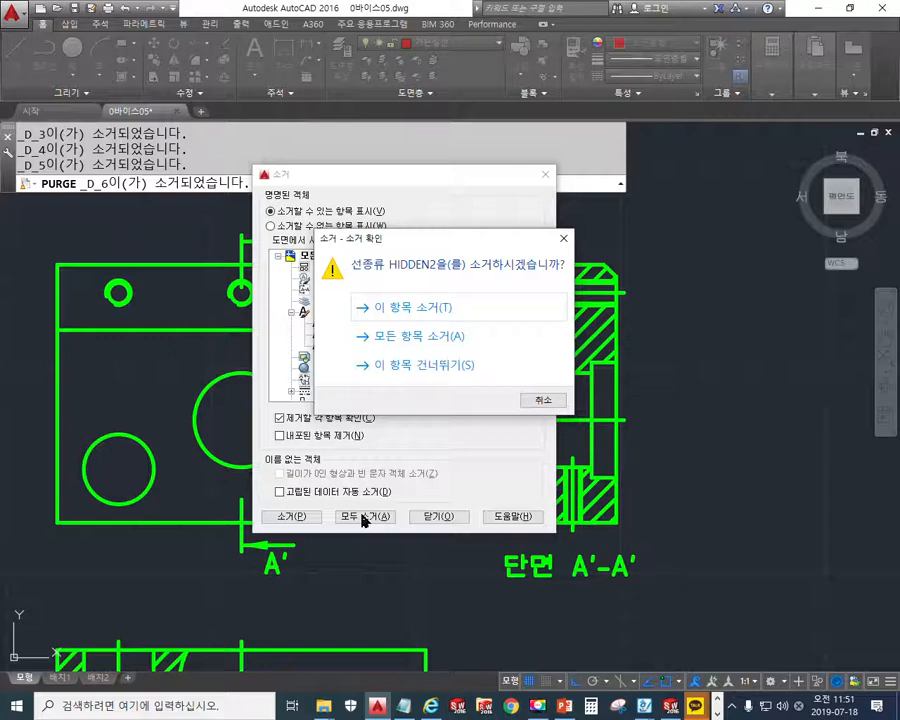
left_click(432, 370)
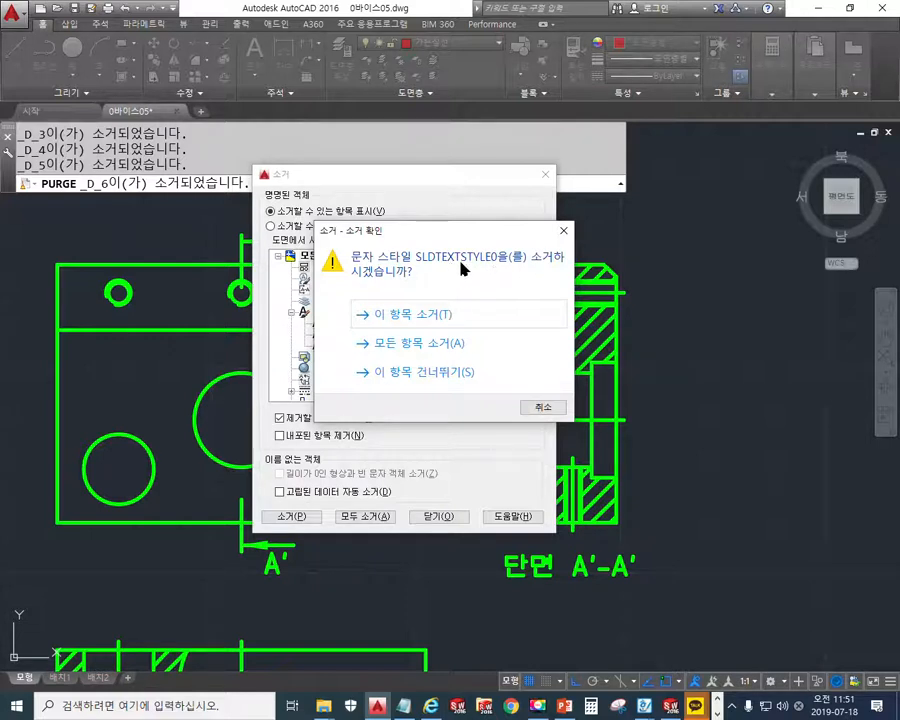
left_click(430, 321)
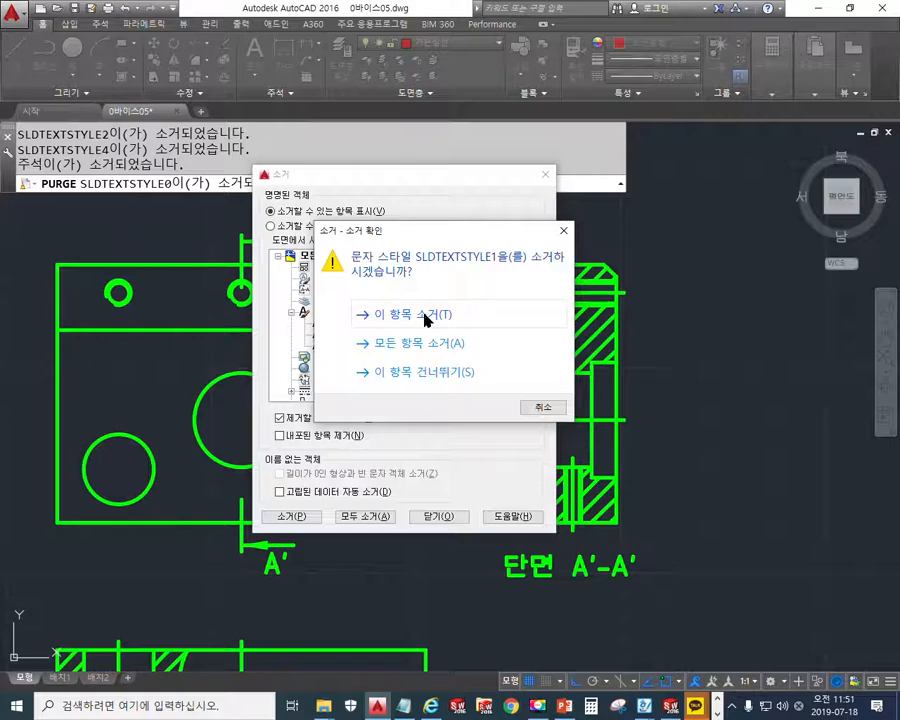
left_click(426, 318)
left_click(428, 316)
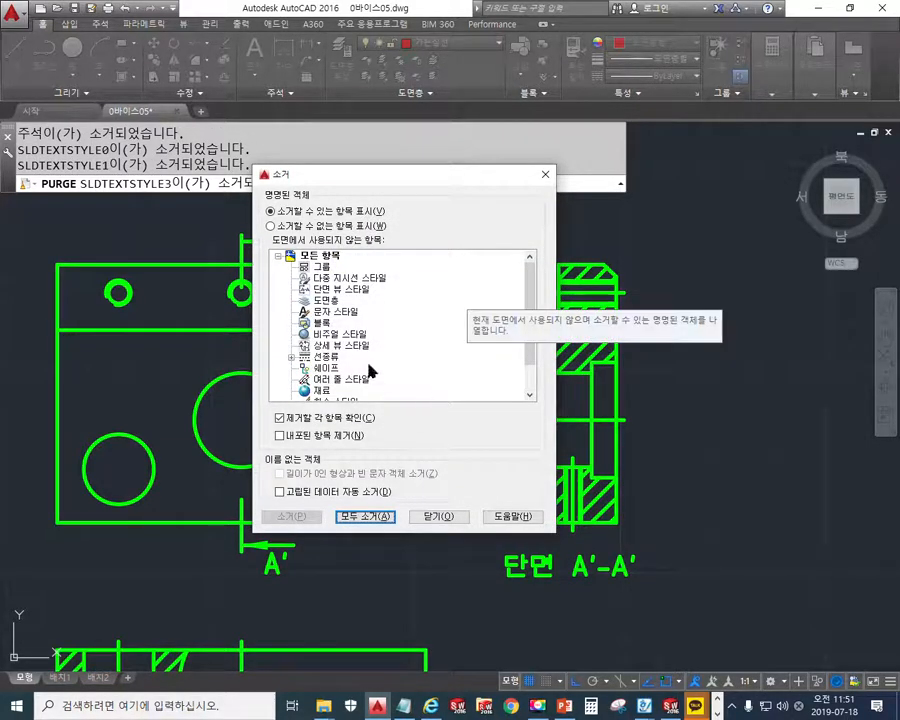
left_click(333, 312)
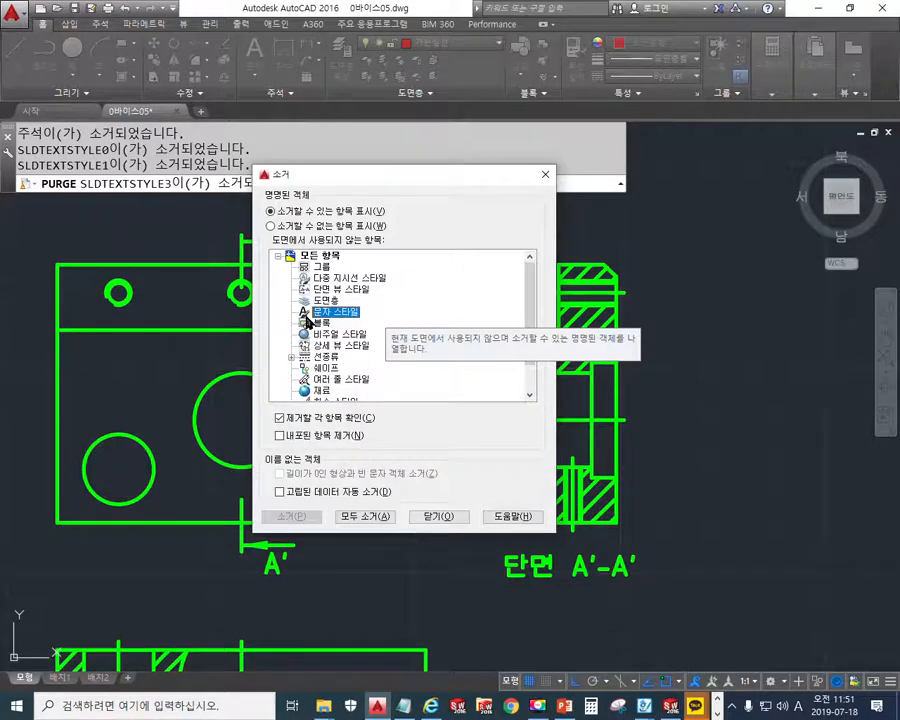
left_click(441, 518)
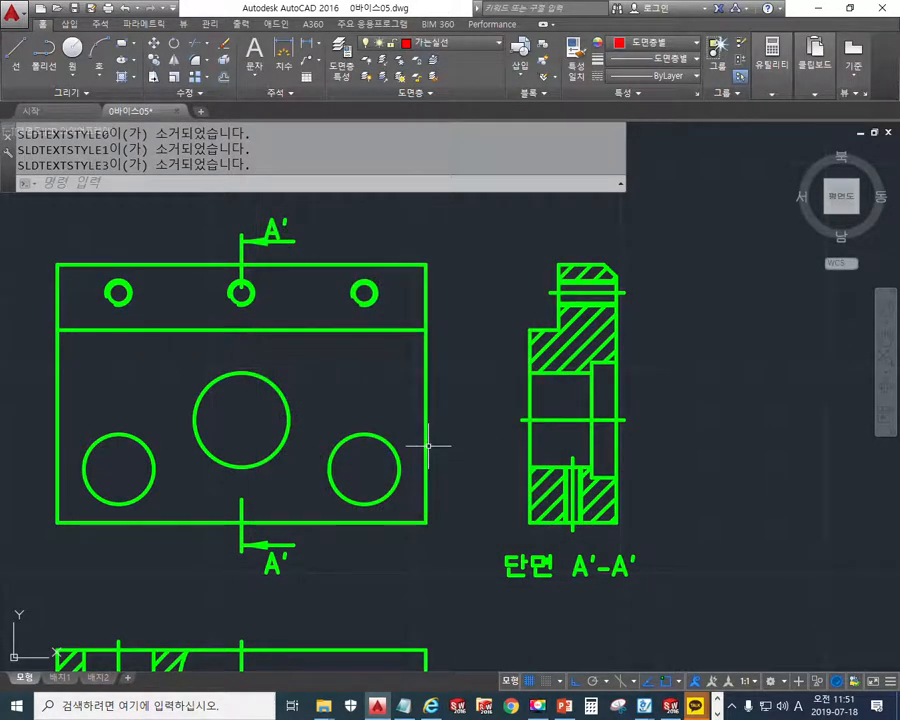
Check the remaining text styles with the ST command, close the dialog without changes and save the drawing.
type("ST")
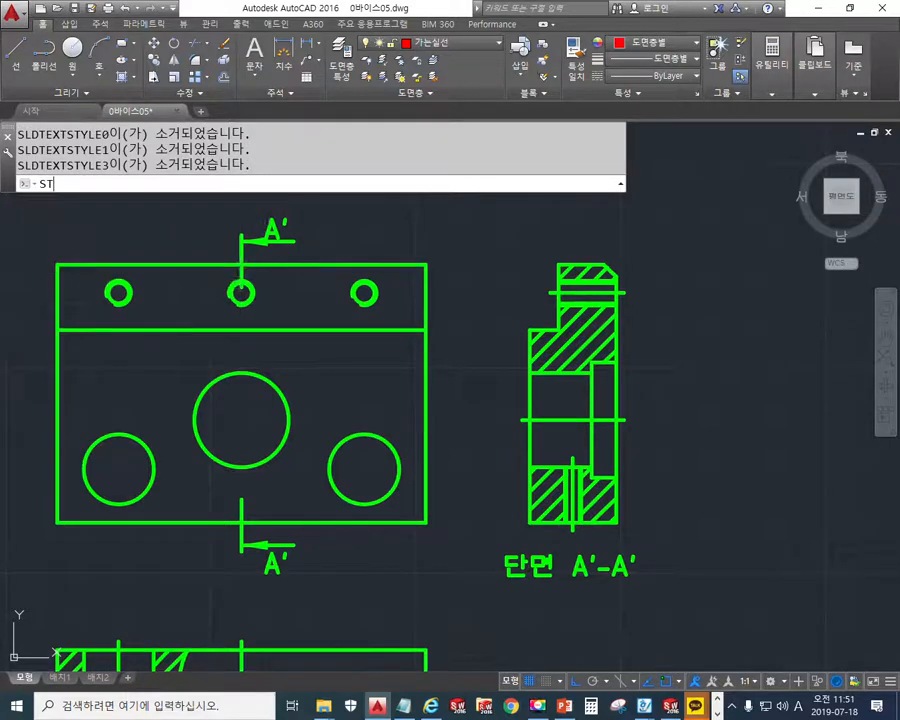
key("Return")
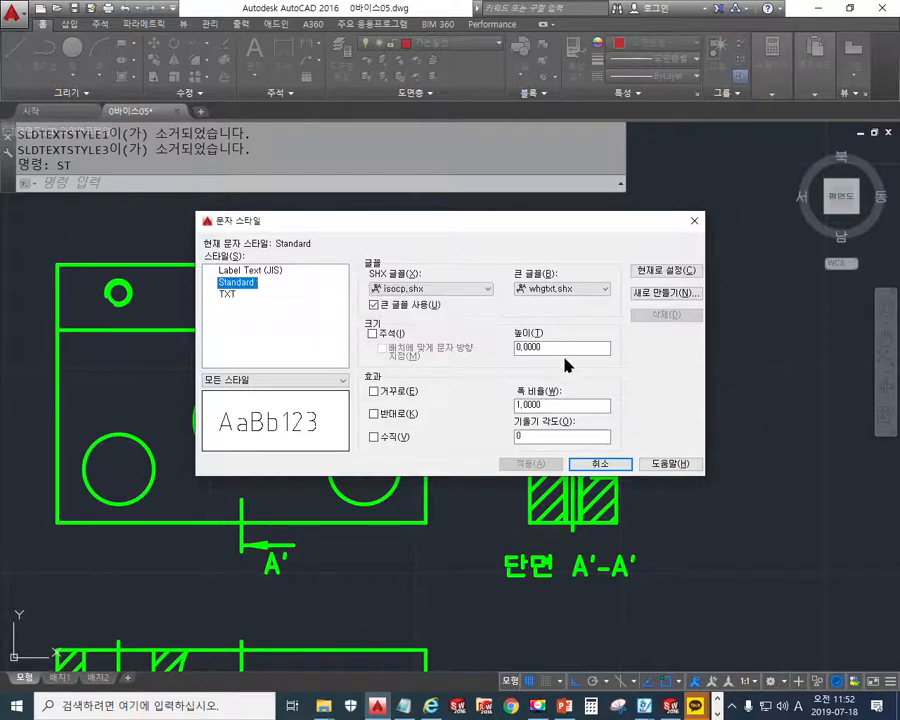
left_click(600, 464)
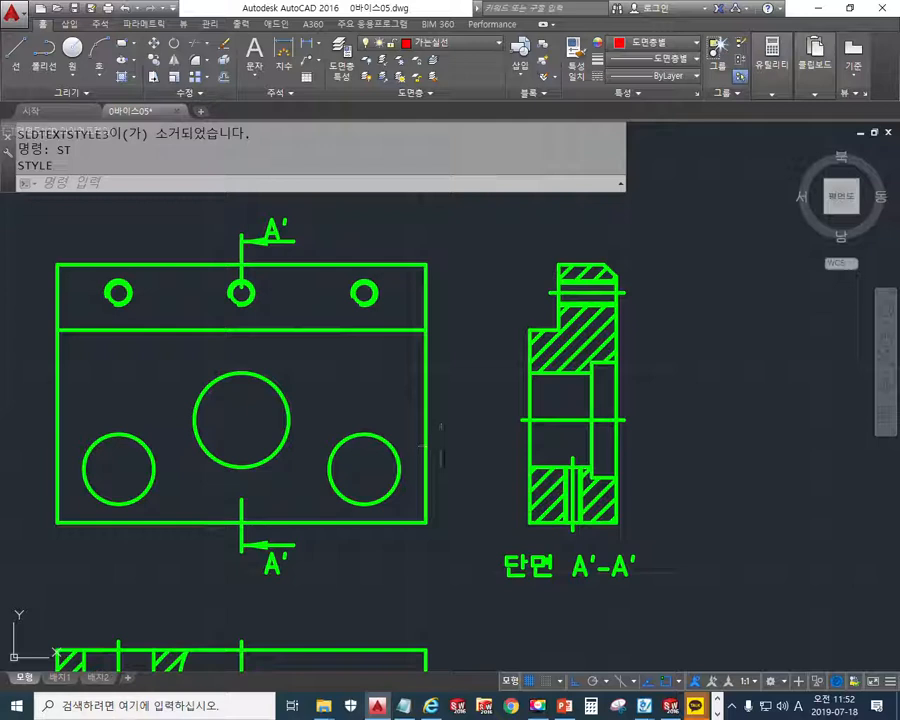
key("ctrl+s")
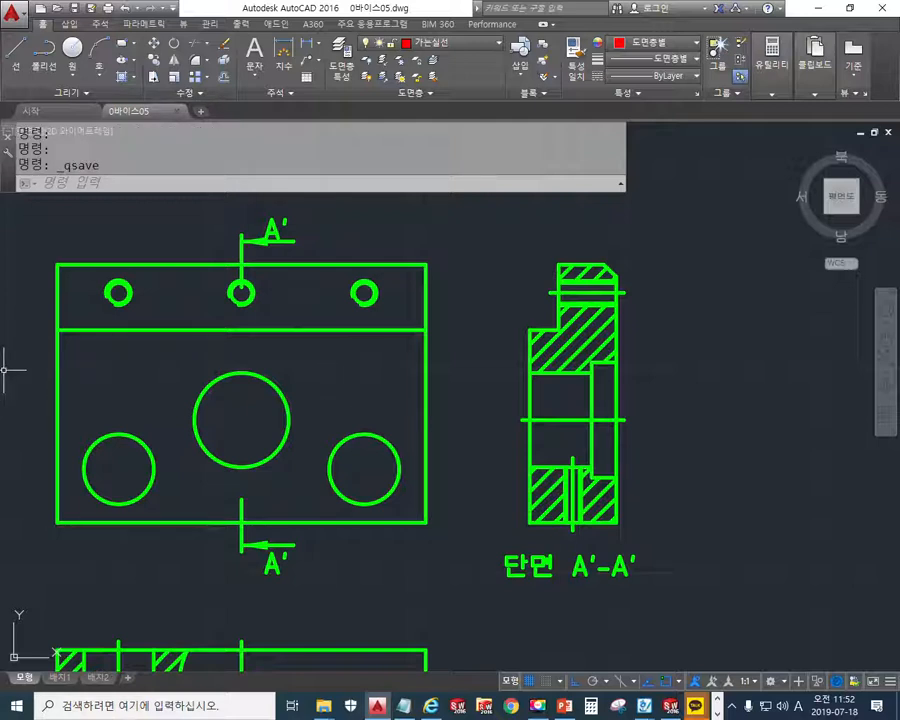